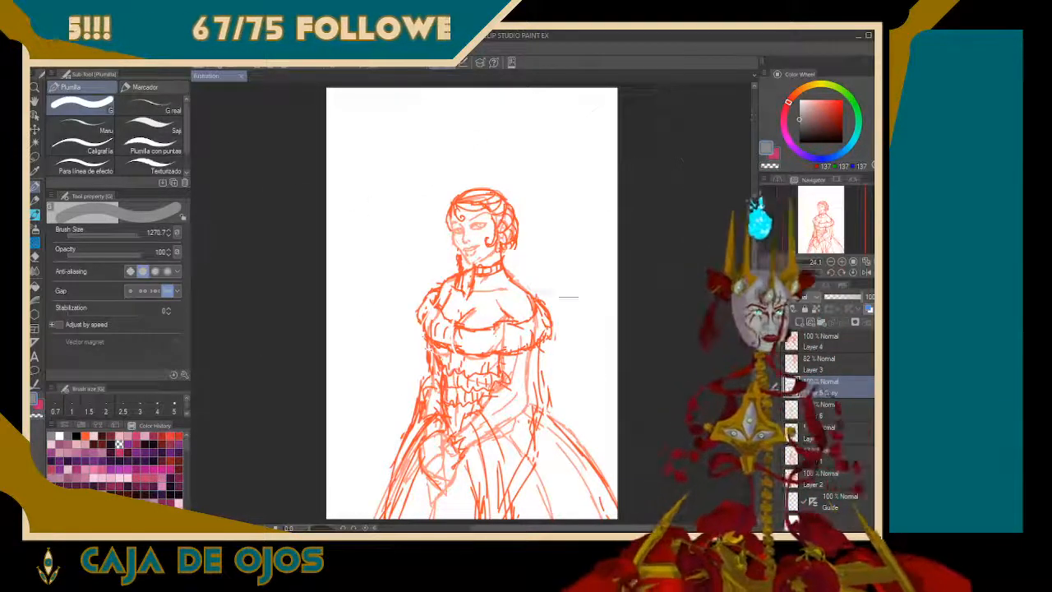
Sample the orange-red of the sketch lines as the drawing colour for the G pen
{"action": "key", "text": "i"}
{"action": "left_click", "coordinate": [465, 268]}
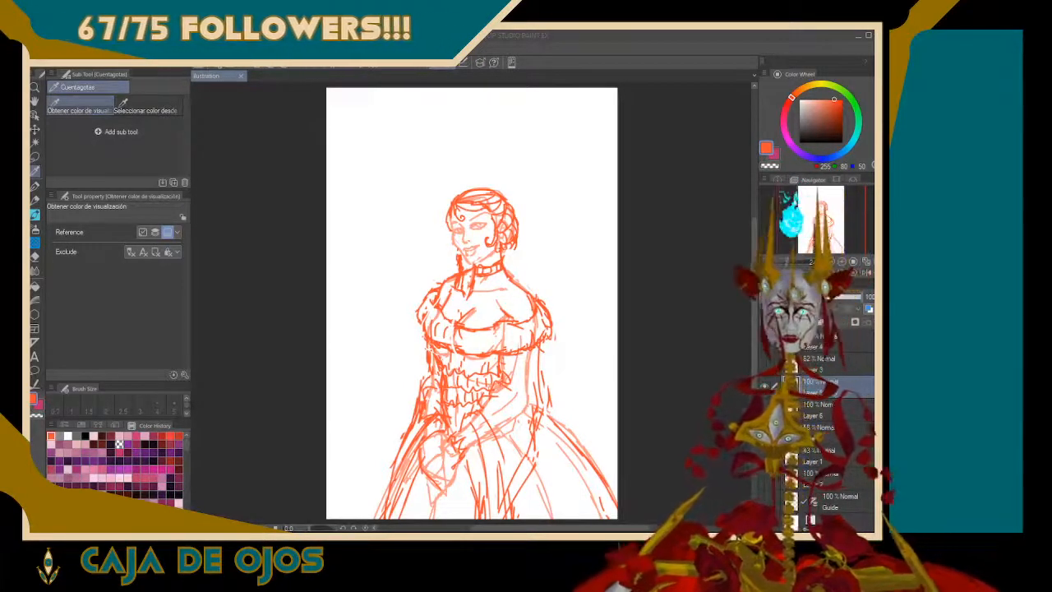
{"action": "key", "text": "alt+Tab"}
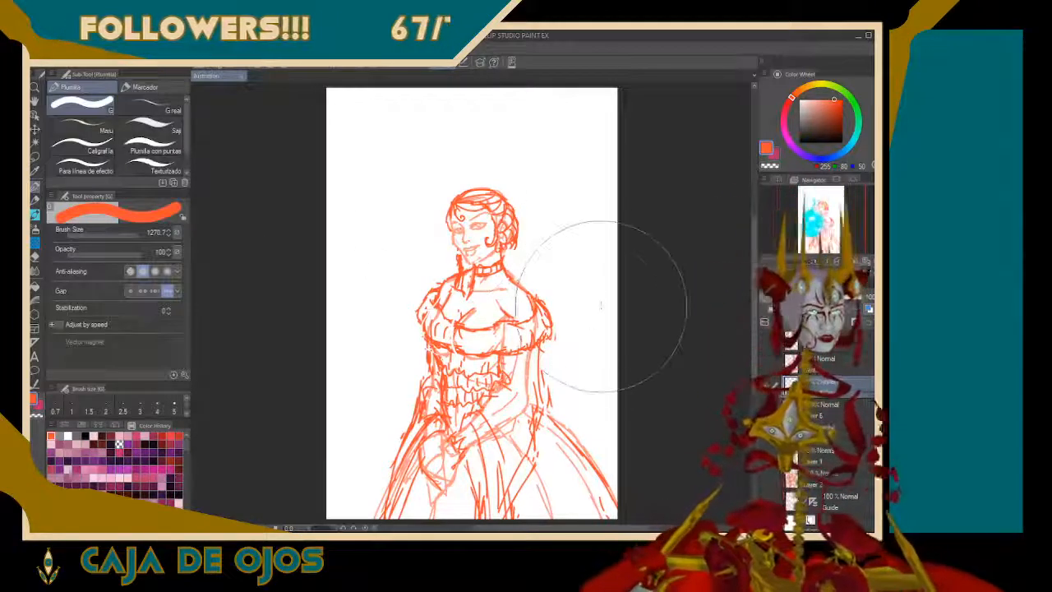
{"action": "scroll", "coordinate": [604, 298], "scroll_direction": "down", "scroll_amount": 3}
{"action": "scroll", "coordinate": [605, 293], "scroll_direction": "up", "scroll_amount": 1}
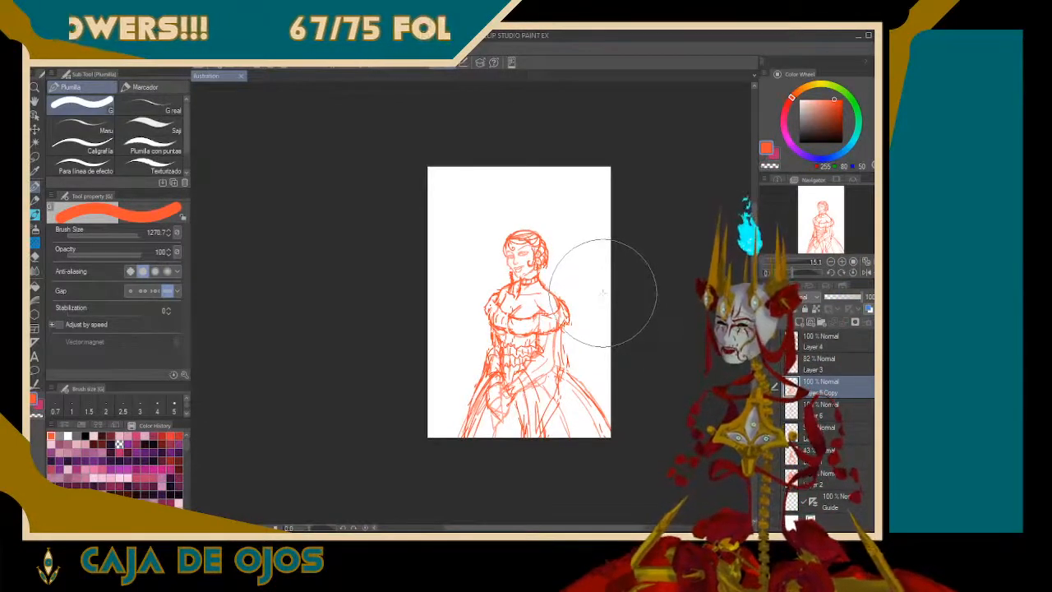
{"action": "scroll", "coordinate": [602, 293], "scroll_direction": "up", "scroll_amount": 2}
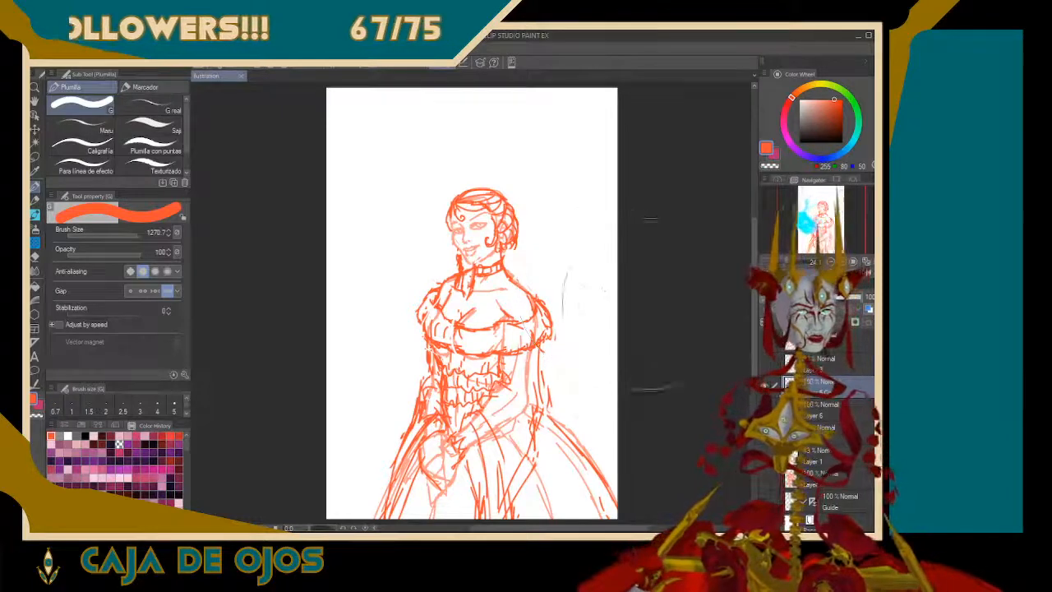
Reduce the G pen's brush size to 20
{"action": "key", "text": "bracketleft"}
{"action": "key", "text": "bracketleft"}
{"action": "key", "text": "bracketleft"}
{"action": "key", "text": "bracketleft"}
{"action": "key", "text": "bracketleft"}
{"action": "key", "text": "bracketleft"}
{"action": "key", "text": "bracketleft"}
{"action": "key", "text": "bracketleft"}
{"action": "key", "text": "bracketleft"}
{"action": "key", "text": "bracketleft"}
{"action": "key", "text": "bracketleft"}
{"action": "key", "text": "bracketleft"}
{"action": "key", "text": "bracketleft"}
{"action": "key", "text": "bracketleft"}
{"action": "key", "text": "bracketleft"}
{"action": "key", "text": "bracketleft"}
{"action": "key", "text": "bracketleft"}
{"action": "key", "text": "bracketleft"}
{"action": "key", "text": "bracketleft"}
{"action": "key", "text": "bracketleft"}
{"action": "key", "text": "bracketleft"}
{"action": "key", "text": "bracketleft"}
{"action": "key", "text": "bracketleft"}
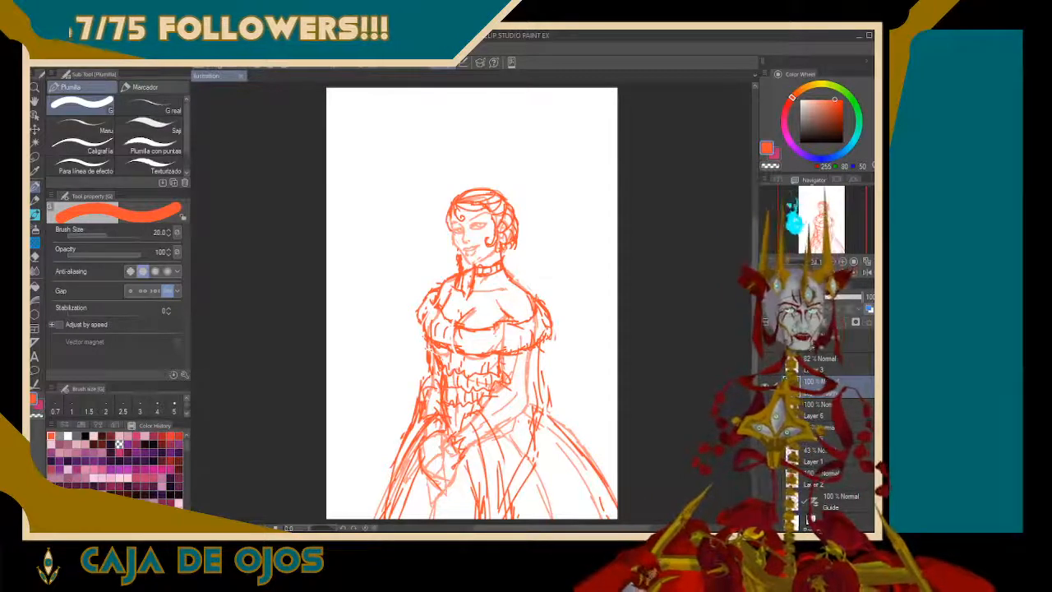
Add a new layer above Layer 5 Copy and lower that sketch layer's opacity to 52%
{"action": "scroll", "coordinate": [474, 299], "scroll_direction": "up", "scroll_amount": 10}
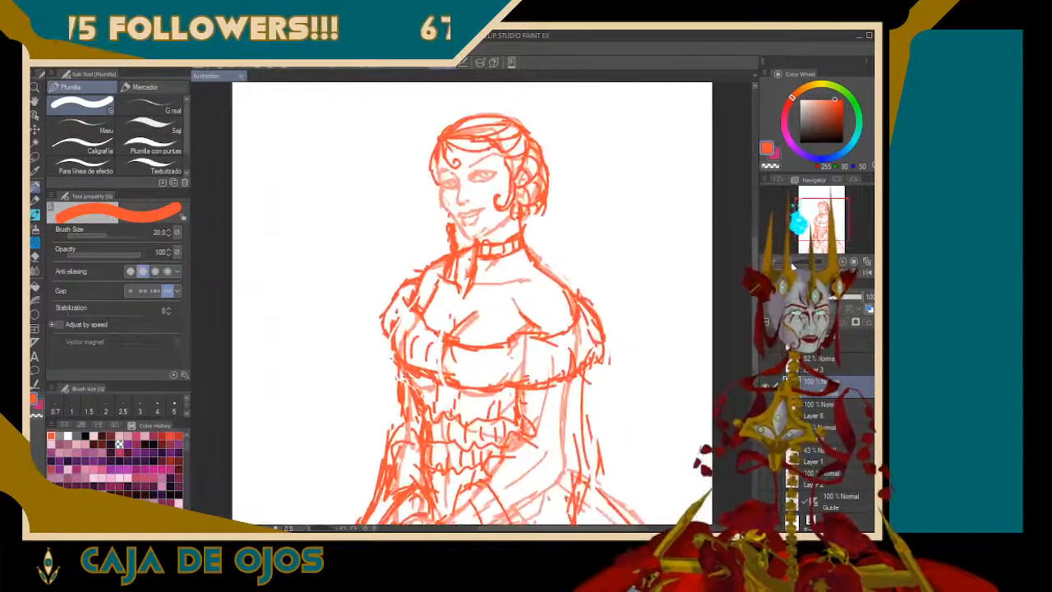
{"action": "left_click_drag", "start_coordinate": [824, 220], "coordinate": [826, 211]}
{"action": "left_click", "coordinate": [766, 390]}
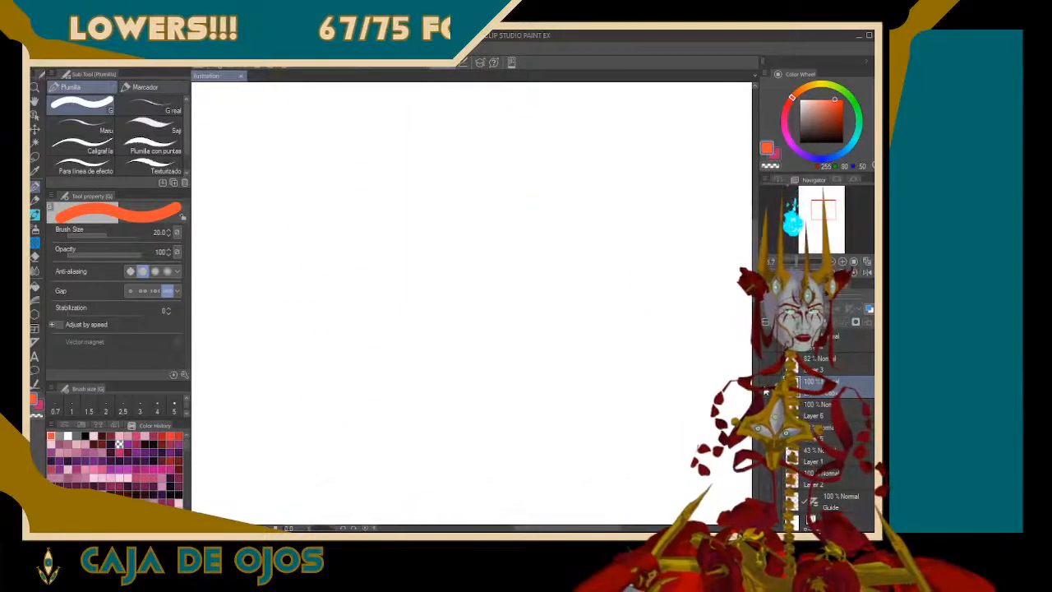
{"action": "left_click", "coordinate": [766, 389]}
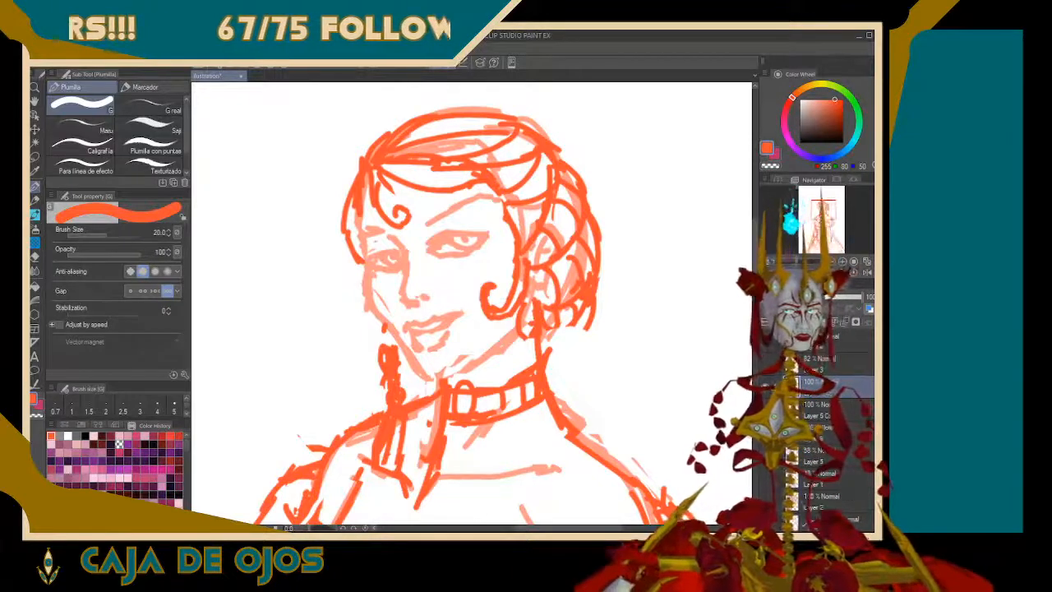
{"action": "left_click_drag", "start_coordinate": [848, 304], "coordinate": [845, 303]}
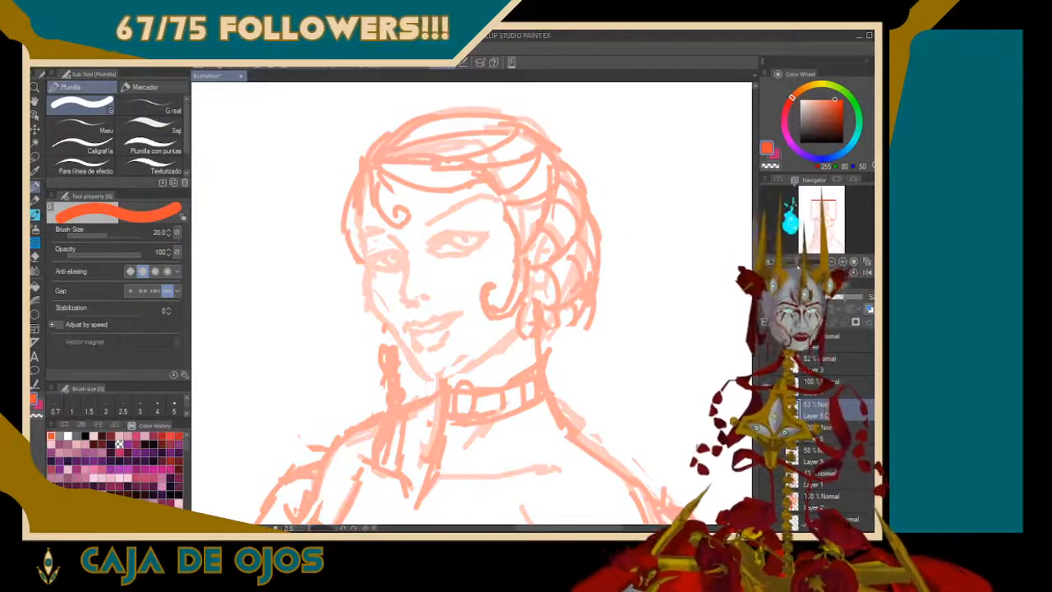
{"action": "left_click_drag", "start_coordinate": [793, 262], "coordinate": [799, 263]}
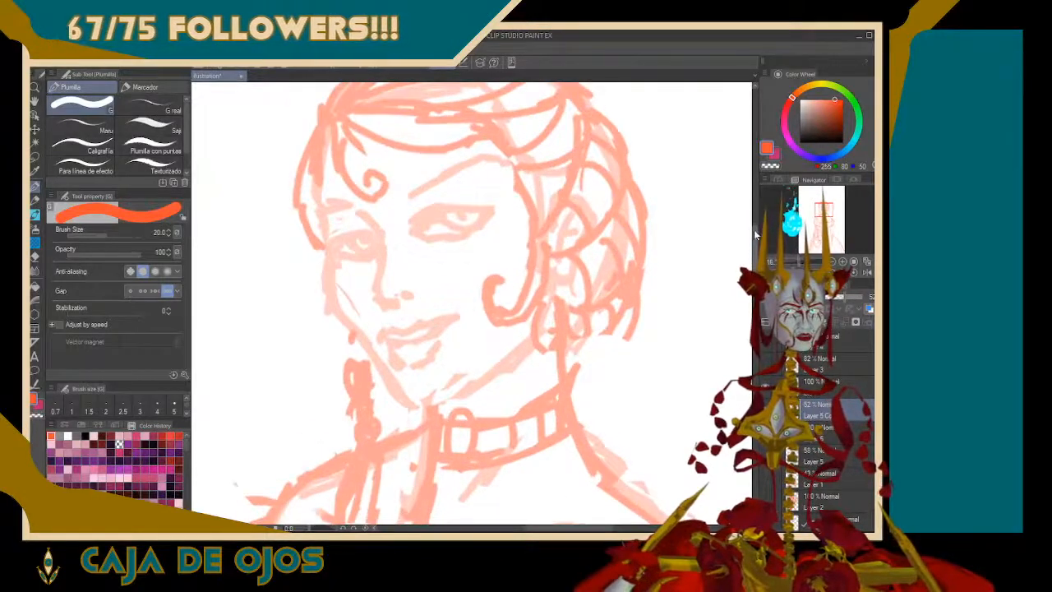
{"action": "left_click_drag", "start_coordinate": [758, 229], "coordinate": [763, 230]}
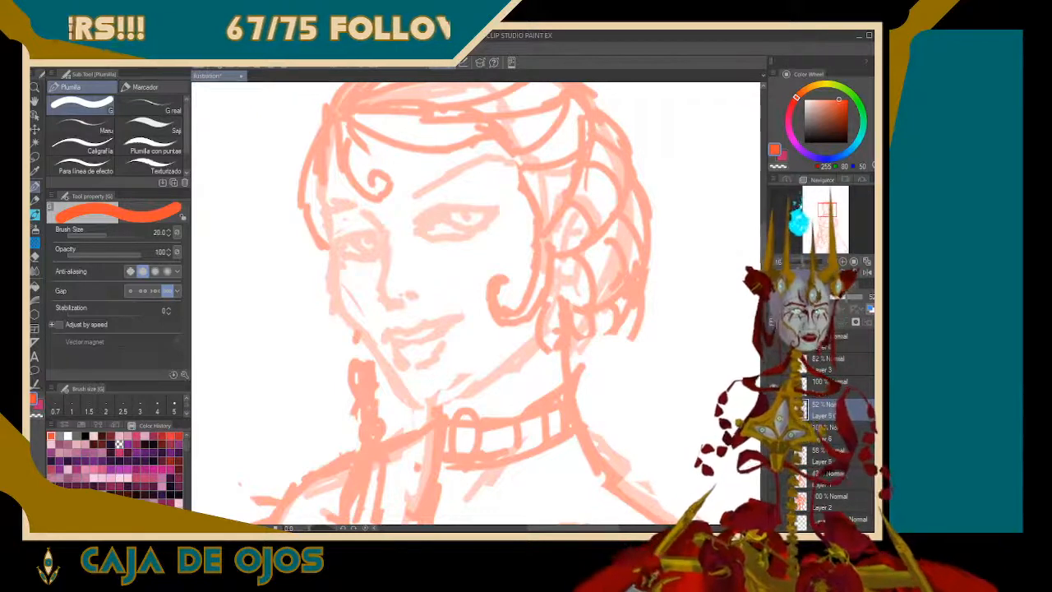
Set the G pen's brush size to 7 for the finer facial lines
{"action": "key", "text": "bracketleft"}
{"action": "key", "text": "bracketleft"}
{"action": "key", "text": "bracketleft"}
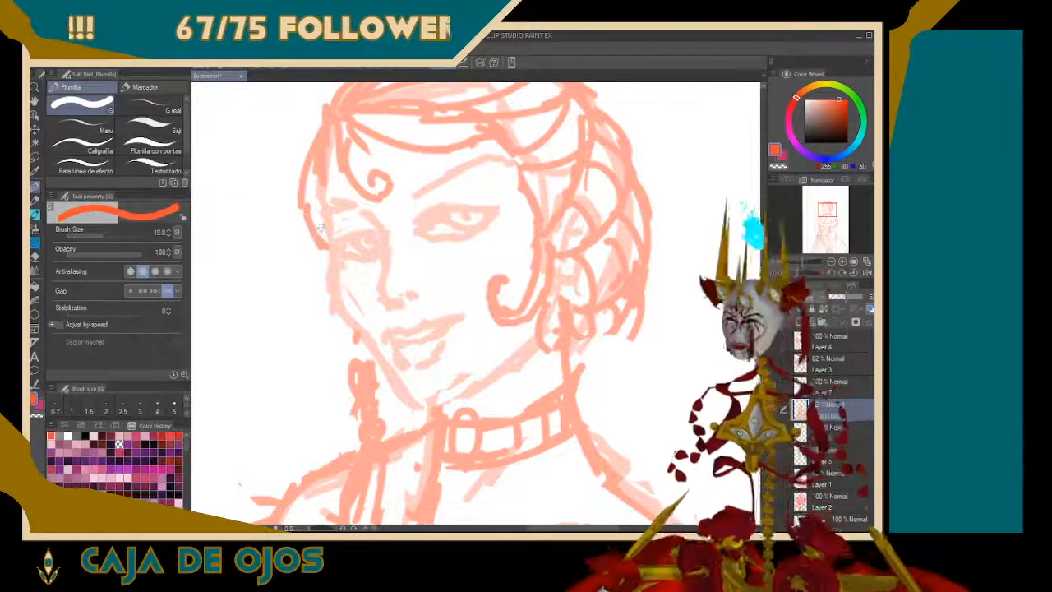
{"action": "key", "text": "bracketleft"}
{"action": "key", "text": "bracketleft"}
{"action": "key", "text": "bracketleft"}
{"action": "key", "text": "bracketleft"}
{"action": "key", "text": "bracketleft"}
{"action": "key", "text": "bracketleft"}
{"action": "key", "text": "bracketleft"}
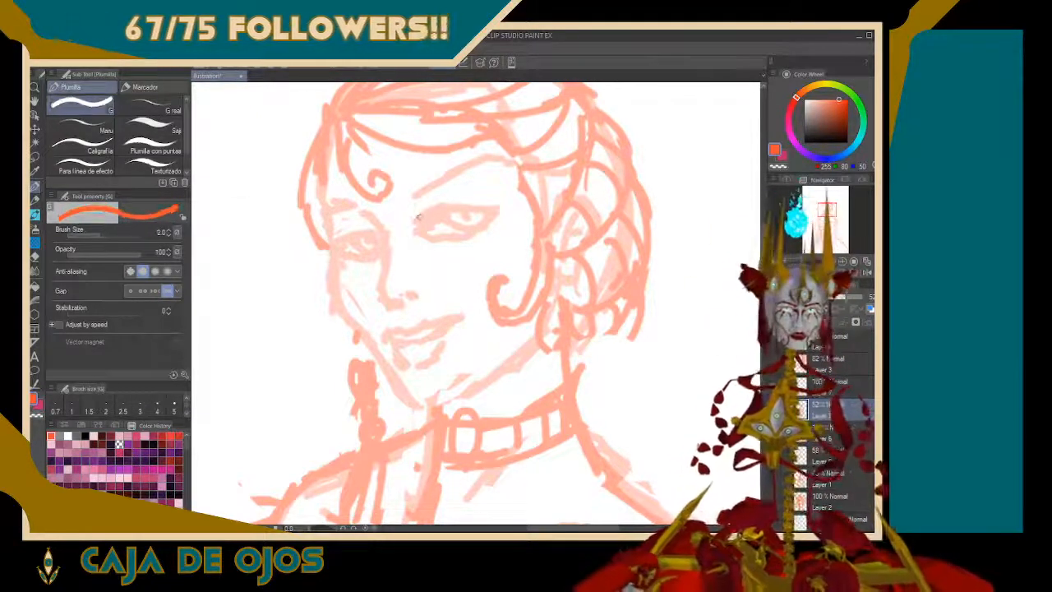
{"action": "key", "text": "bracketright"}
{"action": "key", "text": "bracketright"}
{"action": "key", "text": "bracketright"}
{"action": "key", "text": "bracketright"}
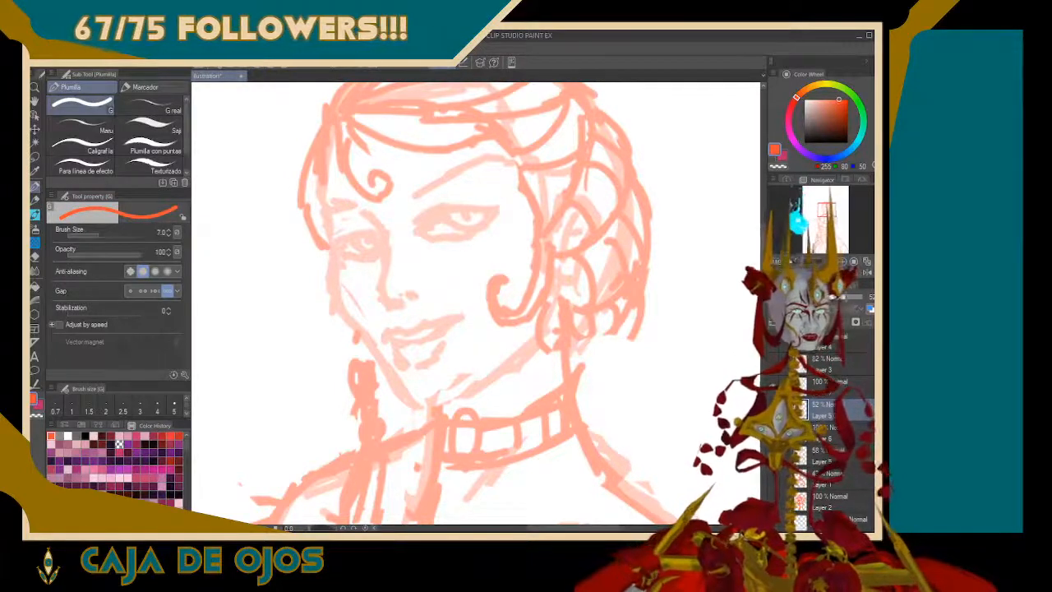
On the new layer, outline the woman's near eye over the faded sketch
{"action": "left_click_drag", "start_coordinate": [802, 262], "coordinate": [808, 263]}
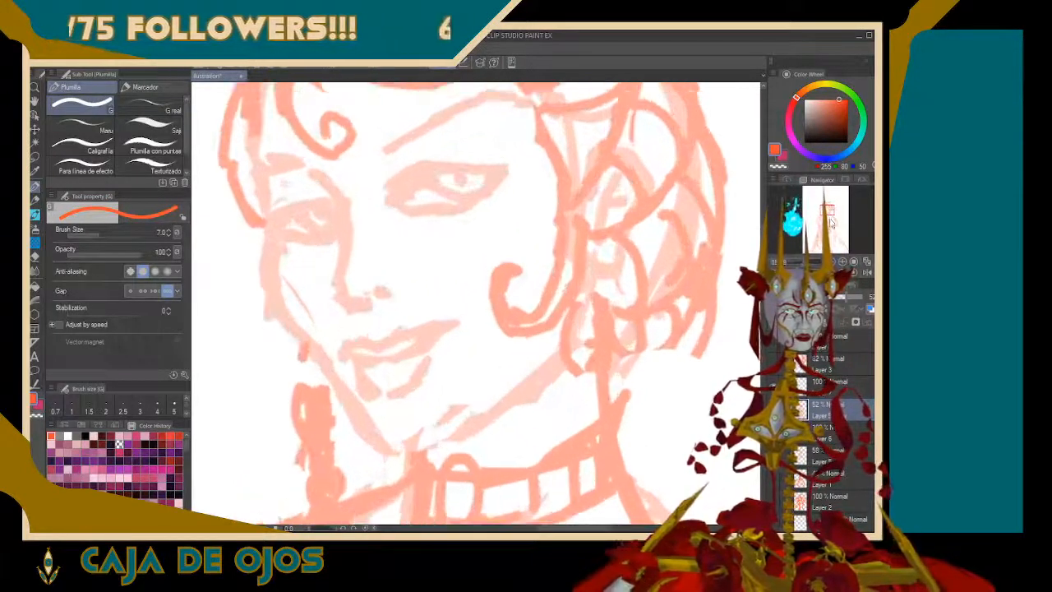
{"action": "left_click_drag", "start_coordinate": [832, 210], "coordinate": [831, 208]}
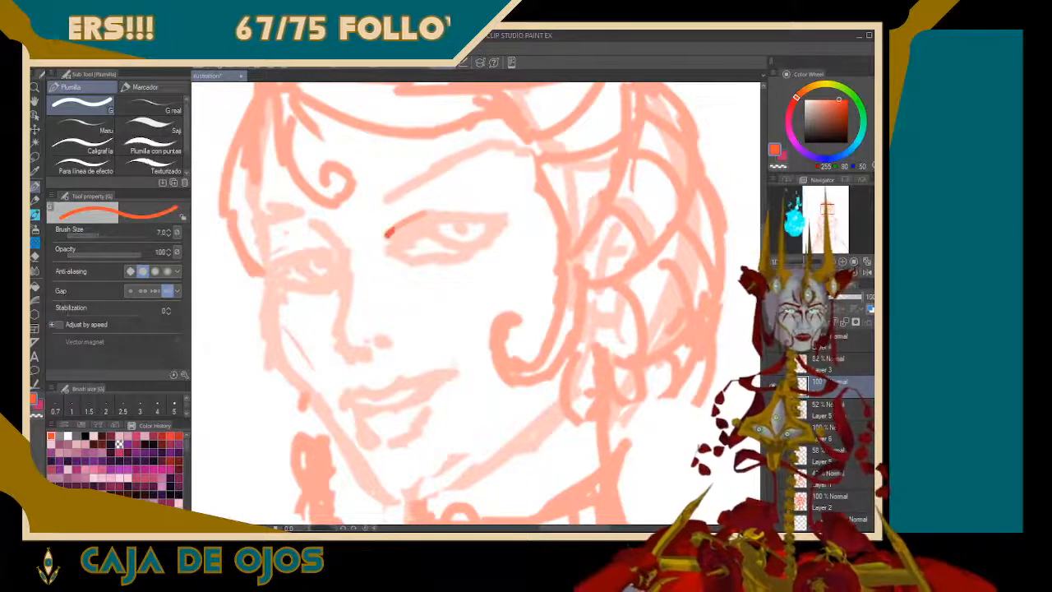
{"action": "mouse_move", "coordinate": [388, 236]}
{"action": "left_mouse_down"}
{"action": "mouse_move", "coordinate": [440, 209]}
{"action": "mouse_move", "coordinate": [512, 209]}
{"action": "mouse_move", "coordinate": [445, 213]}
{"action": "mouse_move", "coordinate": [497, 200]}
{"action": "mouse_move", "coordinate": [480, 234]}
{"action": "left_mouse_up"}
{"action": "mouse_move", "coordinate": [411, 222]}
{"action": "left_mouse_down"}
{"action": "mouse_move", "coordinate": [401, 258]}
{"action": "mouse_move", "coordinate": [448, 258]}
{"action": "mouse_move", "coordinate": [475, 247]}
{"action": "mouse_move", "coordinate": [497, 212]}
{"action": "left_mouse_up"}
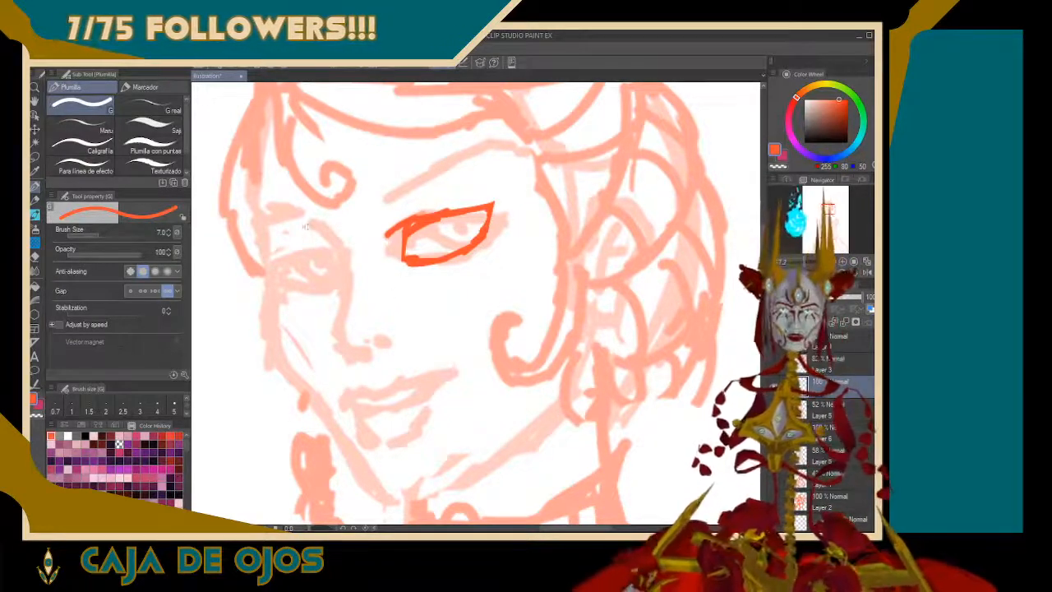
Draw the nose profile from brow to tip and the far face contour from forehead to cheekbone
{"action": "mouse_move", "coordinate": [315, 227]}
{"action": "left_mouse_down"}
{"action": "mouse_move", "coordinate": [340, 267]}
{"action": "mouse_move", "coordinate": [335, 334]}
{"action": "mouse_move", "coordinate": [369, 355]}
{"action": "left_mouse_up"}
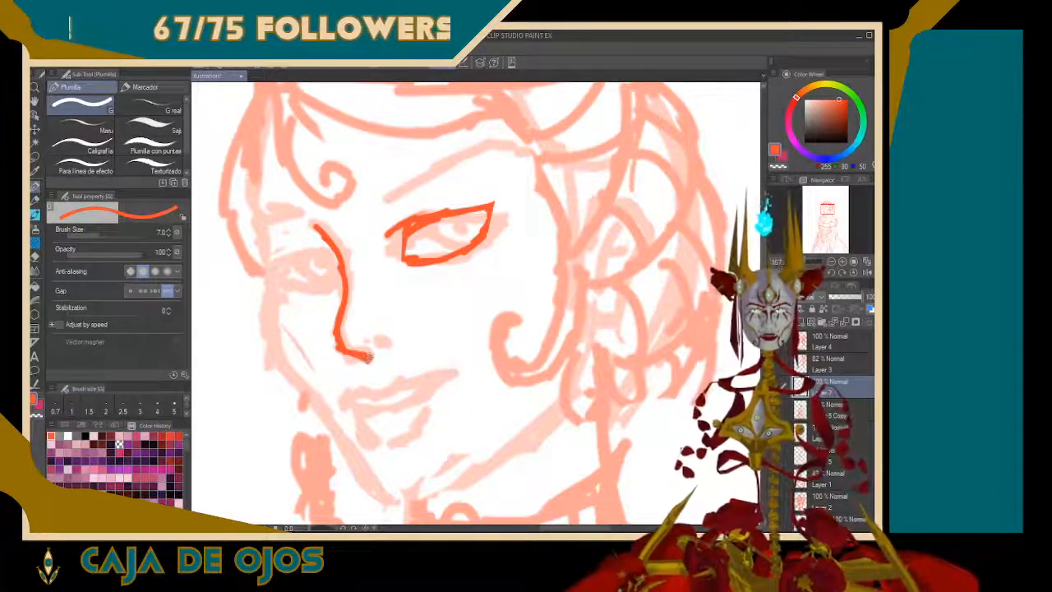
{"action": "left_click_drag", "start_coordinate": [304, 223], "coordinate": [317, 229]}
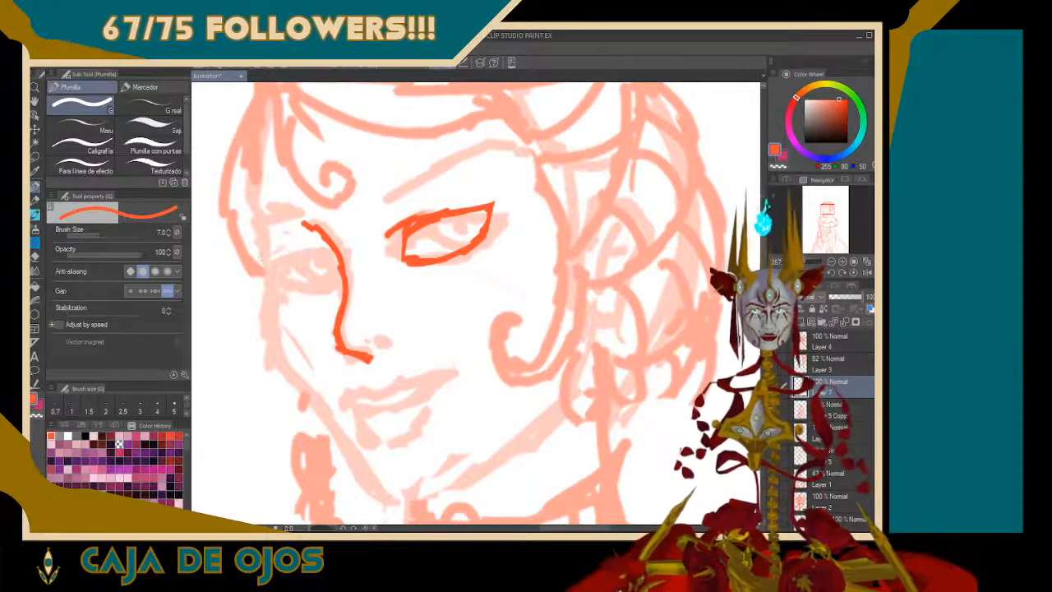
{"action": "left_click", "coordinate": [265, 289]}
{"action": "left_click_drag", "start_coordinate": [270, 319], "coordinate": [264, 265]}
{"action": "left_click", "coordinate": [263, 263], "text": "alt"}
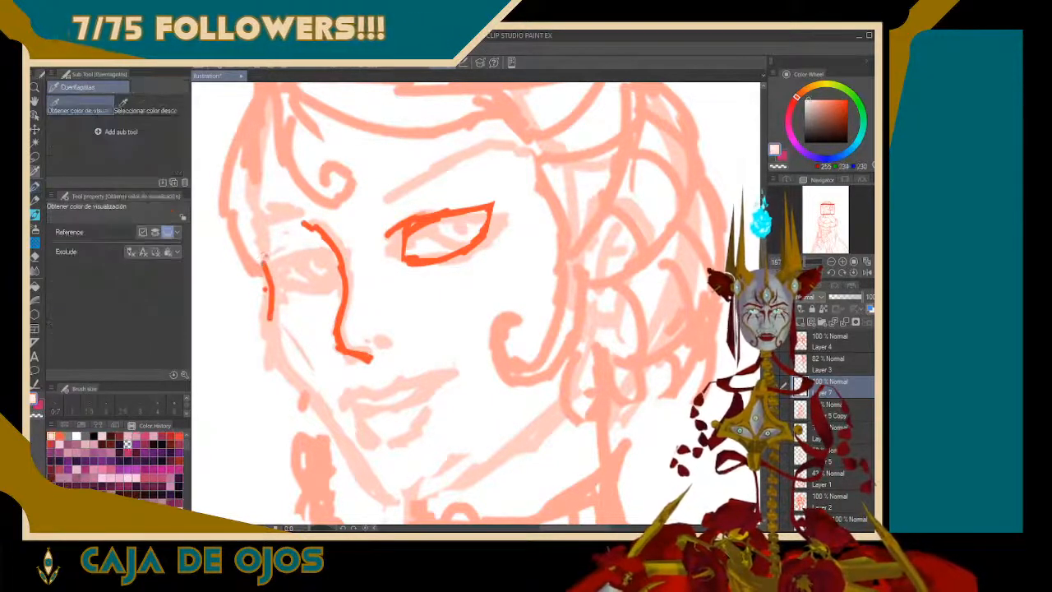
{"action": "left_click", "coordinate": [266, 269], "text": "alt"}
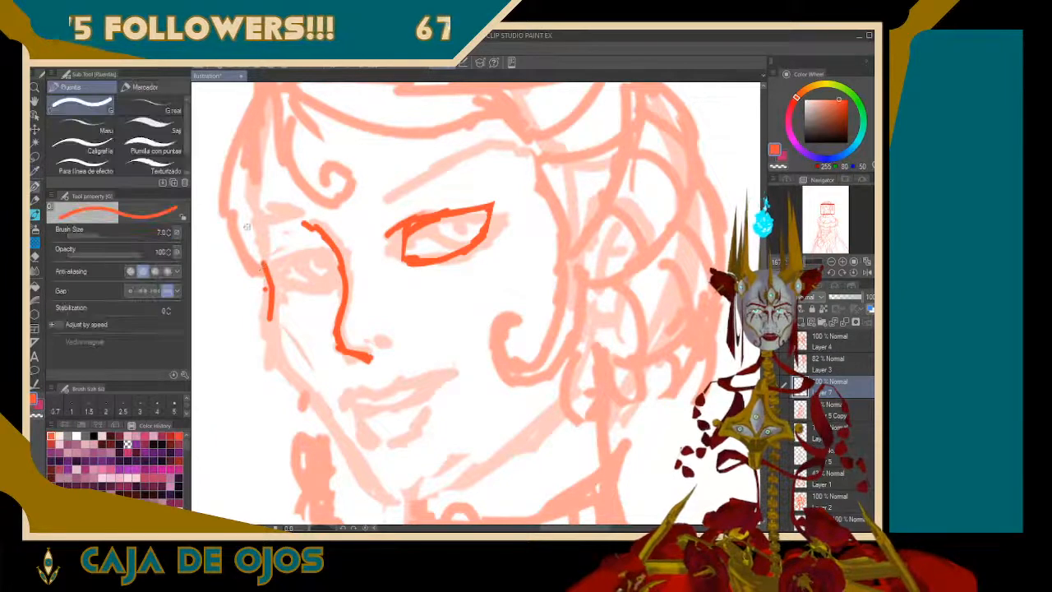
{"action": "mouse_move", "coordinate": [264, 265]}
{"action": "left_mouse_down"}
{"action": "mouse_move", "coordinate": [249, 185]}
{"action": "mouse_move", "coordinate": [262, 130]}
{"action": "left_mouse_up"}
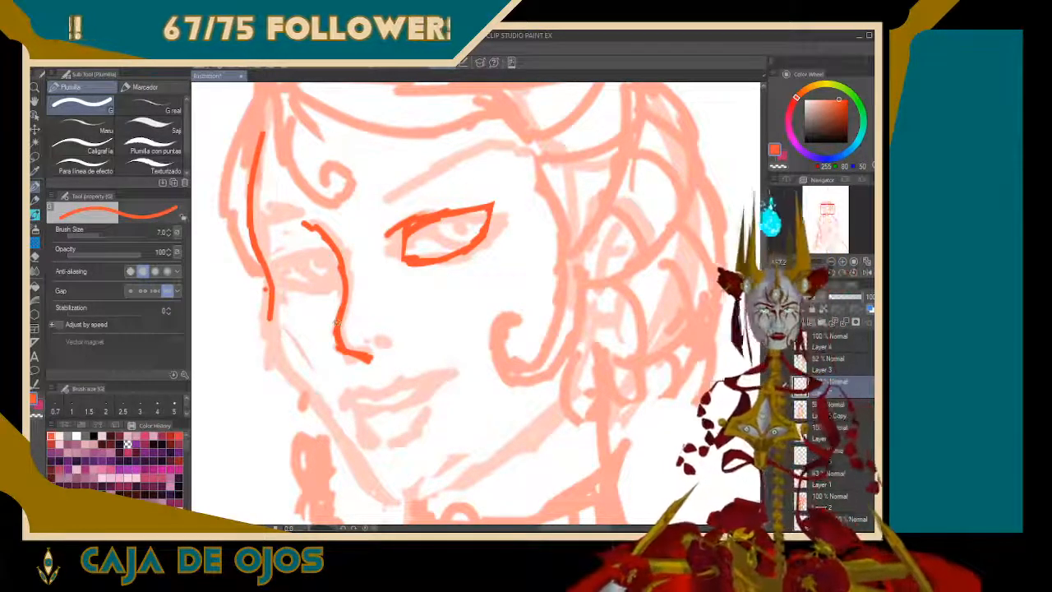
Flip the canvas horizontally and redraw the upper nose line as a curve running into the far brow ridge
{"action": "left_click_drag", "start_coordinate": [302, 222], "coordinate": [341, 274]}
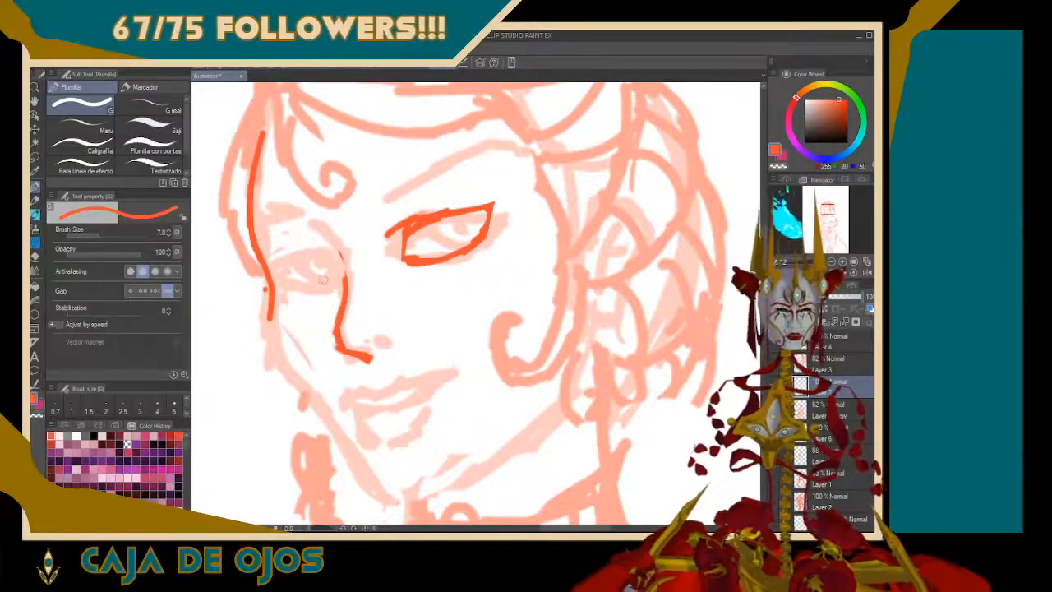
{"action": "left_click", "coordinate": [318, 225]}
{"action": "left_click", "coordinate": [864, 276]}
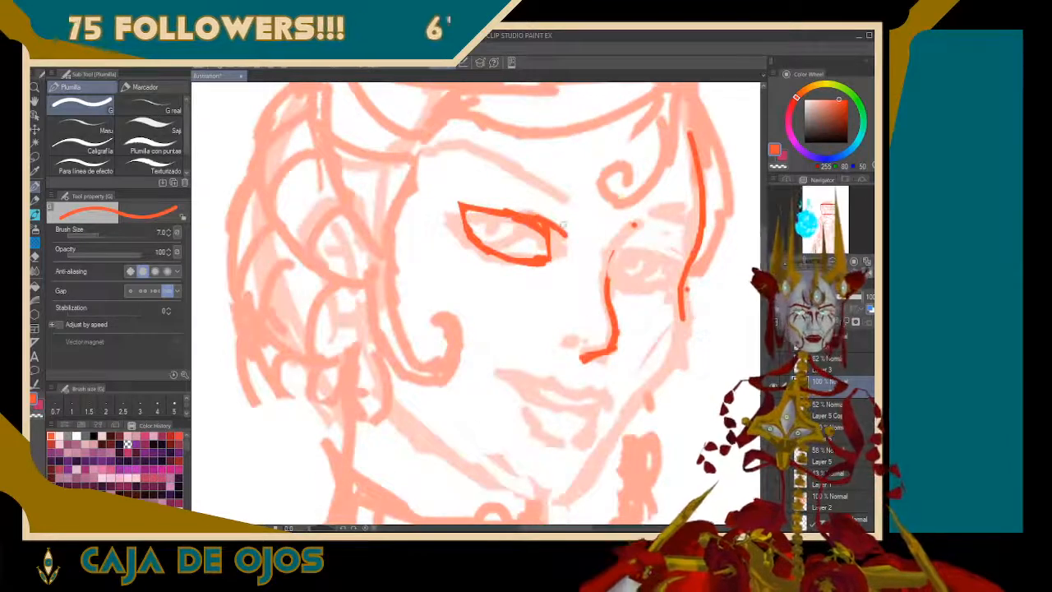
{"action": "mouse_move", "coordinate": [604, 258]}
{"action": "left_mouse_down"}
{"action": "mouse_move", "coordinate": [654, 214]}
{"action": "mouse_move", "coordinate": [631, 223]}
{"action": "mouse_move", "coordinate": [655, 221]}
{"action": "left_mouse_up"}
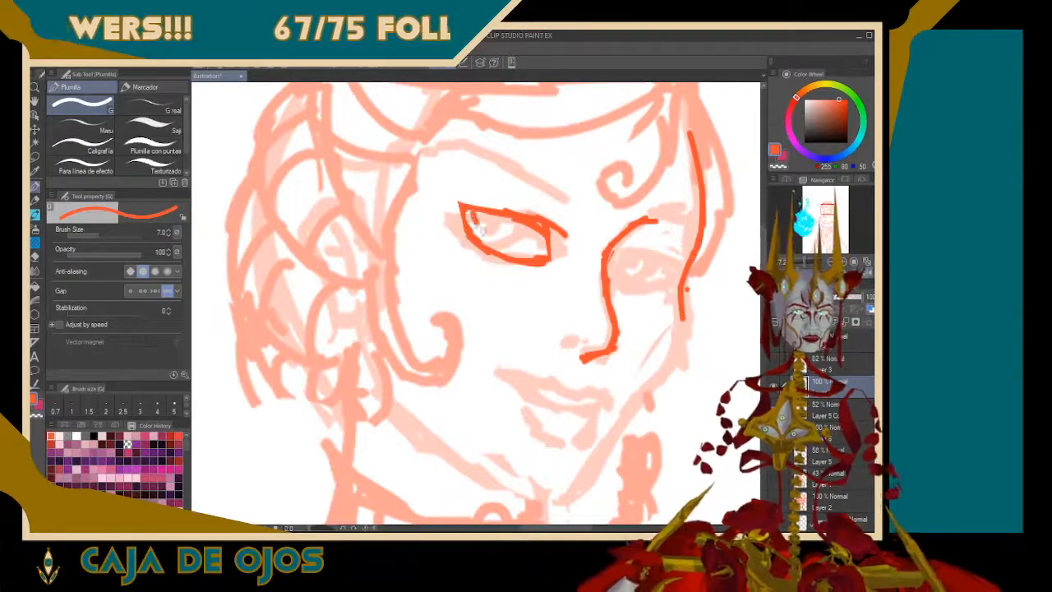
Draw the iris and pupil in the near eye and redraw its upper eyelid with a crease line above
{"action": "mouse_move", "coordinate": [470, 212]}
{"action": "left_mouse_down"}
{"action": "mouse_move", "coordinate": [507, 244]}
{"action": "mouse_move", "coordinate": [514, 239]}
{"action": "mouse_move", "coordinate": [515, 218]}
{"action": "mouse_move", "coordinate": [504, 240]}
{"action": "mouse_move", "coordinate": [478, 236]}
{"action": "mouse_move", "coordinate": [489, 234]}
{"action": "mouse_move", "coordinate": [478, 221]}
{"action": "mouse_move", "coordinate": [494, 227]}
{"action": "mouse_move", "coordinate": [503, 223]}
{"action": "left_mouse_up"}
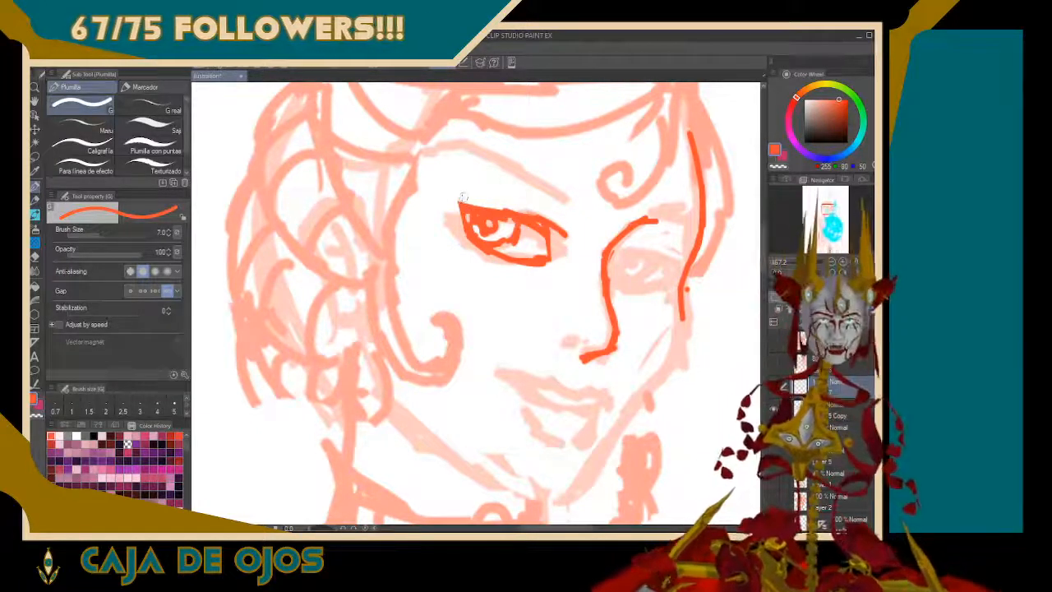
{"action": "key", "text": "ctrl+z"}
{"action": "key", "text": "ctrl+z"}
{"action": "key", "text": "ctrl+z"}
{"action": "key", "text": "ctrl+z"}
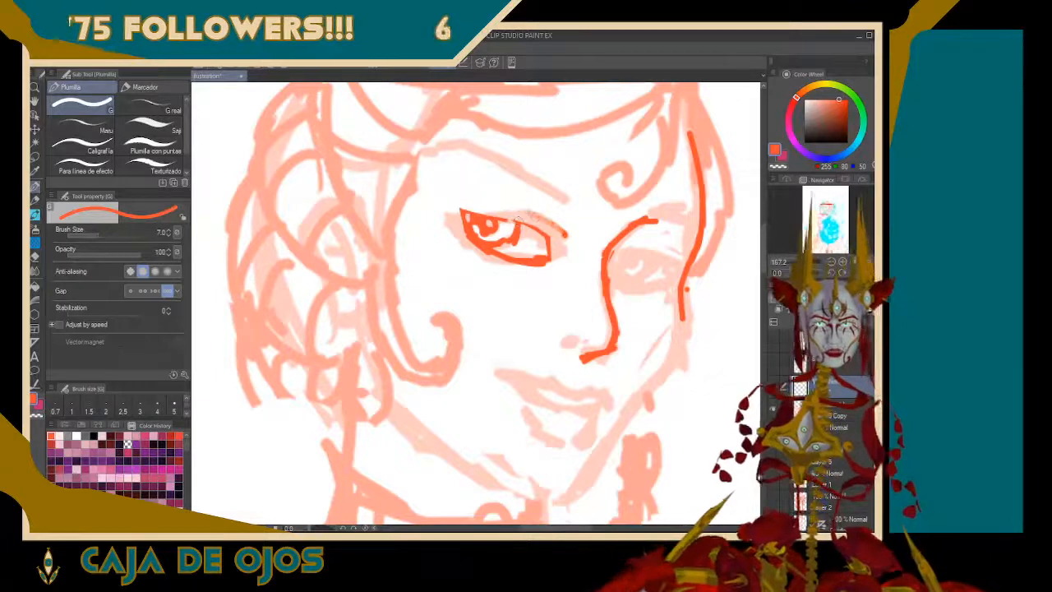
{"action": "left_click_drag", "start_coordinate": [462, 207], "coordinate": [544, 230]}
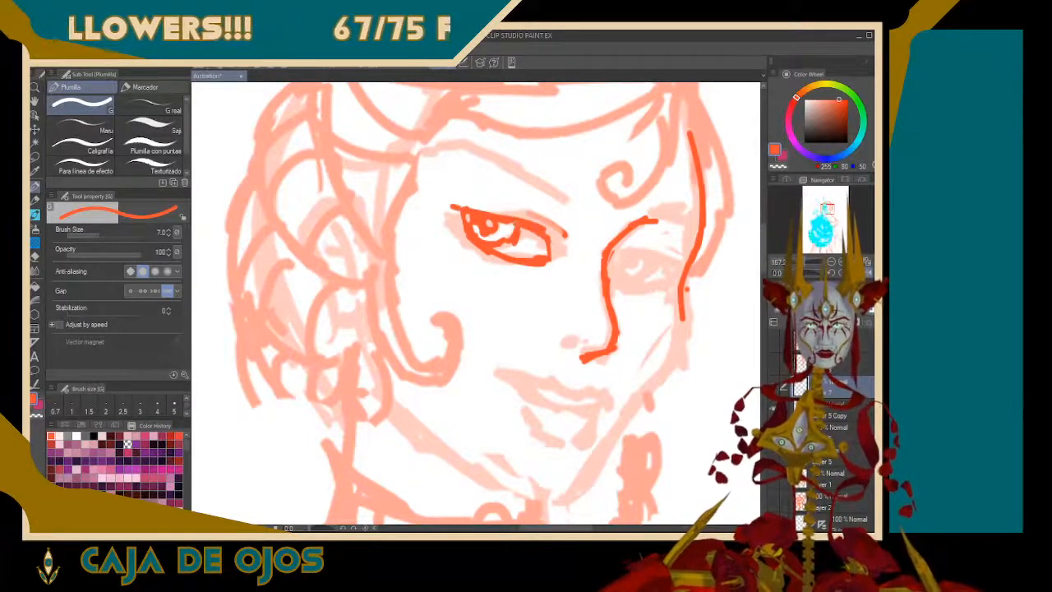
{"action": "left_click_drag", "start_coordinate": [498, 202], "coordinate": [563, 238]}
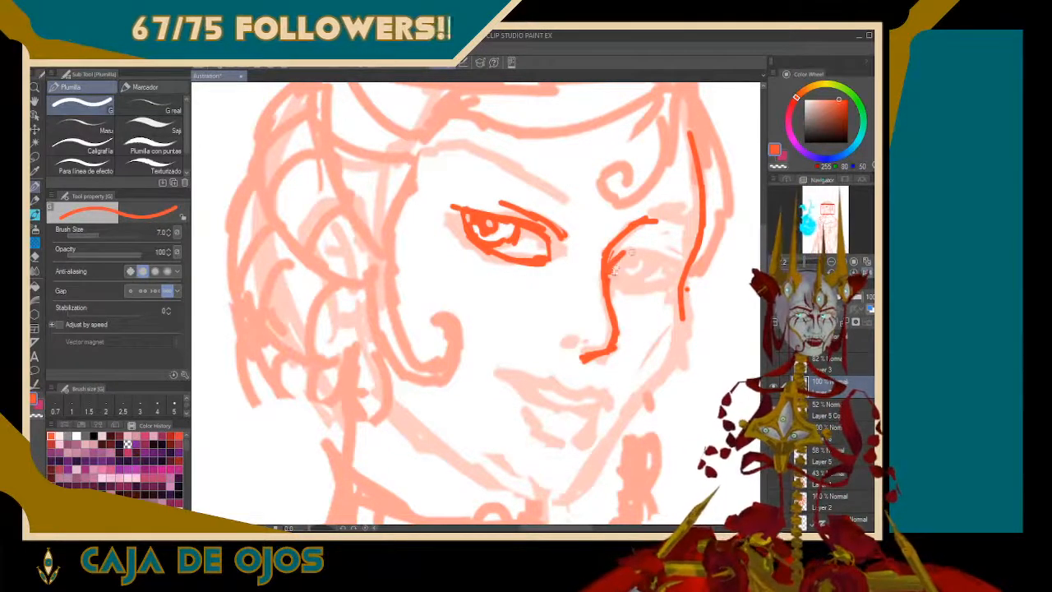
{"action": "mouse_move", "coordinate": [608, 275]}
{"action": "left_mouse_down"}
{"action": "mouse_move", "coordinate": [631, 252]}
{"action": "mouse_move", "coordinate": [646, 255]}
{"action": "mouse_move", "coordinate": [662, 292]}
{"action": "left_mouse_up"}
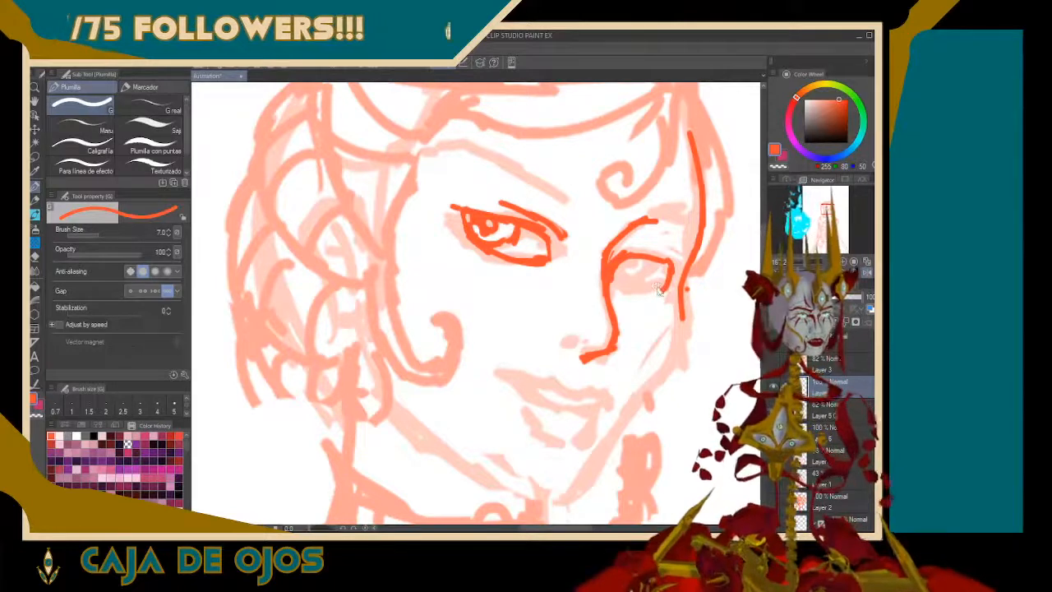
{"action": "key", "text": "ctrl+z"}
{"action": "key", "text": "ctrl+z"}
{"action": "mouse_move", "coordinate": [662, 264]}
{"action": "left_mouse_down"}
{"action": "mouse_move", "coordinate": [649, 291]}
{"action": "mouse_move", "coordinate": [658, 283]}
{"action": "mouse_move", "coordinate": [608, 286]}
{"action": "left_mouse_up"}
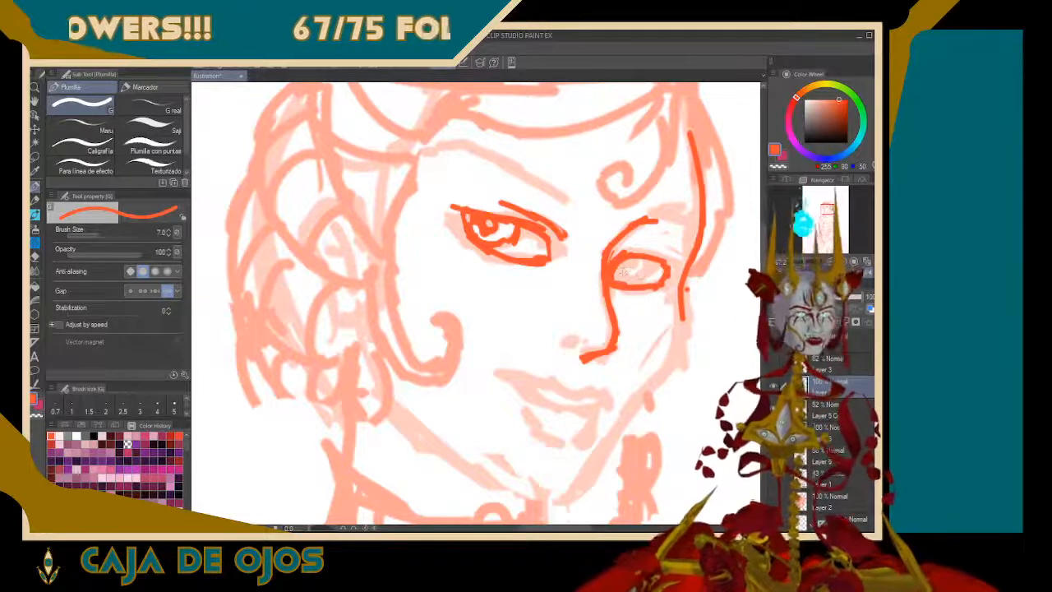
{"action": "mouse_move", "coordinate": [628, 285]}
{"action": "left_mouse_down"}
{"action": "mouse_move", "coordinate": [616, 261]}
{"action": "mouse_move", "coordinate": [637, 256]}
{"action": "mouse_move", "coordinate": [656, 284]}
{"action": "mouse_move", "coordinate": [670, 263]}
{"action": "left_mouse_up"}
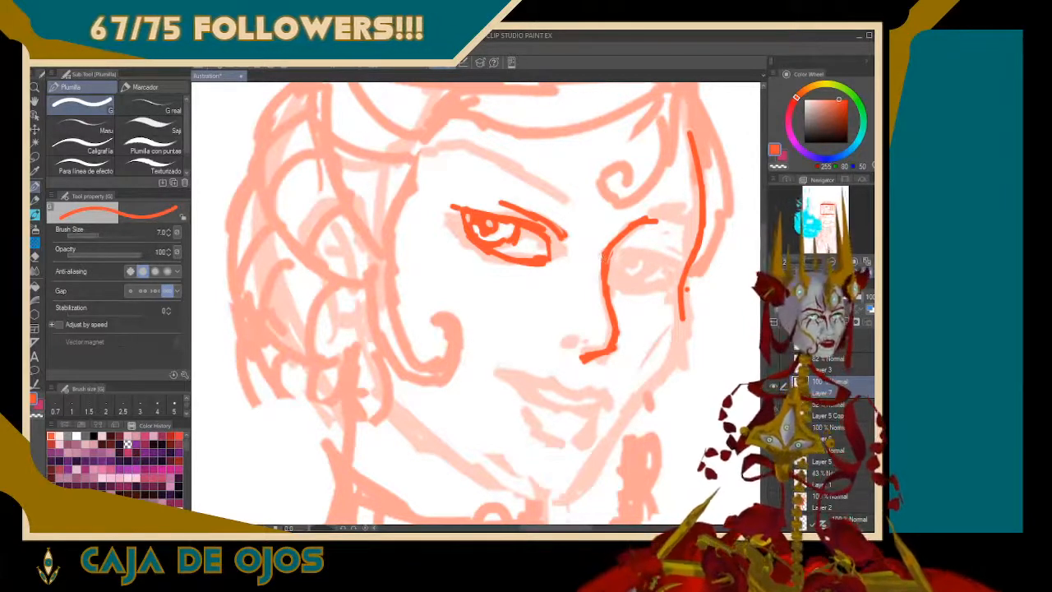
Draw the far eye with a thick upper lid, an iris and a pupil beside the nose bridge
{"action": "mouse_move", "coordinate": [618, 253]}
{"action": "left_mouse_down"}
{"action": "mouse_move", "coordinate": [657, 246]}
{"action": "mouse_move", "coordinate": [681, 276]}
{"action": "mouse_move", "coordinate": [622, 290]}
{"action": "mouse_move", "coordinate": [610, 278]}
{"action": "mouse_move", "coordinate": [643, 251]}
{"action": "mouse_move", "coordinate": [629, 255]}
{"action": "mouse_move", "coordinate": [674, 278]}
{"action": "mouse_move", "coordinate": [653, 272]}
{"action": "mouse_move", "coordinate": [627, 285]}
{"action": "mouse_move", "coordinate": [616, 276]}
{"action": "left_mouse_up"}
{"action": "mouse_move", "coordinate": [628, 266]}
{"action": "left_mouse_down"}
{"action": "mouse_move", "coordinate": [636, 279]}
{"action": "mouse_move", "coordinate": [641, 267]}
{"action": "mouse_move", "coordinate": [623, 275]}
{"action": "left_mouse_up"}
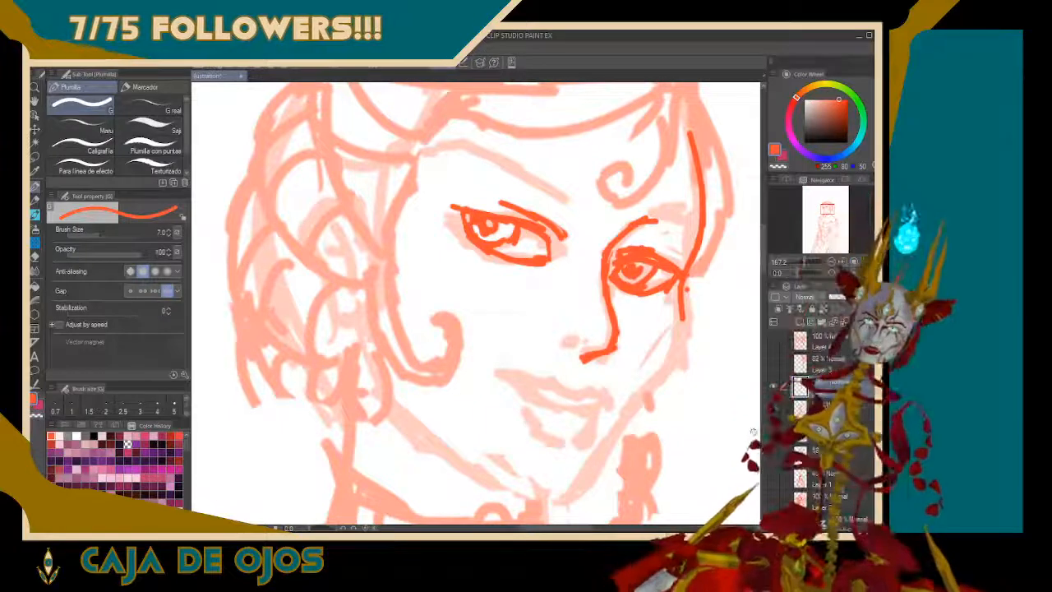
Draw the jawline from the far cheek down to the chin and along the near side of the jaw
{"action": "mouse_move", "coordinate": [682, 314]}
{"action": "left_mouse_down"}
{"action": "mouse_move", "coordinate": [665, 370]}
{"action": "mouse_move", "coordinate": [556, 507]}
{"action": "left_mouse_up"}
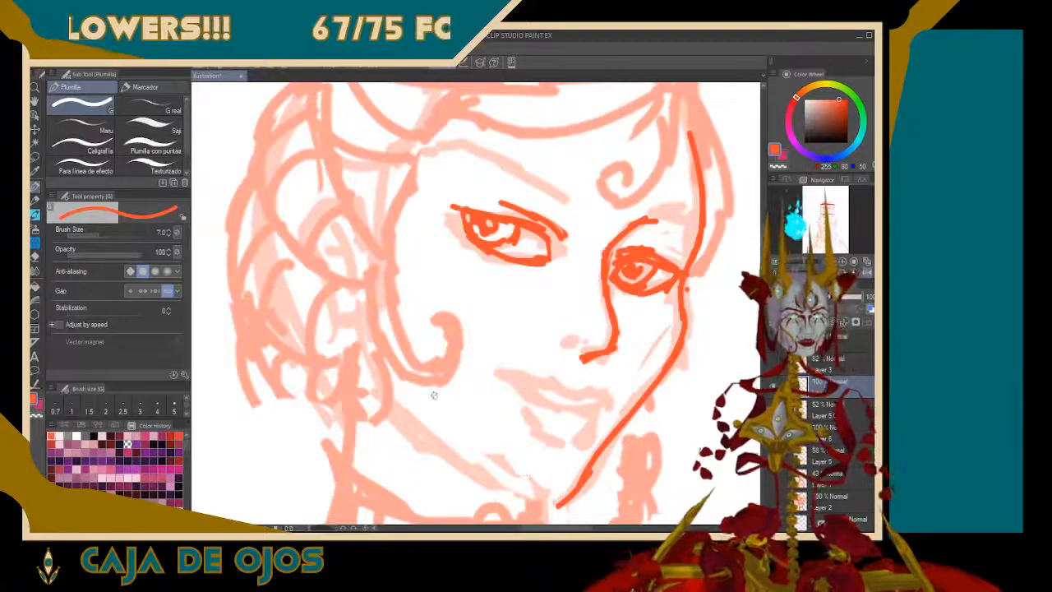
{"action": "mouse_move", "coordinate": [385, 391]}
{"action": "left_mouse_down"}
{"action": "mouse_move", "coordinate": [462, 453]}
{"action": "mouse_move", "coordinate": [447, 441]}
{"action": "mouse_move", "coordinate": [493, 496]}
{"action": "mouse_move", "coordinate": [504, 487]}
{"action": "mouse_move", "coordinate": [594, 498]}
{"action": "left_mouse_up"}
{"action": "mouse_move", "coordinate": [526, 488]}
{"action": "left_mouse_down"}
{"action": "mouse_move", "coordinate": [497, 494]}
{"action": "mouse_move", "coordinate": [504, 496]}
{"action": "mouse_move", "coordinate": [483, 471]}
{"action": "left_mouse_up"}
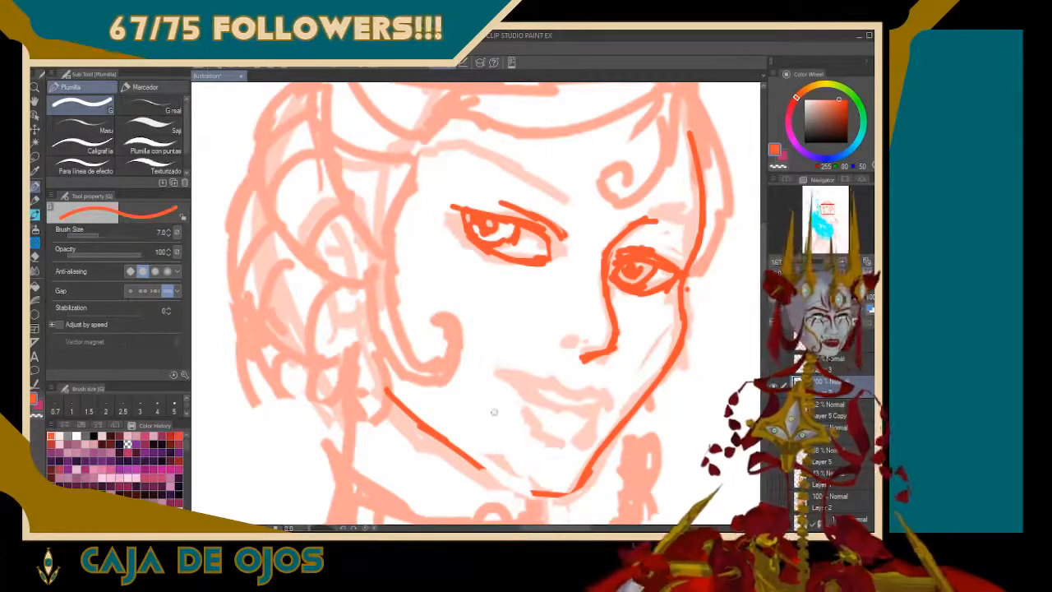
Extend the near jawline into the chin and draw the curved line between the lips over the faded rough
{"action": "mouse_move", "coordinate": [478, 461]}
{"action": "left_mouse_down"}
{"action": "mouse_move", "coordinate": [511, 495]}
{"action": "mouse_move", "coordinate": [566, 493]}
{"action": "left_mouse_up"}
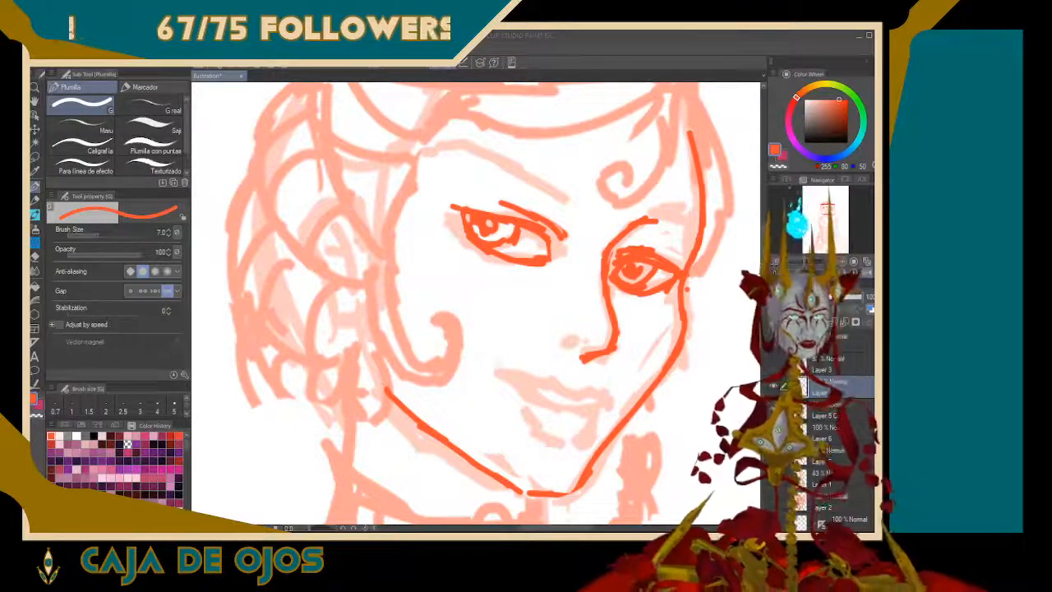
{"action": "left_click_drag", "start_coordinate": [504, 375], "coordinate": [540, 398]}
{"action": "key", "text": "ctrl+z"}
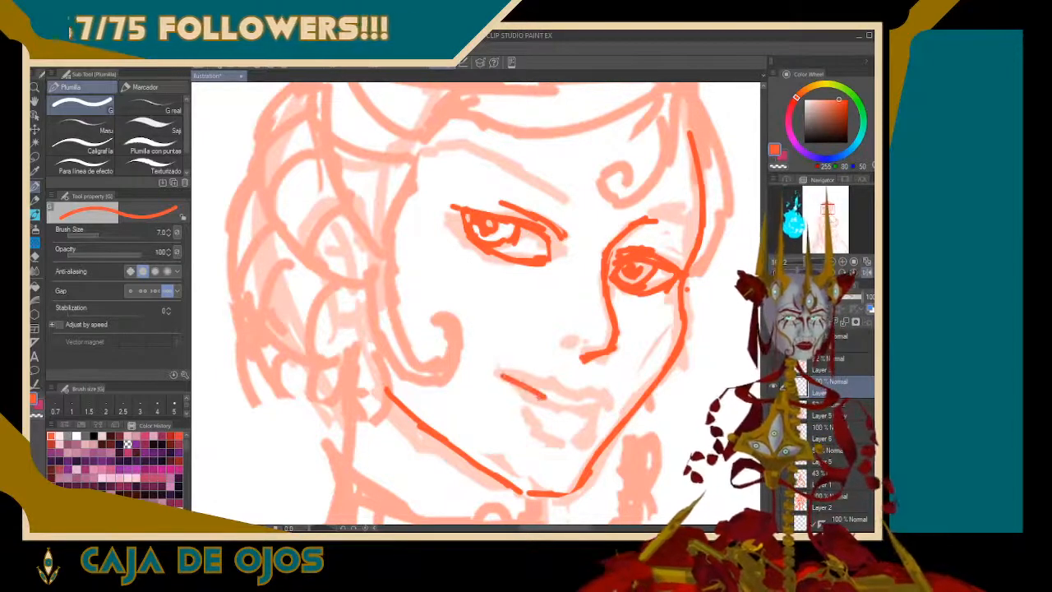
{"action": "key", "text": "ctrl+z"}
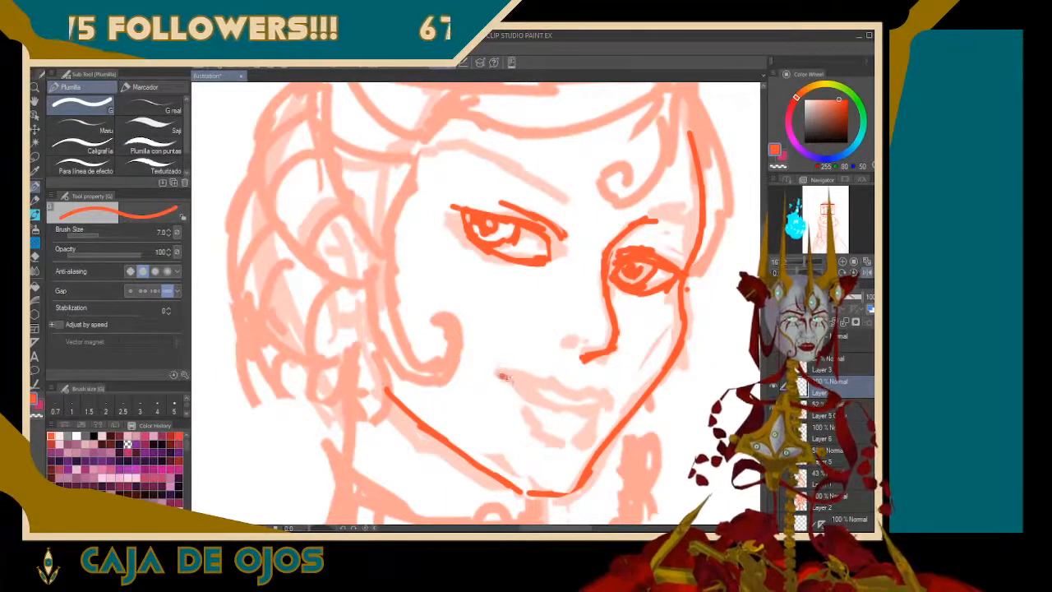
{"action": "mouse_move", "coordinate": [500, 374]}
{"action": "left_mouse_down"}
{"action": "mouse_move", "coordinate": [535, 403]}
{"action": "mouse_move", "coordinate": [573, 410]}
{"action": "mouse_move", "coordinate": [558, 418]}
{"action": "mouse_move", "coordinate": [550, 414]}
{"action": "mouse_move", "coordinate": [602, 399]}
{"action": "left_mouse_up"}
{"action": "key", "text": "ctrl+z"}
{"action": "key", "text": "ctrl+z"}
{"action": "key", "text": "ctrl+z"}
{"action": "key", "text": "ctrl+z"}
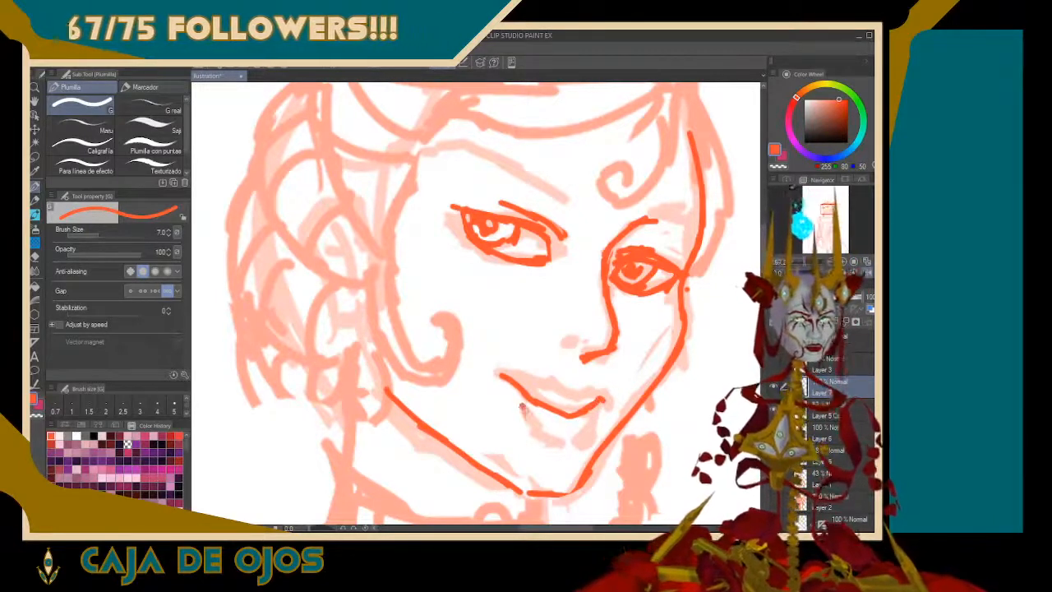
Draw the upper lip contour and the lower lip outline, and sharpen the far corner of the mouth
{"action": "mouse_move", "coordinate": [520, 405]}
{"action": "left_mouse_down"}
{"action": "mouse_move", "coordinate": [537, 428]}
{"action": "mouse_move", "coordinate": [574, 437]}
{"action": "mouse_move", "coordinate": [606, 427]}
{"action": "mouse_move", "coordinate": [588, 433]}
{"action": "mouse_move", "coordinate": [600, 408]}
{"action": "left_mouse_up"}
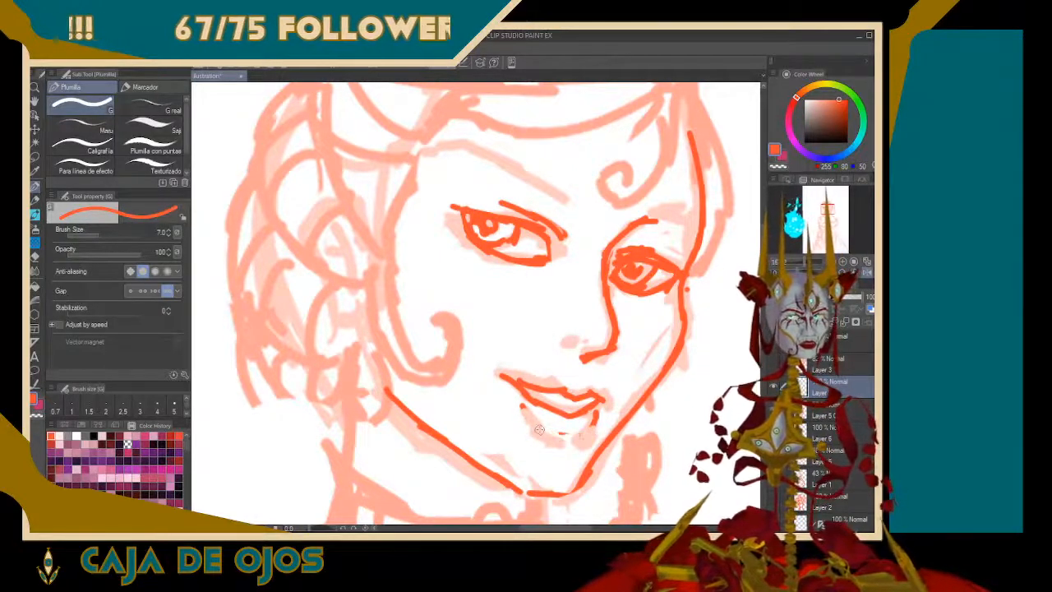
{"action": "mouse_move", "coordinate": [514, 395]}
{"action": "left_mouse_down"}
{"action": "mouse_move", "coordinate": [550, 434]}
{"action": "mouse_move", "coordinate": [597, 420]}
{"action": "left_mouse_up"}
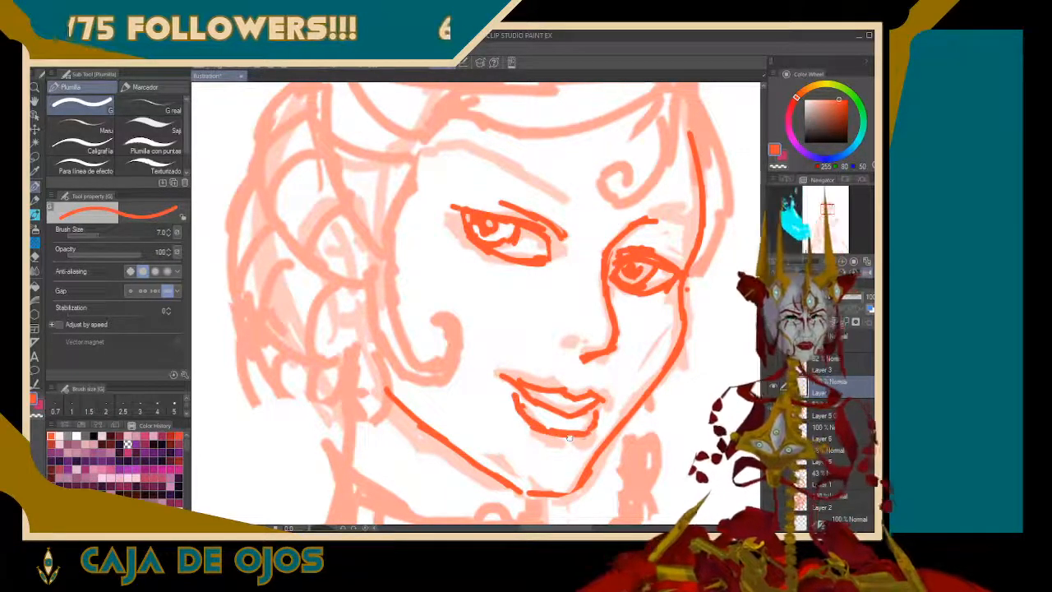
{"action": "mouse_move", "coordinate": [519, 421]}
{"action": "left_mouse_down"}
{"action": "mouse_move", "coordinate": [515, 399]}
{"action": "mouse_move", "coordinate": [528, 421]}
{"action": "mouse_move", "coordinate": [524, 399]}
{"action": "mouse_move", "coordinate": [532, 423]}
{"action": "mouse_move", "coordinate": [520, 377]}
{"action": "left_mouse_up"}
{"action": "key", "text": "ctrl+z"}
{"action": "key", "text": "ctrl+z"}
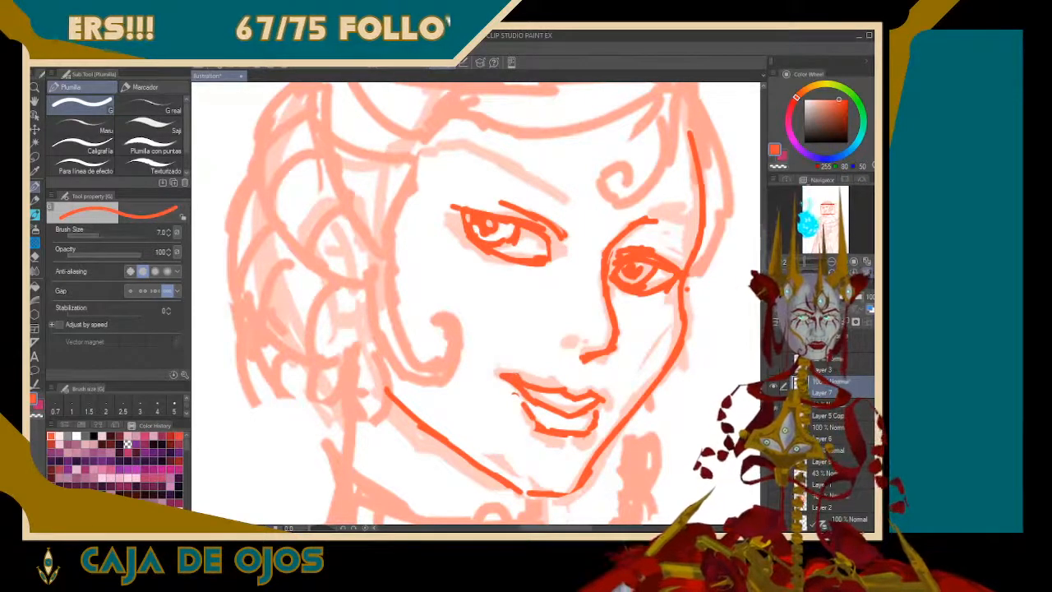
{"action": "left_click_drag", "start_coordinate": [593, 398], "coordinate": [605, 396]}
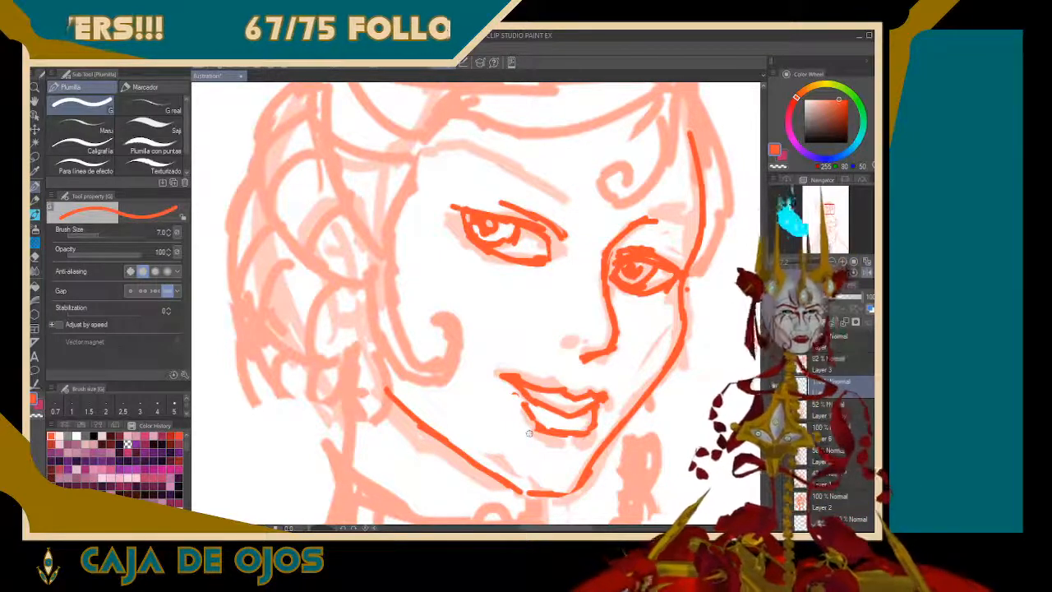
Draw the near nostril wing and thin the nose bridge line where it rises to the far brow ridge
{"action": "mouse_move", "coordinate": [614, 324]}
{"action": "left_mouse_down"}
{"action": "mouse_move", "coordinate": [606, 276]}
{"action": "mouse_move", "coordinate": [602, 299]}
{"action": "left_mouse_up"}
{"action": "mouse_move", "coordinate": [609, 250]}
{"action": "left_mouse_down"}
{"action": "mouse_move", "coordinate": [617, 349]}
{"action": "mouse_move", "coordinate": [574, 356]}
{"action": "mouse_move", "coordinate": [577, 334]}
{"action": "left_mouse_up"}
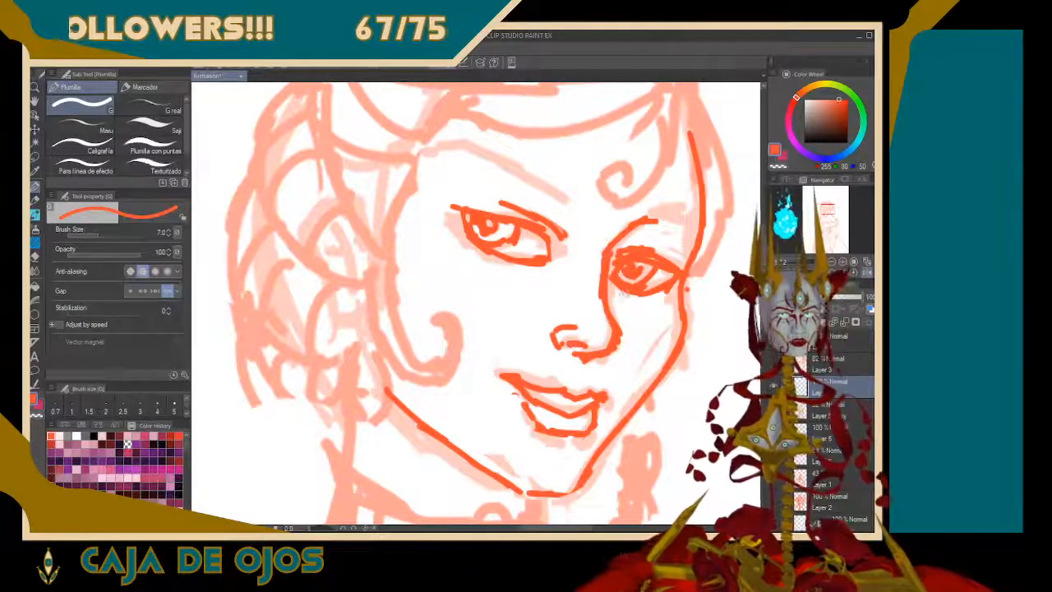
{"action": "left_click_drag", "start_coordinate": [605, 240], "coordinate": [604, 297]}
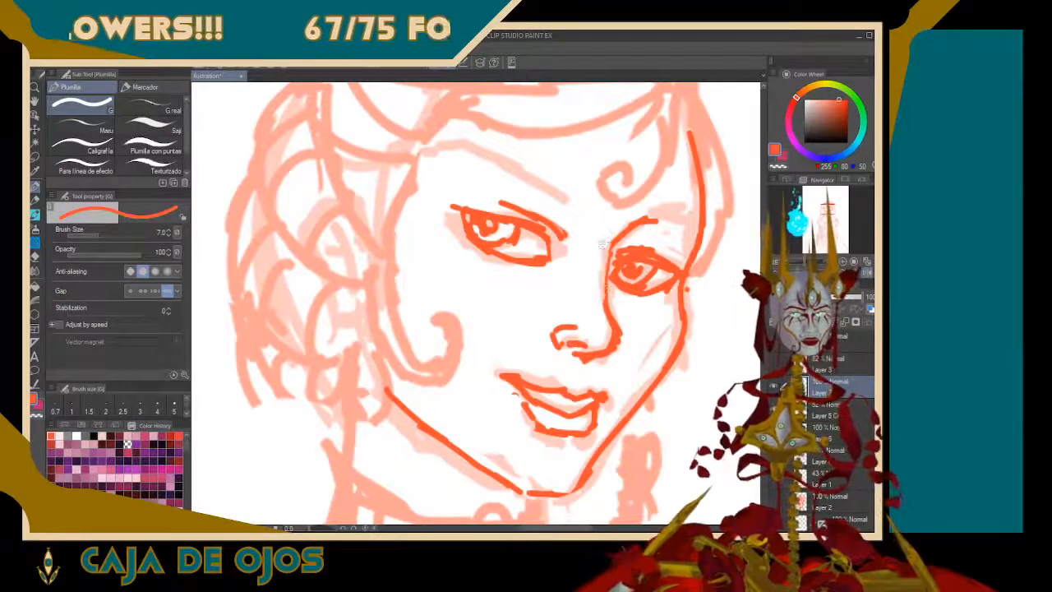
{"action": "left_click_drag", "start_coordinate": [606, 247], "coordinate": [641, 217]}
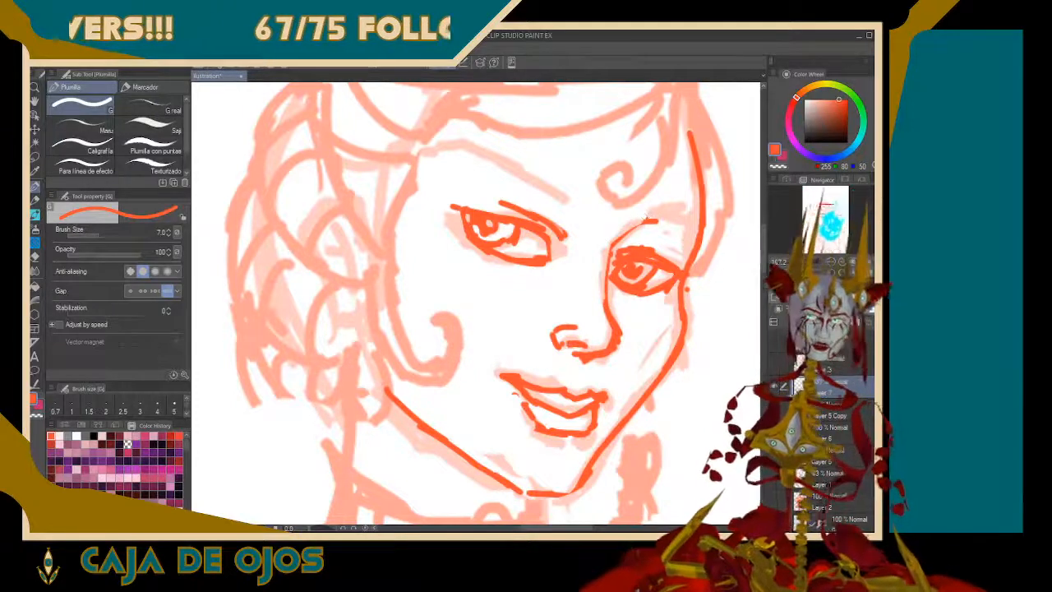
Flip the canvas, lasso the far eye with its brow ridge, and transform it to 95% height with a 4.2° rotation
{"action": "key", "text": "h"}
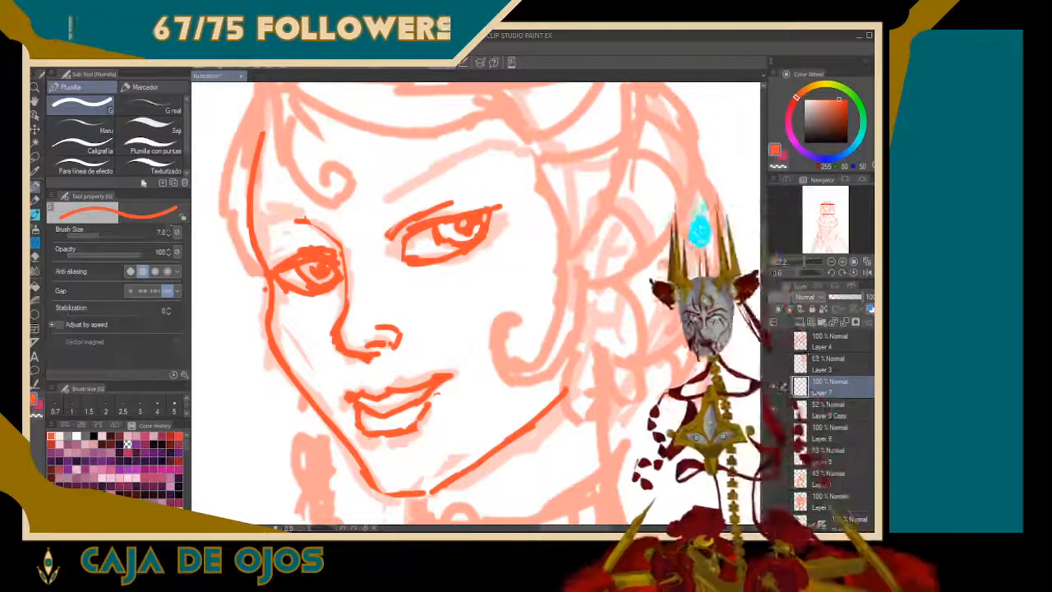
{"action": "key", "text": "m"}
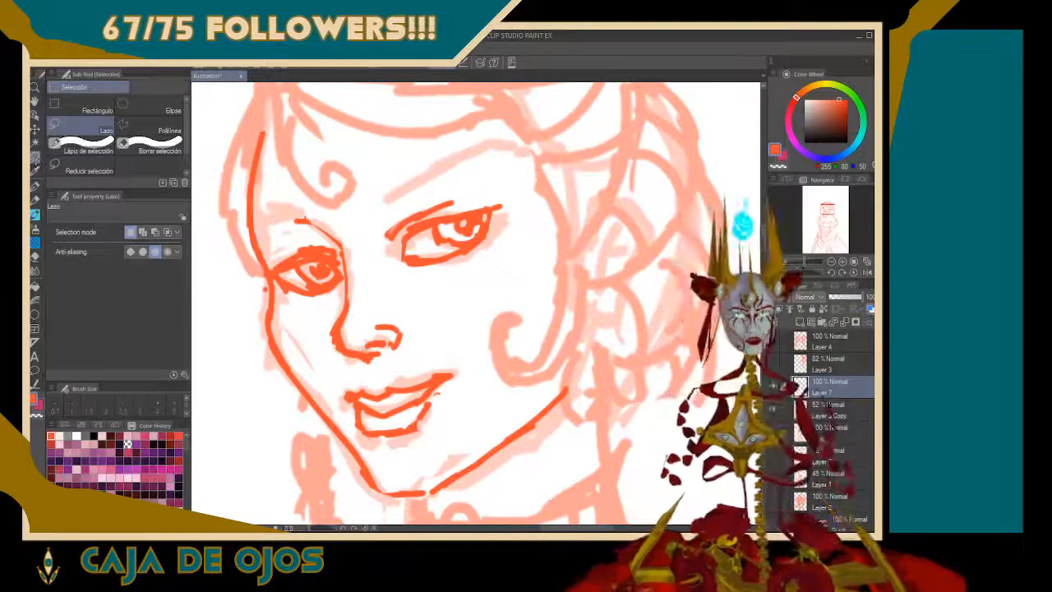
{"action": "mouse_move", "coordinate": [329, 360]}
{"action": "left_mouse_down"}
{"action": "mouse_move", "coordinate": [298, 347]}
{"action": "mouse_move", "coordinate": [276, 294]}
{"action": "mouse_move", "coordinate": [280, 188]}
{"action": "mouse_move", "coordinate": [362, 202]}
{"action": "mouse_move", "coordinate": [311, 206]}
{"action": "mouse_move", "coordinate": [313, 225]}
{"action": "mouse_move", "coordinate": [338, 246]}
{"action": "mouse_move", "coordinate": [335, 293]}
{"action": "mouse_move", "coordinate": [296, 340]}
{"action": "left_mouse_up"}
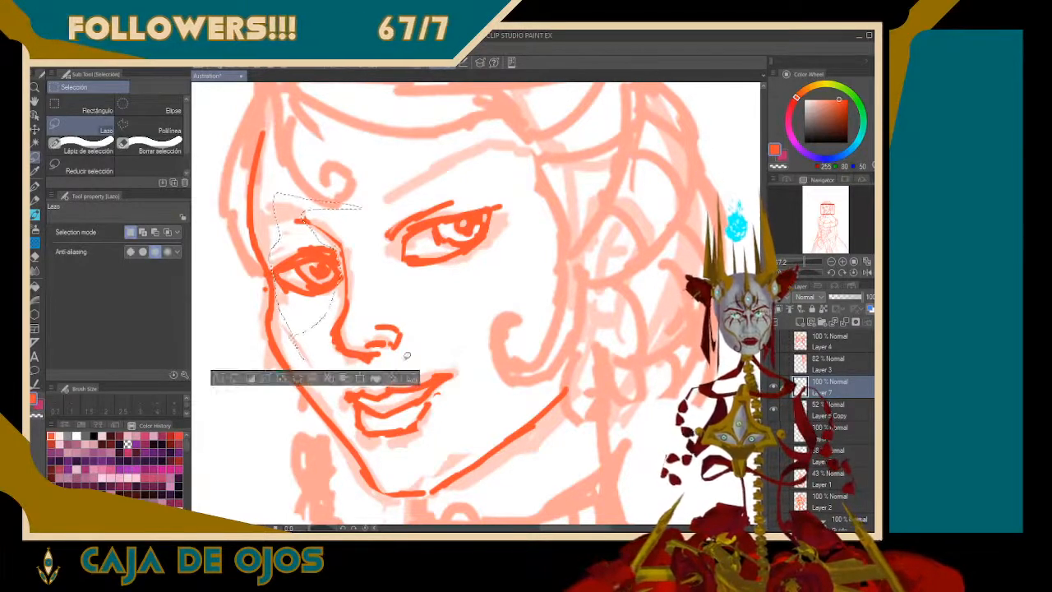
{"action": "left_click", "coordinate": [368, 378]}
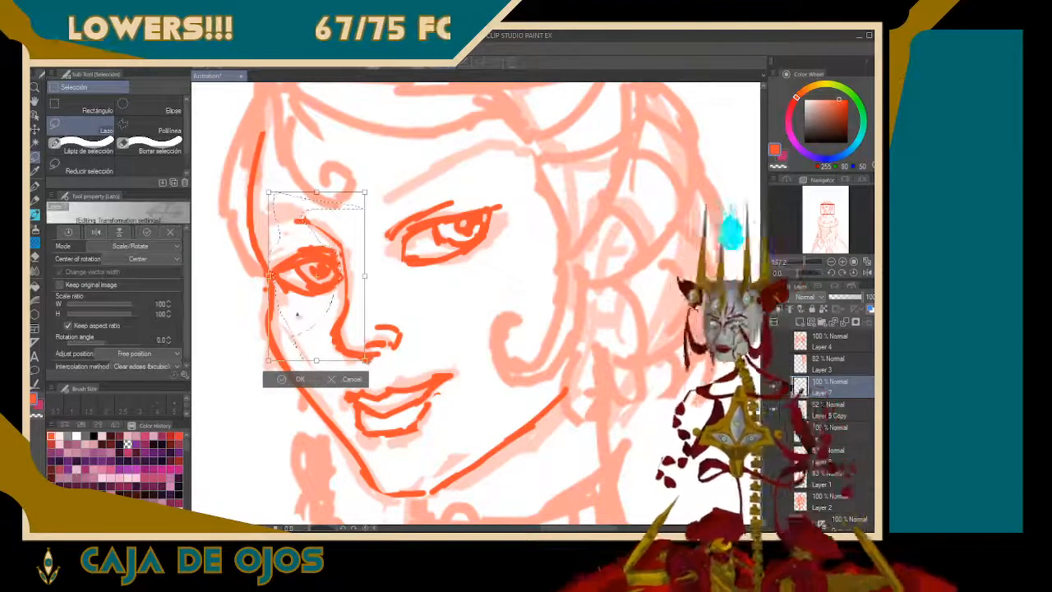
{"action": "left_click_drag", "start_coordinate": [268, 276], "coordinate": [271, 279]}
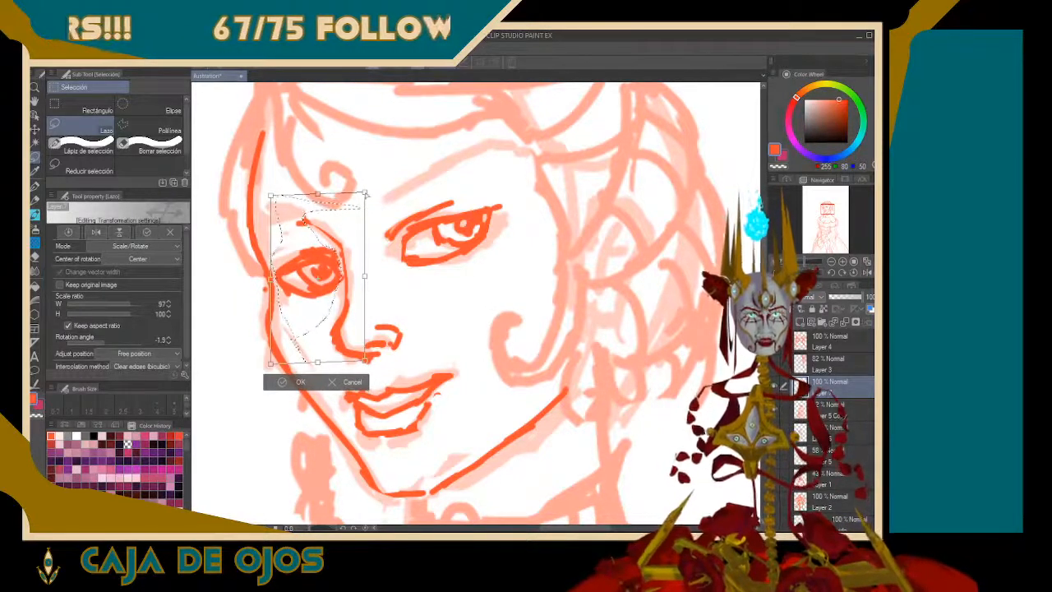
{"action": "left_click_drag", "start_coordinate": [366, 194], "coordinate": [368, 204]}
{"action": "left_click_drag", "start_coordinate": [320, 364], "coordinate": [318, 355]}
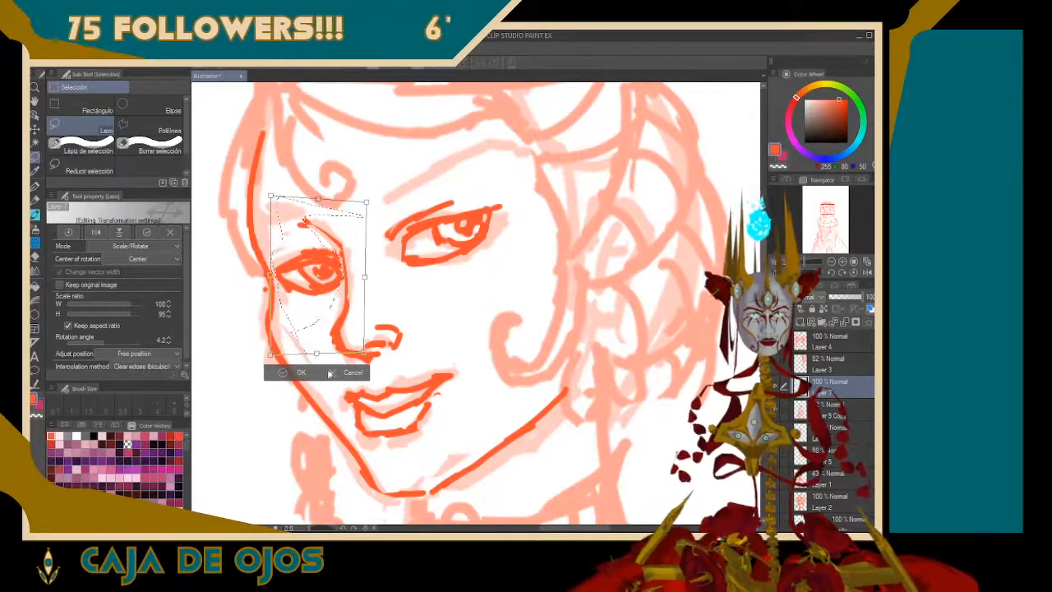
{"action": "left_click", "coordinate": [294, 375]}
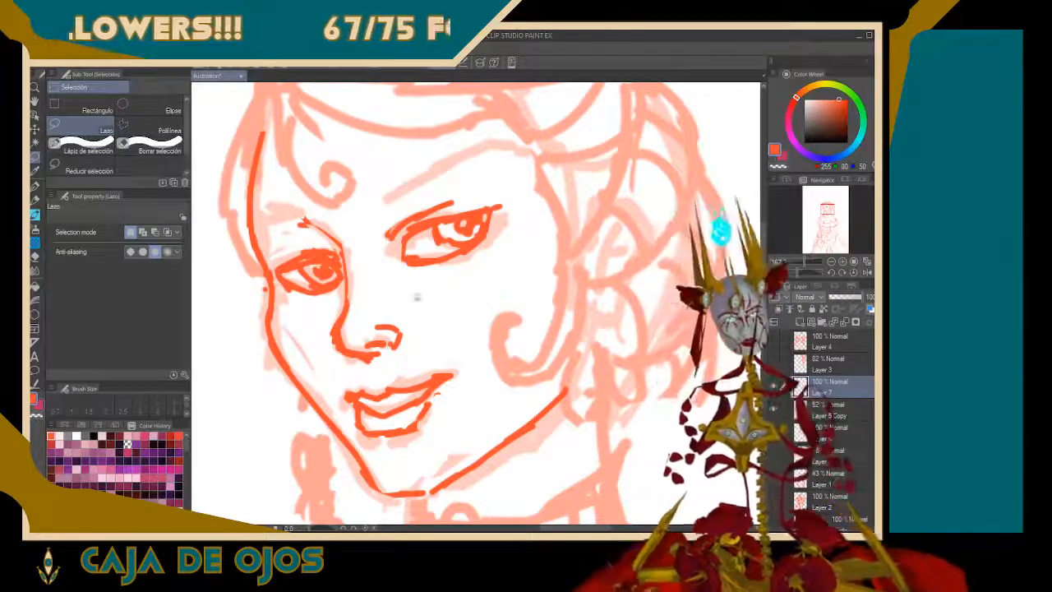
Lasso the near eye and shift it slightly down toward the nose, and flip the canvas back
{"action": "left_click_drag", "start_coordinate": [378, 275], "coordinate": [473, 280]}
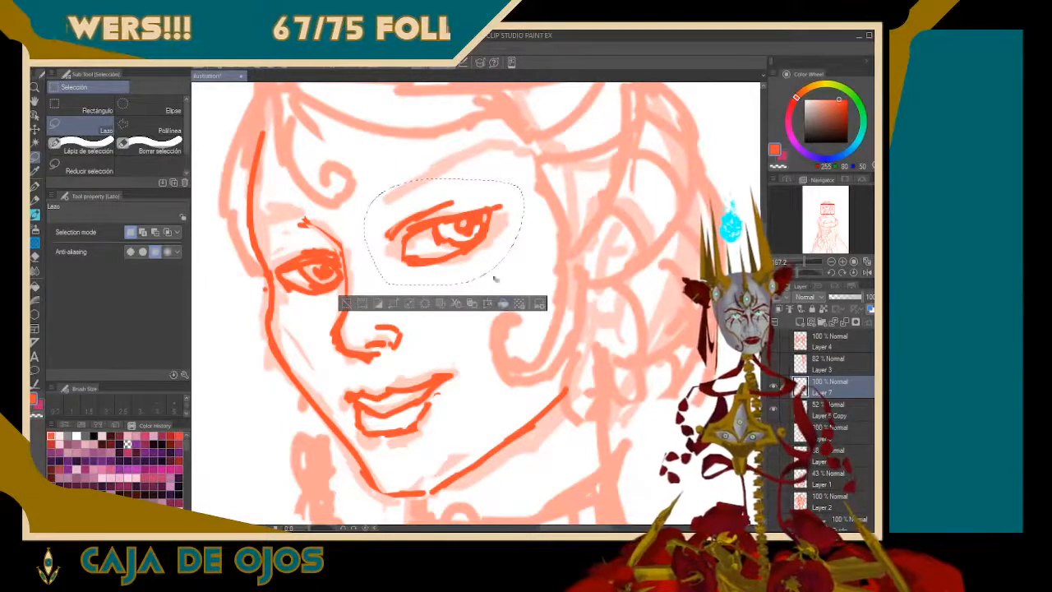
{"action": "key", "text": "ctrl+t"}
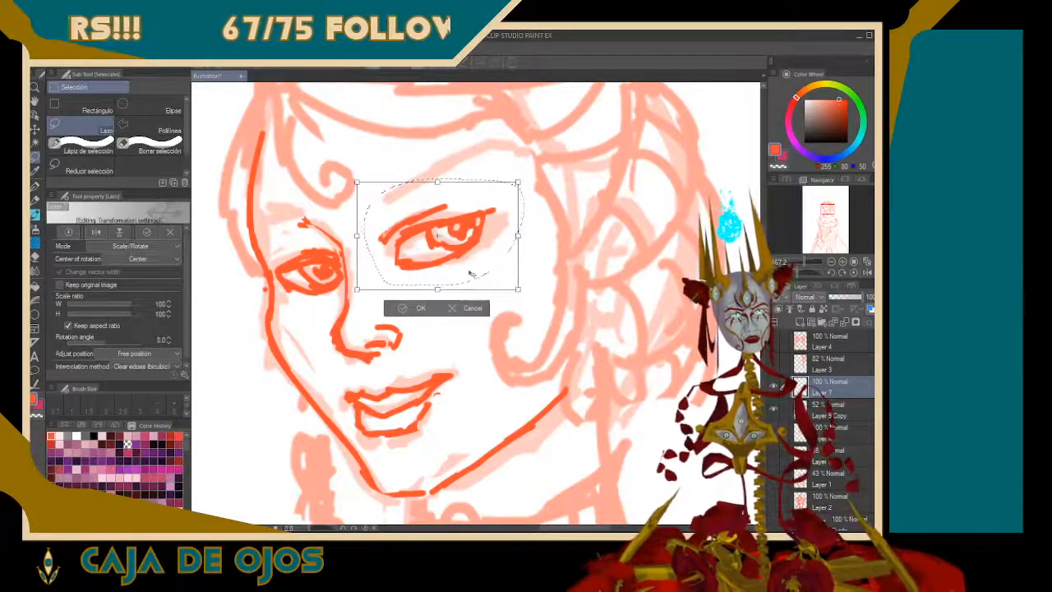
{"action": "left_click", "coordinate": [403, 308]}
{"action": "left_click", "coordinate": [448, 310]}
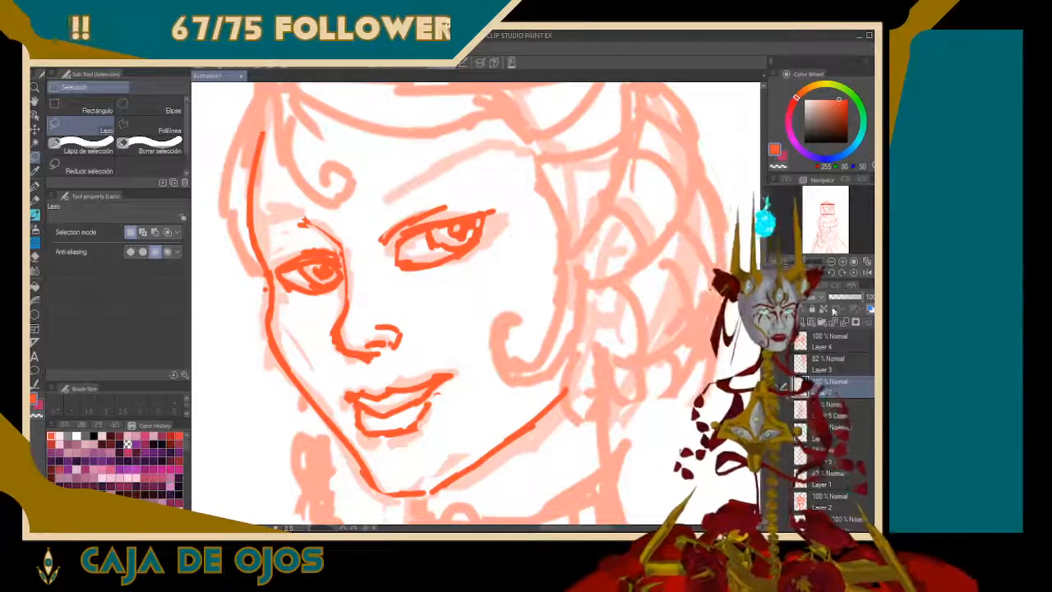
{"action": "left_click", "coordinate": [868, 274]}
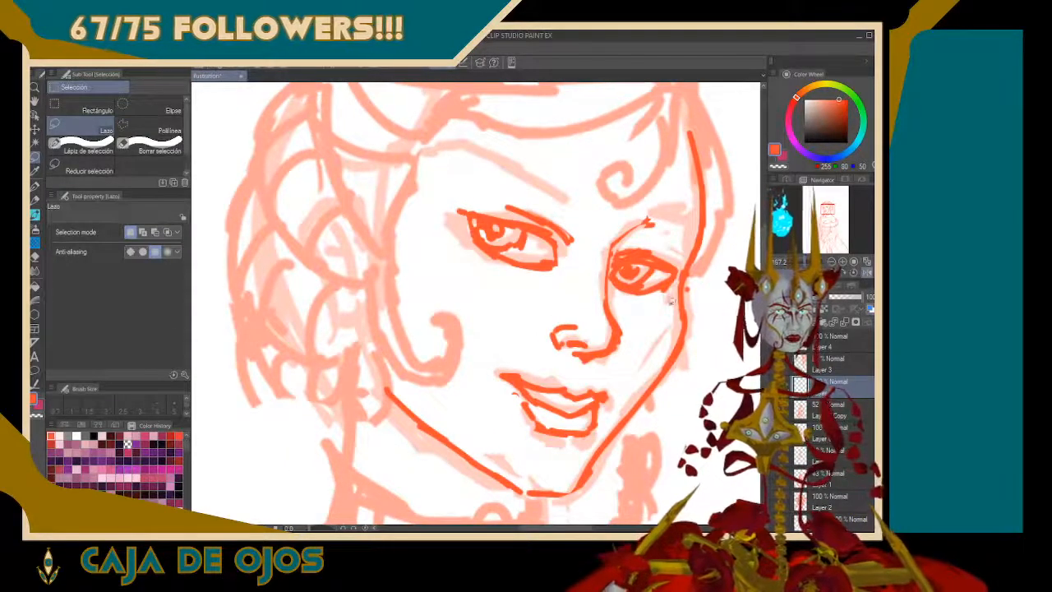
Draw the near eyebrow with the G pen as a thickened, angular arch tapering outward and ending near the nose bridge
{"action": "key", "text": "p"}
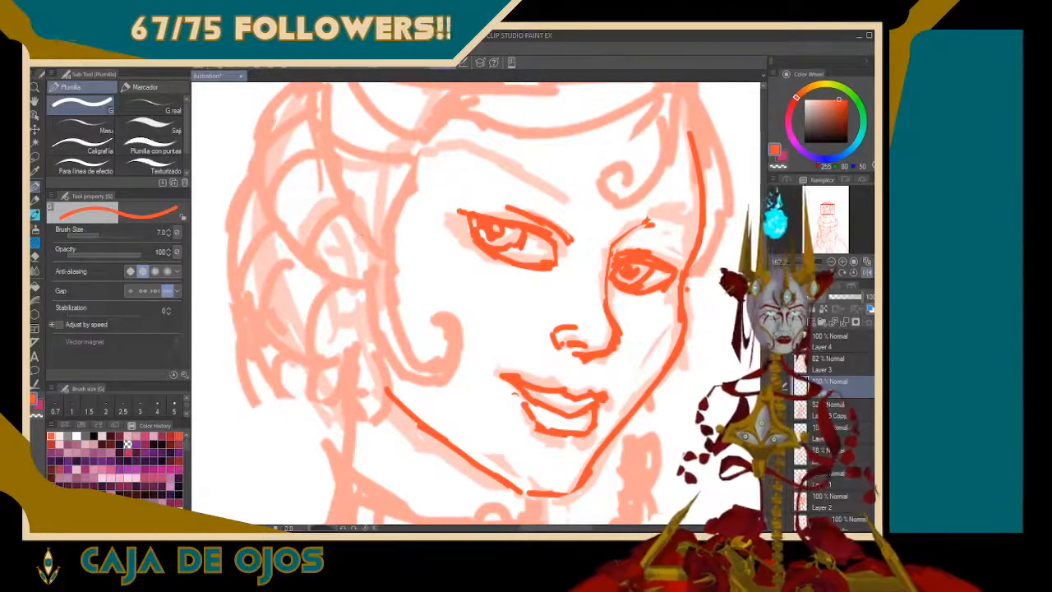
{"action": "mouse_move", "coordinate": [439, 160]}
{"action": "left_mouse_down"}
{"action": "mouse_move", "coordinate": [481, 146]}
{"action": "mouse_move", "coordinate": [569, 198]}
{"action": "left_mouse_up"}
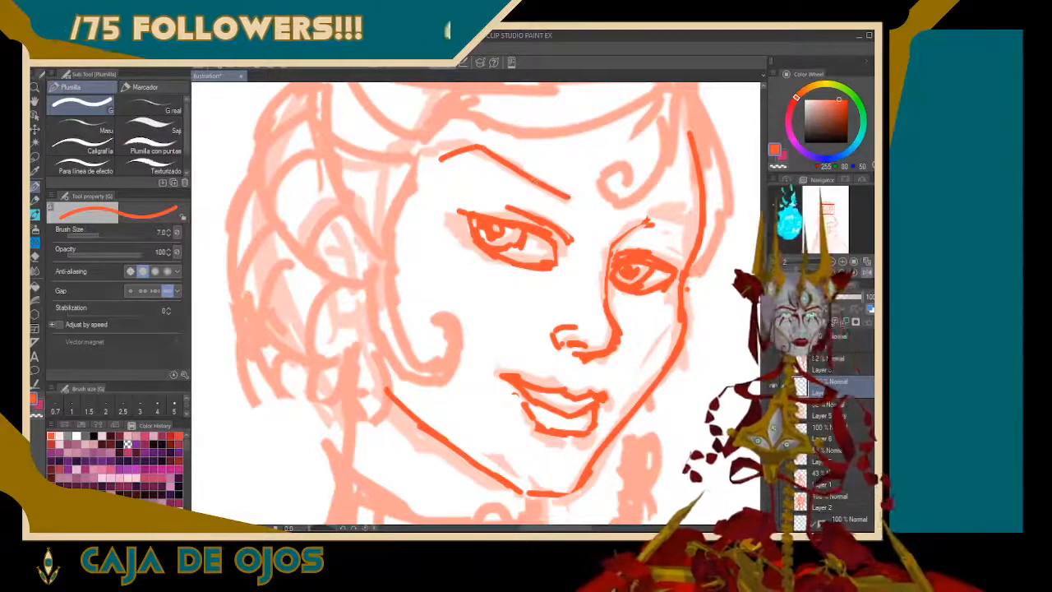
{"action": "mouse_move", "coordinate": [446, 156]}
{"action": "left_mouse_down"}
{"action": "mouse_move", "coordinate": [426, 165]}
{"action": "mouse_move", "coordinate": [487, 155]}
{"action": "mouse_move", "coordinate": [473, 152]}
{"action": "mouse_move", "coordinate": [578, 210]}
{"action": "mouse_move", "coordinate": [560, 190]}
{"action": "left_mouse_up"}
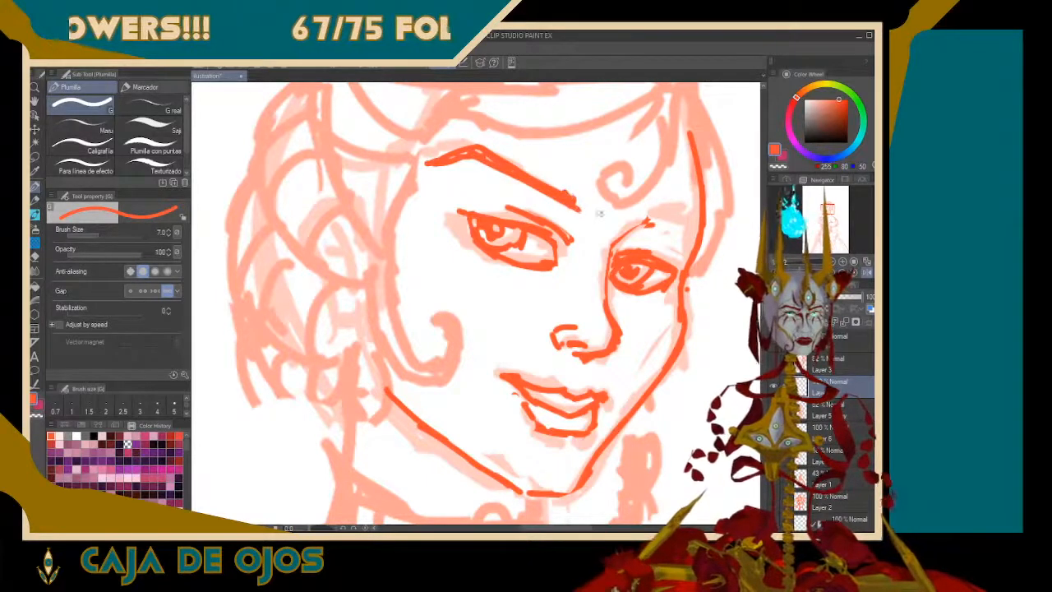
Strengthen the nose bridge line and extend the far brow ridge in a curve to the face contour
{"action": "left_click_drag", "start_coordinate": [646, 220], "coordinate": [669, 222]}
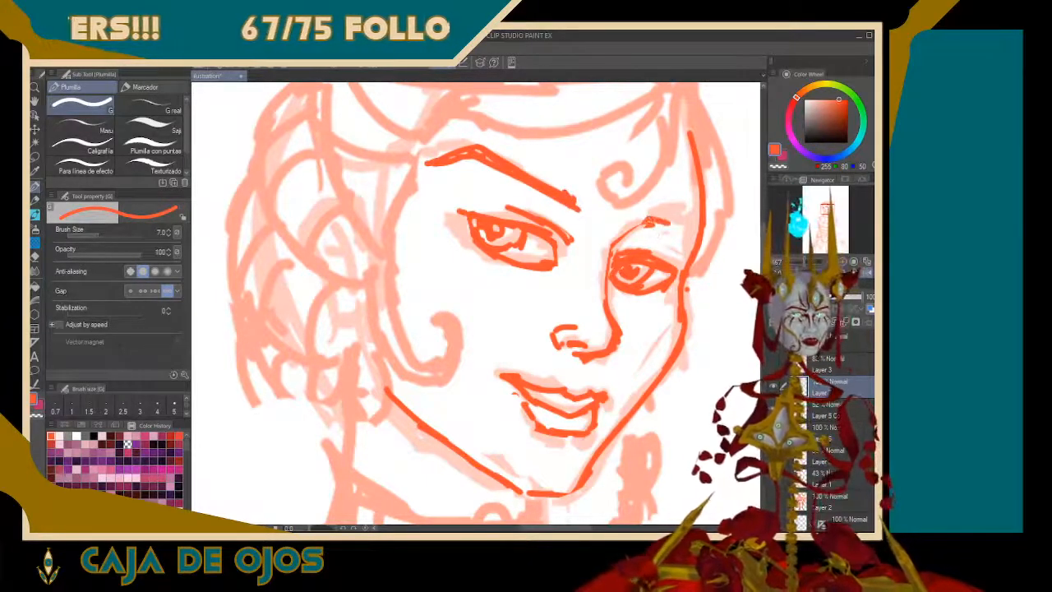
{"action": "mouse_move", "coordinate": [602, 300]}
{"action": "left_mouse_down"}
{"action": "mouse_move", "coordinate": [609, 236]}
{"action": "mouse_move", "coordinate": [630, 222]}
{"action": "mouse_move", "coordinate": [653, 215]}
{"action": "mouse_move", "coordinate": [679, 228]}
{"action": "mouse_move", "coordinate": [677, 217]}
{"action": "mouse_move", "coordinate": [688, 215]}
{"action": "mouse_move", "coordinate": [703, 238]}
{"action": "left_mouse_up"}
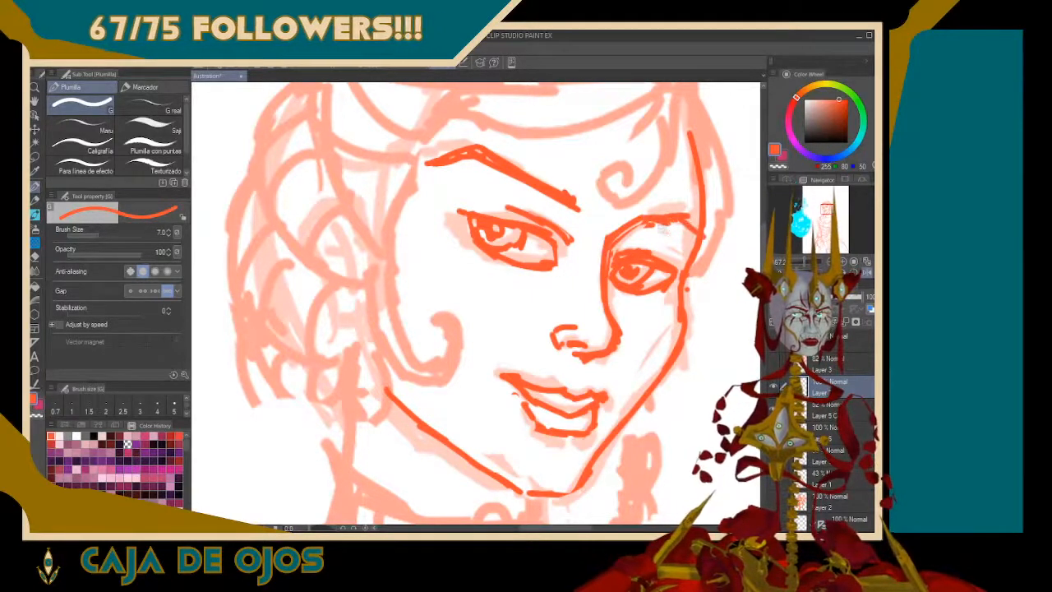
{"action": "key", "text": "ctrl+z"}
{"action": "key", "text": "ctrl+z"}
{"action": "key", "text": "ctrl+z"}
{"action": "left_click_drag", "start_coordinate": [646, 221], "coordinate": [695, 233]}
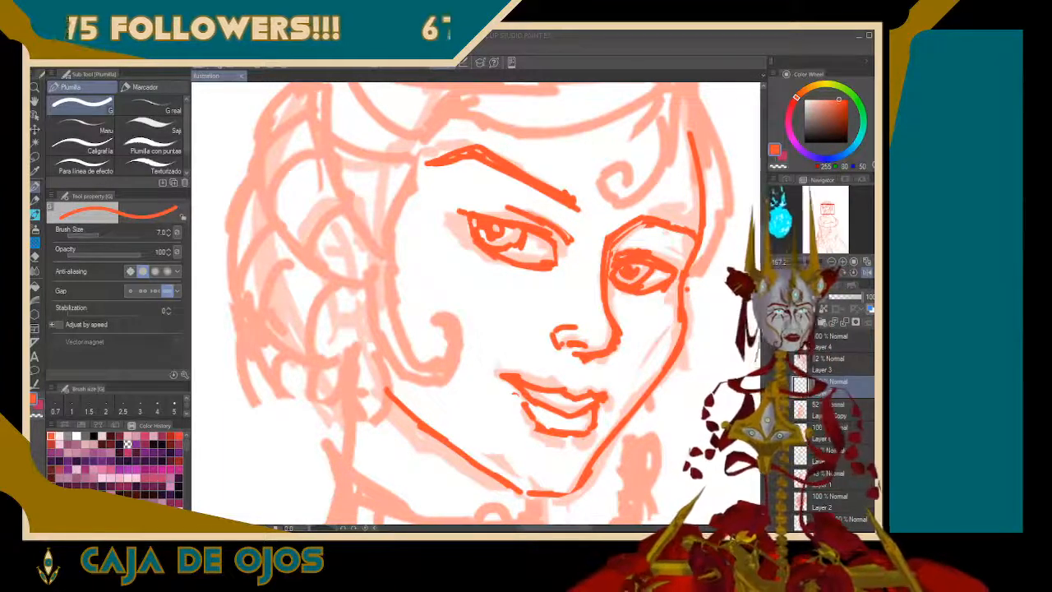
Draw the hairline arching from the near temple across the forehead, and add a hair contour from the crown to the far temple
{"action": "scroll", "coordinate": [476, 303], "scroll_direction": "up", "scroll_amount": 2}
{"action": "scroll", "coordinate": [476, 303], "scroll_direction": "down", "scroll_amount": 10}
{"action": "scroll", "coordinate": [476, 303], "scroll_direction": "up", "scroll_amount": 2}
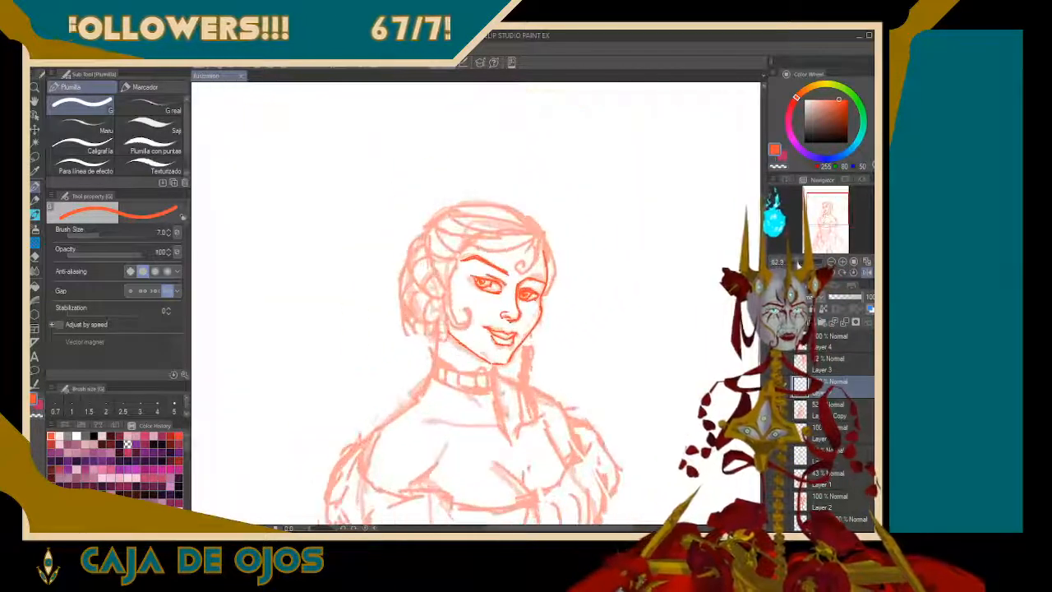
{"action": "scroll", "coordinate": [474, 303], "scroll_direction": "up", "scroll_amount": 5}
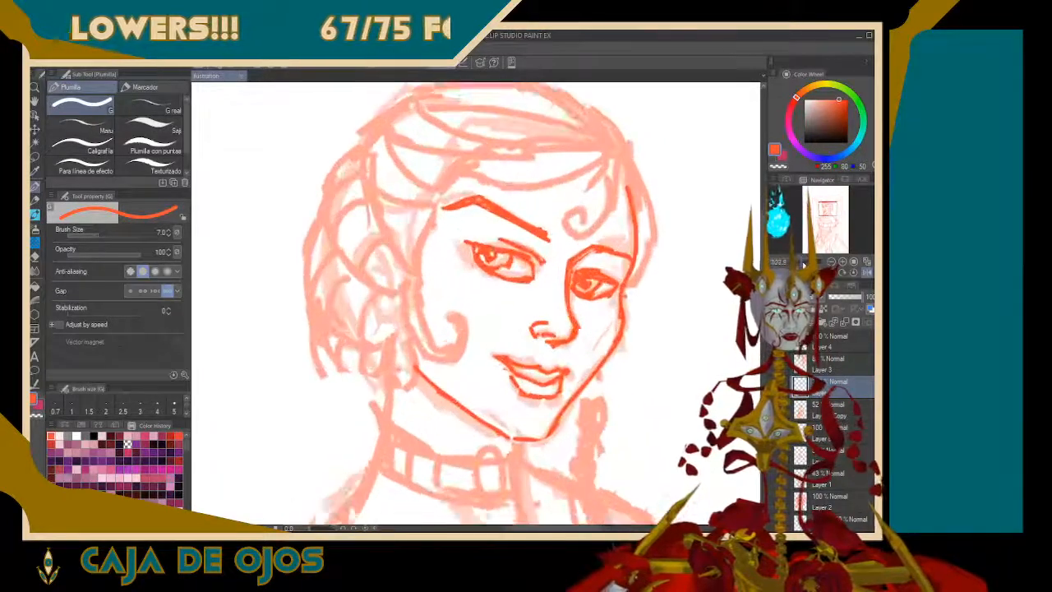
{"action": "left_click_drag", "start_coordinate": [476, 279], "coordinate": [476, 375]}
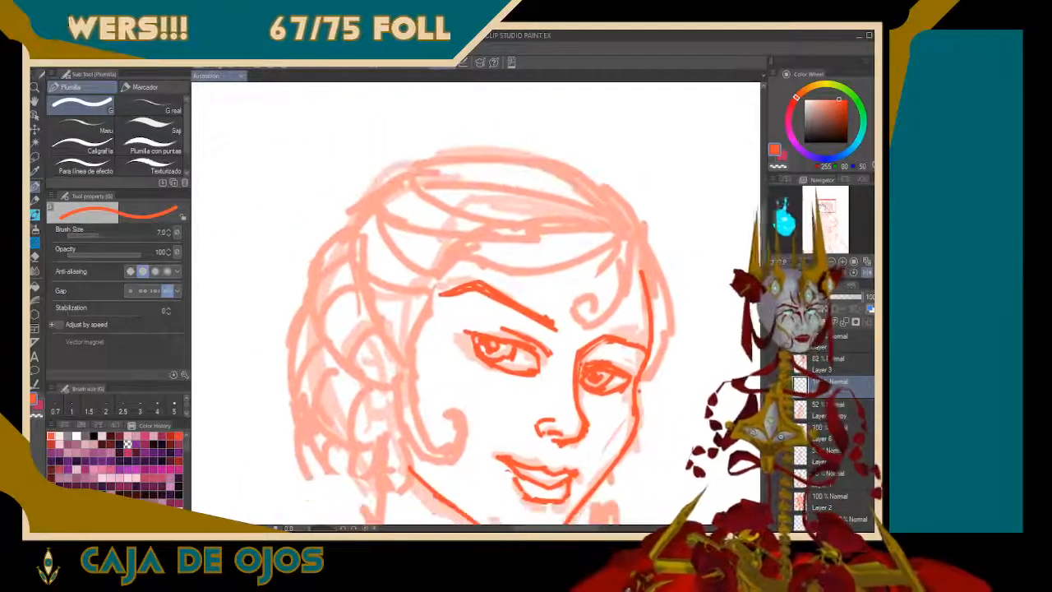
{"action": "left_click_drag", "start_coordinate": [518, 224], "coordinate": [599, 252]}
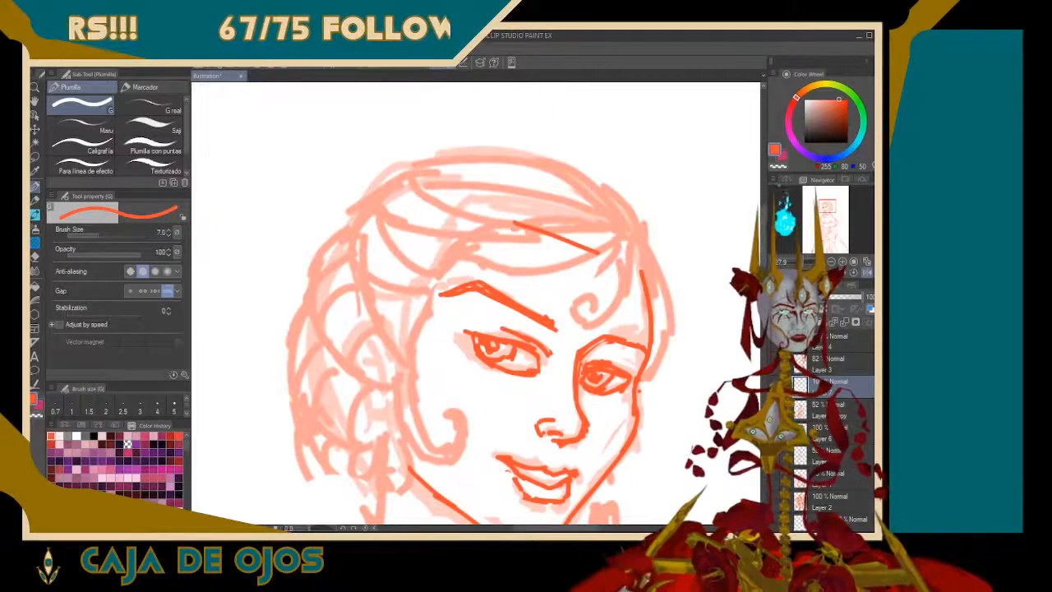
{"action": "key", "text": "ctrl+z"}
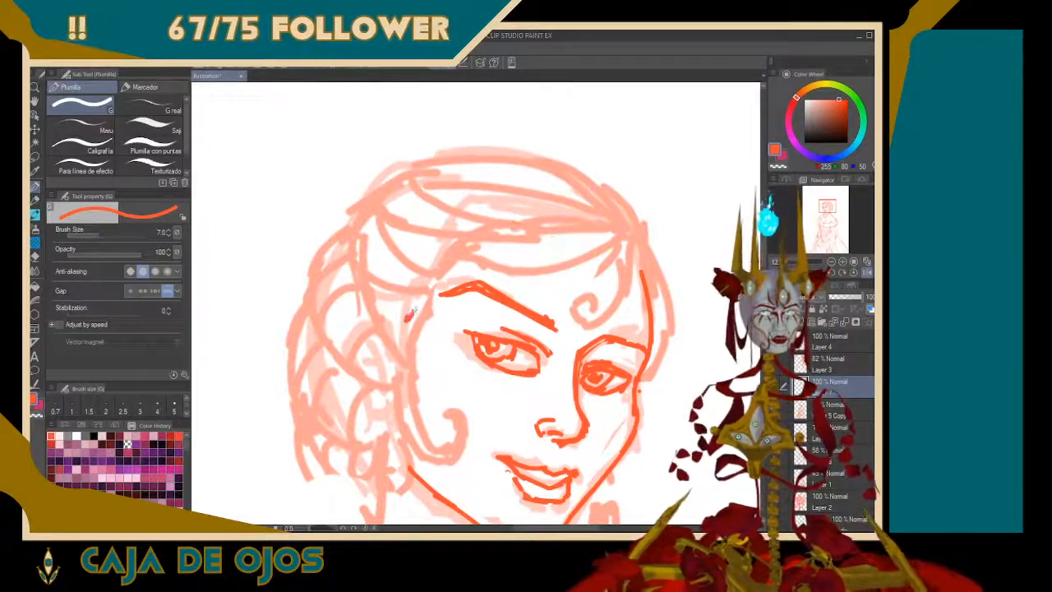
{"action": "mouse_move", "coordinate": [409, 316]}
{"action": "left_mouse_down"}
{"action": "mouse_move", "coordinate": [437, 250]}
{"action": "mouse_move", "coordinate": [433, 270]}
{"action": "mouse_move", "coordinate": [449, 240]}
{"action": "mouse_move", "coordinate": [472, 229]}
{"action": "mouse_move", "coordinate": [497, 225]}
{"action": "mouse_move", "coordinate": [643, 268]}
{"action": "left_mouse_up"}
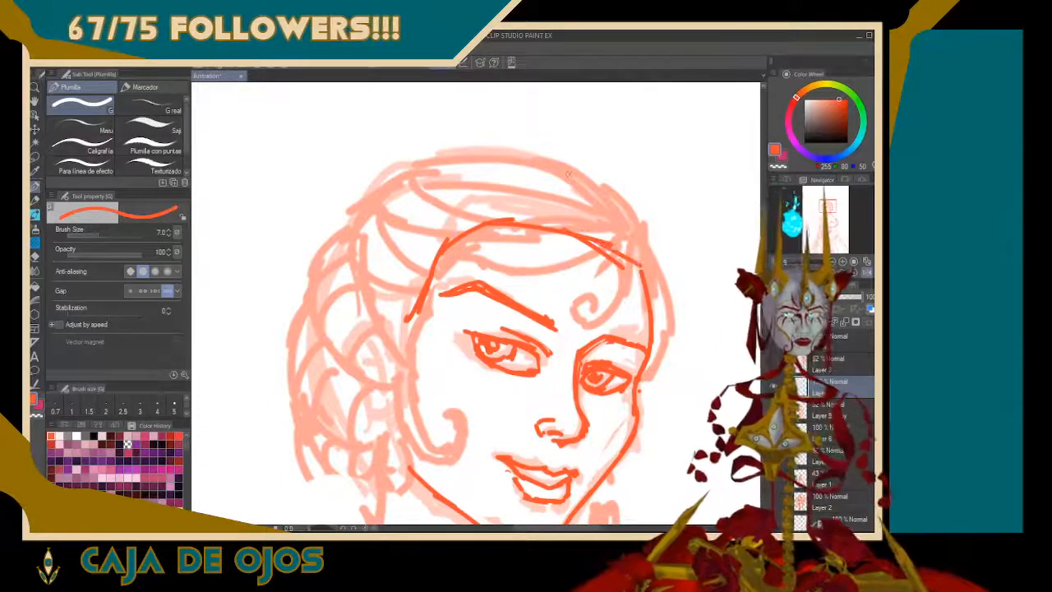
{"action": "mouse_move", "coordinate": [567, 174]}
{"action": "left_mouse_down"}
{"action": "mouse_move", "coordinate": [594, 192]}
{"action": "mouse_move", "coordinate": [622, 250]}
{"action": "left_mouse_up"}
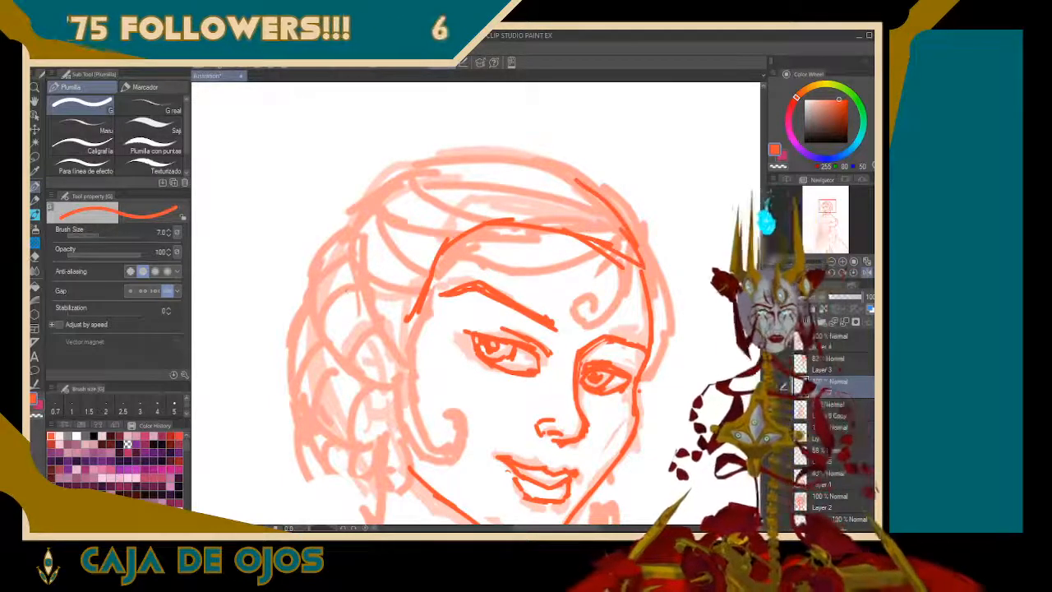
Draw the hair's outer contour over the crown and down the back of the head with the G pen, and flip the canvas horizontally
{"action": "left_click_drag", "start_coordinate": [353, 232], "coordinate": [353, 428]}
{"action": "mouse_move", "coordinate": [421, 170]}
{"action": "left_mouse_down"}
{"action": "mouse_move", "coordinate": [332, 303]}
{"action": "mouse_move", "coordinate": [428, 166]}
{"action": "mouse_move", "coordinate": [535, 166]}
{"action": "mouse_move", "coordinate": [602, 208]}
{"action": "left_mouse_up"}
{"action": "left_click_drag", "start_coordinate": [566, 176], "coordinate": [633, 235]}
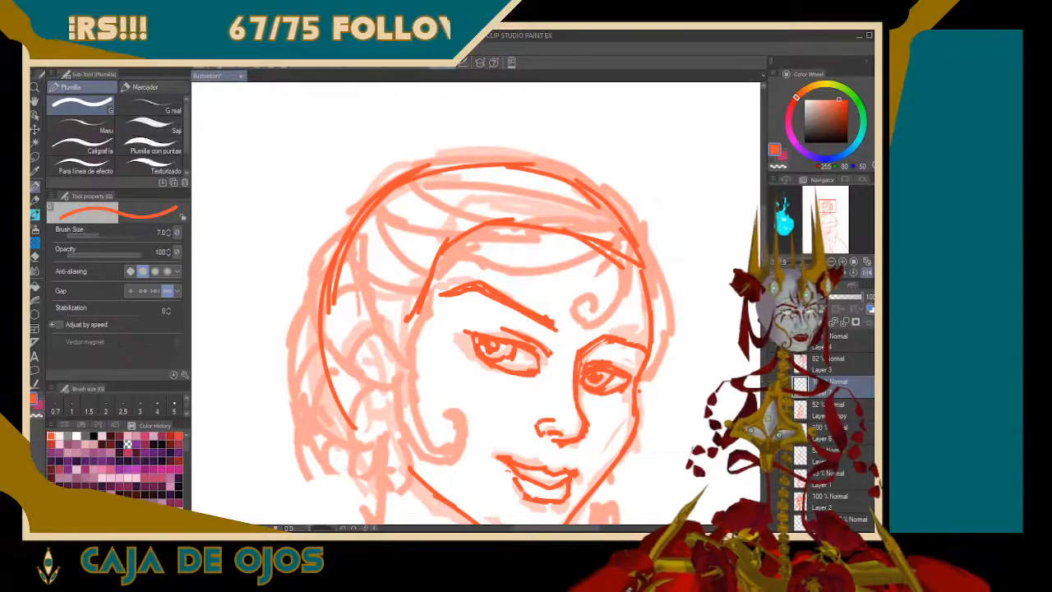
{"action": "left_click", "coordinate": [775, 386]}
{"action": "left_click", "coordinate": [775, 386]}
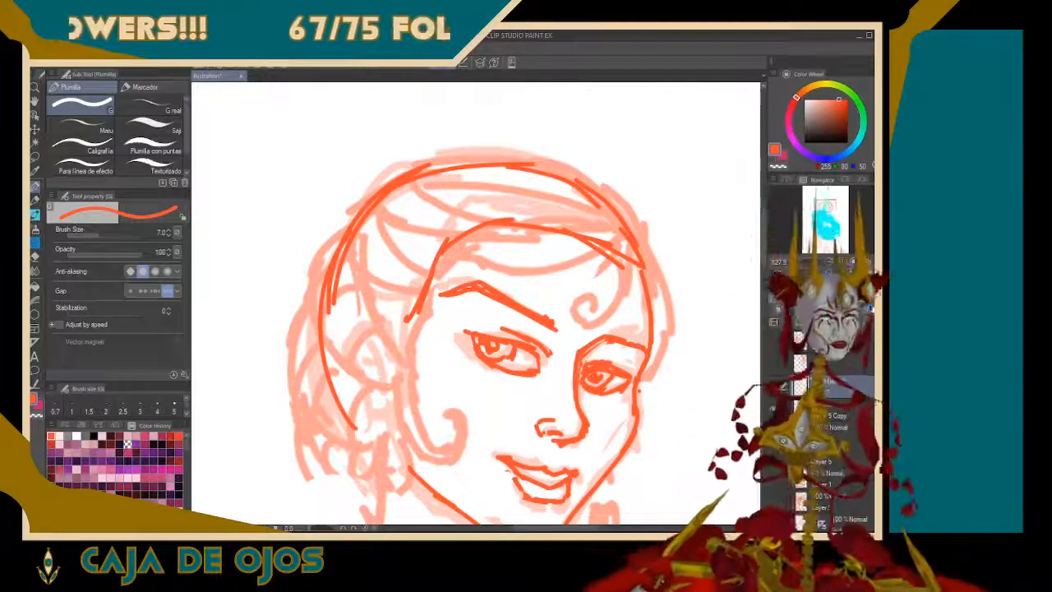
{"action": "left_click", "coordinate": [867, 273]}
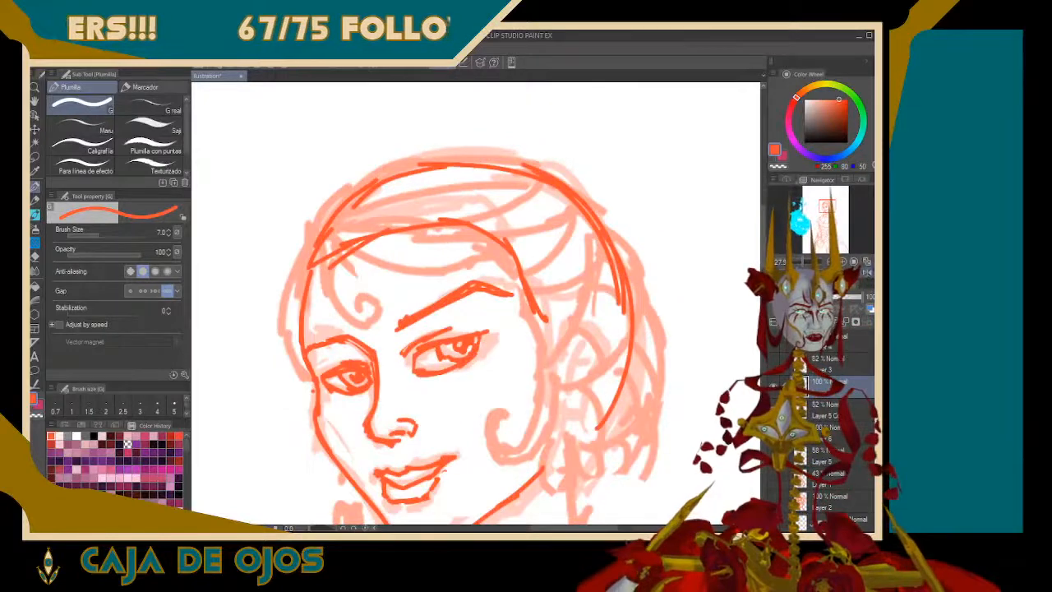
Draw the front neck line down from the chin and the back neck line curving from behind the ear into the shoulder
{"action": "left_click_drag", "start_coordinate": [838, 209], "coordinate": [826, 213]}
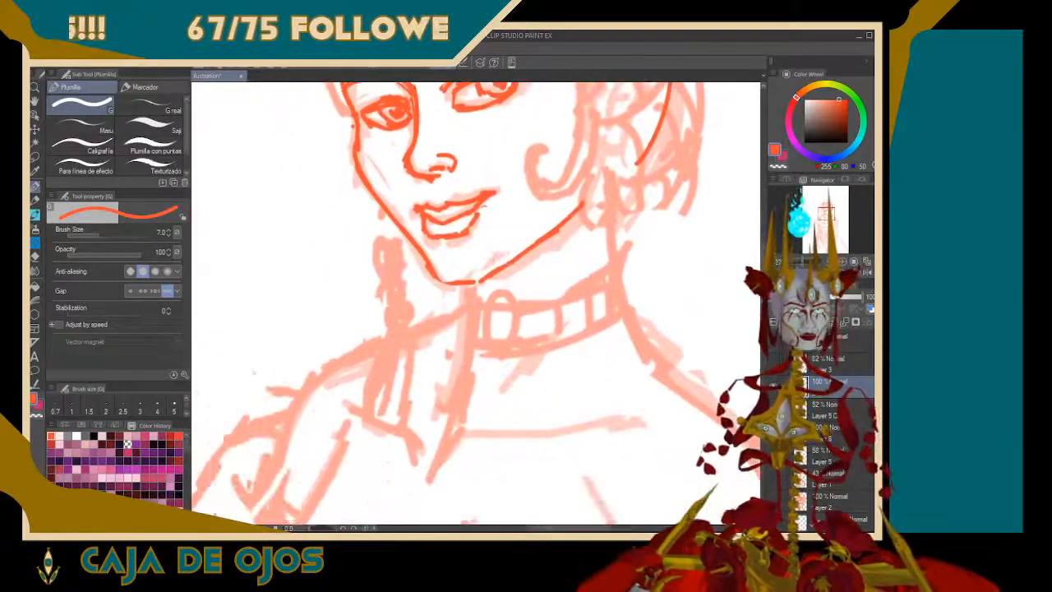
{"action": "mouse_move", "coordinate": [466, 284]}
{"action": "left_mouse_down"}
{"action": "mouse_move", "coordinate": [471, 360]}
{"action": "mouse_move", "coordinate": [453, 426]}
{"action": "left_mouse_up"}
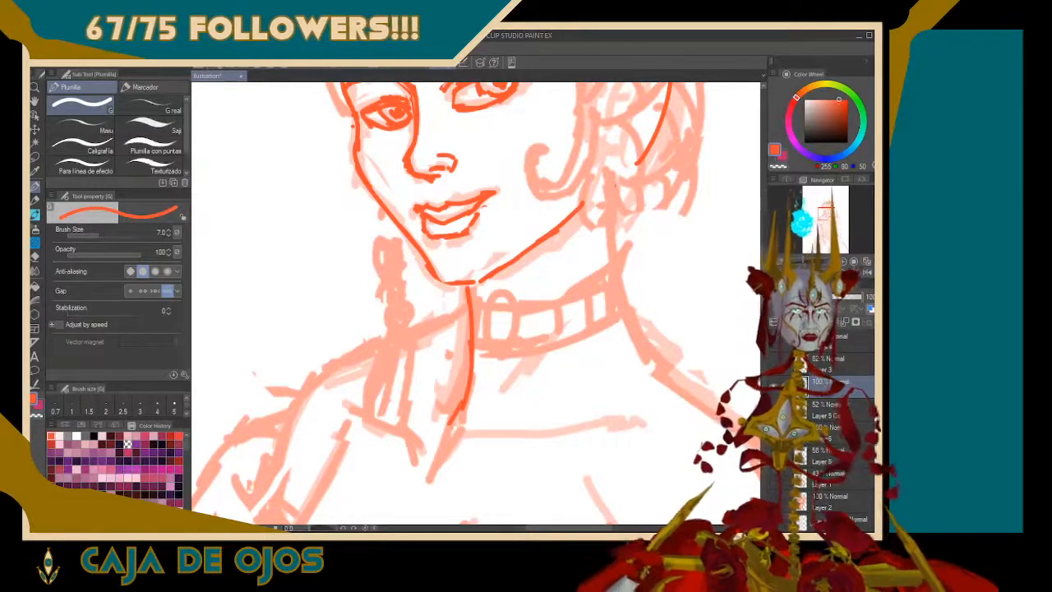
{"action": "mouse_move", "coordinate": [613, 182]}
{"action": "left_mouse_down"}
{"action": "mouse_move", "coordinate": [610, 263]}
{"action": "mouse_move", "coordinate": [623, 324]}
{"action": "mouse_move", "coordinate": [662, 383]}
{"action": "left_mouse_up"}
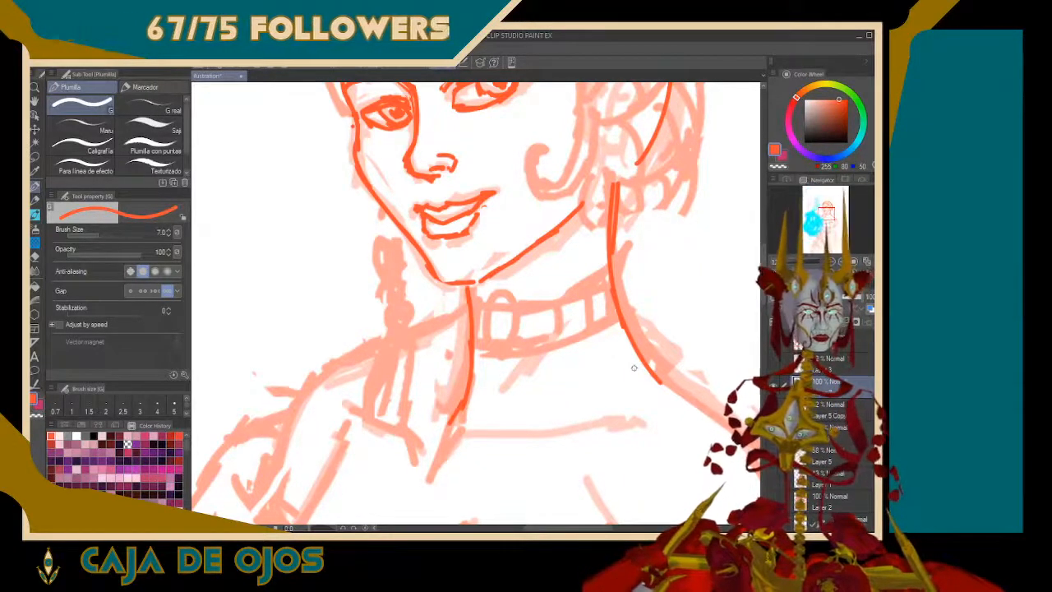
Touch up the far eye's lower lid and draw the sidelock from the near temple down the cheek, ending in a curl
{"action": "scroll", "coordinate": [476, 304], "scroll_direction": "up", "scroll_amount": 5}
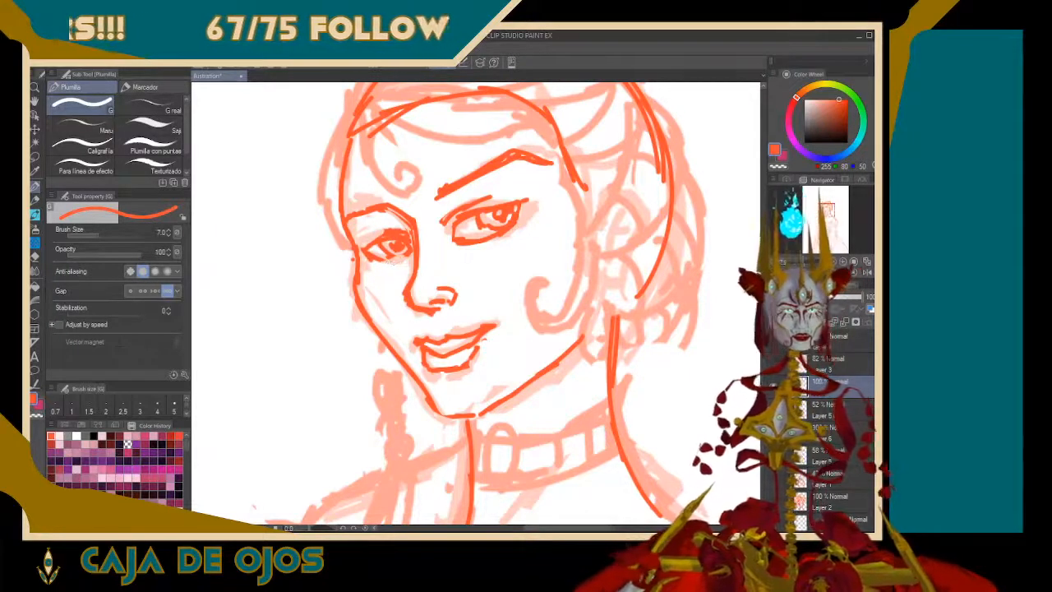
{"action": "left_click_drag", "start_coordinate": [384, 259], "coordinate": [410, 251]}
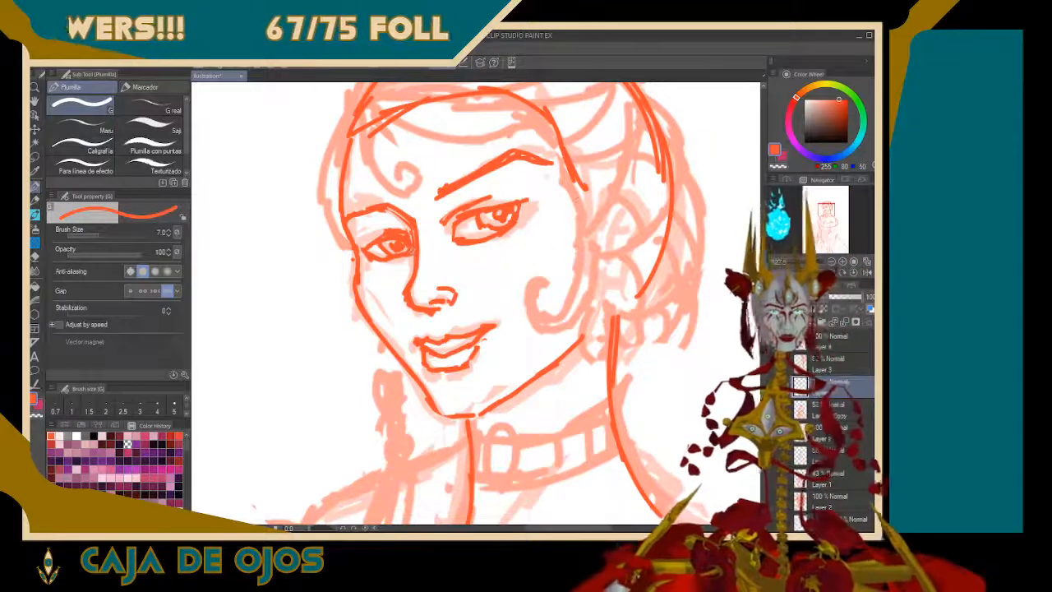
{"action": "mouse_move", "coordinate": [578, 194]}
{"action": "left_mouse_down"}
{"action": "mouse_move", "coordinate": [587, 234]}
{"action": "mouse_move", "coordinate": [569, 295]}
{"action": "mouse_move", "coordinate": [544, 308]}
{"action": "mouse_move", "coordinate": [537, 276]}
{"action": "mouse_move", "coordinate": [525, 301]}
{"action": "mouse_move", "coordinate": [534, 327]}
{"action": "mouse_move", "coordinate": [568, 326]}
{"action": "mouse_move", "coordinate": [585, 306]}
{"action": "mouse_move", "coordinate": [598, 217]}
{"action": "mouse_move", "coordinate": [587, 281]}
{"action": "mouse_move", "coordinate": [587, 233]}
{"action": "mouse_move", "coordinate": [570, 257]}
{"action": "left_mouse_up"}
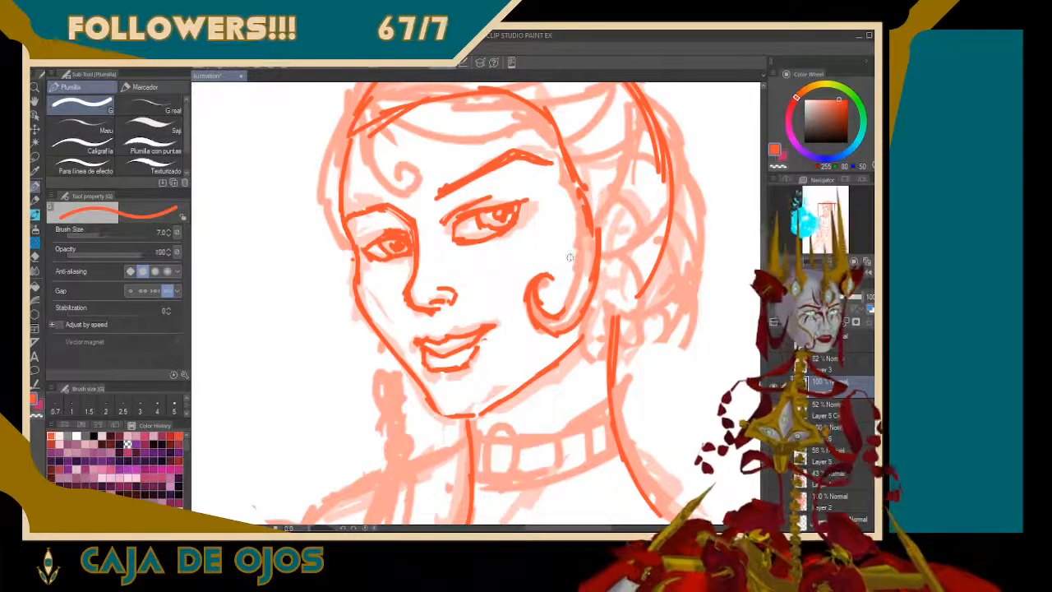
{"action": "left_click_drag", "start_coordinate": [564, 313], "coordinate": [589, 225]}
{"action": "mouse_move", "coordinate": [575, 301]}
{"action": "left_mouse_down"}
{"action": "mouse_move", "coordinate": [586, 217]}
{"action": "mouse_move", "coordinate": [587, 262]}
{"action": "left_mouse_up"}
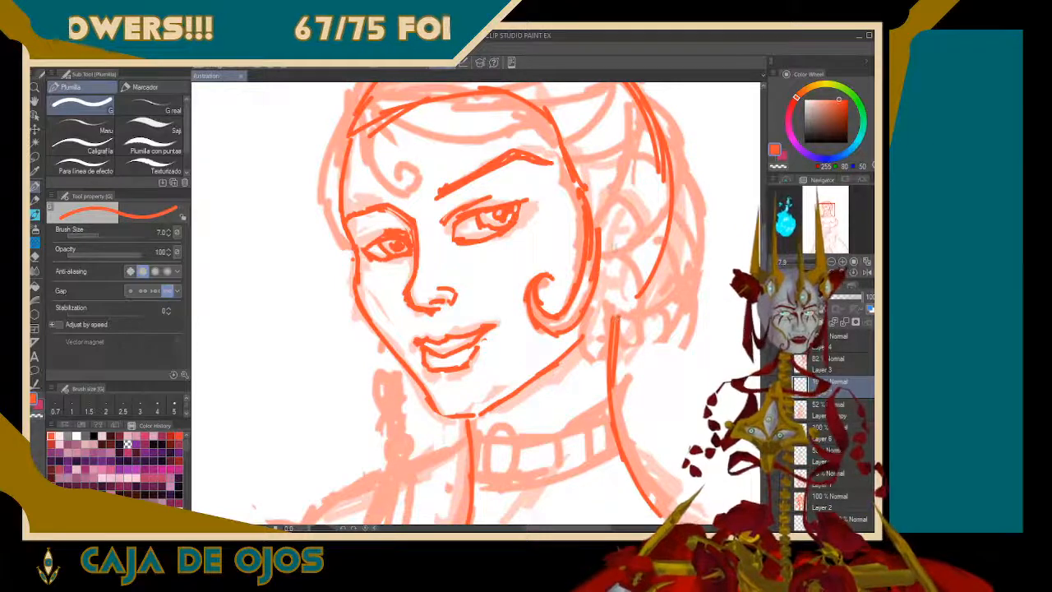
Draw the near ear behind the sidelock with its outer rim, a short rounded lobe and inner fold lines
{"action": "mouse_move", "coordinate": [598, 224]}
{"action": "left_mouse_down"}
{"action": "mouse_move", "coordinate": [623, 198]}
{"action": "mouse_move", "coordinate": [647, 229]}
{"action": "mouse_move", "coordinate": [618, 301]}
{"action": "mouse_move", "coordinate": [603, 309]}
{"action": "mouse_move", "coordinate": [594, 294]}
{"action": "left_mouse_up"}
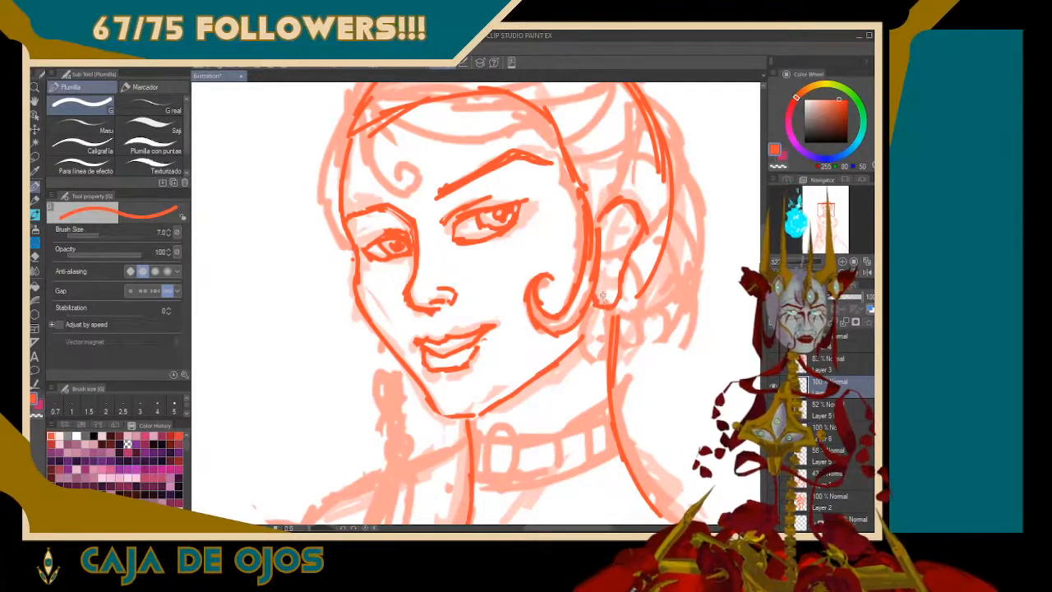
{"action": "key", "text": "ctrl+z"}
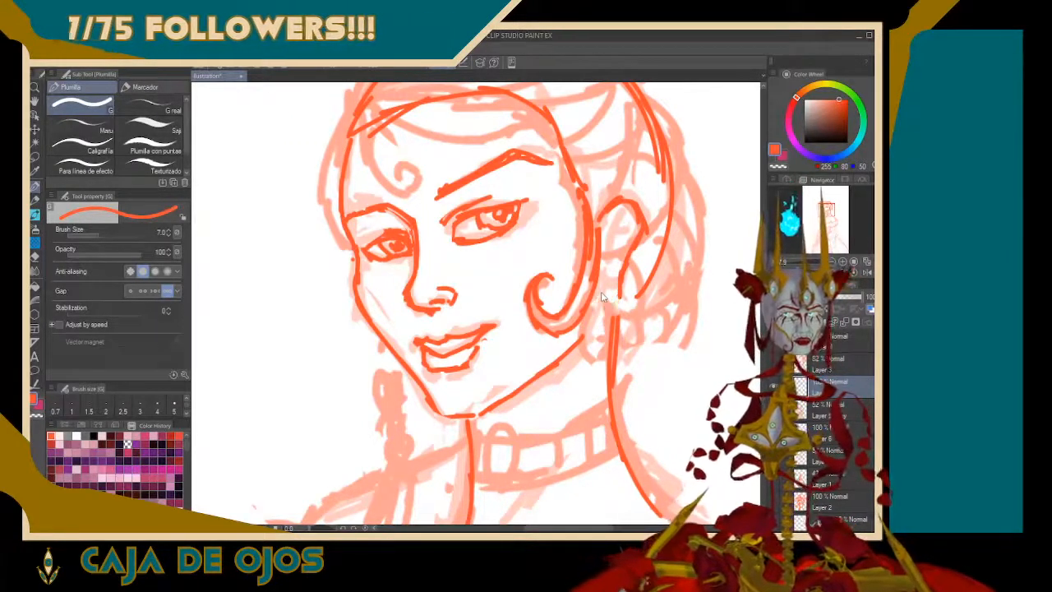
{"action": "mouse_move", "coordinate": [597, 281]}
{"action": "left_mouse_down"}
{"action": "mouse_move", "coordinate": [598, 292]}
{"action": "mouse_move", "coordinate": [618, 282]}
{"action": "left_mouse_up"}
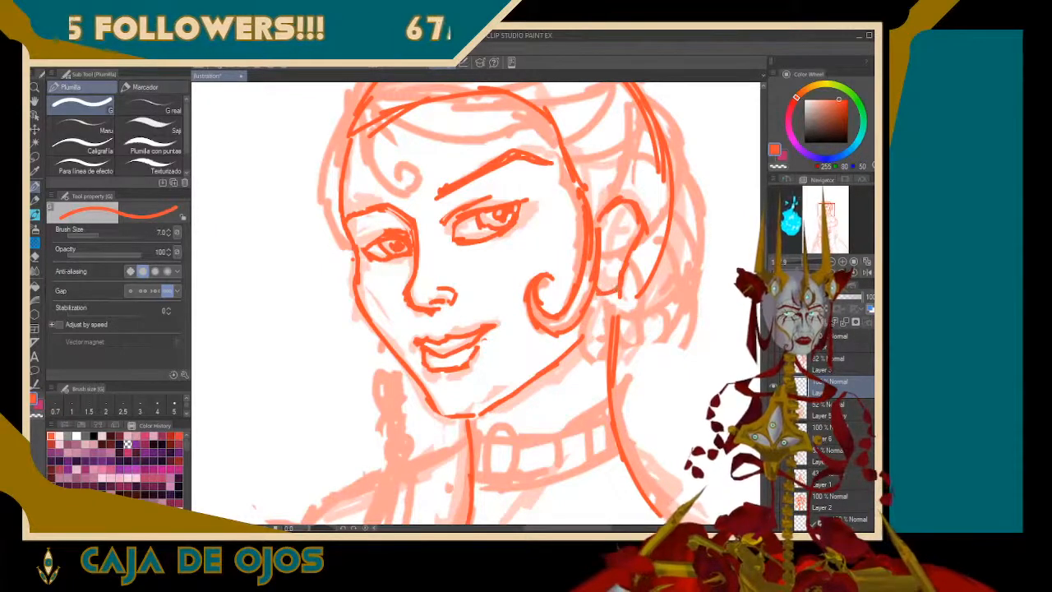
{"action": "mouse_move", "coordinate": [610, 225]}
{"action": "left_mouse_down"}
{"action": "mouse_move", "coordinate": [602, 262]}
{"action": "mouse_move", "coordinate": [620, 211]}
{"action": "mouse_move", "coordinate": [630, 226]}
{"action": "mouse_move", "coordinate": [625, 238]}
{"action": "mouse_move", "coordinate": [616, 231]}
{"action": "left_mouse_up"}
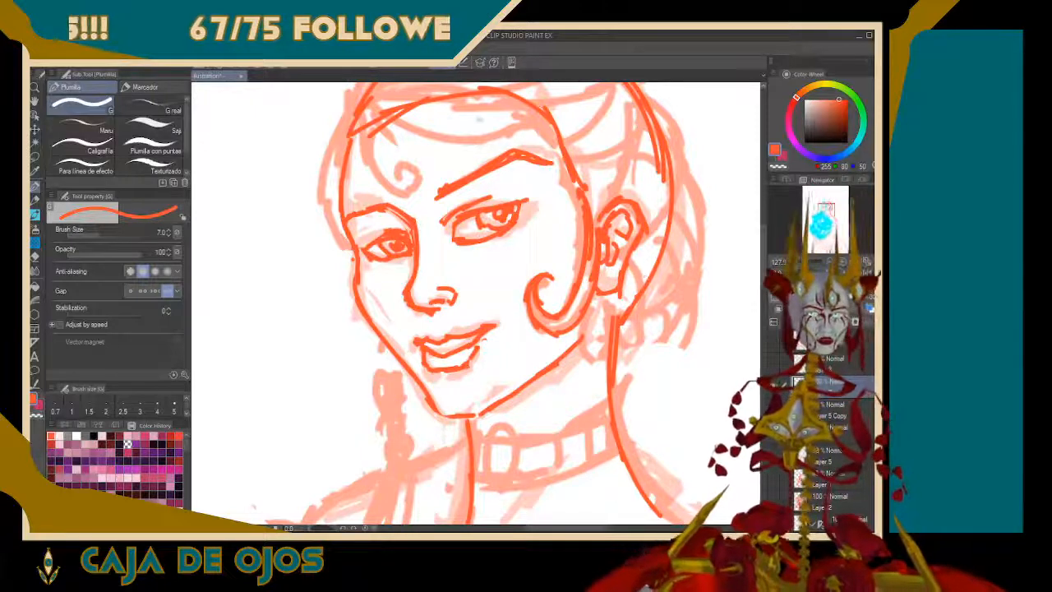
{"action": "left_click_drag", "start_coordinate": [825, 210], "coordinate": [825, 207]}
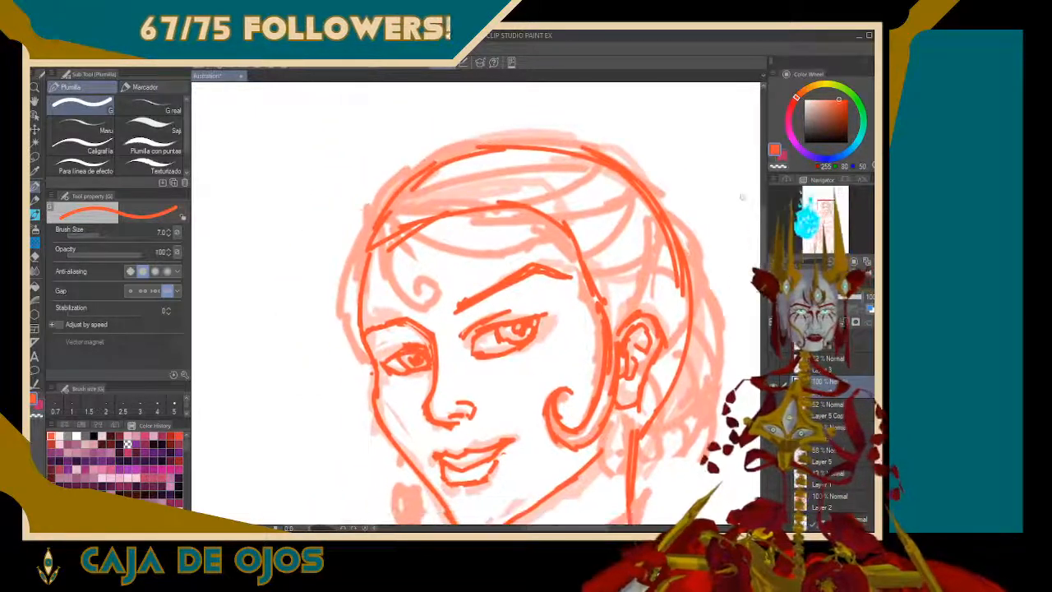
{"action": "mouse_move", "coordinate": [570, 200]}
{"action": "left_mouse_down"}
{"action": "mouse_move", "coordinate": [591, 161]}
{"action": "mouse_move", "coordinate": [538, 137]}
{"action": "mouse_move", "coordinate": [535, 76]}
{"action": "left_mouse_up"}
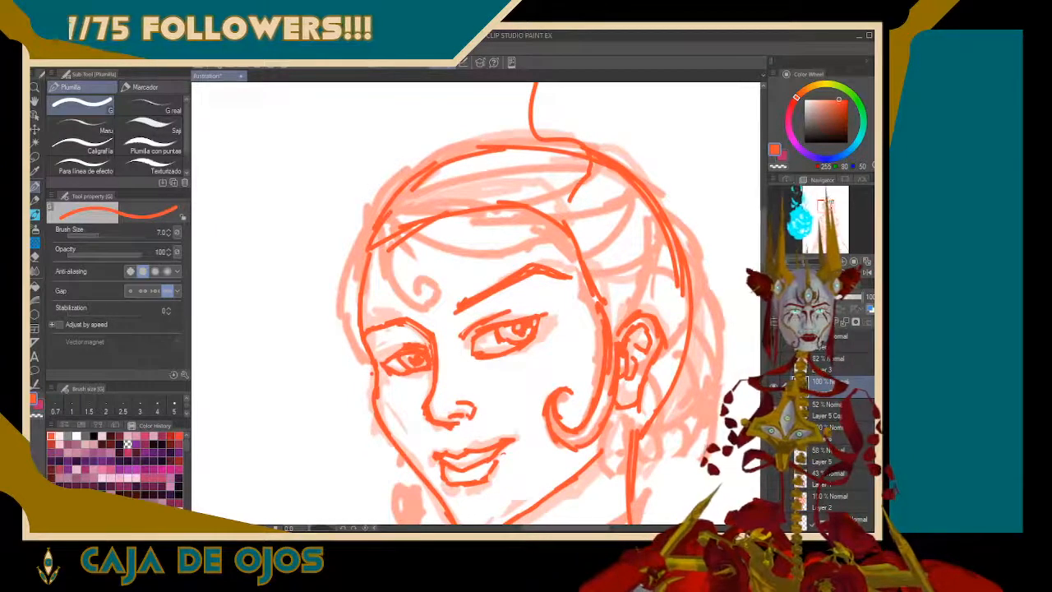
{"action": "left_click_drag", "start_coordinate": [827, 208], "coordinate": [826, 205]}
{"action": "key", "text": "ctrl+z"}
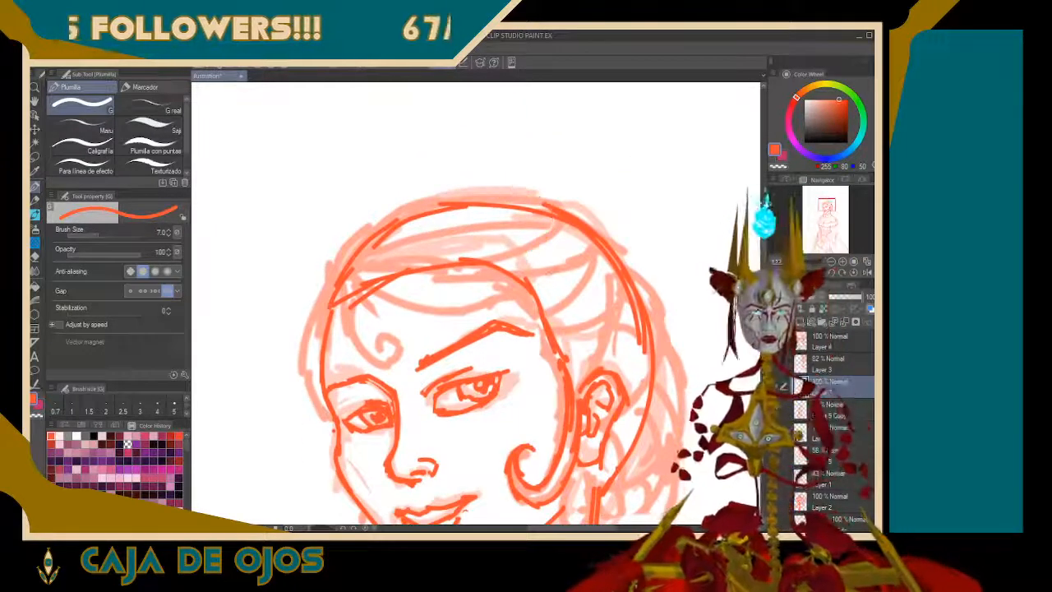
{"action": "left_click_drag", "start_coordinate": [563, 293], "coordinate": [565, 245]}
{"action": "mouse_move", "coordinate": [571, 246]}
{"action": "left_mouse_down"}
{"action": "mouse_move", "coordinate": [551, 269]}
{"action": "mouse_move", "coordinate": [591, 191]}
{"action": "mouse_move", "coordinate": [554, 183]}
{"action": "left_mouse_up"}
{"action": "mouse_move", "coordinate": [468, 150]}
{"action": "left_mouse_down"}
{"action": "mouse_move", "coordinate": [456, 84]}
{"action": "mouse_move", "coordinate": [493, 136]}
{"action": "mouse_move", "coordinate": [610, 158]}
{"action": "mouse_move", "coordinate": [626, 185]}
{"action": "mouse_move", "coordinate": [584, 187]}
{"action": "mouse_move", "coordinate": [631, 215]}
{"action": "left_mouse_up"}
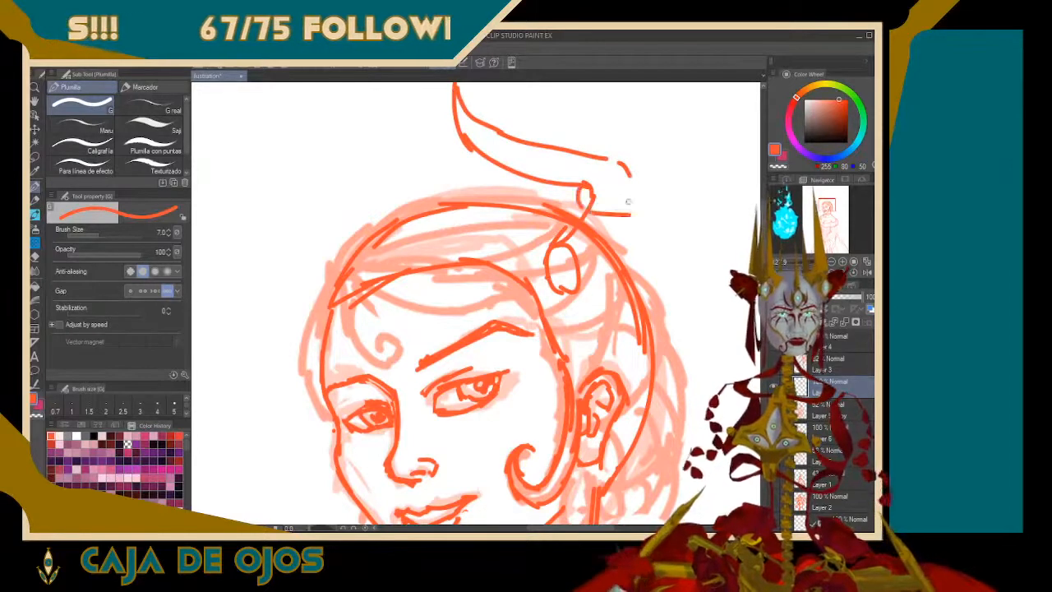
{"action": "mouse_move", "coordinate": [623, 171]}
{"action": "left_mouse_down"}
{"action": "mouse_move", "coordinate": [630, 209]}
{"action": "mouse_move", "coordinate": [585, 266]}
{"action": "mouse_move", "coordinate": [573, 304]}
{"action": "left_mouse_up"}
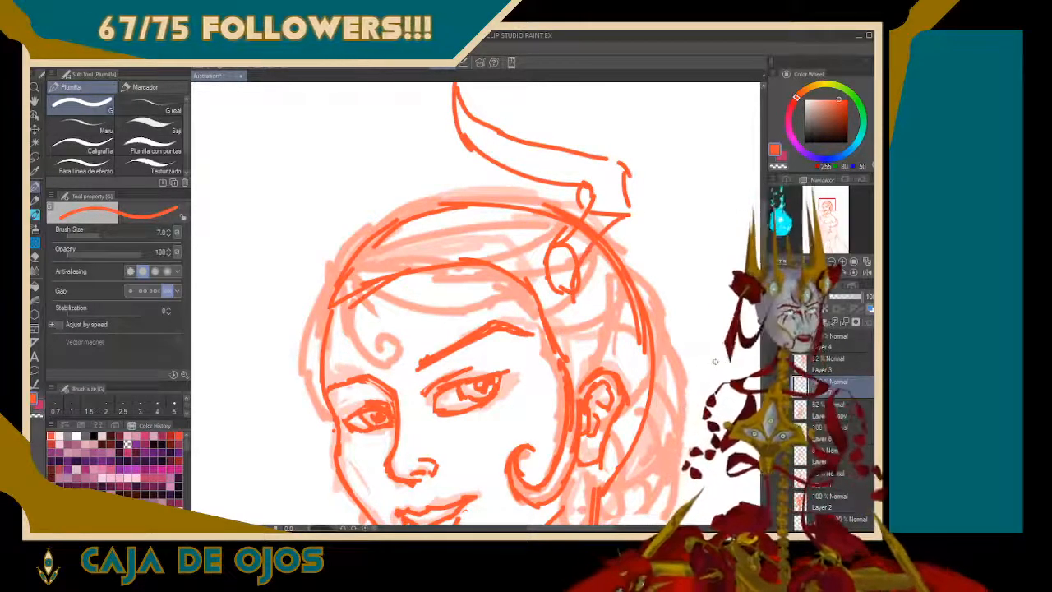
{"action": "key", "text": "ctrl+z"}
{"action": "key", "text": "ctrl+z"}
{"action": "key", "text": "ctrl+z"}
{"action": "key", "text": "ctrl+z"}
{"action": "key", "text": "ctrl+z"}
{"action": "key", "text": "ctrl+z"}
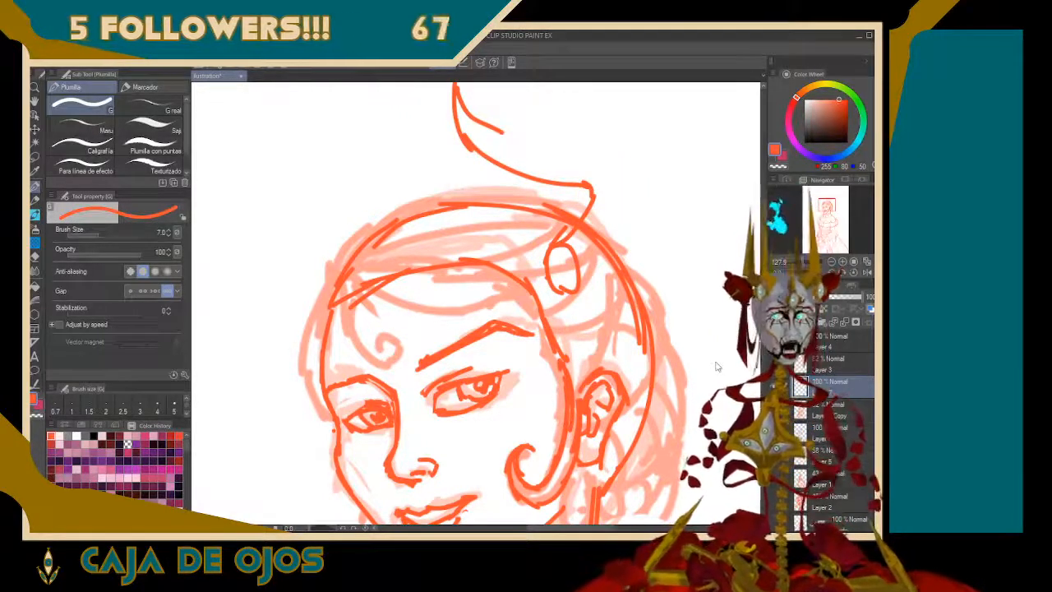
{"action": "key", "text": "ctrl+z"}
{"action": "key", "text": "ctrl+z"}
{"action": "key", "text": "ctrl+z"}
{"action": "key", "text": "ctrl+z"}
{"action": "key", "text": "ctrl+z"}
{"action": "key", "text": "ctrl+z"}
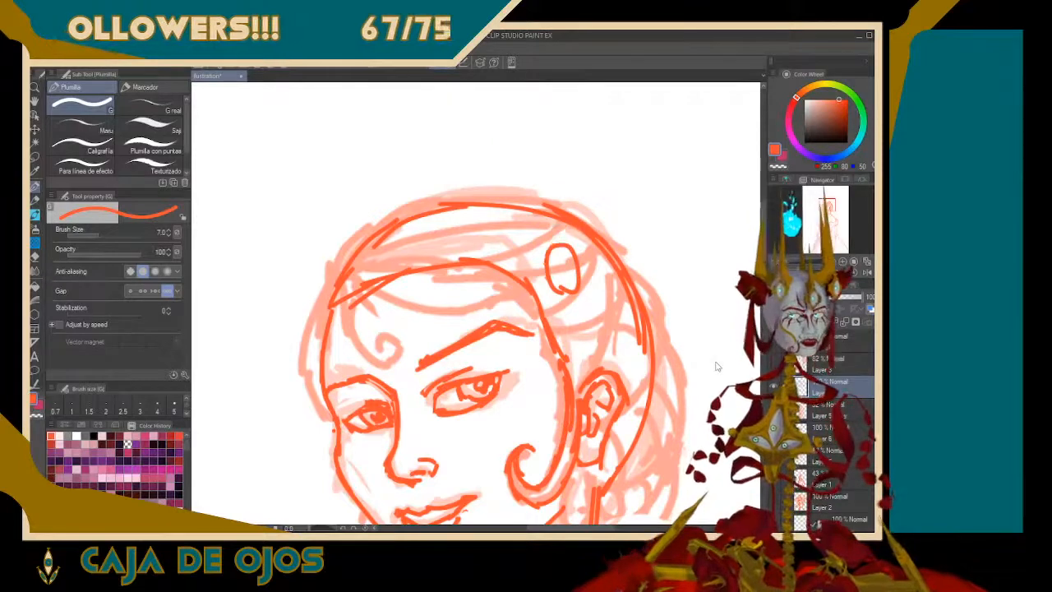
{"action": "key", "text": "ctrl+z"}
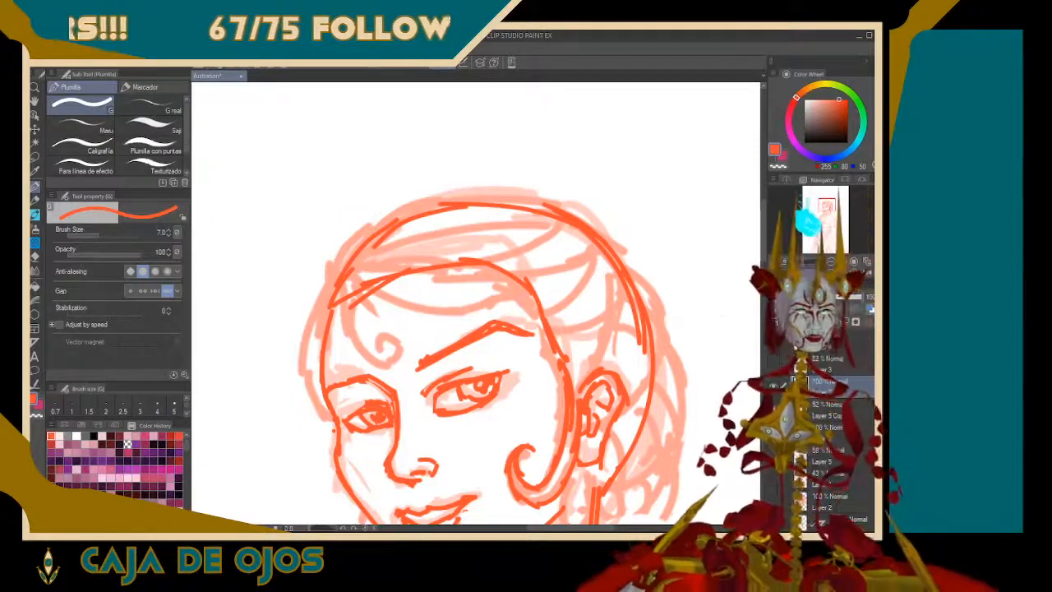
{"action": "mouse_move", "coordinate": [477, 369]}
{"action": "left_mouse_down"}
{"action": "mouse_move", "coordinate": [542, 329]}
{"action": "mouse_move", "coordinate": [534, 159]}
{"action": "mouse_move", "coordinate": [497, 217]}
{"action": "left_mouse_up"}
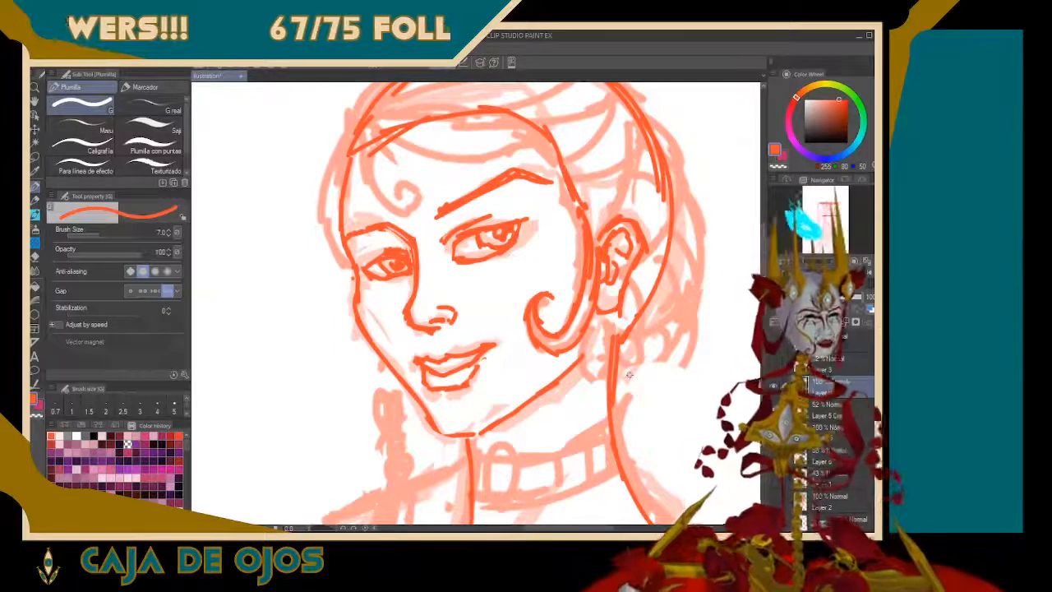
{"action": "mouse_move", "coordinate": [365, 152]}
{"action": "left_mouse_down"}
{"action": "mouse_move", "coordinate": [335, 184]}
{"action": "mouse_move", "coordinate": [353, 218]}
{"action": "left_mouse_up"}
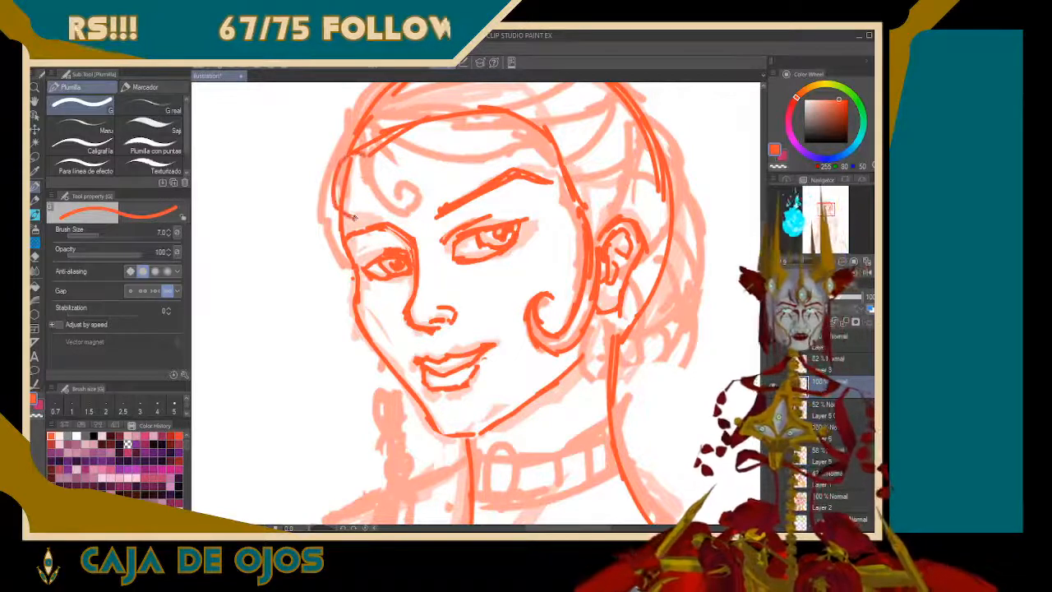
{"action": "left_click_drag", "start_coordinate": [380, 170], "coordinate": [386, 202]}
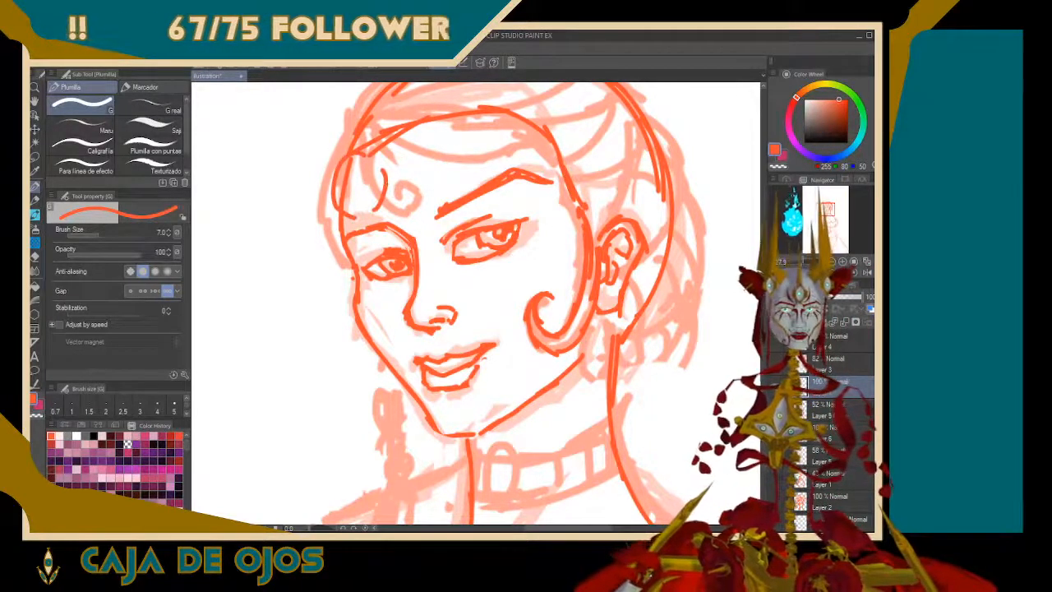
{"action": "mouse_move", "coordinate": [442, 148]}
{"action": "left_mouse_down"}
{"action": "mouse_move", "coordinate": [484, 97]}
{"action": "mouse_move", "coordinate": [511, 115]}
{"action": "mouse_move", "coordinate": [480, 161]}
{"action": "left_mouse_up"}
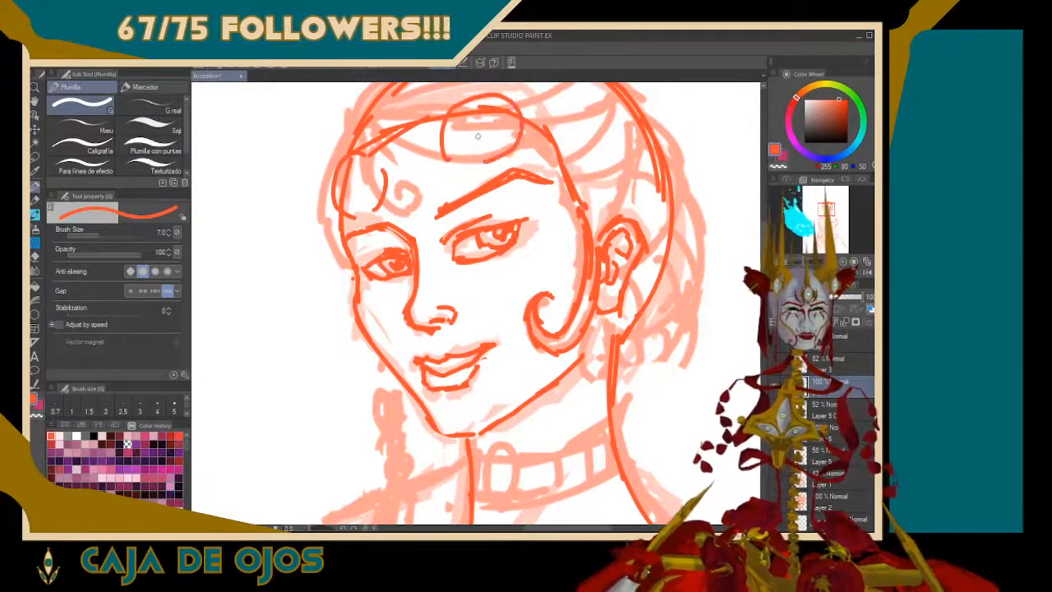
{"action": "key", "text": "ctrl+z"}
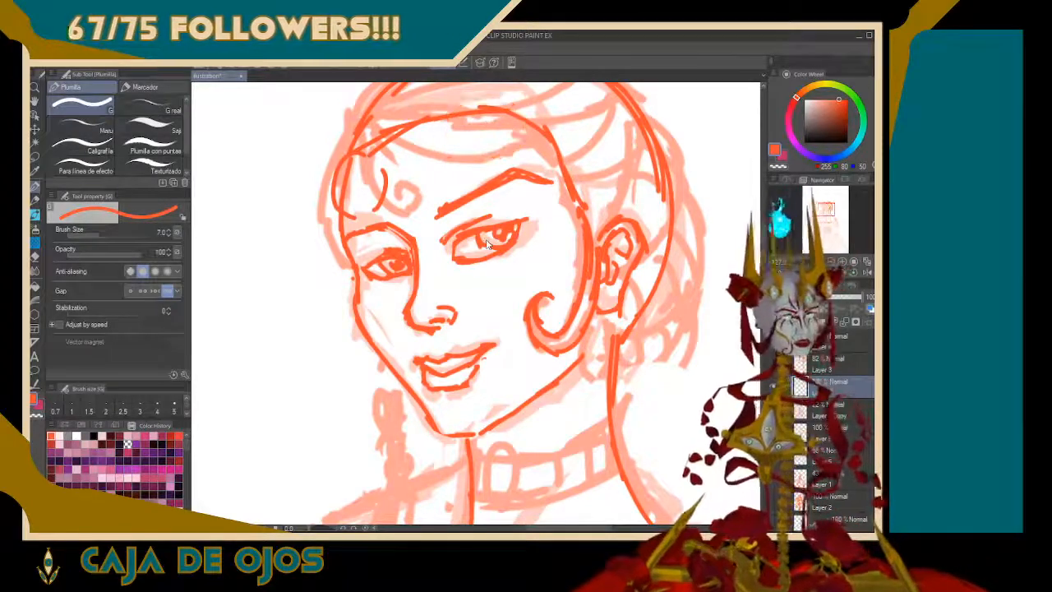
{"action": "key", "text": "ctrl+z"}
{"action": "key", "text": "ctrl+z"}
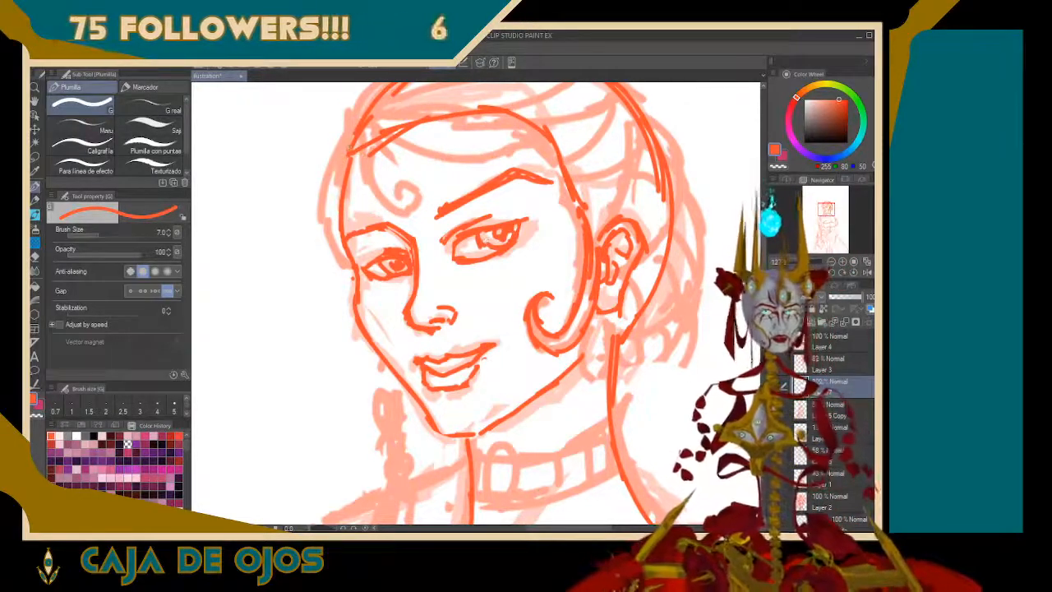
Draw a forehead lock from the far hairline, ending in a spiral above the brow, and give it a second inner contour
{"action": "mouse_move", "coordinate": [349, 149]}
{"action": "left_mouse_down"}
{"action": "mouse_move", "coordinate": [375, 189]}
{"action": "mouse_move", "coordinate": [419, 194]}
{"action": "mouse_move", "coordinate": [404, 203]}
{"action": "mouse_move", "coordinate": [426, 161]}
{"action": "left_mouse_up"}
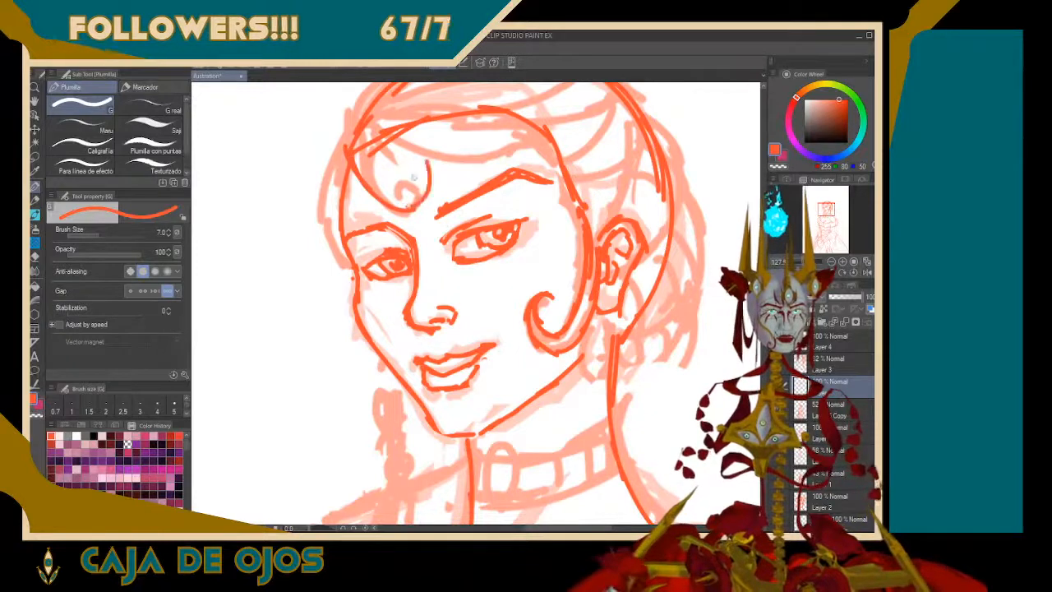
{"action": "key", "text": "ctrl+z"}
{"action": "mouse_move", "coordinate": [410, 211]}
{"action": "left_mouse_down"}
{"action": "mouse_move", "coordinate": [427, 179]}
{"action": "mouse_move", "coordinate": [407, 171]}
{"action": "left_mouse_up"}
{"action": "mouse_move", "coordinate": [409, 170]}
{"action": "left_mouse_down"}
{"action": "mouse_move", "coordinate": [429, 191]}
{"action": "mouse_move", "coordinate": [400, 171]}
{"action": "mouse_move", "coordinate": [400, 192]}
{"action": "mouse_move", "coordinate": [413, 190]}
{"action": "mouse_move", "coordinate": [404, 195]}
{"action": "left_mouse_up"}
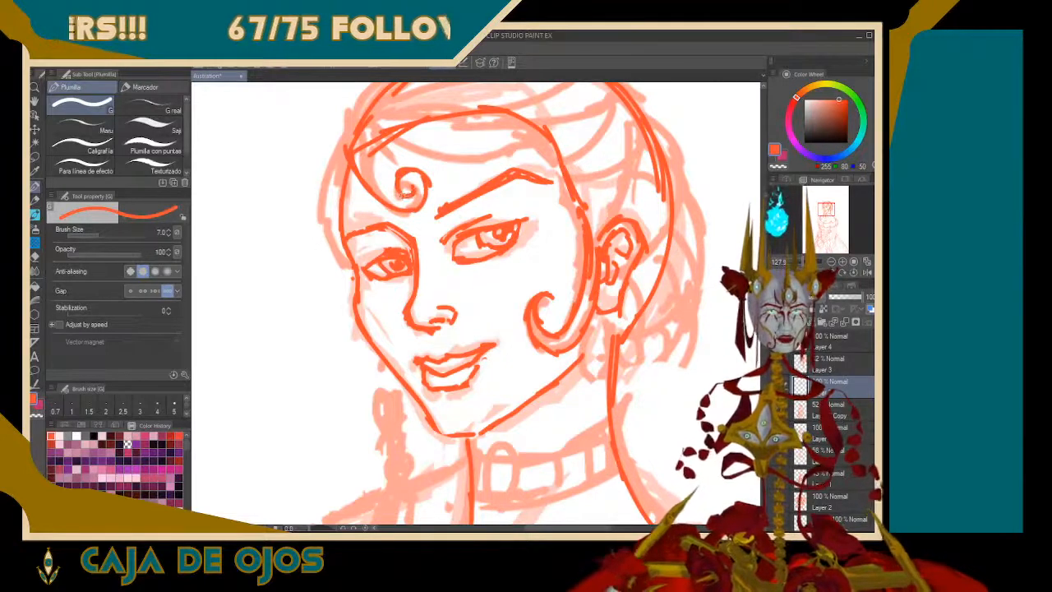
{"action": "mouse_move", "coordinate": [365, 148]}
{"action": "left_mouse_down"}
{"action": "mouse_move", "coordinate": [381, 192]}
{"action": "mouse_move", "coordinate": [410, 209]}
{"action": "left_mouse_up"}
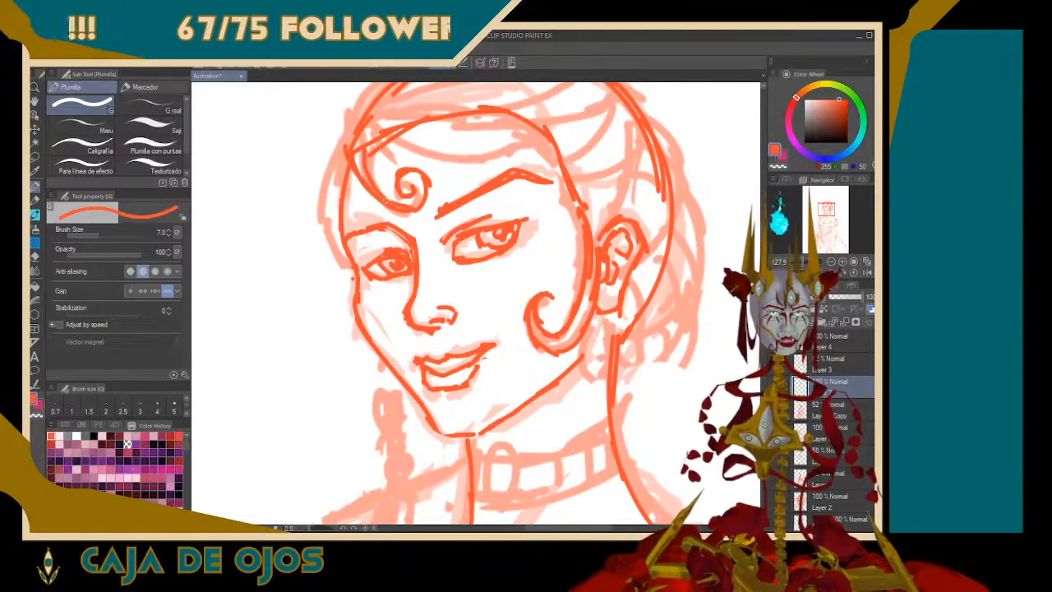
{"action": "mouse_move", "coordinate": [365, 141]}
{"action": "left_mouse_down"}
{"action": "mouse_move", "coordinate": [442, 161]}
{"action": "mouse_move", "coordinate": [539, 130]}
{"action": "left_mouse_up"}
{"action": "key", "text": "ctrl+z"}
{"action": "key", "text": "ctrl+z"}
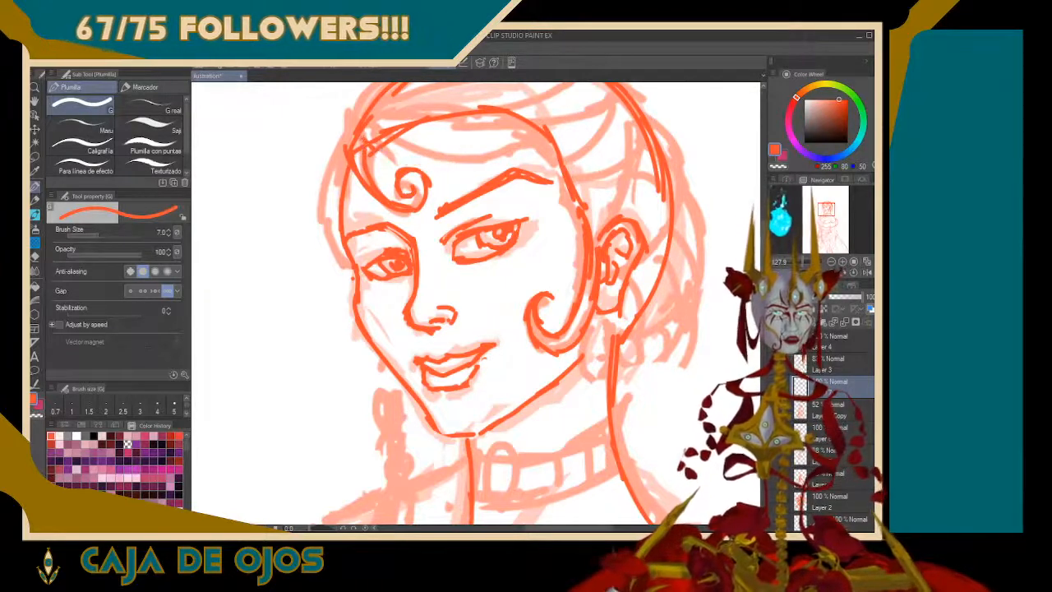
Draw the fringe's lower edge sweeping across the forehead to the near temple and erase the old arched hairline above it
{"action": "left_click_drag", "start_coordinate": [440, 165], "coordinate": [518, 138]}
{"action": "left_click_drag", "start_coordinate": [424, 163], "coordinate": [491, 138]}
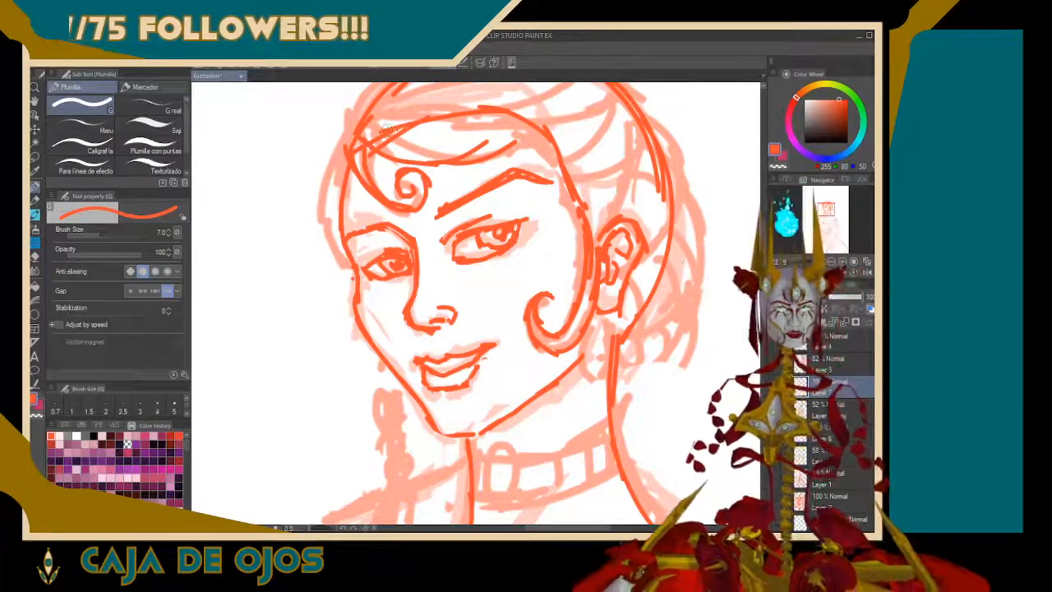
{"action": "mouse_move", "coordinate": [382, 127]}
{"action": "left_mouse_down"}
{"action": "mouse_move", "coordinate": [379, 143]}
{"action": "mouse_move", "coordinate": [429, 122]}
{"action": "mouse_move", "coordinate": [505, 111]}
{"action": "mouse_move", "coordinate": [527, 122]}
{"action": "mouse_move", "coordinate": [467, 153]}
{"action": "left_mouse_up"}
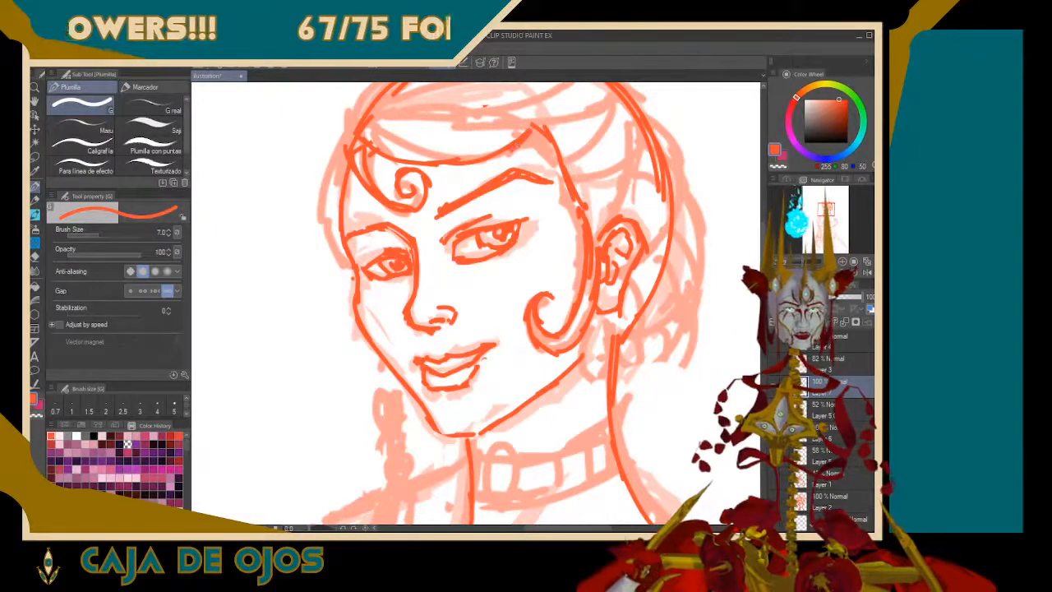
{"action": "left_click_drag", "start_coordinate": [493, 247], "coordinate": [493, 380]}
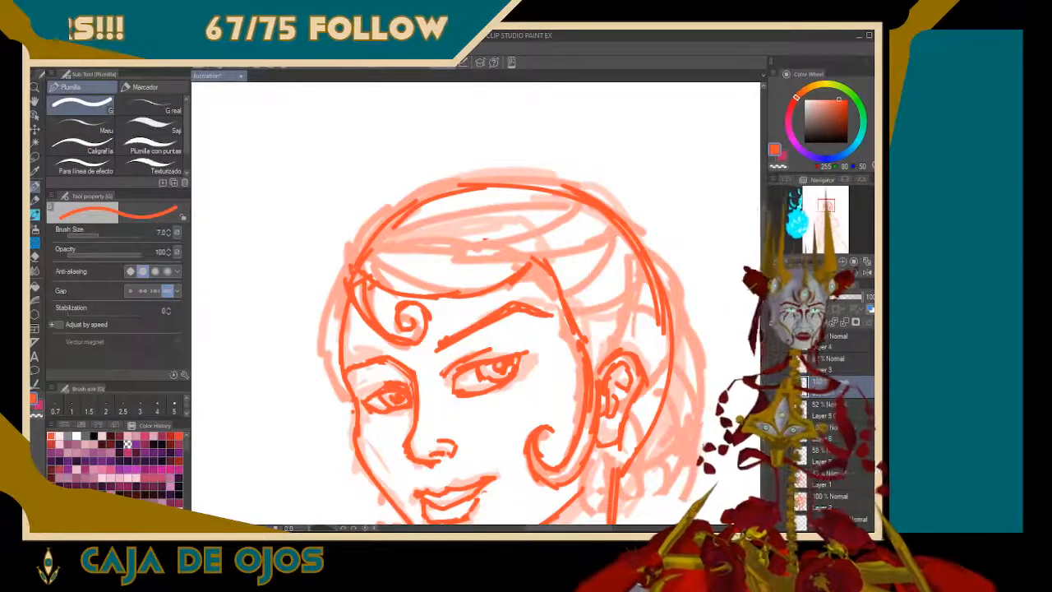
Redraw the back-of-head contour from the crown down behind the near ear and retouch the far eye
{"action": "left_click_drag", "start_coordinate": [633, 240], "coordinate": [659, 315]}
{"action": "left_click_drag", "start_coordinate": [642, 264], "coordinate": [663, 375]}
{"action": "left_click_drag", "start_coordinate": [660, 330], "coordinate": [652, 418]}
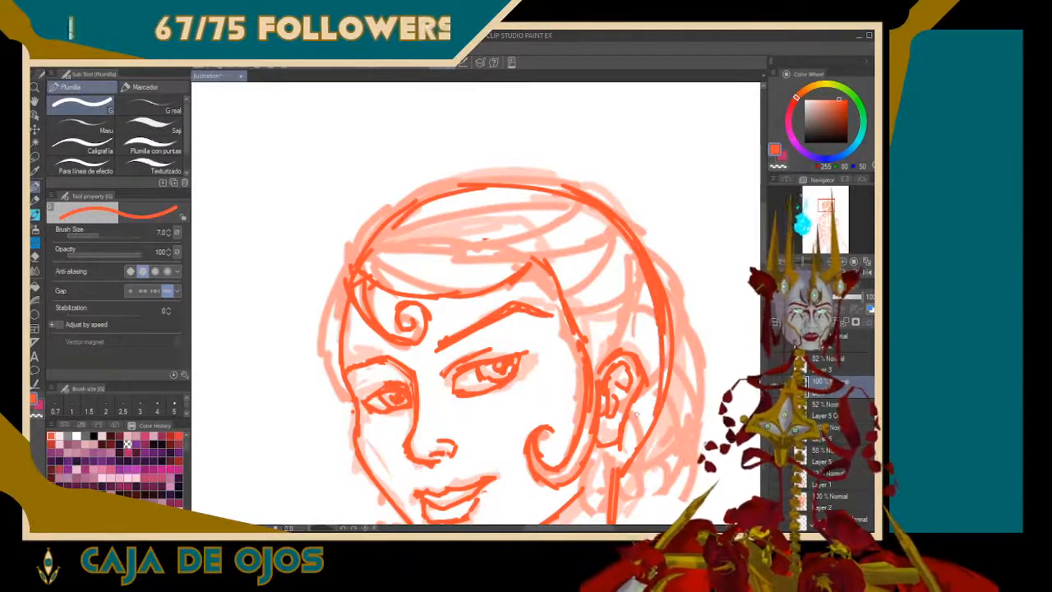
{"action": "key", "text": "ctrl+z"}
{"action": "left_click_drag", "start_coordinate": [663, 296], "coordinate": [665, 382]}
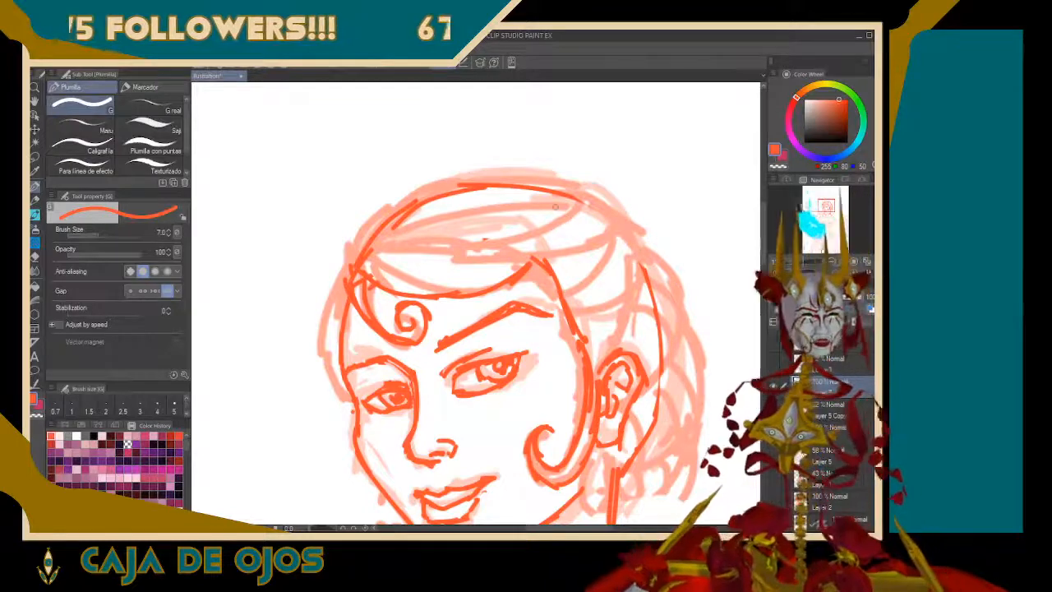
{"action": "left_click_drag", "start_coordinate": [579, 206], "coordinate": [635, 265]}
{"action": "left_click_drag", "start_coordinate": [598, 220], "coordinate": [659, 308]}
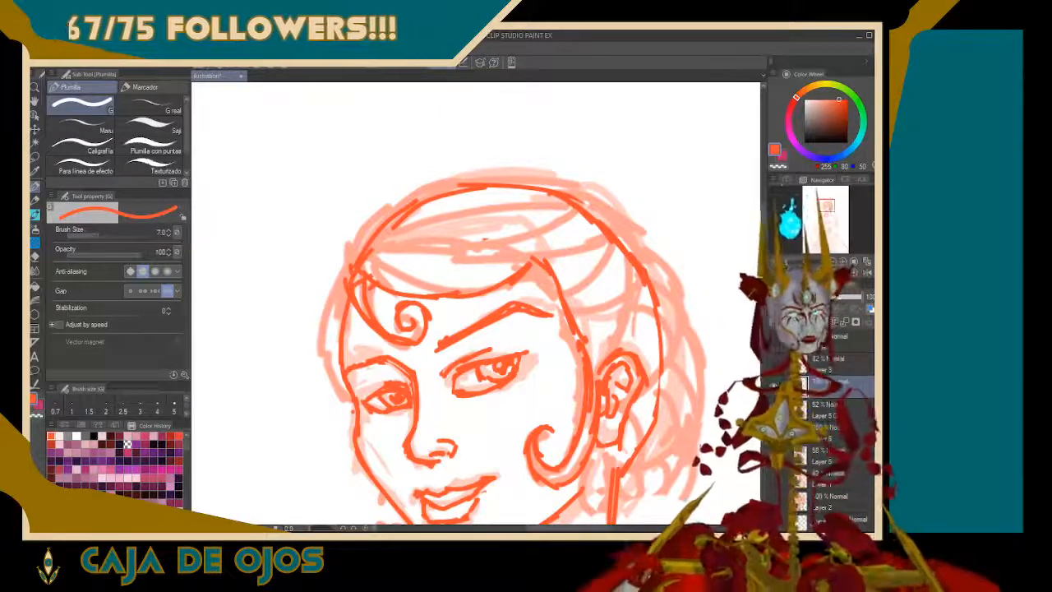
{"action": "left_click_drag", "start_coordinate": [364, 393], "coordinate": [403, 381]}
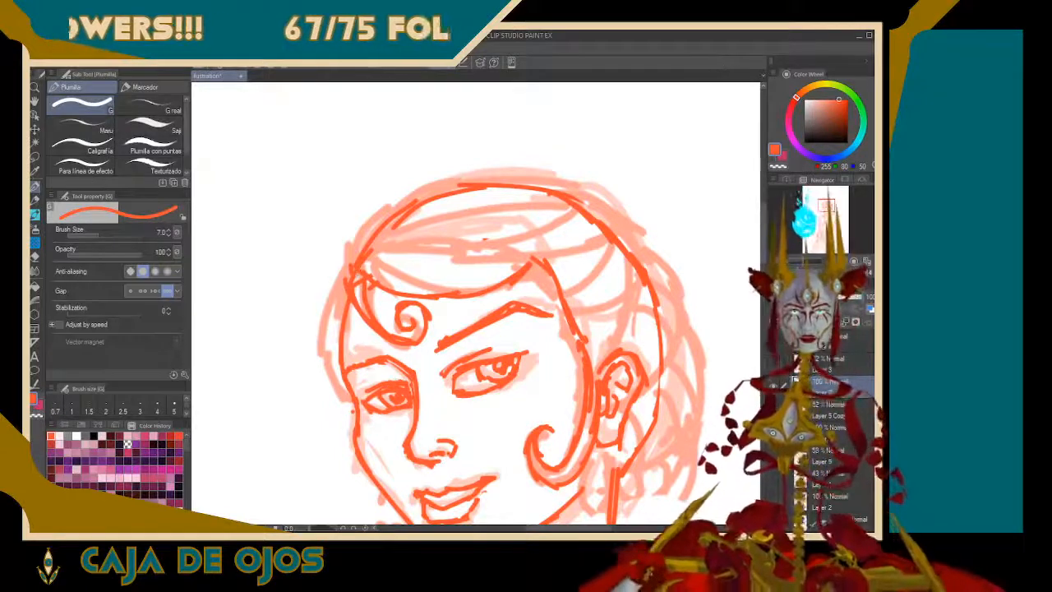
Draw the fringe's upper wave from the far hairline down to the near temple, add an inner strand, and tighten the sidelock's end curl
{"action": "left_click_drag", "start_coordinate": [351, 264], "coordinate": [355, 236]}
{"action": "mouse_move", "coordinate": [356, 255]}
{"action": "left_mouse_down"}
{"action": "mouse_move", "coordinate": [379, 228]}
{"action": "mouse_move", "coordinate": [443, 212]}
{"action": "mouse_move", "coordinate": [509, 221]}
{"action": "mouse_move", "coordinate": [548, 240]}
{"action": "left_mouse_up"}
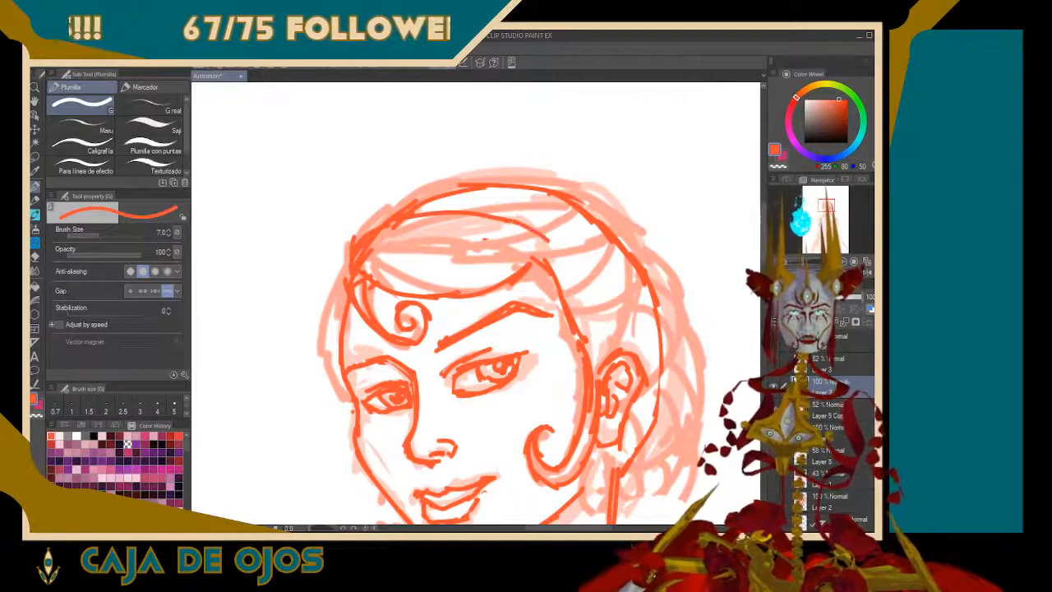
{"action": "mouse_move", "coordinate": [473, 298]}
{"action": "left_mouse_down"}
{"action": "mouse_move", "coordinate": [531, 286]}
{"action": "mouse_move", "coordinate": [495, 297]}
{"action": "mouse_move", "coordinate": [558, 286]}
{"action": "mouse_move", "coordinate": [571, 298]}
{"action": "left_mouse_up"}
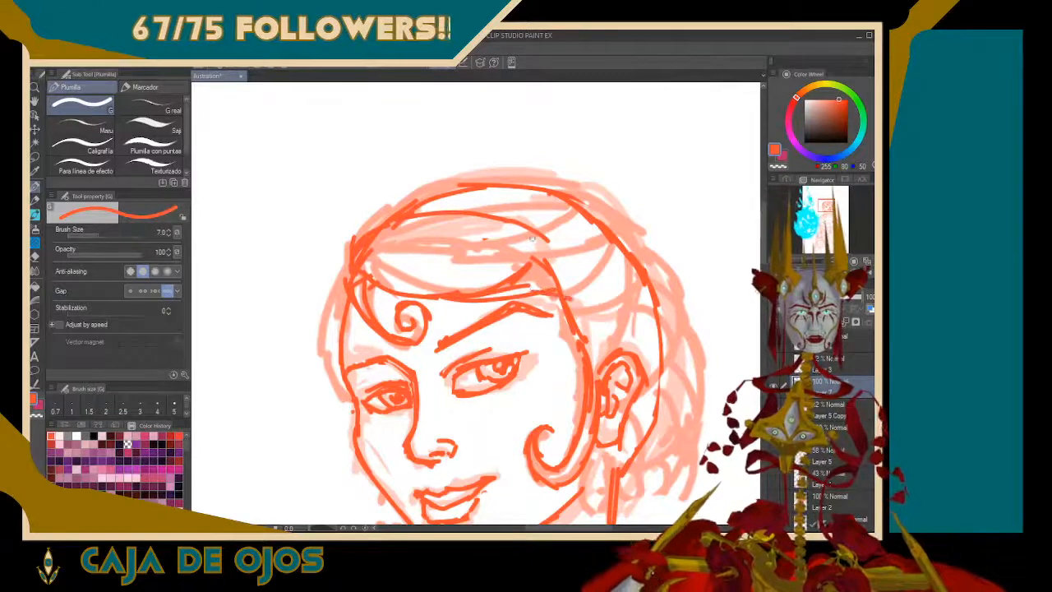
{"action": "left_click_drag", "start_coordinate": [532, 238], "coordinate": [570, 298]}
{"action": "left_click_drag", "start_coordinate": [553, 428], "coordinate": [550, 444]}
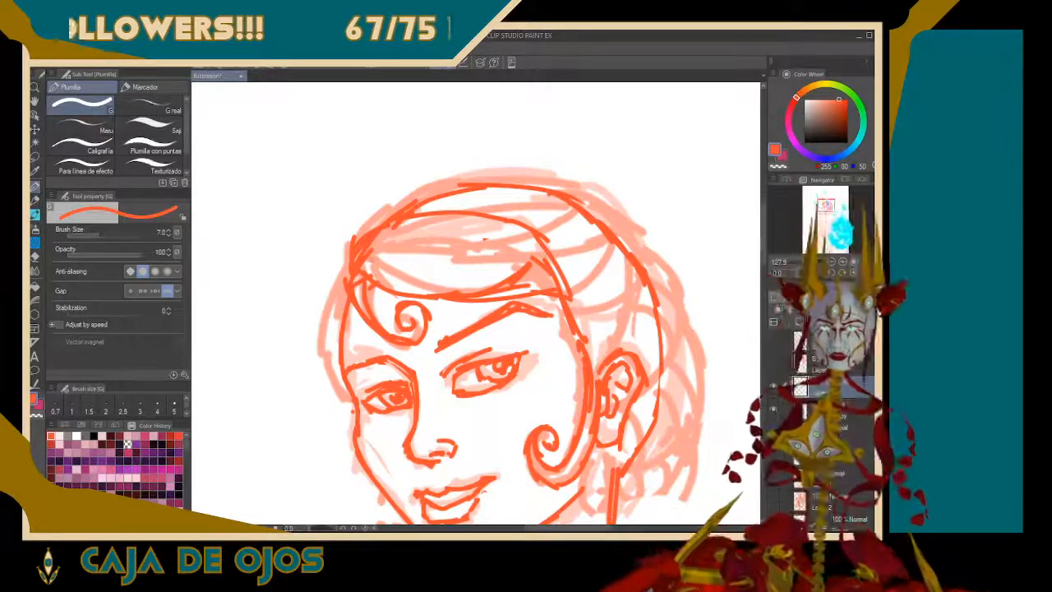
{"action": "mouse_move", "coordinate": [364, 262]}
{"action": "left_mouse_down"}
{"action": "mouse_move", "coordinate": [419, 272]}
{"action": "mouse_move", "coordinate": [532, 232]}
{"action": "left_mouse_up"}
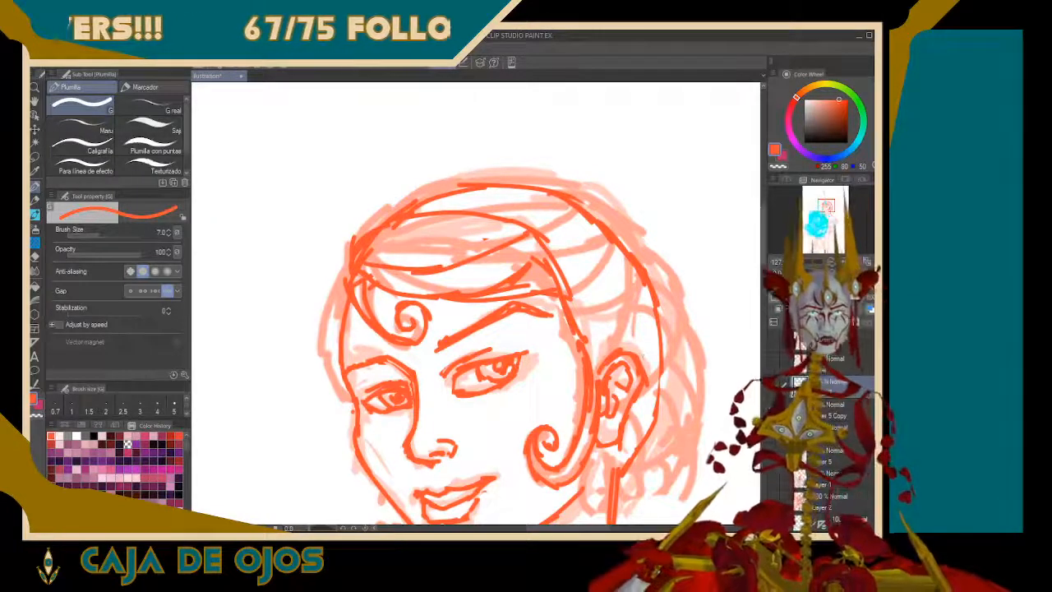
Replace the skull line behind the near ear with a hair roll and a bun of stacked rounded lobes with inner strand lines
{"action": "mouse_move", "coordinate": [639, 272]}
{"action": "left_mouse_down"}
{"action": "mouse_move", "coordinate": [663, 362]}
{"action": "mouse_move", "coordinate": [657, 421]}
{"action": "mouse_move", "coordinate": [637, 454]}
{"action": "left_mouse_up"}
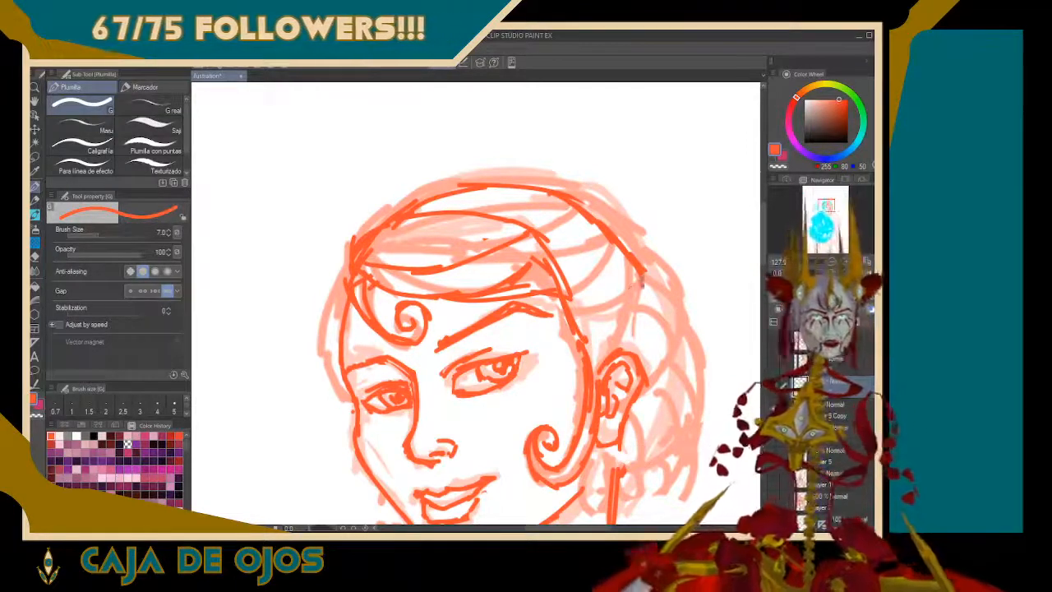
{"action": "mouse_move", "coordinate": [641, 272]}
{"action": "left_mouse_down"}
{"action": "mouse_move", "coordinate": [633, 302]}
{"action": "mouse_move", "coordinate": [579, 333]}
{"action": "left_mouse_up"}
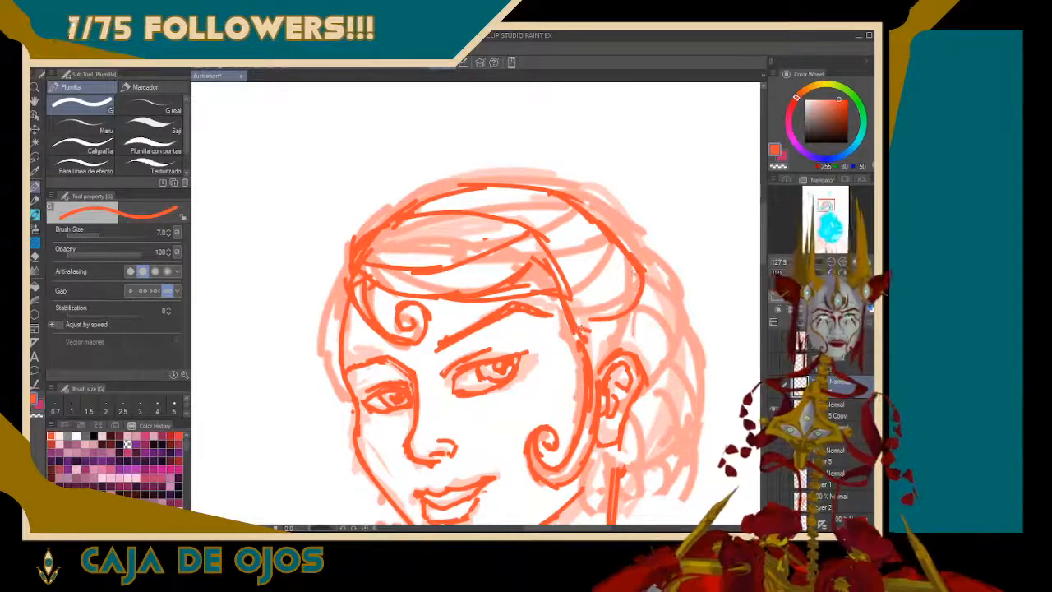
{"action": "mouse_move", "coordinate": [634, 253]}
{"action": "left_mouse_down"}
{"action": "mouse_move", "coordinate": [674, 281]}
{"action": "mouse_move", "coordinate": [687, 333]}
{"action": "mouse_move", "coordinate": [645, 382]}
{"action": "mouse_move", "coordinate": [587, 341]}
{"action": "left_mouse_up"}
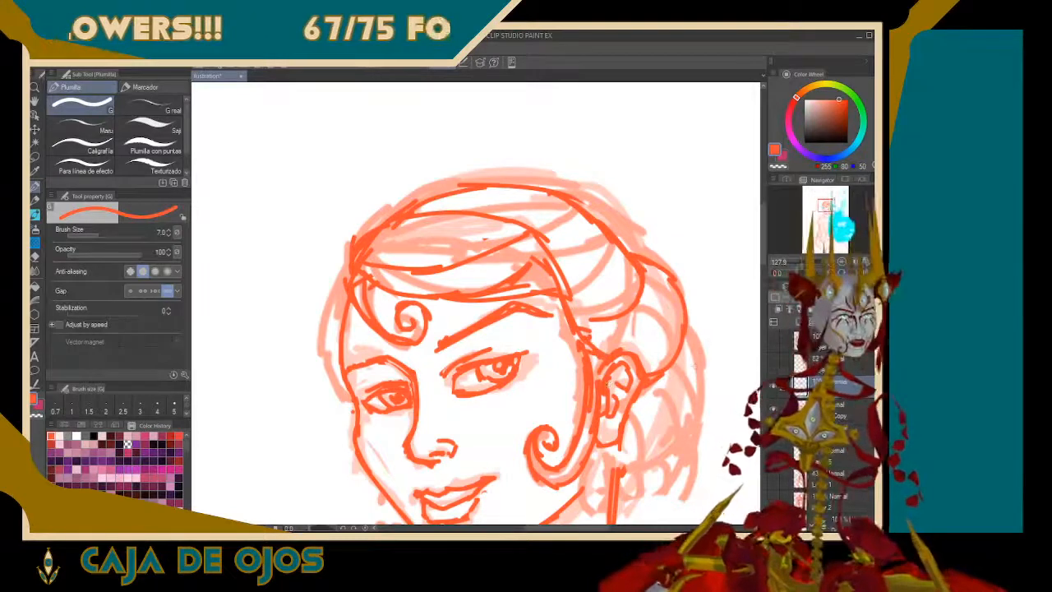
{"action": "mouse_move", "coordinate": [688, 332]}
{"action": "left_mouse_down"}
{"action": "mouse_move", "coordinate": [701, 408]}
{"action": "mouse_move", "coordinate": [673, 437]}
{"action": "mouse_move", "coordinate": [602, 460]}
{"action": "left_mouse_up"}
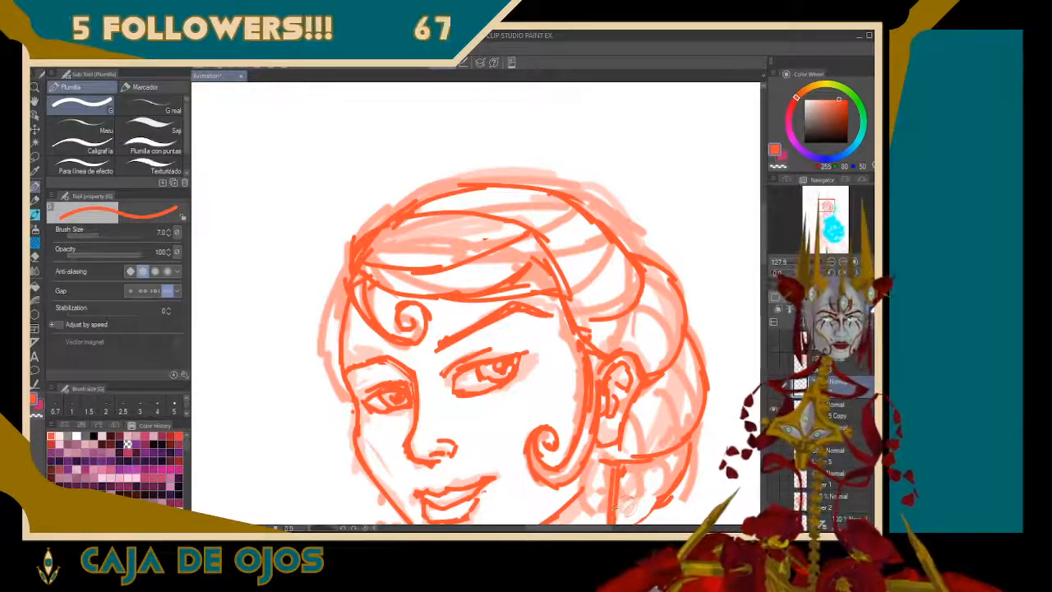
{"action": "left_click_drag", "start_coordinate": [615, 507], "coordinate": [631, 521]}
{"action": "mouse_move", "coordinate": [605, 465]}
{"action": "left_mouse_down"}
{"action": "mouse_move", "coordinate": [639, 511]}
{"action": "mouse_move", "coordinate": [652, 508]}
{"action": "mouse_move", "coordinate": [670, 461]}
{"action": "mouse_move", "coordinate": [660, 498]}
{"action": "mouse_move", "coordinate": [634, 498]}
{"action": "left_mouse_up"}
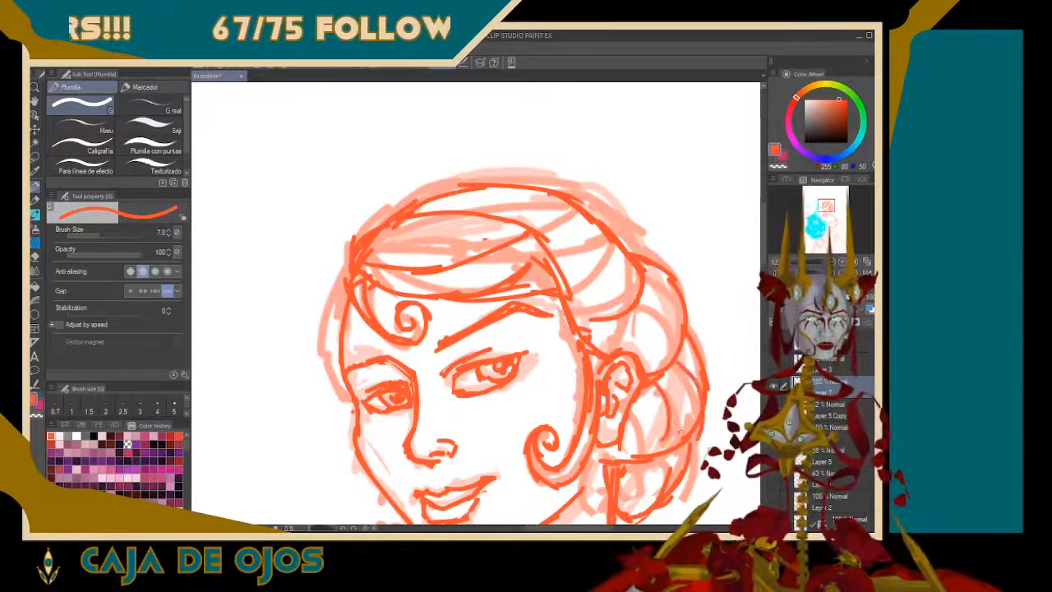
{"action": "left_click_drag", "start_coordinate": [644, 320], "coordinate": [676, 372]}
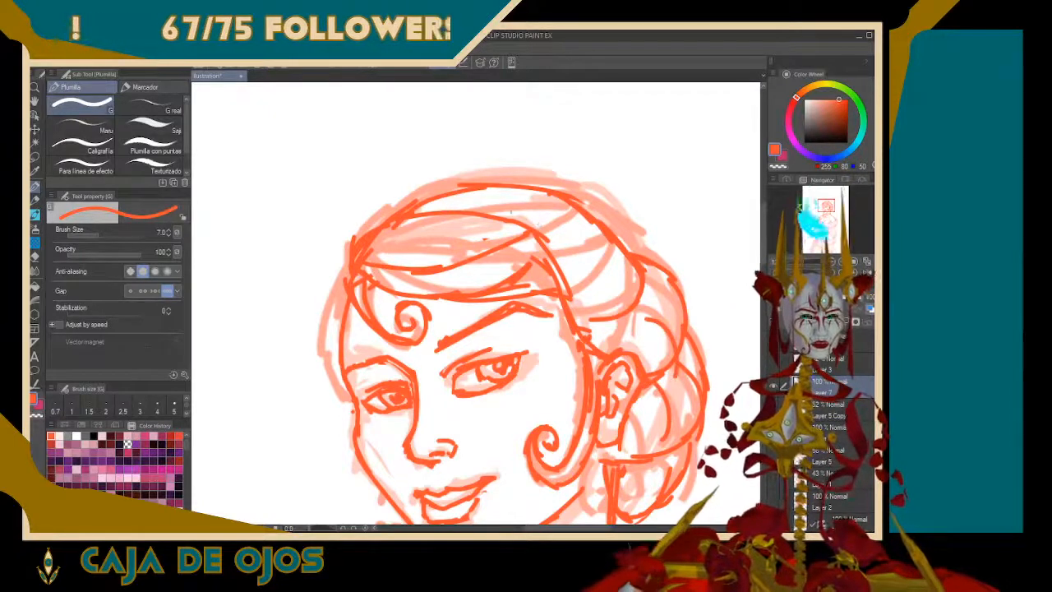
Add a curved strand behind the fringe, refine the crown contour, and erase its old line across the top of the head
{"action": "mouse_move", "coordinate": [452, 208]}
{"action": "left_mouse_down"}
{"action": "mouse_move", "coordinate": [540, 227]}
{"action": "mouse_move", "coordinate": [573, 263]}
{"action": "left_mouse_up"}
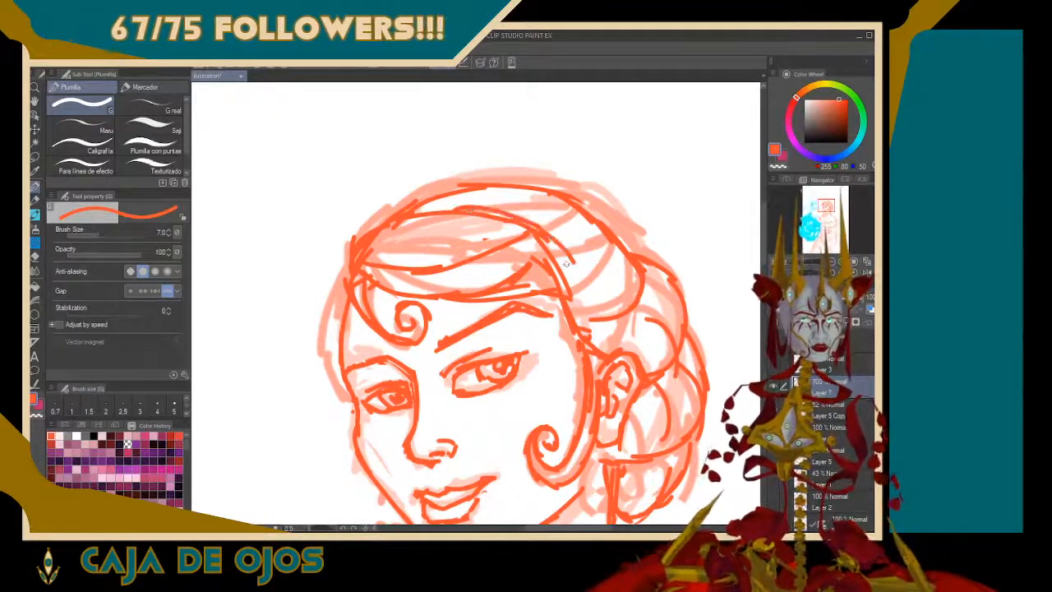
{"action": "mouse_move", "coordinate": [450, 199]}
{"action": "left_mouse_down"}
{"action": "mouse_move", "coordinate": [592, 205]}
{"action": "mouse_move", "coordinate": [626, 237]}
{"action": "mouse_move", "coordinate": [635, 268]}
{"action": "left_mouse_up"}
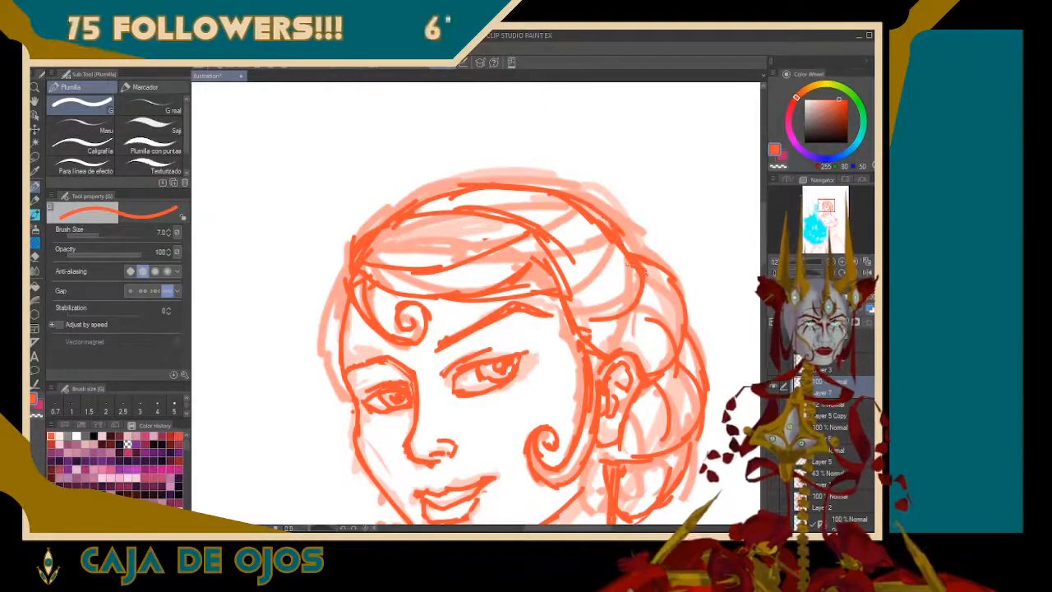
{"action": "mouse_move", "coordinate": [575, 220]}
{"action": "left_mouse_down"}
{"action": "mouse_move", "coordinate": [602, 225]}
{"action": "mouse_move", "coordinate": [616, 247]}
{"action": "left_mouse_up"}
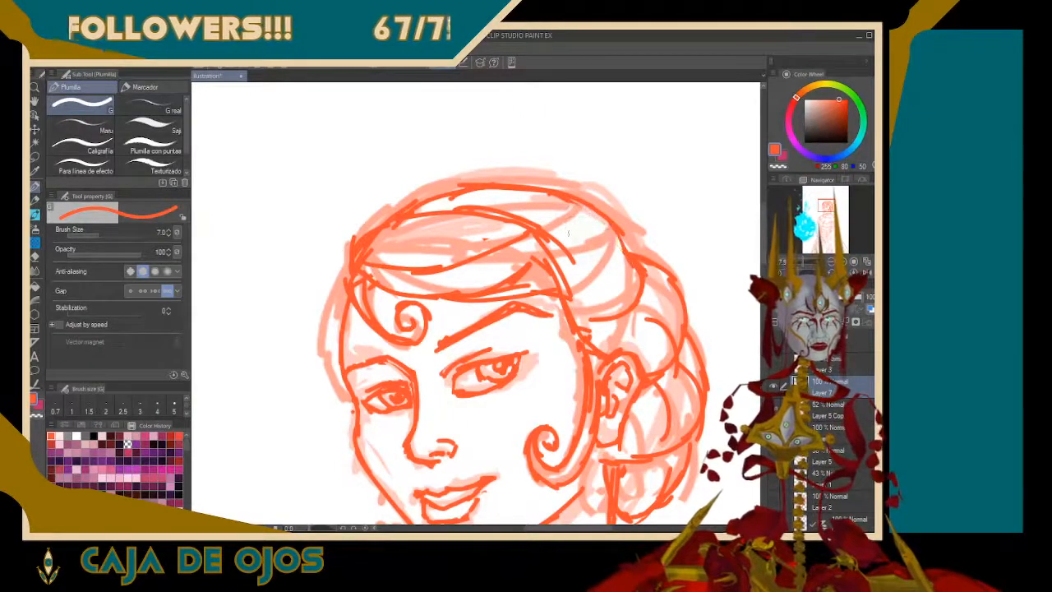
{"action": "left_click_drag", "start_coordinate": [500, 199], "coordinate": [465, 192]}
{"action": "left_click_drag", "start_coordinate": [535, 190], "coordinate": [594, 203]}
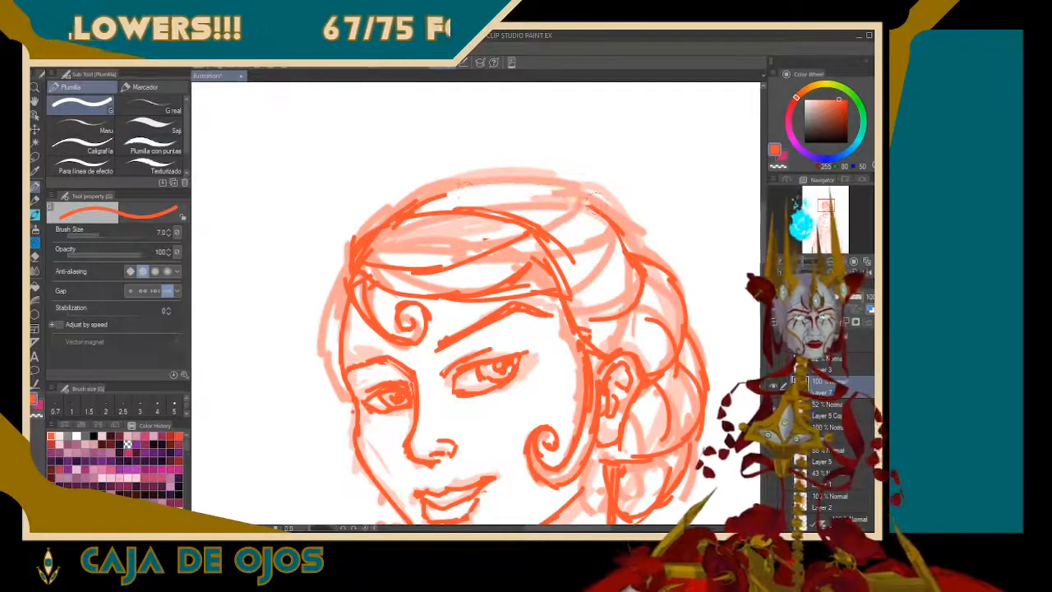
Redraw the crown outline higher, arching from the far hairline over the top of the head to the bun
{"action": "left_click_drag", "start_coordinate": [378, 223], "coordinate": [450, 172]}
{"action": "left_click_drag", "start_coordinate": [383, 221], "coordinate": [481, 180]}
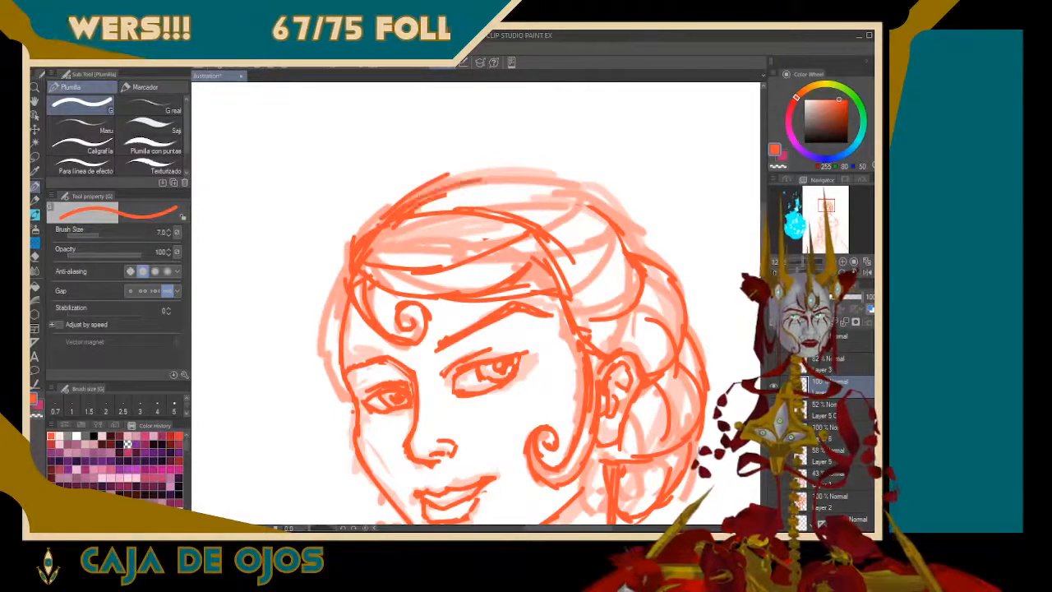
{"action": "left_click_drag", "start_coordinate": [423, 198], "coordinate": [519, 180]}
{"action": "mouse_move", "coordinate": [422, 194]}
{"action": "left_mouse_down"}
{"action": "mouse_move", "coordinate": [543, 170]}
{"action": "mouse_move", "coordinate": [587, 191]}
{"action": "mouse_move", "coordinate": [633, 252]}
{"action": "left_mouse_up"}
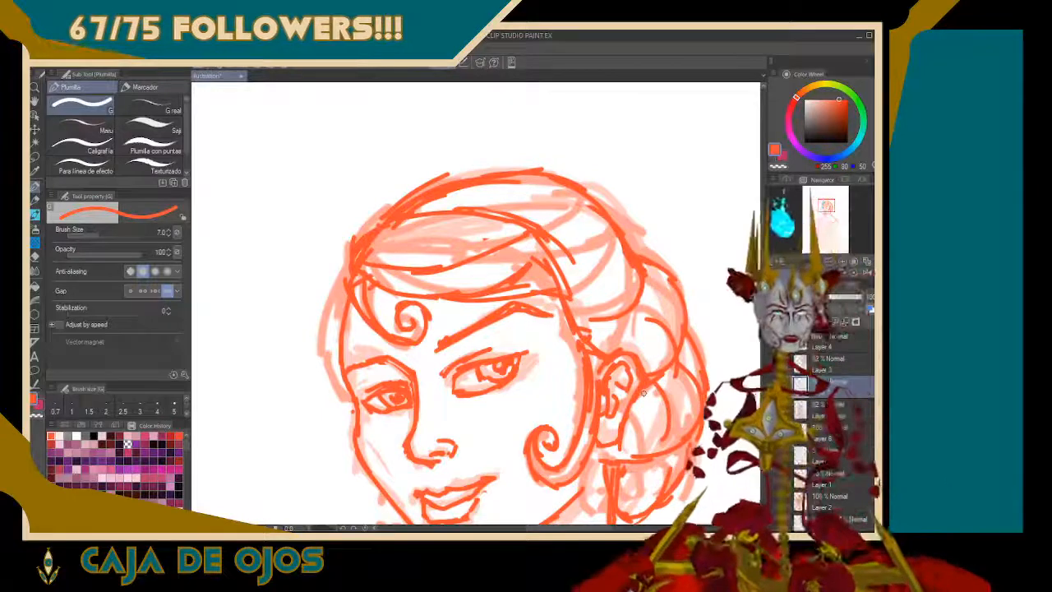
Draw the far-side hair outline from the hairline down beside the temple, and reinforce the fringe strand at its root
{"action": "mouse_move", "coordinate": [349, 271]}
{"action": "left_mouse_down"}
{"action": "mouse_move", "coordinate": [330, 340]}
{"action": "mouse_move", "coordinate": [346, 397]}
{"action": "left_mouse_up"}
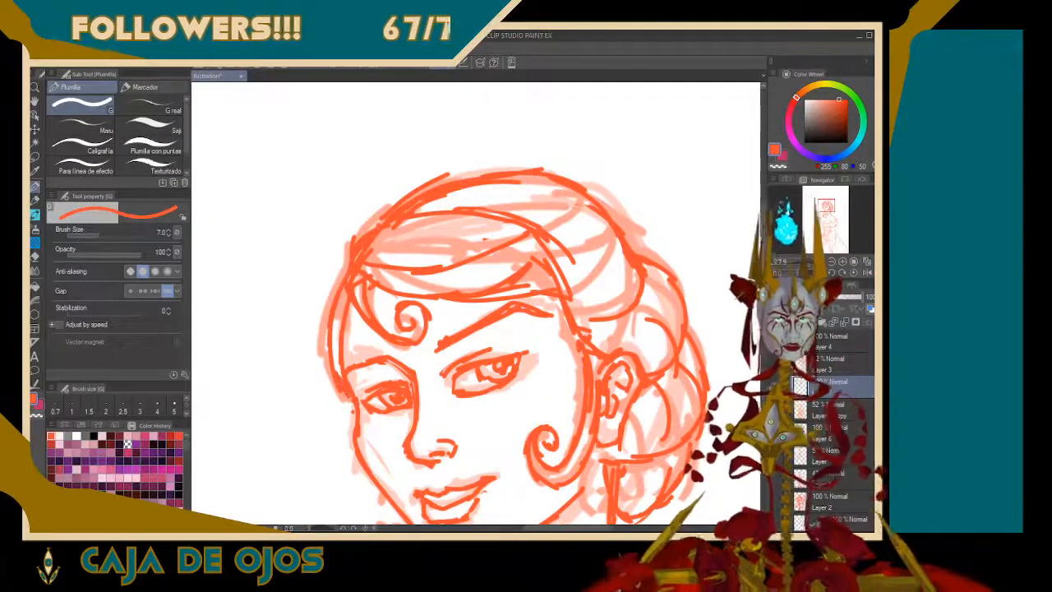
{"action": "key", "text": "ctrl+z"}
{"action": "key", "text": "ctrl+z"}
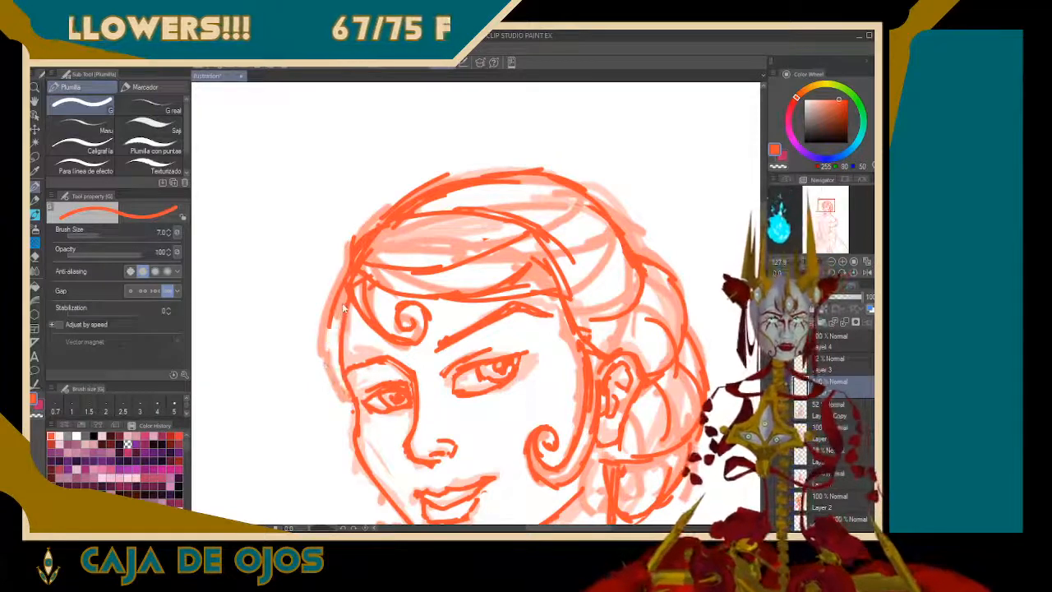
{"action": "left_click_drag", "start_coordinate": [329, 329], "coordinate": [343, 384]}
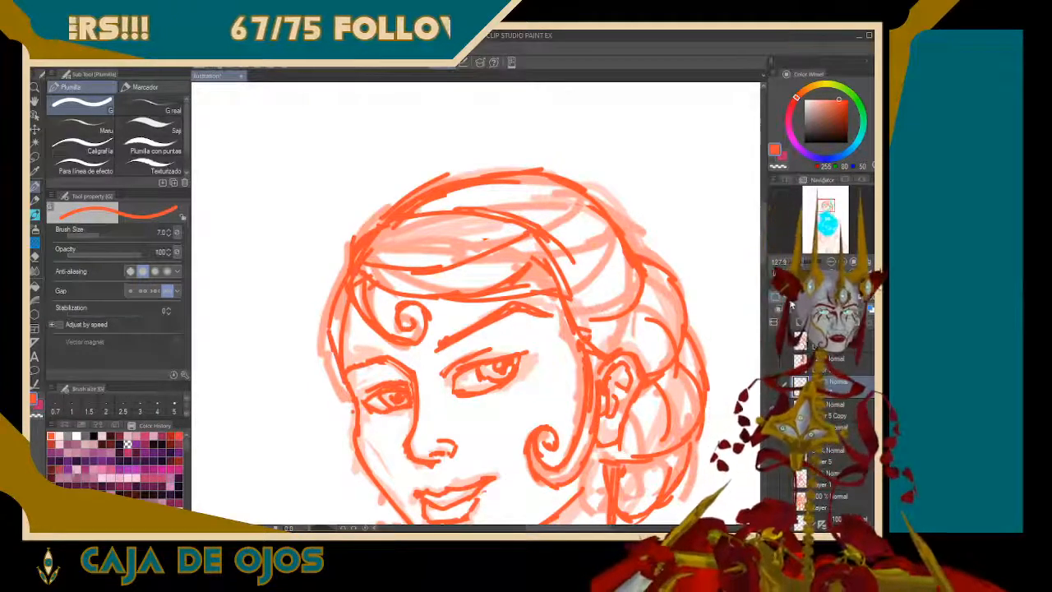
{"action": "mouse_move", "coordinate": [359, 268]}
{"action": "left_mouse_down"}
{"action": "mouse_move", "coordinate": [374, 227]}
{"action": "mouse_move", "coordinate": [385, 272]}
{"action": "mouse_move", "coordinate": [415, 270]}
{"action": "left_mouse_up"}
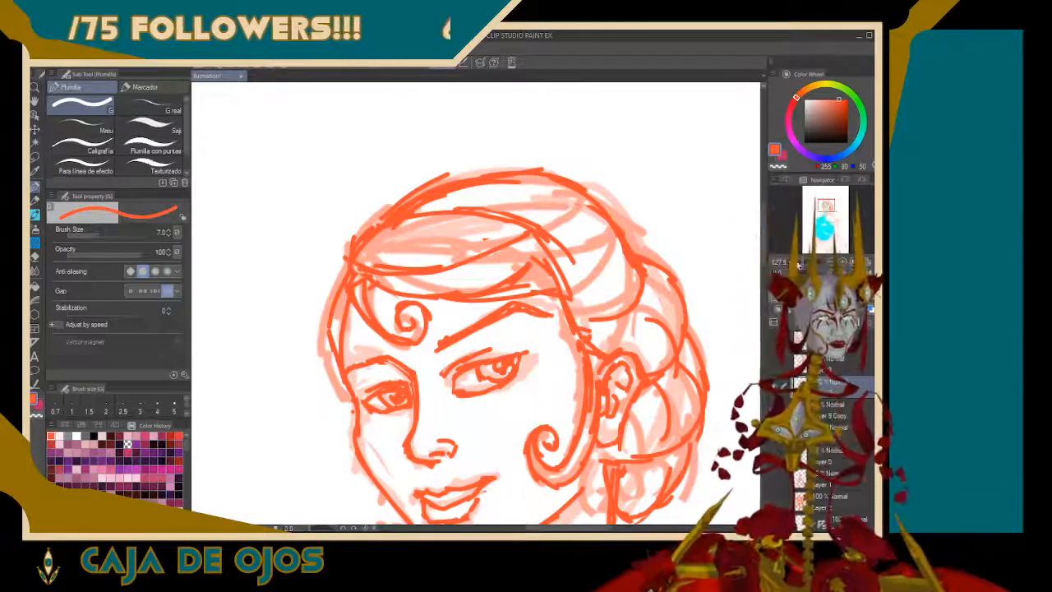
{"action": "left_click_drag", "start_coordinate": [798, 266], "coordinate": [797, 267]}
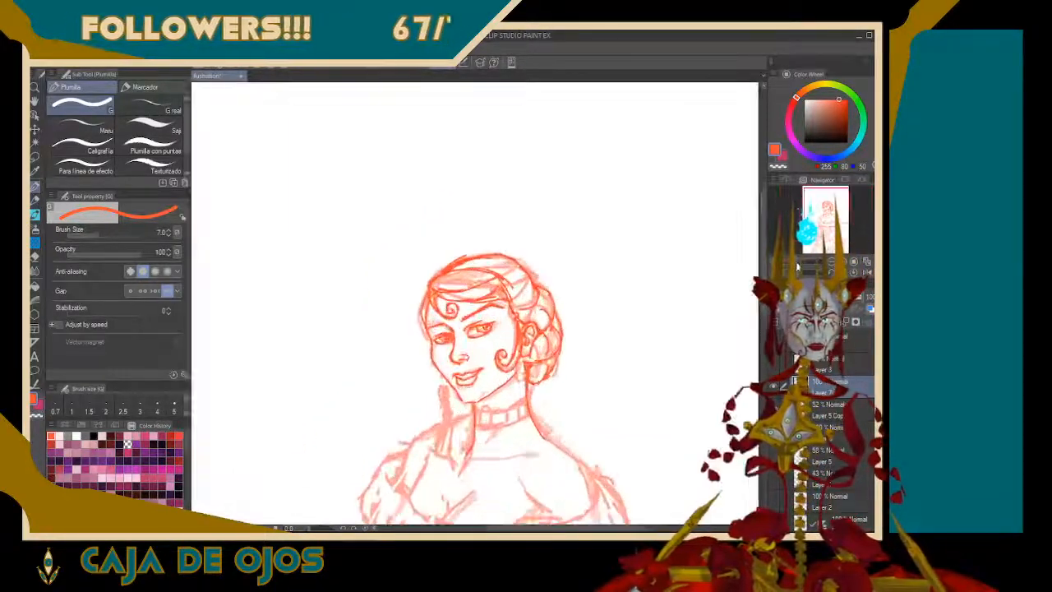
{"action": "mouse_move", "coordinate": [831, 212]}
{"action": "left_mouse_down"}
{"action": "mouse_move", "coordinate": [831, 231]}
{"action": "mouse_move", "coordinate": [831, 213]}
{"action": "left_mouse_up"}
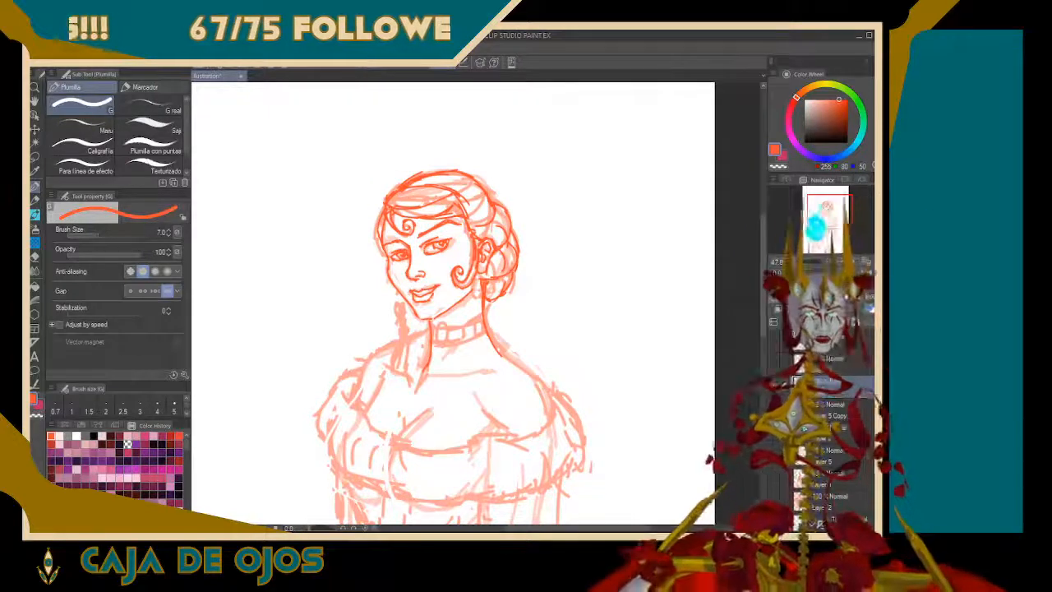
{"action": "mouse_move", "coordinate": [424, 294]}
{"action": "left_mouse_down"}
{"action": "mouse_move", "coordinate": [459, 288]}
{"action": "mouse_move", "coordinate": [468, 439]}
{"action": "mouse_move", "coordinate": [370, 465]}
{"action": "mouse_move", "coordinate": [398, 296]}
{"action": "left_mouse_up"}
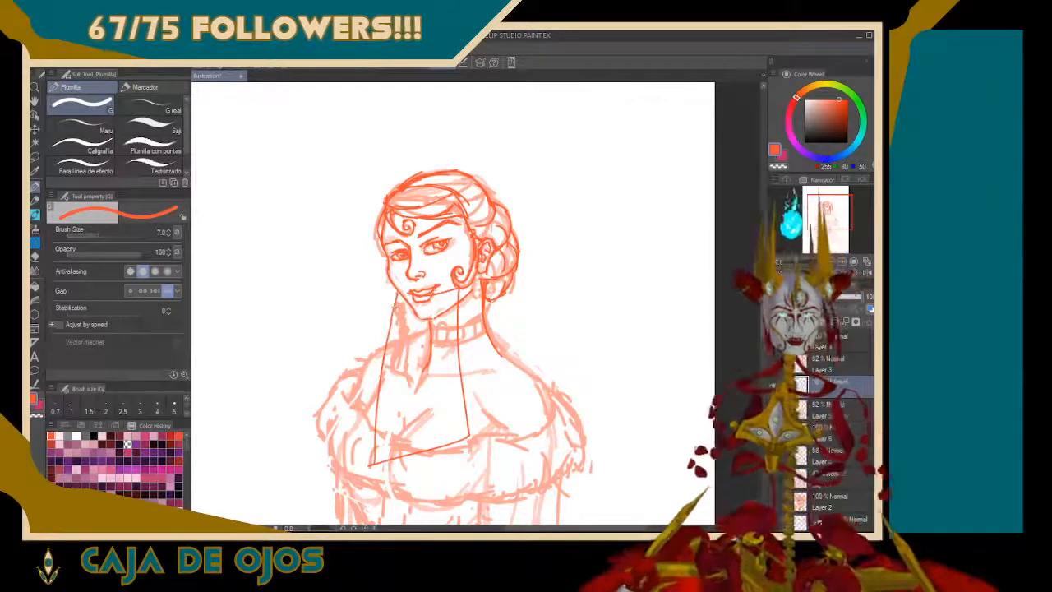
{"action": "key", "text": "ctrl+z"}
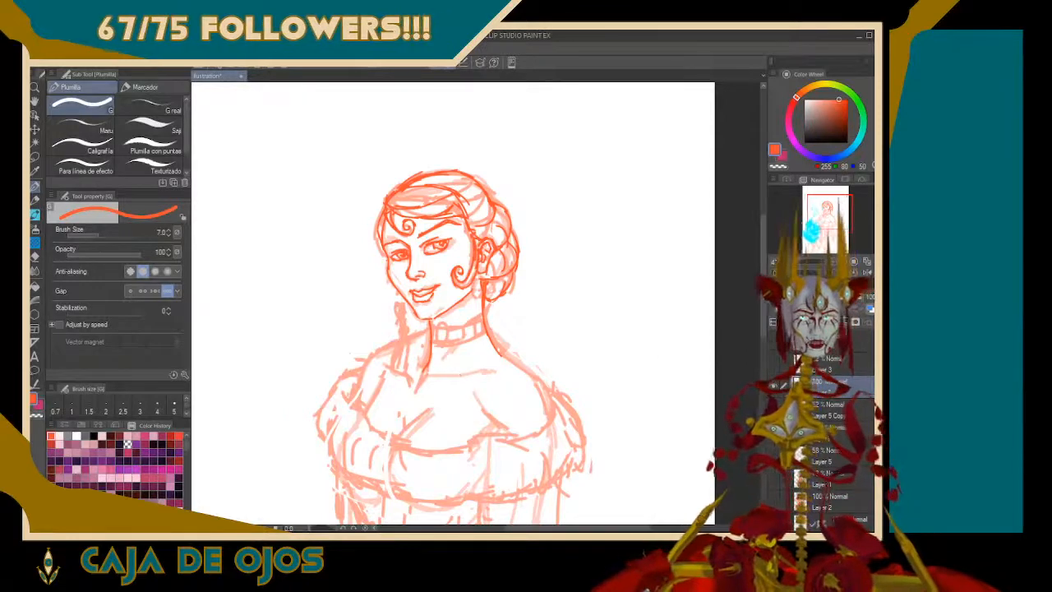
Draw both shoulder contours from the neck to the upper arms, mirroring the canvas view to refine the far shoulder's slope
{"action": "left_click_drag", "start_coordinate": [808, 262], "coordinate": [811, 262]}
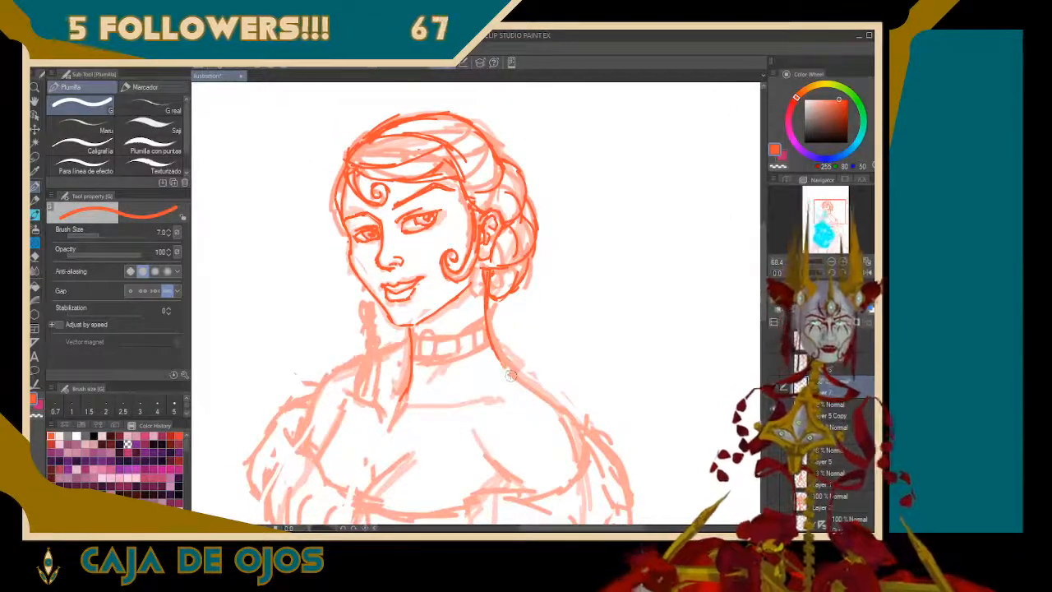
{"action": "mouse_move", "coordinate": [501, 358]}
{"action": "left_mouse_down"}
{"action": "mouse_move", "coordinate": [580, 414]}
{"action": "mouse_move", "coordinate": [590, 453]}
{"action": "left_mouse_up"}
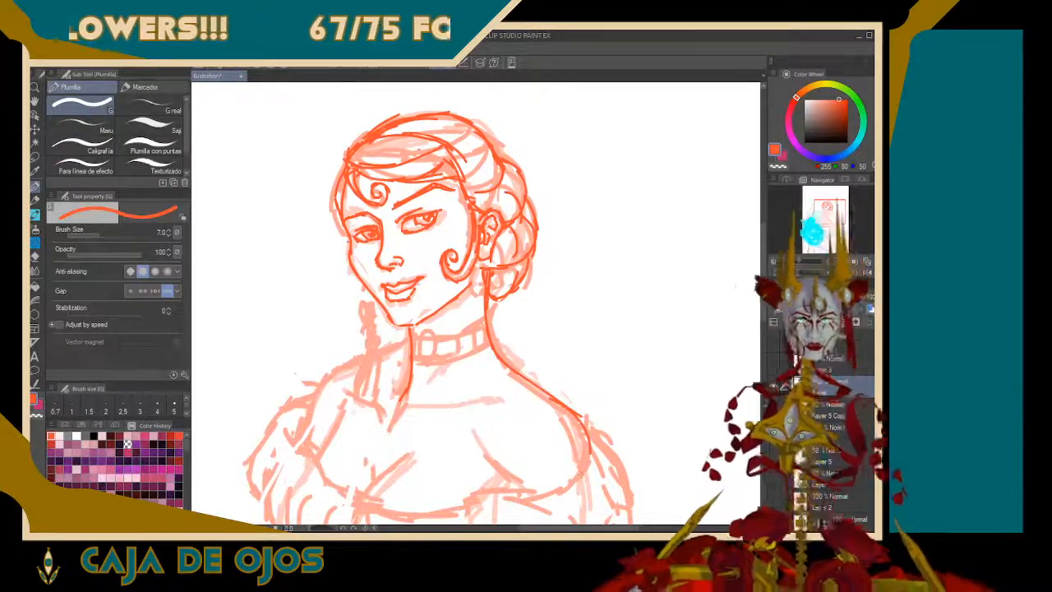
{"action": "mouse_move", "coordinate": [304, 436]}
{"action": "left_mouse_down"}
{"action": "mouse_move", "coordinate": [317, 391]}
{"action": "mouse_move", "coordinate": [351, 361]}
{"action": "left_mouse_up"}
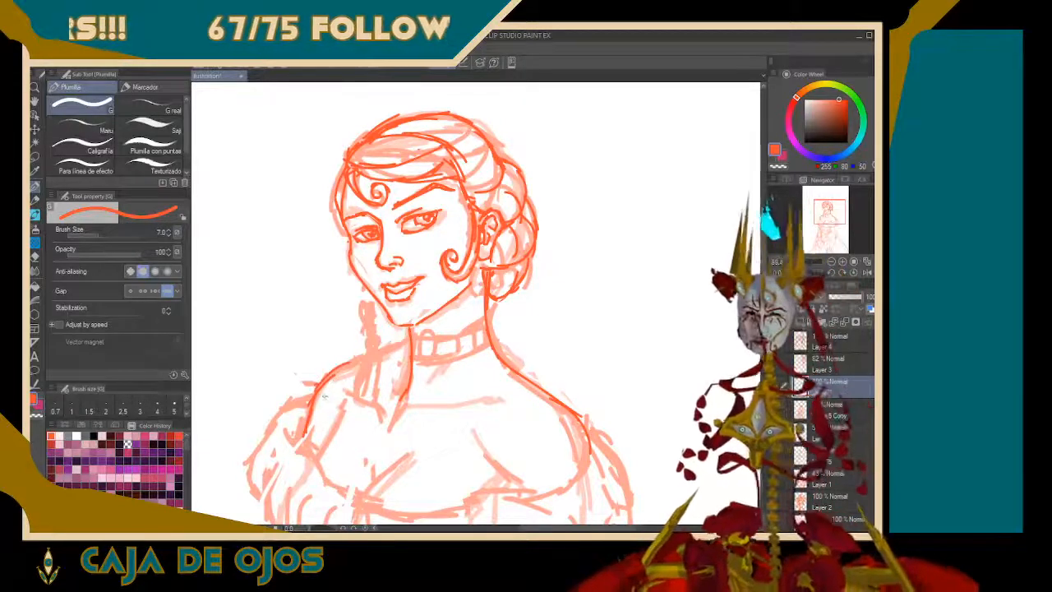
{"action": "left_click", "coordinate": [867, 275]}
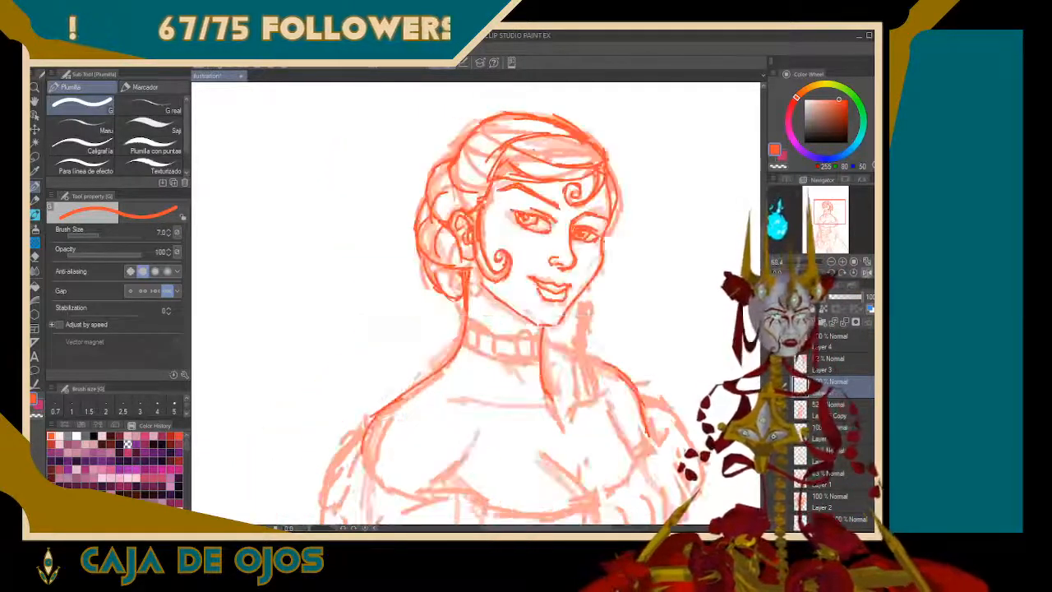
{"action": "mouse_move", "coordinate": [542, 343]}
{"action": "left_mouse_down"}
{"action": "mouse_move", "coordinate": [608, 363]}
{"action": "mouse_move", "coordinate": [622, 380]}
{"action": "left_mouse_up"}
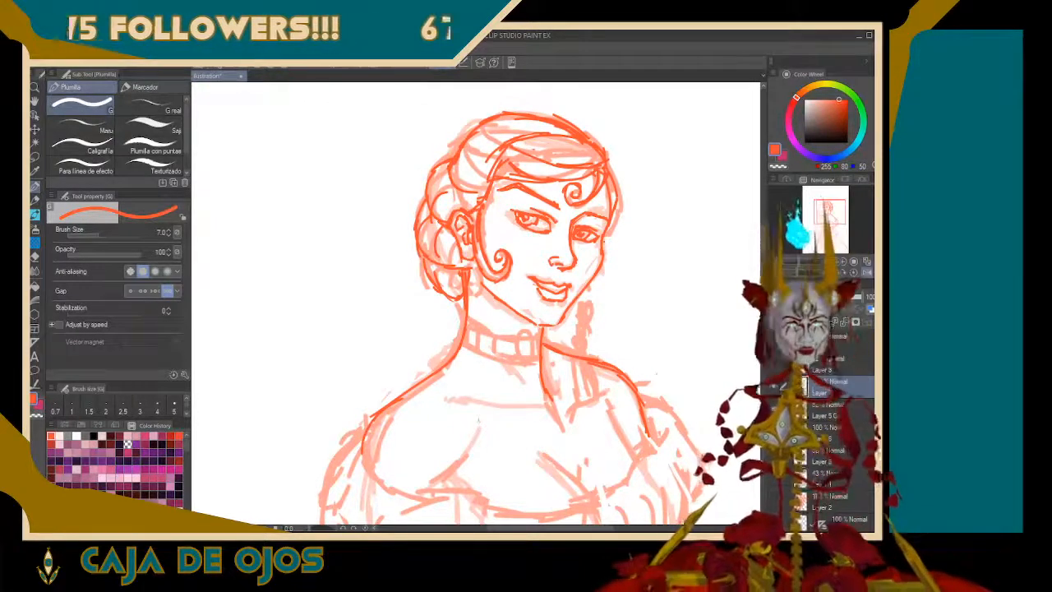
Draw the collarbone lines meeting at the base of the neck, and add the inner contour of the far upper arm
{"action": "mouse_move", "coordinate": [435, 390]}
{"action": "left_mouse_down"}
{"action": "mouse_move", "coordinate": [566, 413]}
{"action": "mouse_move", "coordinate": [567, 398]}
{"action": "mouse_move", "coordinate": [576, 398]}
{"action": "mouse_move", "coordinate": [565, 409]}
{"action": "mouse_move", "coordinate": [597, 369]}
{"action": "left_mouse_up"}
{"action": "key", "text": "ctrl+z"}
{"action": "key", "text": "ctrl+z"}
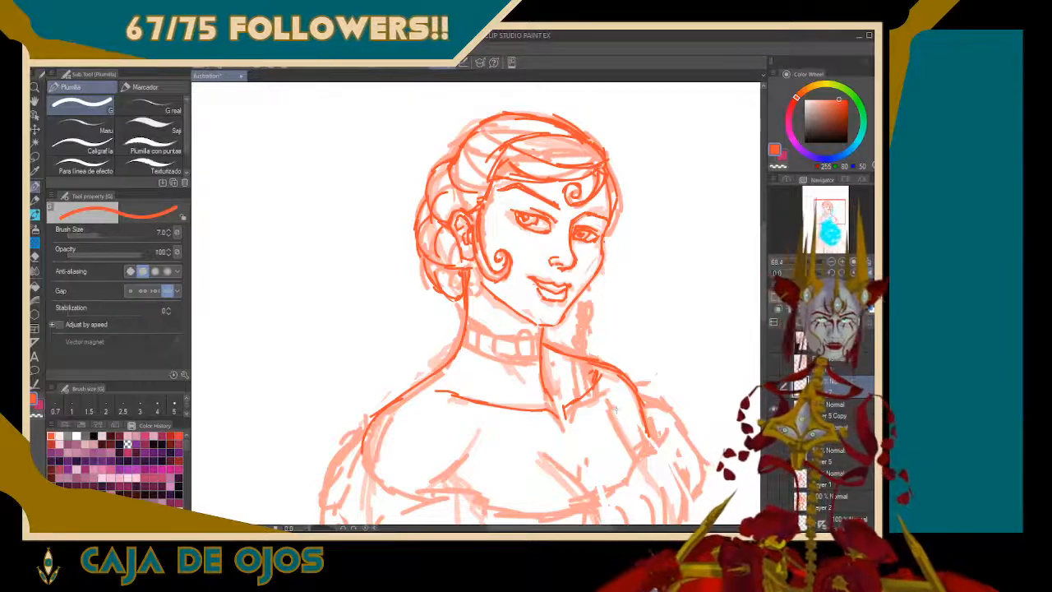
{"action": "left_click_drag", "start_coordinate": [615, 403], "coordinate": [639, 462]}
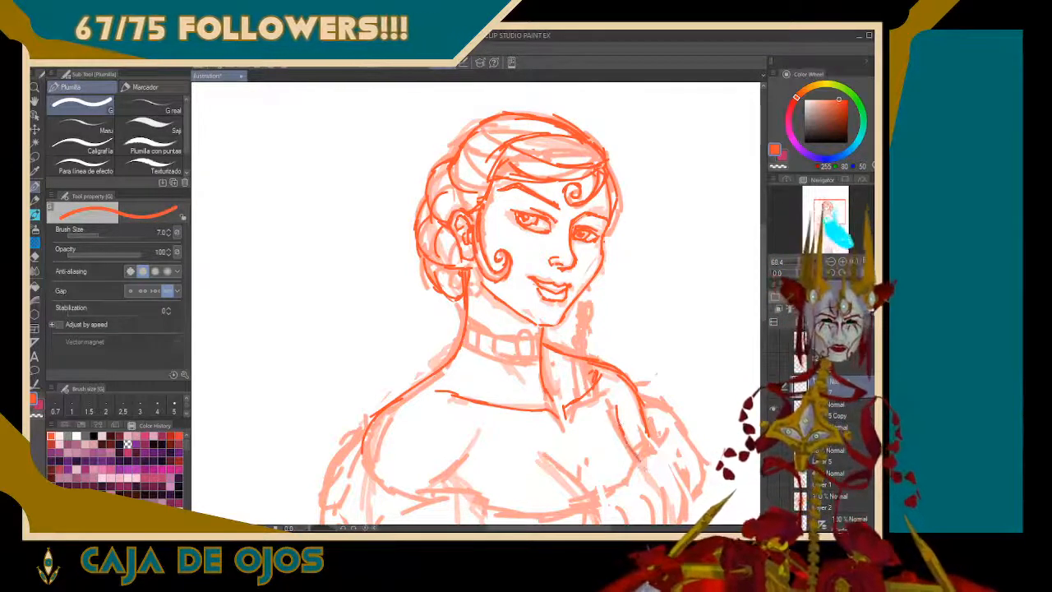
Draw the diagonal bust crease beneath the collarbones, retrying the stroke over the faded rough
{"action": "left_click_drag", "start_coordinate": [540, 453], "coordinate": [594, 498]}
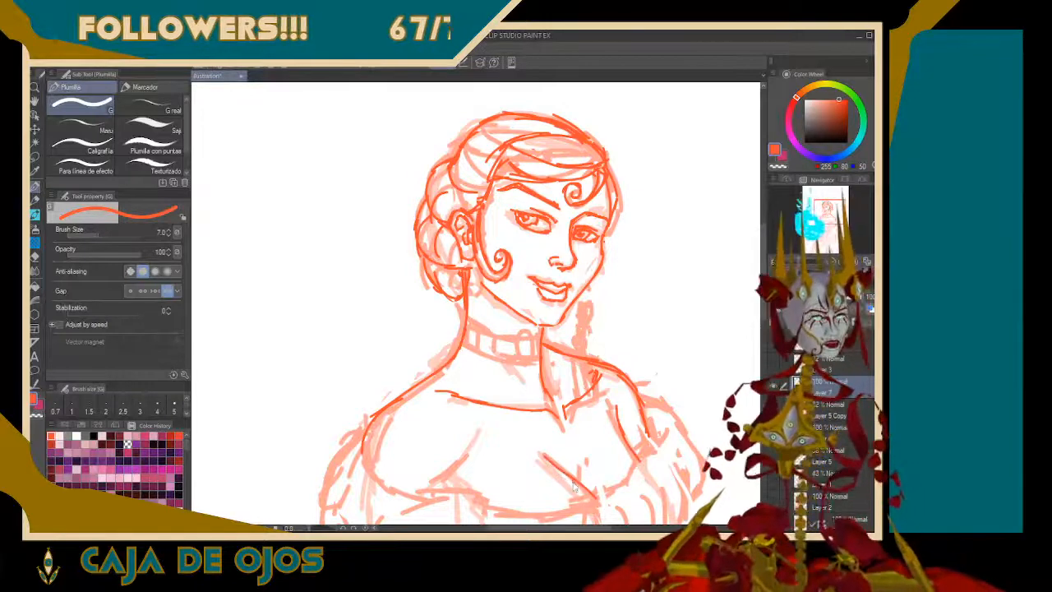
{"action": "key", "text": "ctrl+z"}
{"action": "left_click_drag", "start_coordinate": [541, 452], "coordinate": [590, 489]}
{"action": "left_click_drag", "start_coordinate": [565, 470], "coordinate": [602, 505]}
{"action": "key", "text": "ctrl+z"}
{"action": "key", "text": "ctrl+z"}
{"action": "left_click_drag", "start_coordinate": [542, 451], "coordinate": [576, 477]}
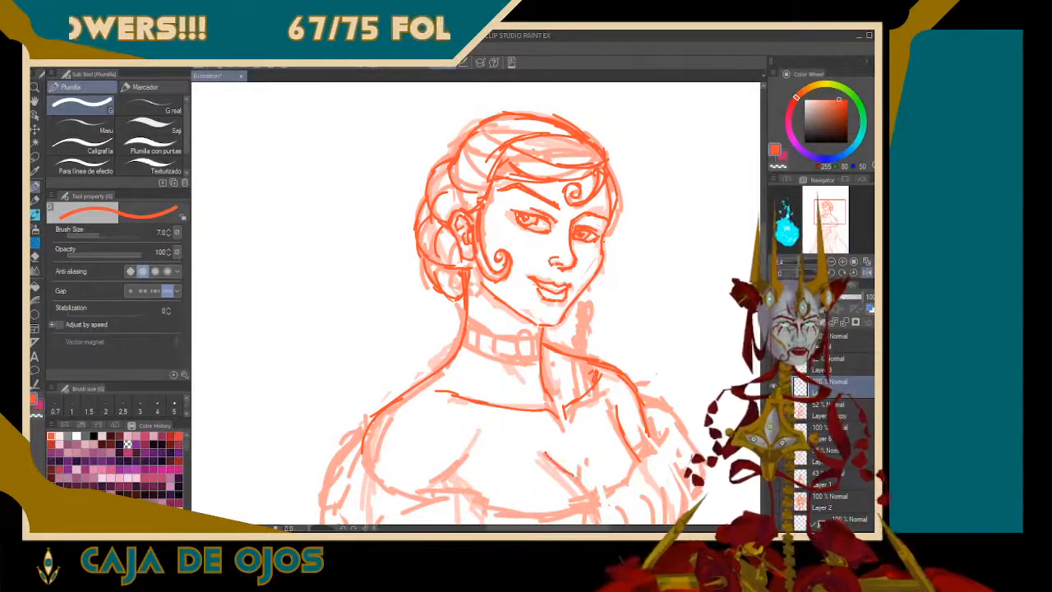
{"action": "key", "text": "ctrl+z"}
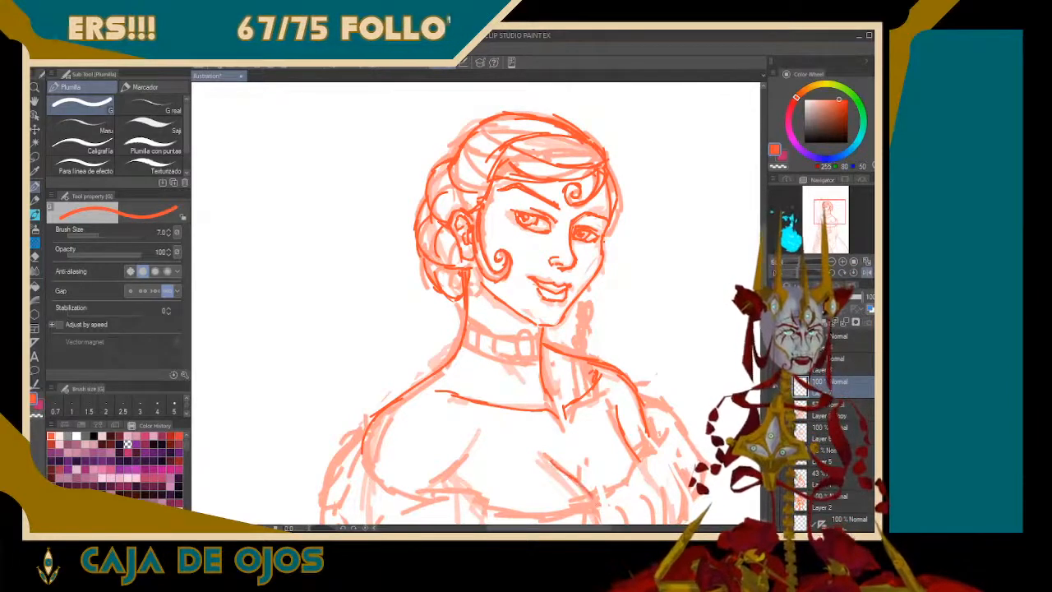
Add a short upward stroke at the lower end of the bust crease and a small crease near the other armpit
{"action": "left_click_drag", "start_coordinate": [580, 482], "coordinate": [587, 453]}
{"action": "key", "text": "ctrl+z"}
{"action": "key", "text": "ctrl+z"}
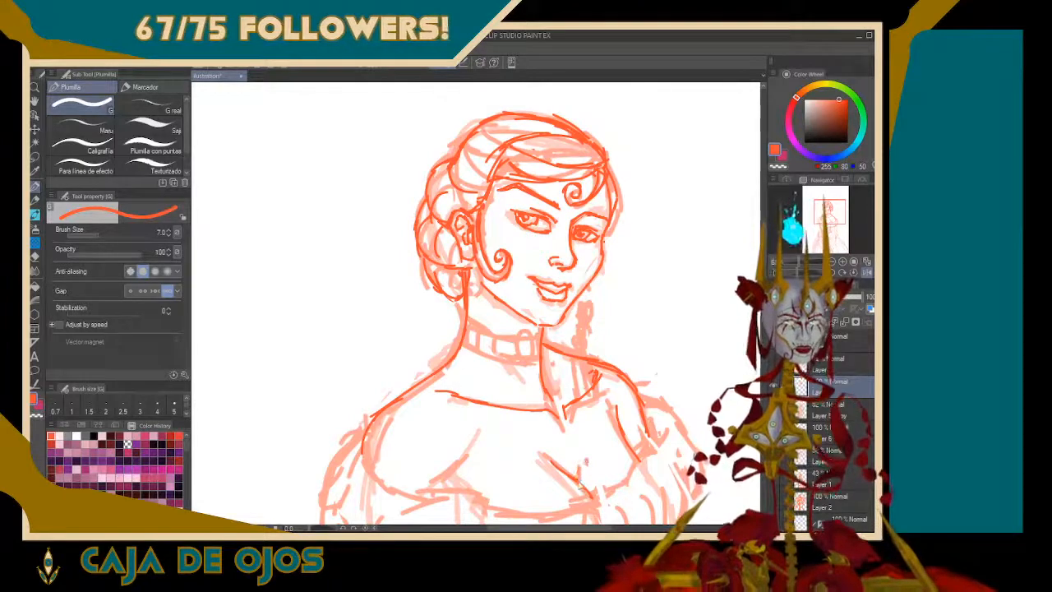
{"action": "left_click_drag", "start_coordinate": [580, 488], "coordinate": [594, 449]}
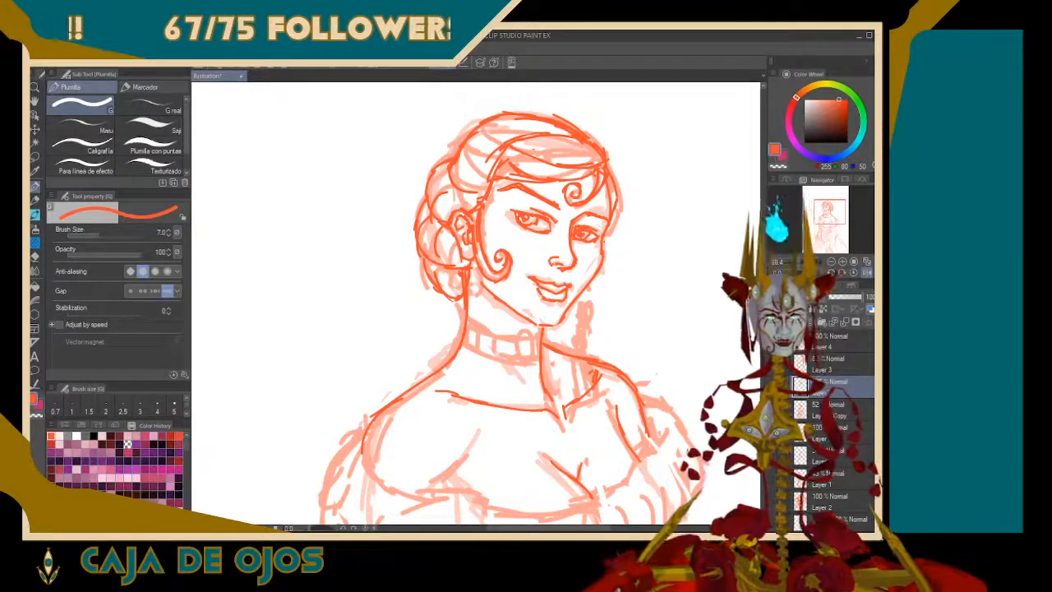
{"action": "left_click_drag", "start_coordinate": [465, 463], "coordinate": [457, 486]}
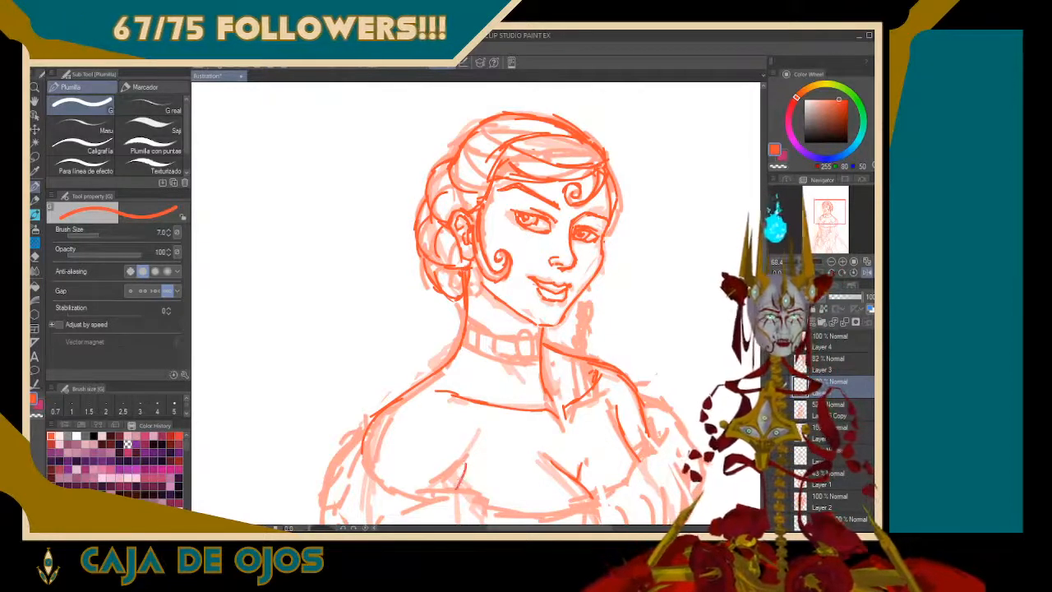
{"action": "key", "text": "ctrl+z"}
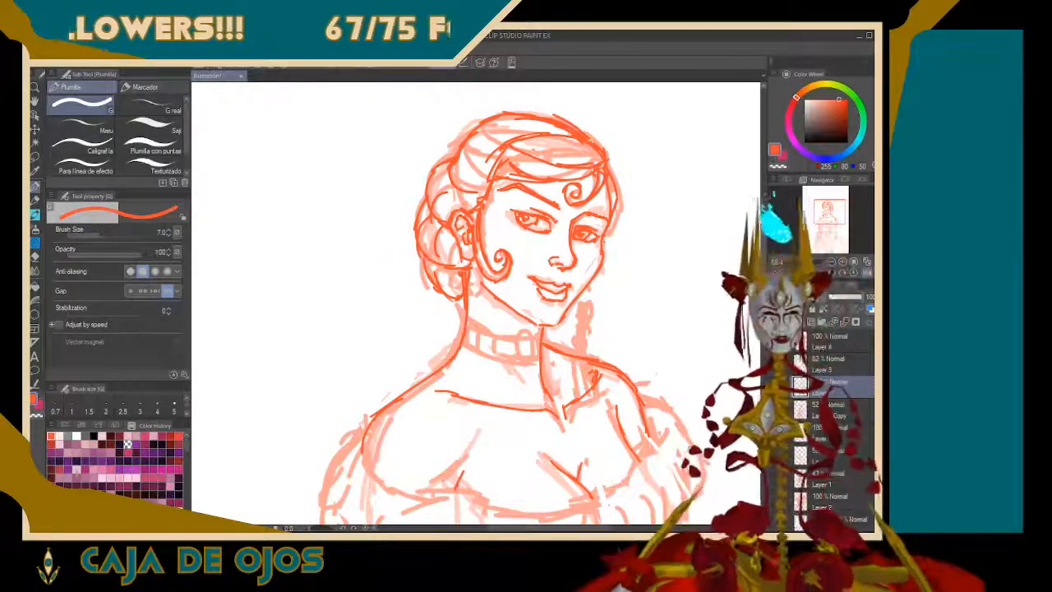
Draw the gown's off-shoulder neckline curving across the chest from arm to arm, mirroring the canvas to finish the far side
{"action": "left_click_drag", "start_coordinate": [831, 213], "coordinate": [830, 212]}
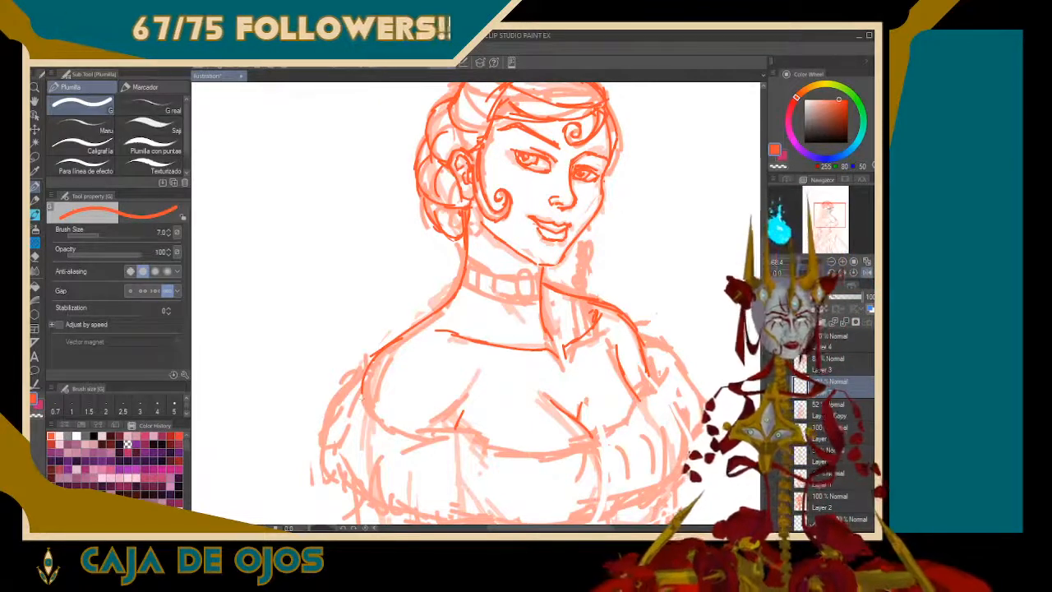
{"action": "mouse_move", "coordinate": [361, 390]}
{"action": "left_mouse_down"}
{"action": "mouse_move", "coordinate": [371, 415]}
{"action": "mouse_move", "coordinate": [437, 437]}
{"action": "mouse_move", "coordinate": [478, 436]}
{"action": "mouse_move", "coordinate": [539, 457]}
{"action": "mouse_move", "coordinate": [621, 444]}
{"action": "left_mouse_up"}
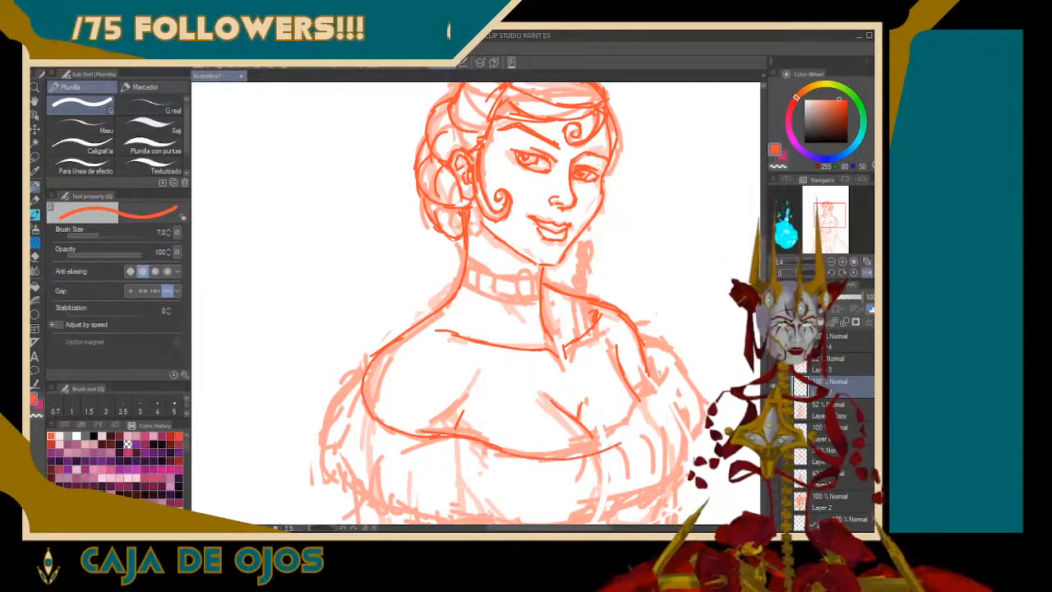
{"action": "key", "text": "ctrl+z"}
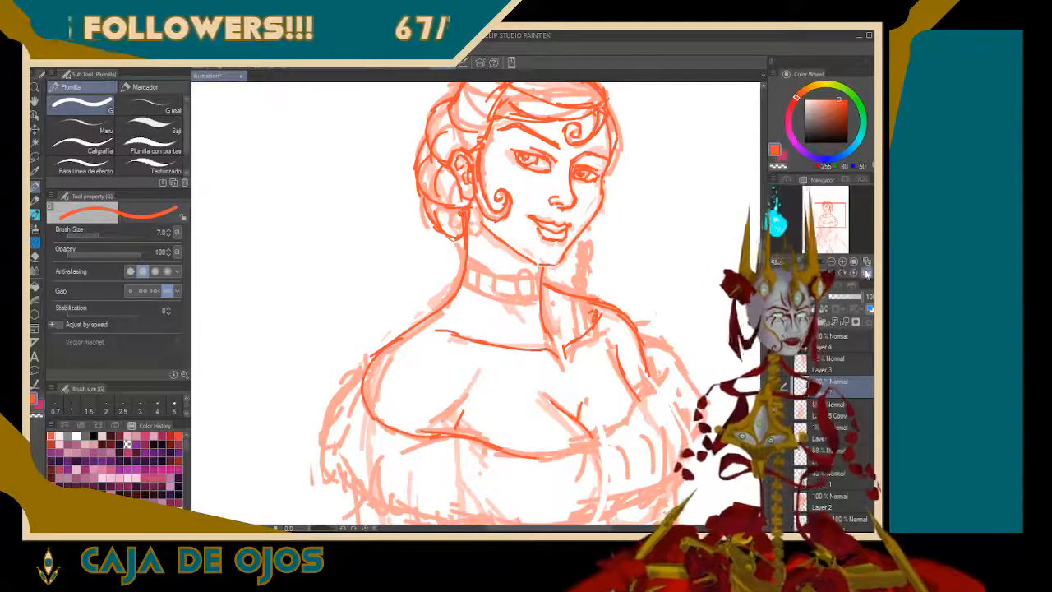
{"action": "left_click", "coordinate": [866, 273]}
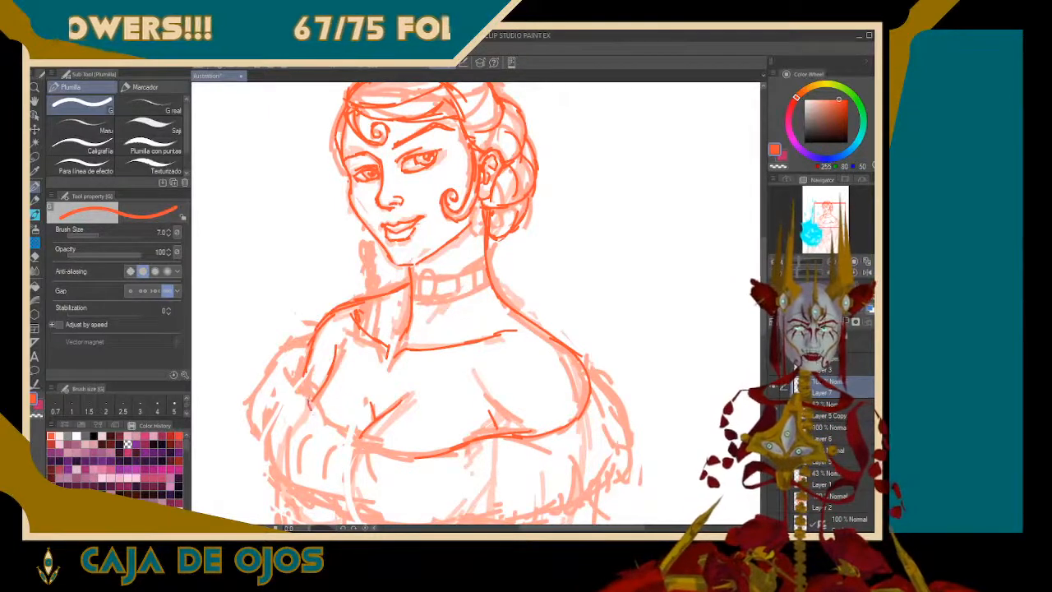
{"action": "left_click_drag", "start_coordinate": [311, 401], "coordinate": [350, 432]}
{"action": "key", "text": "ctrl+z"}
{"action": "mouse_move", "coordinate": [310, 401]}
{"action": "left_mouse_down"}
{"action": "mouse_move", "coordinate": [319, 419]}
{"action": "mouse_move", "coordinate": [378, 451]}
{"action": "mouse_move", "coordinate": [447, 457]}
{"action": "left_mouse_up"}
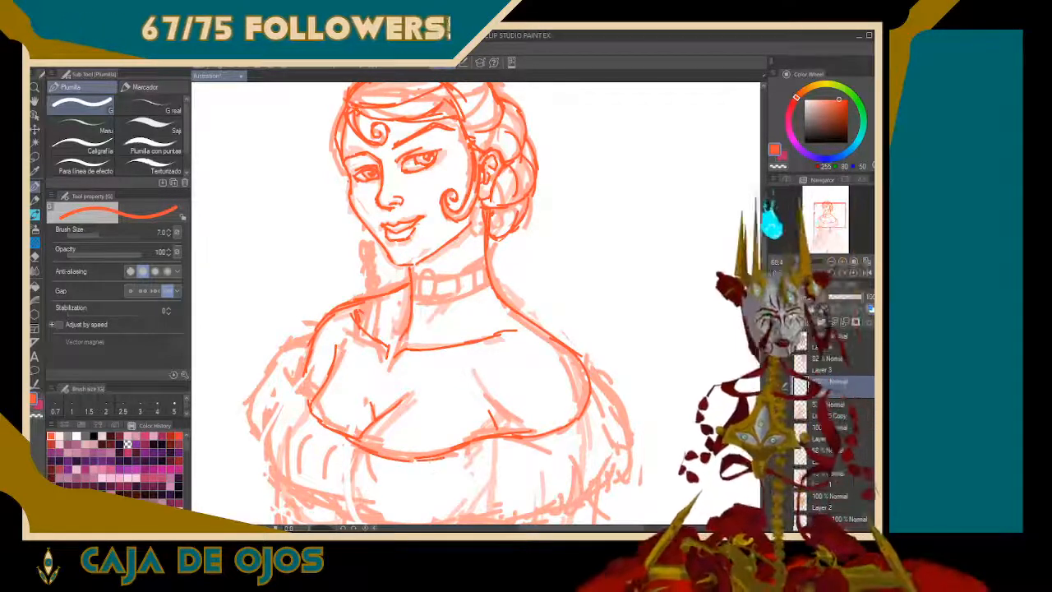
Draw the far sleeve's inner and outer puff contours and begin the lower edge of the off-shoulder band
{"action": "mouse_move", "coordinate": [281, 483]}
{"action": "left_mouse_down"}
{"action": "mouse_move", "coordinate": [267, 422]}
{"action": "mouse_move", "coordinate": [285, 399]}
{"action": "mouse_move", "coordinate": [312, 390]}
{"action": "mouse_move", "coordinate": [321, 399]}
{"action": "mouse_move", "coordinate": [313, 392]}
{"action": "left_mouse_up"}
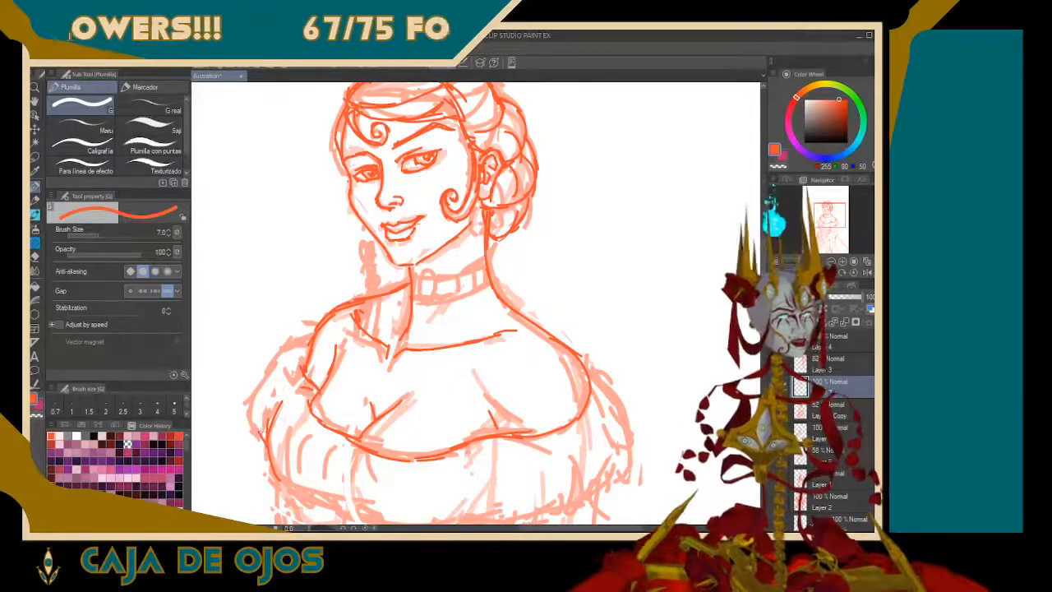
{"action": "mouse_move", "coordinate": [258, 433]}
{"action": "left_mouse_down"}
{"action": "mouse_move", "coordinate": [258, 396]}
{"action": "mouse_move", "coordinate": [295, 337]}
{"action": "mouse_move", "coordinate": [315, 331]}
{"action": "left_mouse_up"}
{"action": "left_click_drag", "start_coordinate": [279, 477], "coordinate": [347, 506]}
{"action": "key", "text": "ctrl+z"}
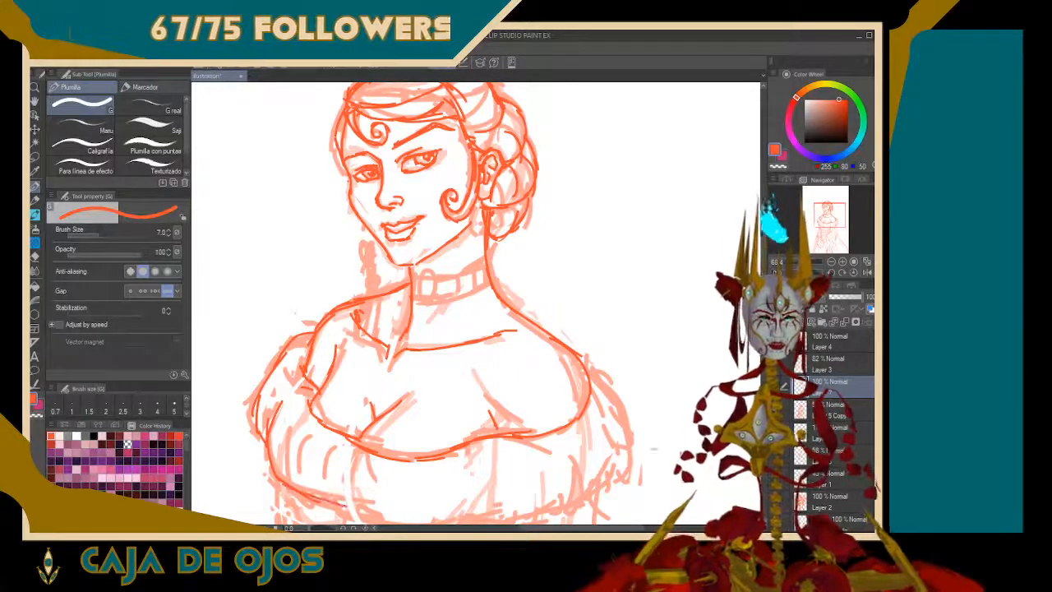
Draw the near sleeve's outer curve and continue the band's lower edge across the torso to meet it
{"action": "mouse_move", "coordinate": [414, 264]}
{"action": "left_mouse_down"}
{"action": "mouse_move", "coordinate": [403, 224]}
{"action": "mouse_move", "coordinate": [373, 183]}
{"action": "left_mouse_up"}
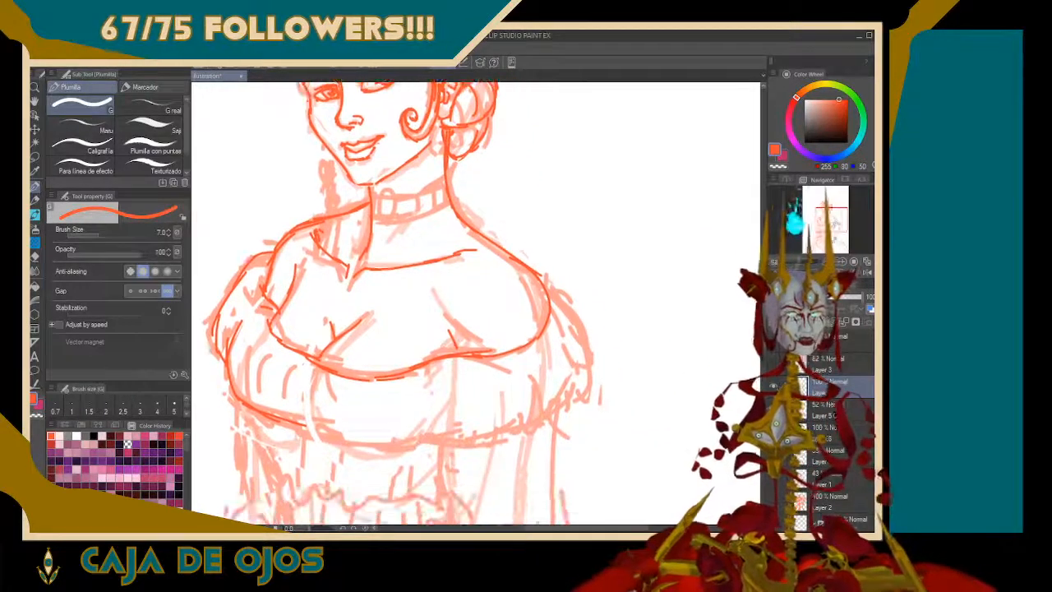
{"action": "mouse_move", "coordinate": [548, 288]}
{"action": "left_mouse_down"}
{"action": "mouse_move", "coordinate": [572, 319]}
{"action": "mouse_move", "coordinate": [584, 373]}
{"action": "mouse_move", "coordinate": [540, 412]}
{"action": "left_mouse_up"}
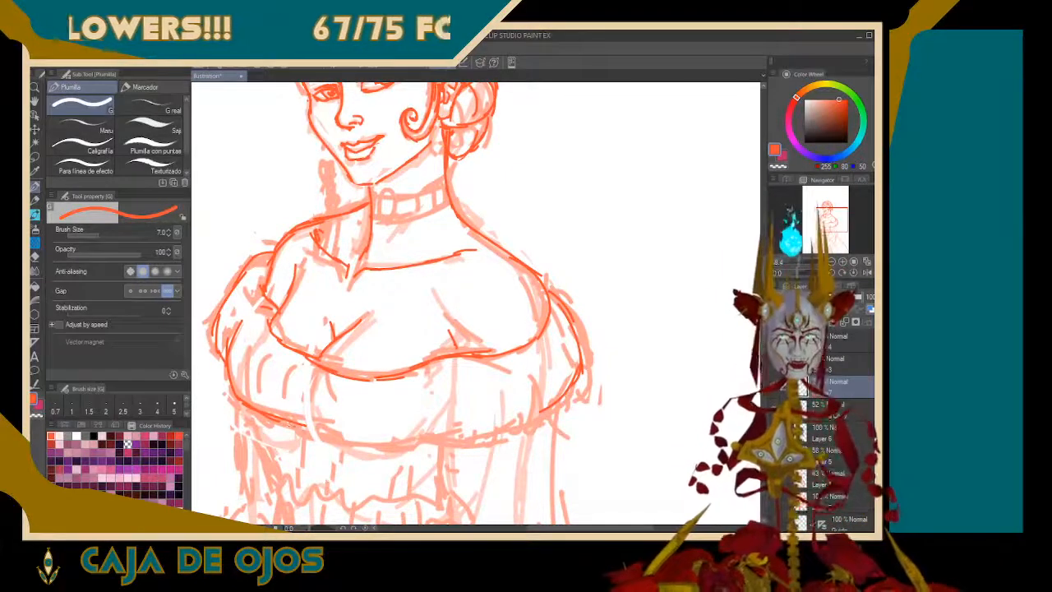
{"action": "mouse_move", "coordinate": [304, 424]}
{"action": "left_mouse_down"}
{"action": "mouse_move", "coordinate": [348, 445]}
{"action": "mouse_move", "coordinate": [450, 444]}
{"action": "left_mouse_up"}
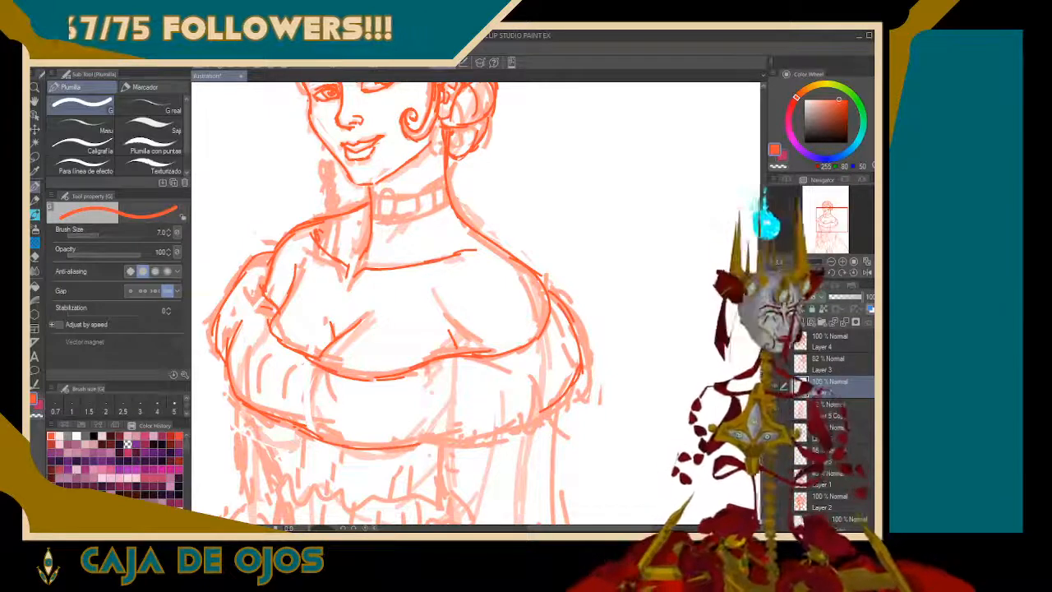
{"action": "left_click_drag", "start_coordinate": [412, 441], "coordinate": [493, 424]}
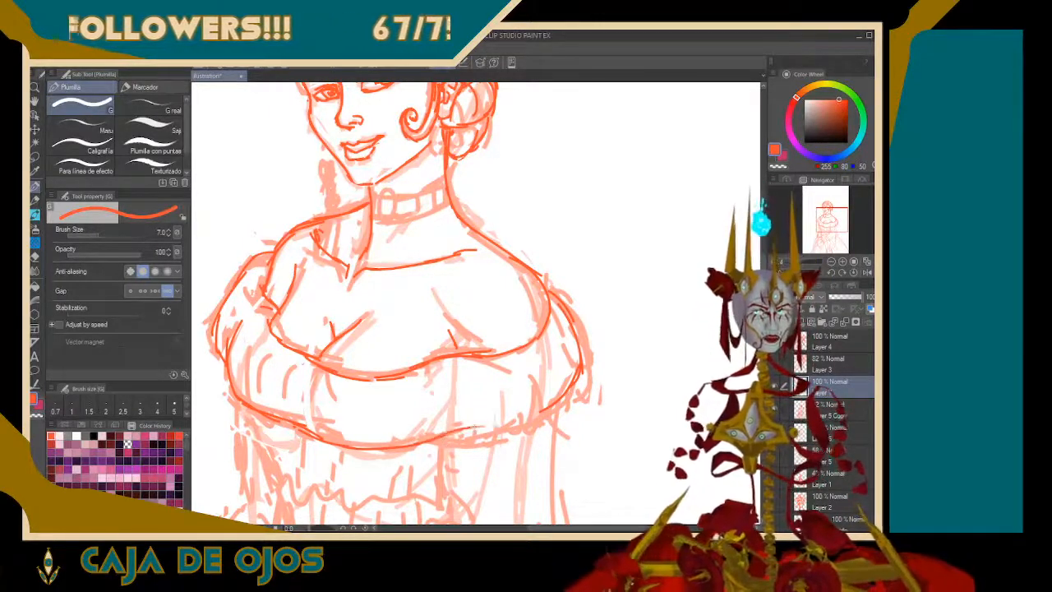
{"action": "key", "text": "ctrl+z"}
{"action": "left_click_drag", "start_coordinate": [465, 428], "coordinate": [561, 406]}
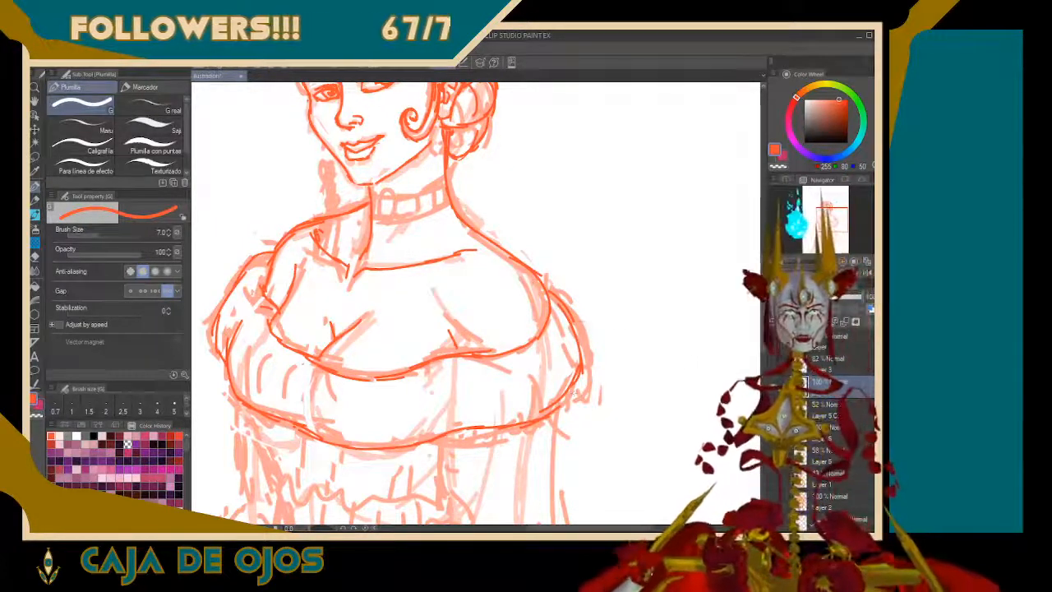
Redraw the outer edges of both sleeve puffs, bringing their contours closer to the arms
{"action": "mouse_move", "coordinate": [555, 292]}
{"action": "left_mouse_down"}
{"action": "mouse_move", "coordinate": [579, 353]}
{"action": "mouse_move", "coordinate": [577, 378]}
{"action": "mouse_move", "coordinate": [564, 379]}
{"action": "left_mouse_up"}
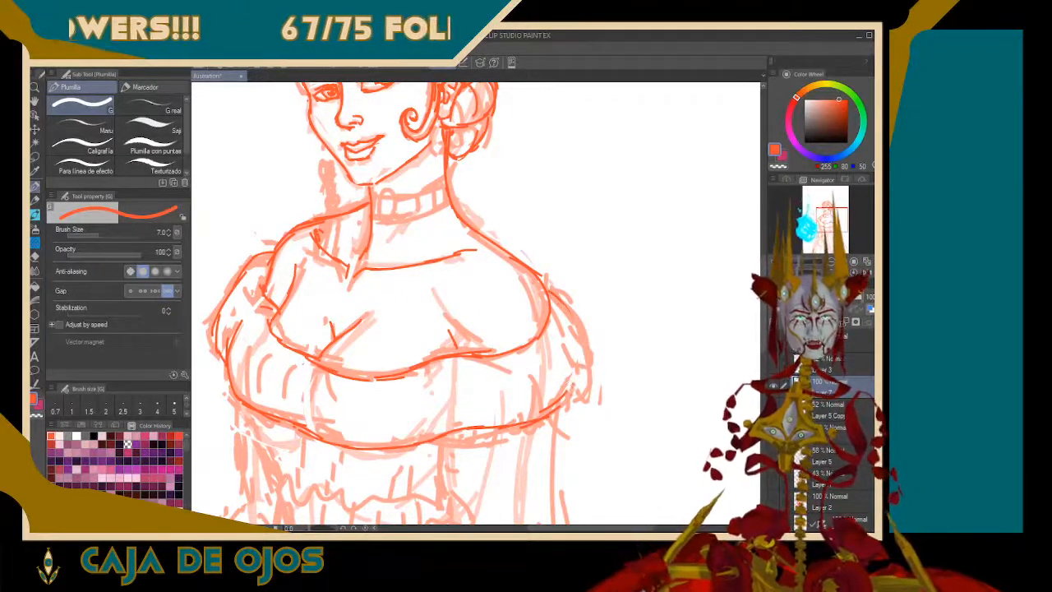
{"action": "mouse_move", "coordinate": [567, 311]}
{"action": "left_mouse_down"}
{"action": "mouse_move", "coordinate": [577, 398]}
{"action": "mouse_move", "coordinate": [529, 426]}
{"action": "left_mouse_up"}
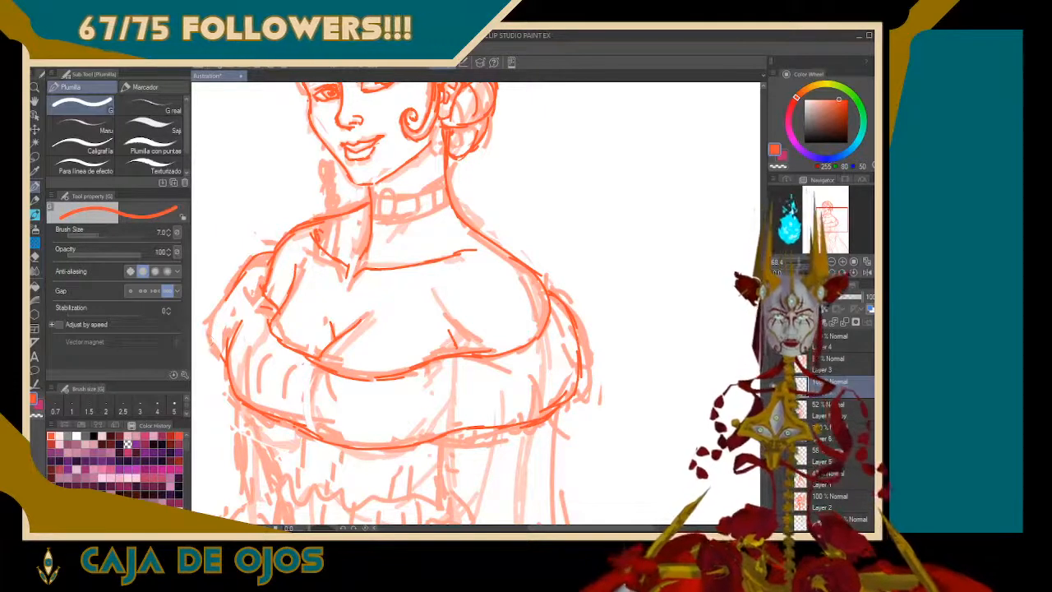
{"action": "left_click_drag", "start_coordinate": [238, 283], "coordinate": [219, 353]}
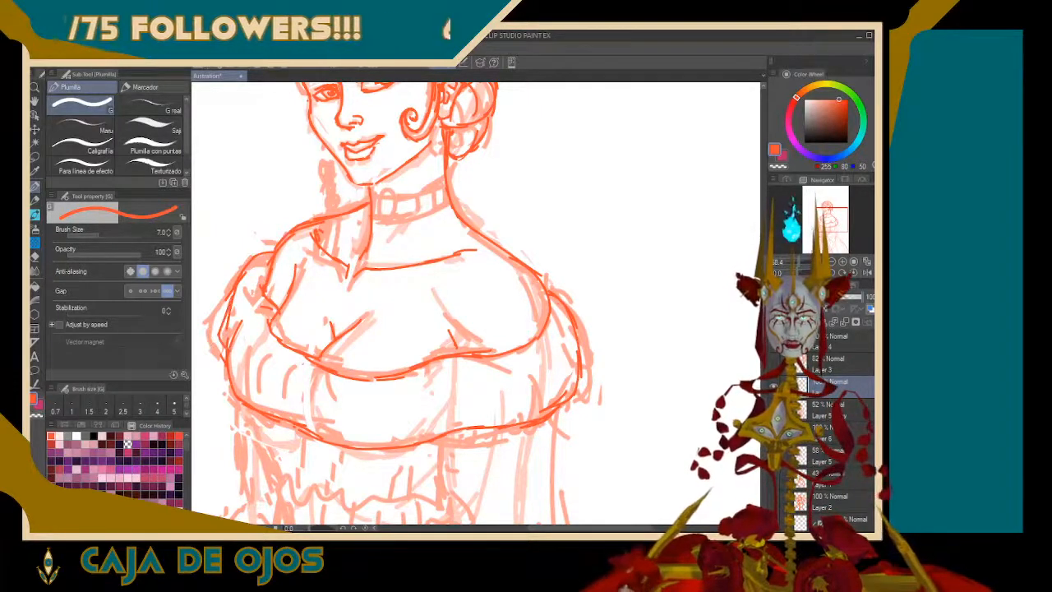
{"action": "left_click_drag", "start_coordinate": [230, 301], "coordinate": [219, 336]}
{"action": "left_click_drag", "start_coordinate": [239, 274], "coordinate": [222, 315]}
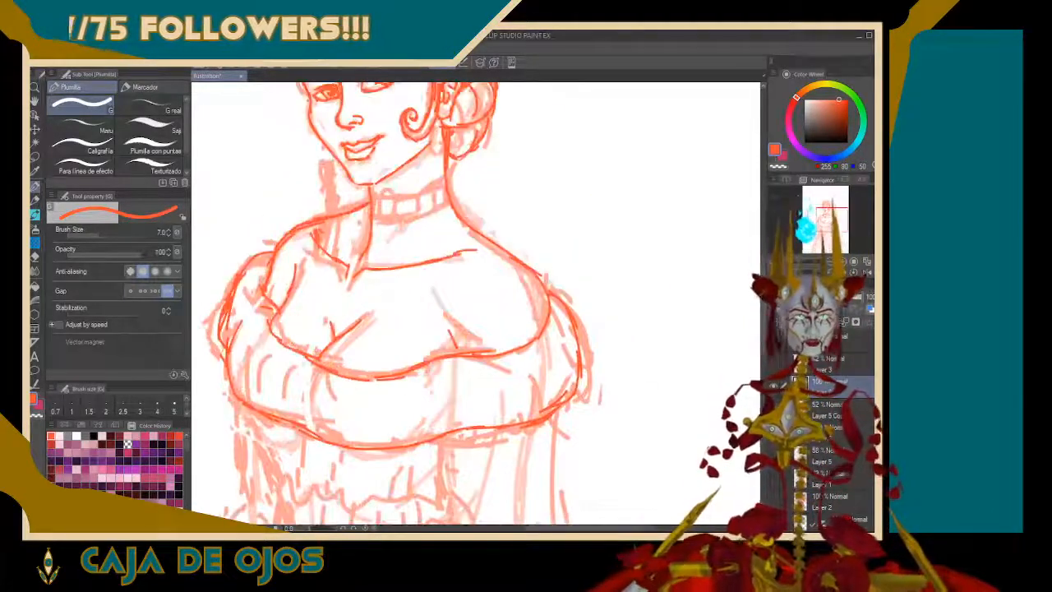
Draw the first wavy ruffle edge across the bodice just below the off-shoulder band
{"action": "mouse_move", "coordinate": [427, 394]}
{"action": "left_mouse_down"}
{"action": "mouse_move", "coordinate": [573, 161]}
{"action": "mouse_move", "coordinate": [497, 285]}
{"action": "left_mouse_up"}
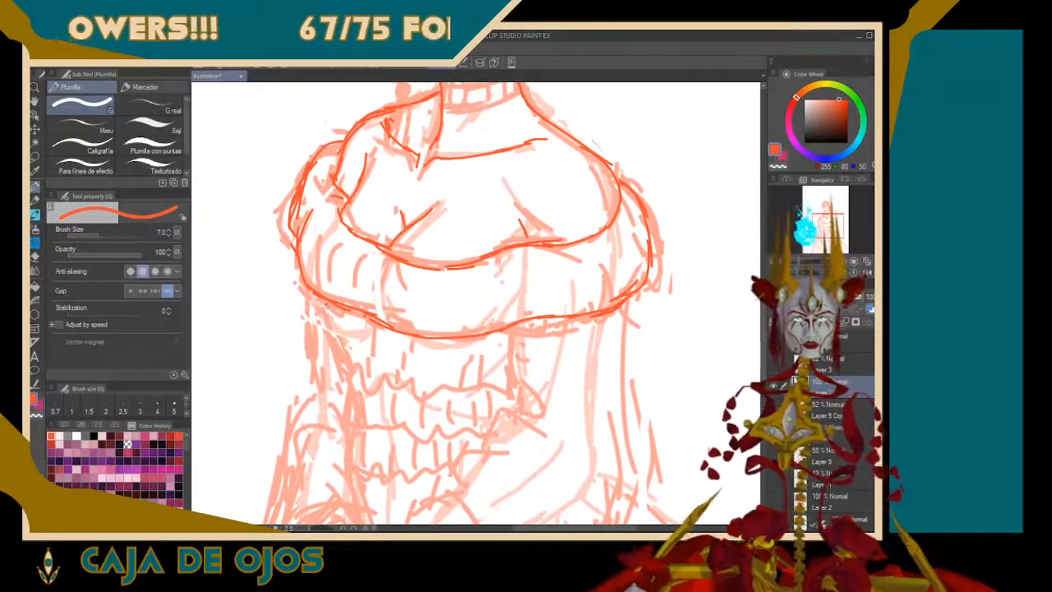
{"action": "mouse_move", "coordinate": [327, 304]}
{"action": "left_mouse_down"}
{"action": "mouse_move", "coordinate": [330, 352]}
{"action": "mouse_move", "coordinate": [382, 373]}
{"action": "mouse_move", "coordinate": [407, 388]}
{"action": "left_mouse_up"}
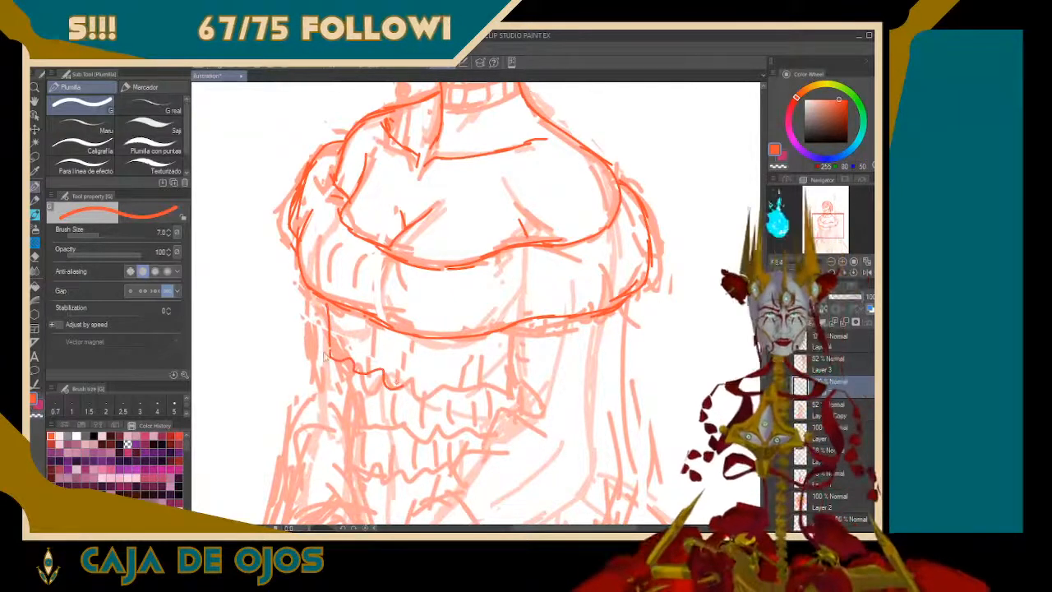
{"action": "key", "text": "ctrl+z"}
{"action": "key", "text": "ctrl+z"}
{"action": "mouse_move", "coordinate": [329, 303]}
{"action": "left_mouse_down"}
{"action": "mouse_move", "coordinate": [323, 343]}
{"action": "mouse_move", "coordinate": [365, 359]}
{"action": "mouse_move", "coordinate": [350, 352]}
{"action": "mouse_move", "coordinate": [421, 371]}
{"action": "mouse_move", "coordinate": [556, 374]}
{"action": "left_mouse_up"}
{"action": "key", "text": "ctrl+z"}
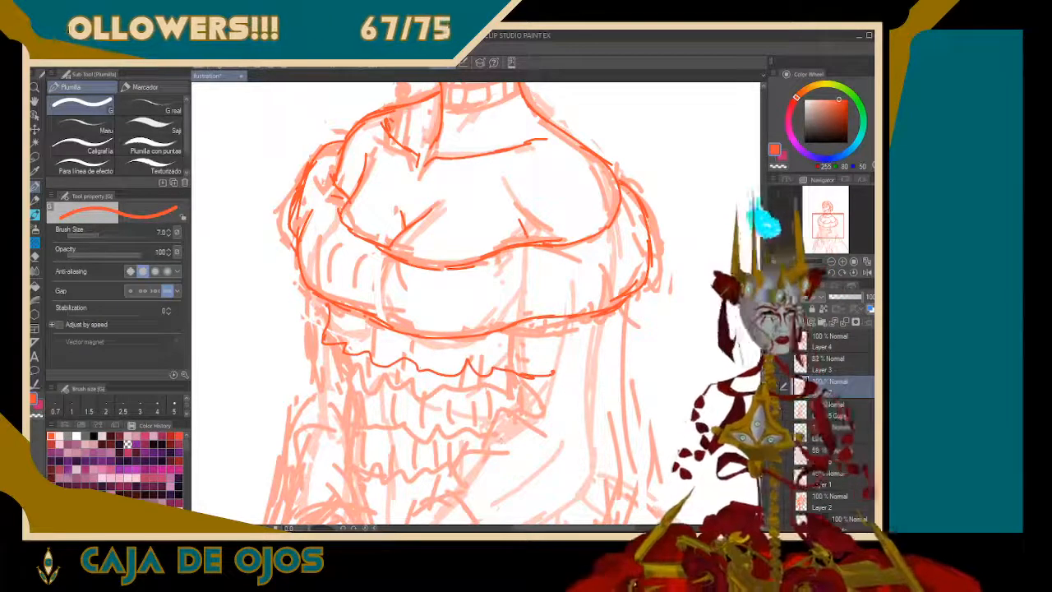
Draw a second wavy ruffle edge across the bodice beneath the first one
{"action": "mouse_move", "coordinate": [338, 373]}
{"action": "left_mouse_down"}
{"action": "mouse_move", "coordinate": [367, 393]}
{"action": "mouse_move", "coordinate": [445, 404]}
{"action": "left_mouse_up"}
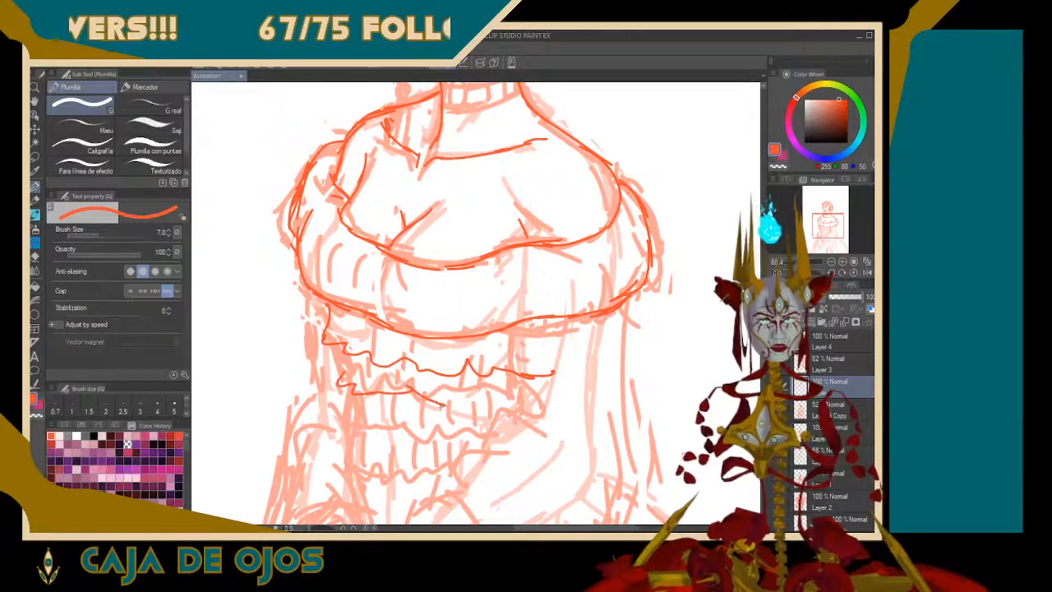
{"action": "key", "text": "ctrl+z"}
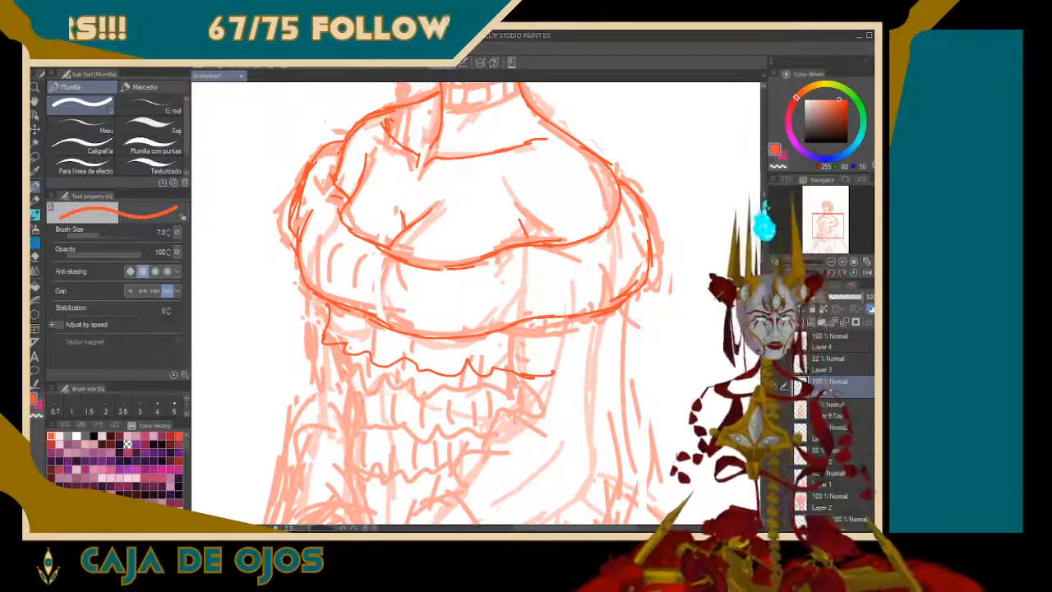
{"action": "left_click_drag", "start_coordinate": [333, 382], "coordinate": [546, 400]}
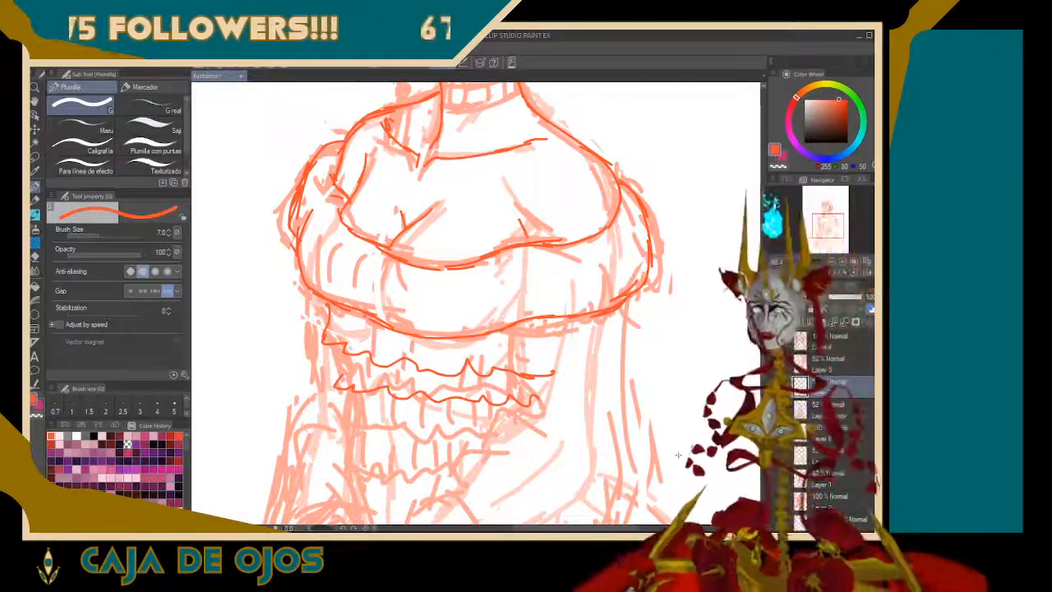
{"action": "left_click_drag", "start_coordinate": [831, 225], "coordinate": [804, 188]}
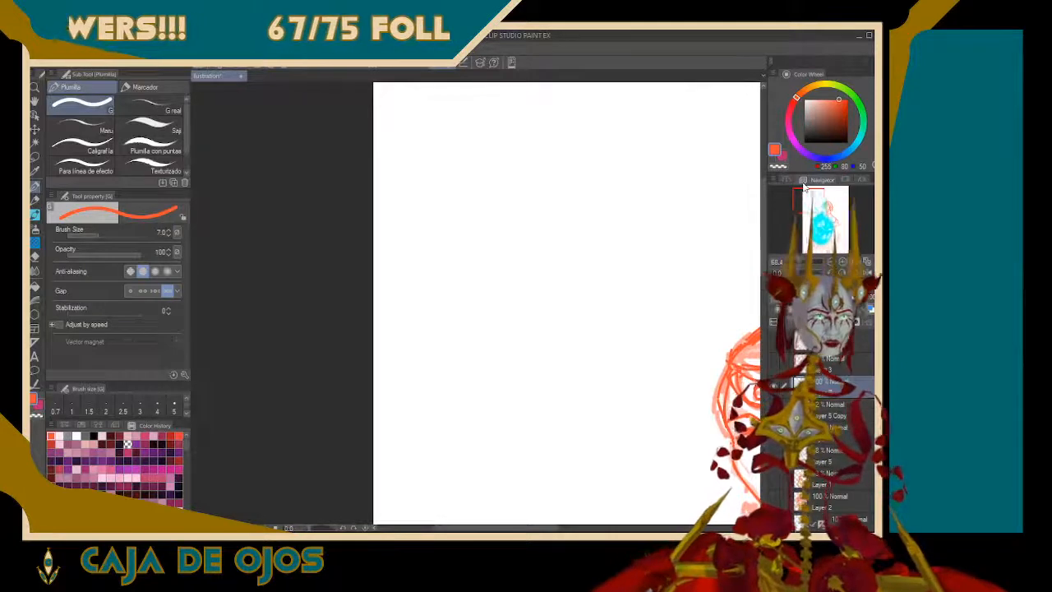
{"action": "mouse_move", "coordinate": [464, 372]}
{"action": "left_mouse_down"}
{"action": "mouse_move", "coordinate": [460, 296]}
{"action": "mouse_move", "coordinate": [476, 284]}
{"action": "mouse_move", "coordinate": [478, 193]}
{"action": "mouse_move", "coordinate": [499, 125]}
{"action": "left_mouse_up"}
{"action": "mouse_move", "coordinate": [484, 239]}
{"action": "left_mouse_down"}
{"action": "mouse_move", "coordinate": [543, 221]}
{"action": "mouse_move", "coordinate": [590, 176]}
{"action": "left_mouse_up"}
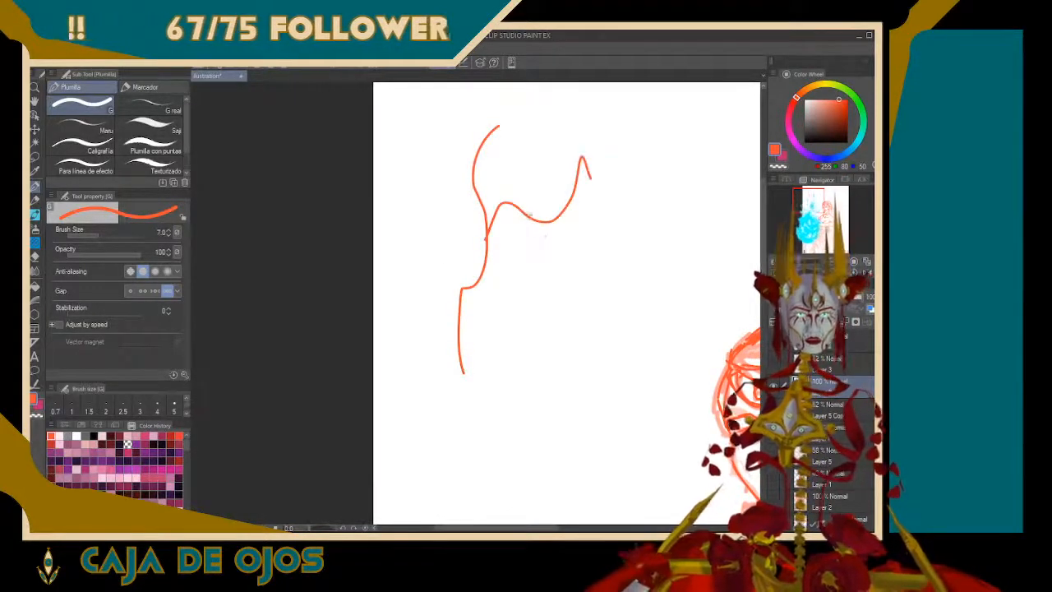
{"action": "mouse_move", "coordinate": [530, 216]}
{"action": "left_mouse_down"}
{"action": "mouse_move", "coordinate": [534, 134]}
{"action": "mouse_move", "coordinate": [590, 138]}
{"action": "left_mouse_up"}
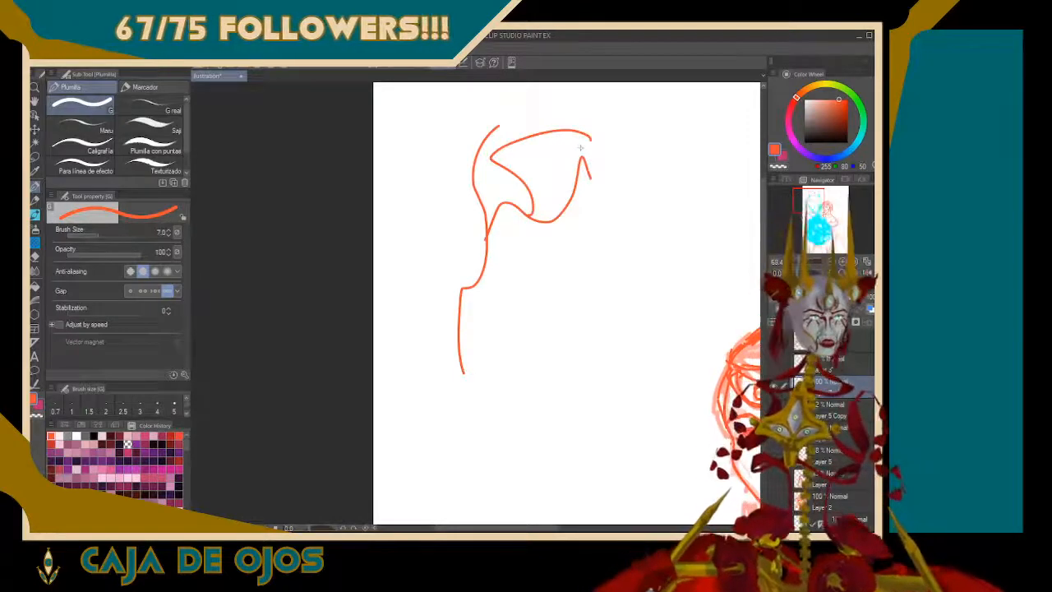
{"action": "left_click_drag", "start_coordinate": [537, 189], "coordinate": [532, 202]}
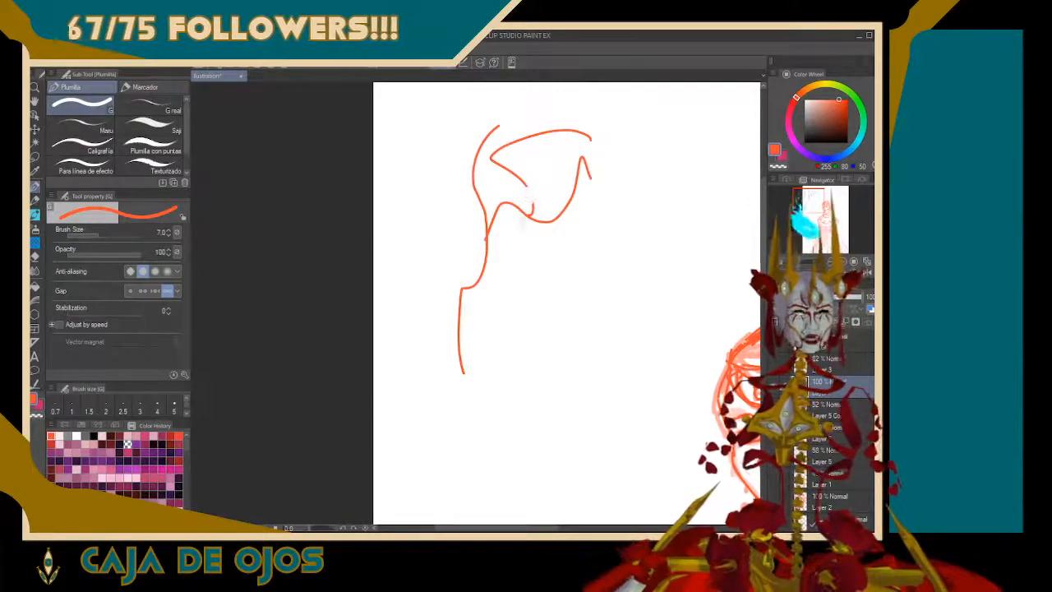
{"action": "mouse_move", "coordinate": [480, 361]}
{"action": "left_mouse_down"}
{"action": "mouse_move", "coordinate": [471, 303]}
{"action": "mouse_move", "coordinate": [505, 115]}
{"action": "mouse_move", "coordinate": [529, 146]}
{"action": "mouse_move", "coordinate": [525, 211]}
{"action": "mouse_move", "coordinate": [584, 159]}
{"action": "left_mouse_up"}
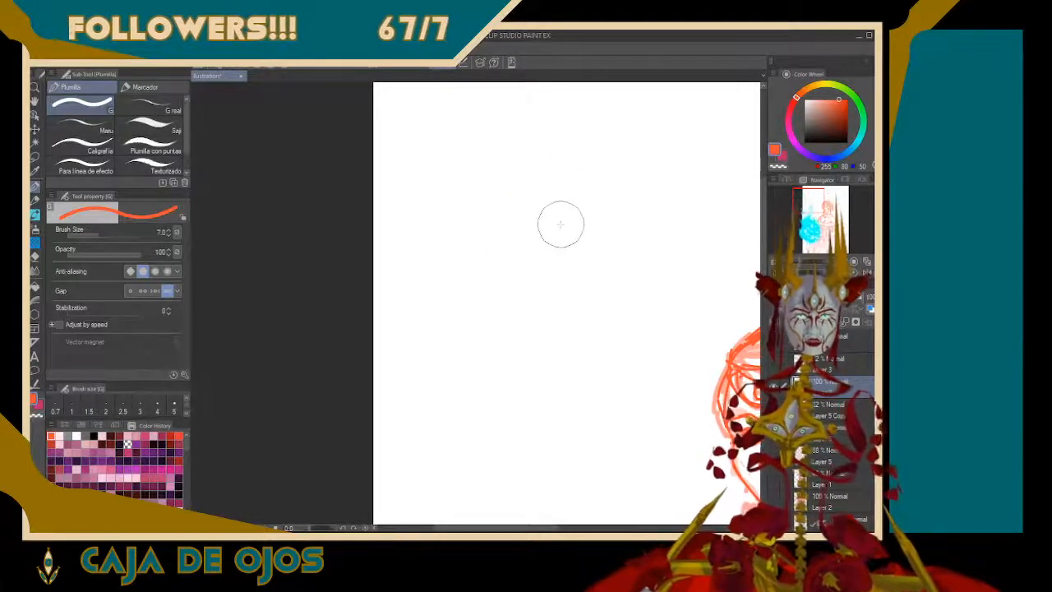
{"action": "mouse_move", "coordinate": [491, 409]}
{"action": "left_mouse_down"}
{"action": "mouse_move", "coordinate": [466, 334]}
{"action": "mouse_move", "coordinate": [483, 301]}
{"action": "mouse_move", "coordinate": [470, 272]}
{"action": "mouse_move", "coordinate": [502, 187]}
{"action": "left_mouse_up"}
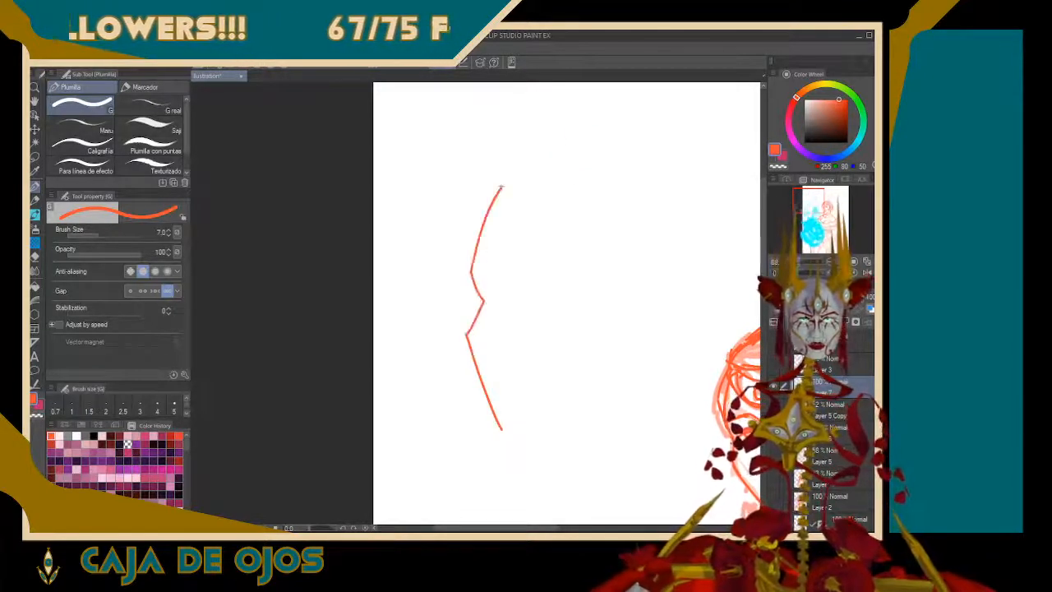
{"action": "mouse_move", "coordinate": [474, 258]}
{"action": "left_mouse_down"}
{"action": "mouse_move", "coordinate": [454, 223]}
{"action": "mouse_move", "coordinate": [458, 195]}
{"action": "left_mouse_up"}
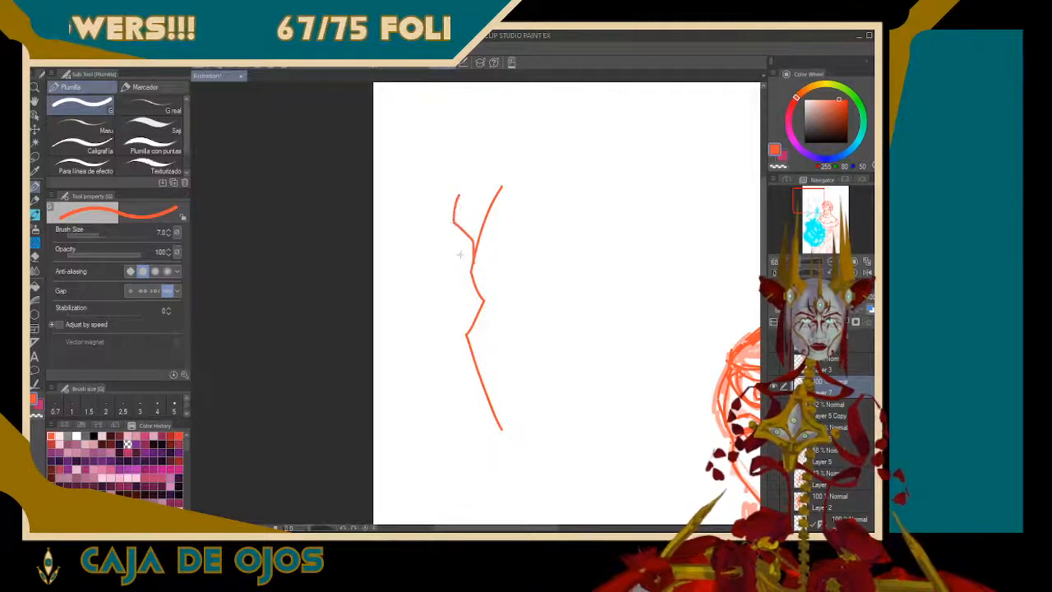
{"action": "mouse_move", "coordinate": [470, 272]}
{"action": "left_mouse_down"}
{"action": "mouse_move", "coordinate": [479, 304]}
{"action": "mouse_move", "coordinate": [462, 331]}
{"action": "mouse_move", "coordinate": [477, 467]}
{"action": "left_mouse_up"}
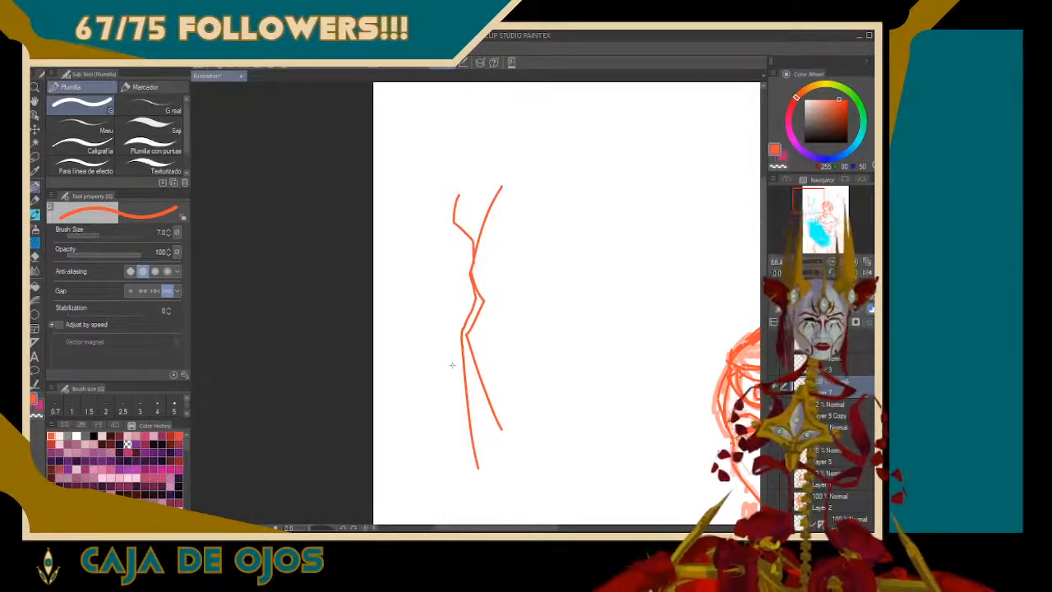
{"action": "key", "text": "ctrl+z"}
{"action": "key", "text": "ctrl+z"}
{"action": "key", "text": "ctrl+z"}
{"action": "key", "text": "ctrl+z"}
{"action": "key", "text": "ctrl+z"}
{"action": "key", "text": "ctrl+z"}
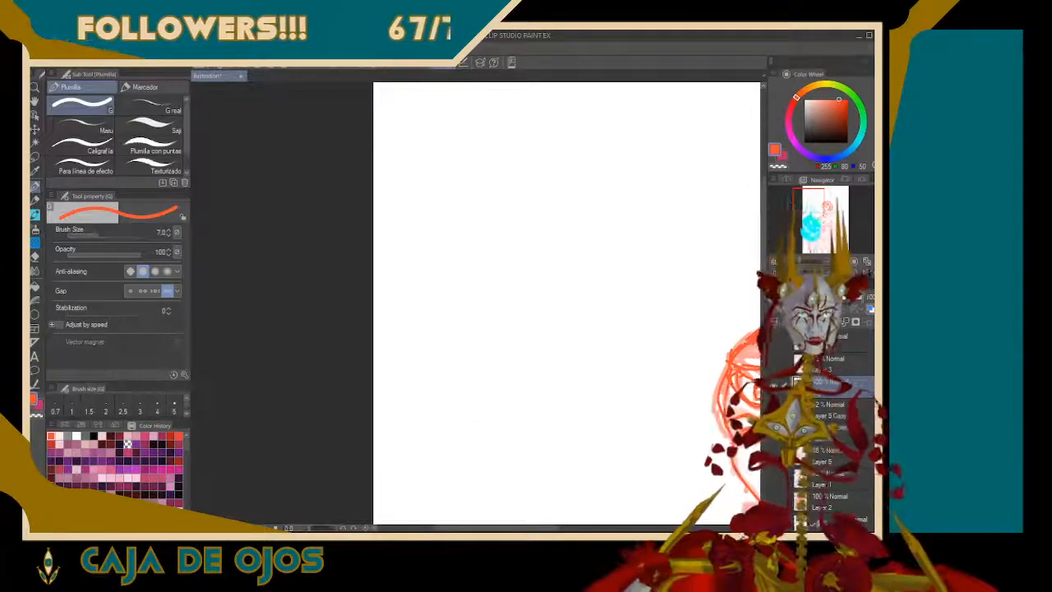
{"action": "mouse_move", "coordinate": [548, 158]}
{"action": "left_mouse_down"}
{"action": "mouse_move", "coordinate": [504, 222]}
{"action": "mouse_move", "coordinate": [503, 269]}
{"action": "mouse_move", "coordinate": [540, 348]}
{"action": "left_mouse_up"}
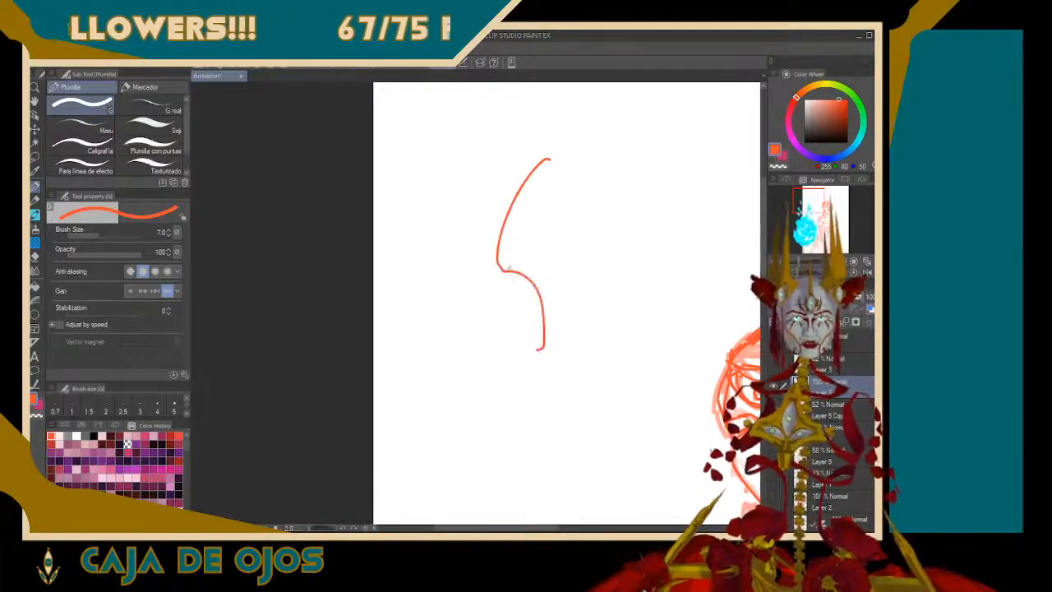
{"action": "left_click_drag", "start_coordinate": [499, 272], "coordinate": [480, 195]}
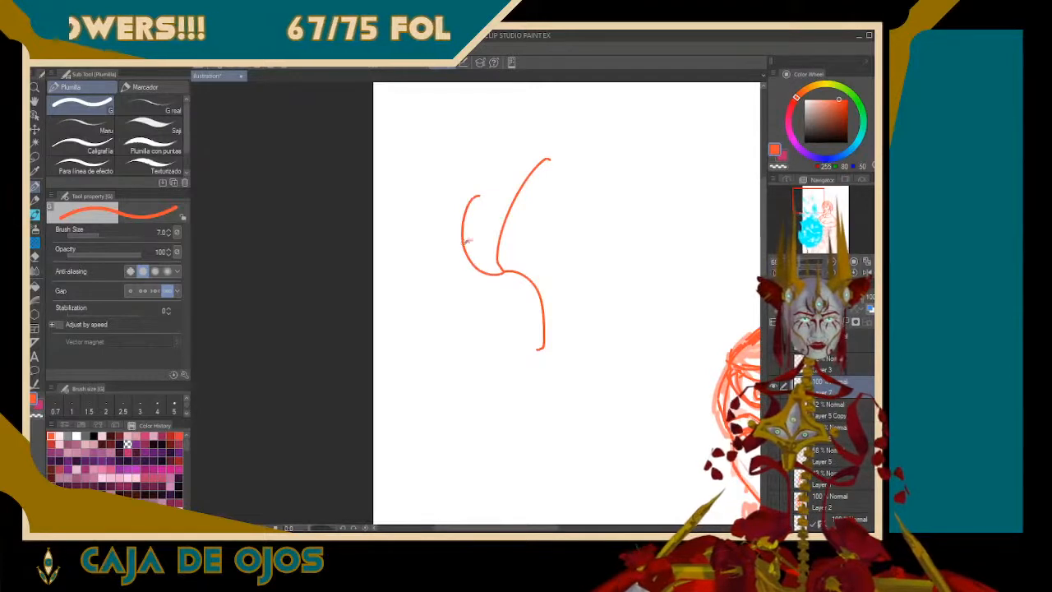
{"action": "left_click_drag", "start_coordinate": [466, 241], "coordinate": [504, 202]}
{"action": "left_click_drag", "start_coordinate": [484, 269], "coordinate": [497, 247]}
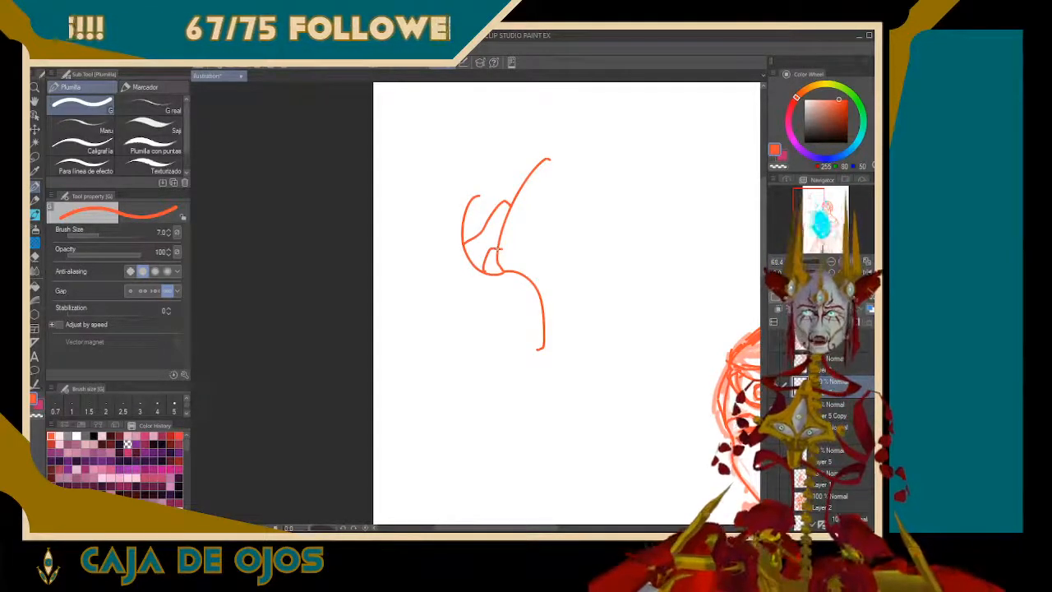
{"action": "mouse_move", "coordinate": [526, 329]}
{"action": "left_mouse_down"}
{"action": "mouse_move", "coordinate": [530, 353]}
{"action": "mouse_move", "coordinate": [505, 246]}
{"action": "mouse_move", "coordinate": [516, 181]}
{"action": "left_mouse_up"}
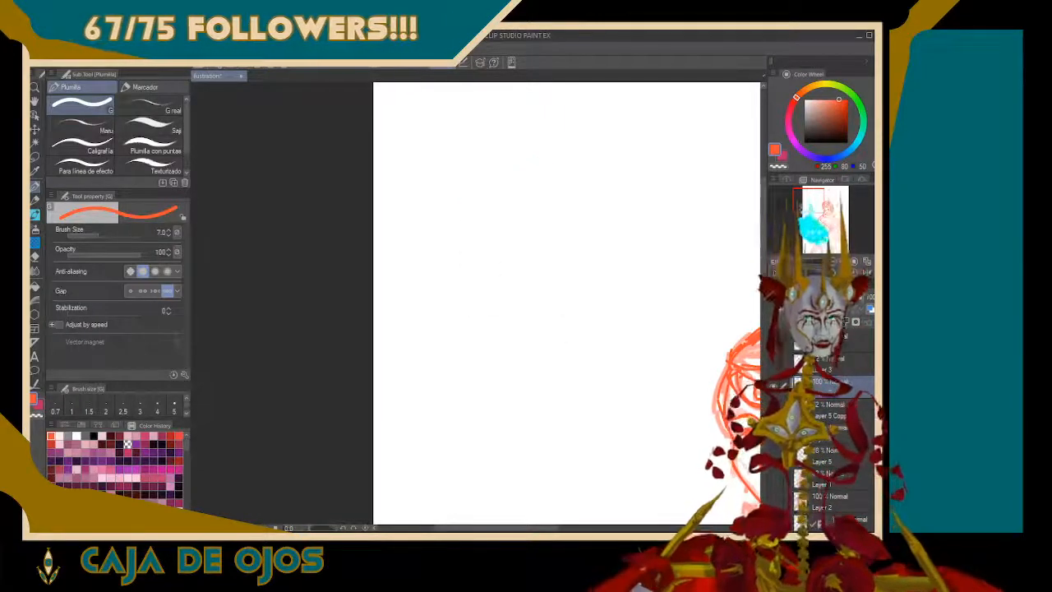
Draw three more wavy ruffle edges down the bodice, below the two existing ones
{"action": "left_click_drag", "start_coordinate": [808, 200], "coordinate": [820, 226]}
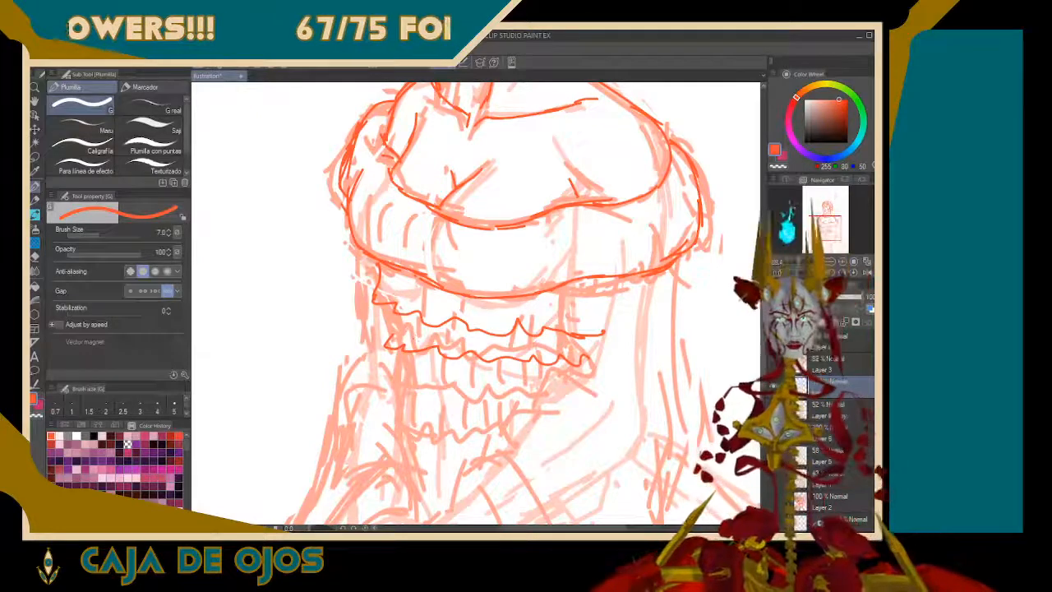
{"action": "mouse_move", "coordinate": [393, 366]}
{"action": "left_mouse_down"}
{"action": "mouse_move", "coordinate": [452, 400]}
{"action": "mouse_move", "coordinate": [582, 400]}
{"action": "left_mouse_up"}
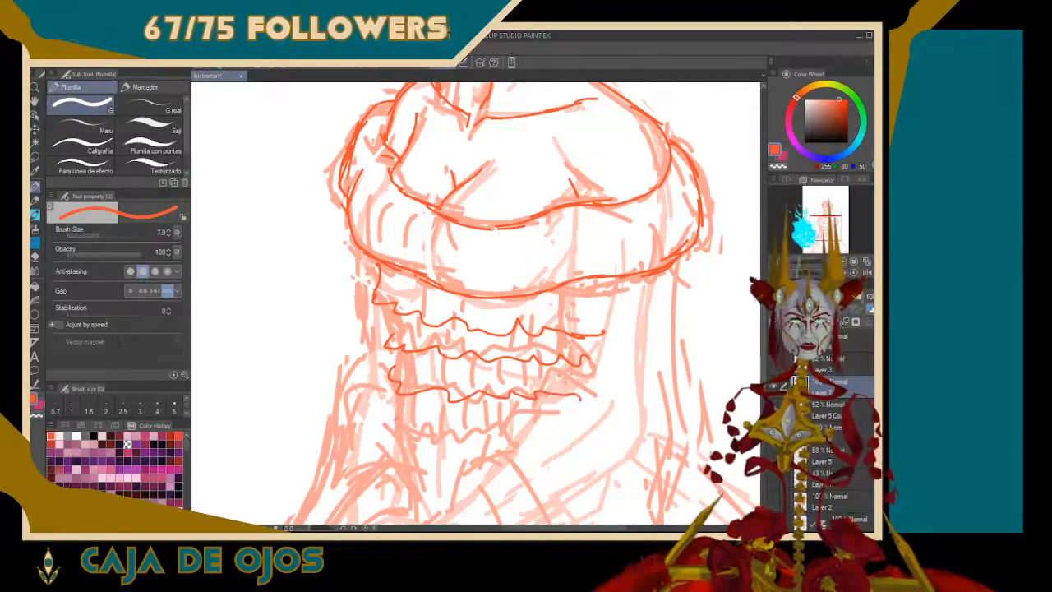
{"action": "mouse_move", "coordinate": [391, 419]}
{"action": "left_mouse_down"}
{"action": "mouse_move", "coordinate": [406, 436]}
{"action": "mouse_move", "coordinate": [471, 442]}
{"action": "mouse_move", "coordinate": [573, 424]}
{"action": "left_mouse_up"}
{"action": "mouse_move", "coordinate": [400, 450]}
{"action": "left_mouse_down"}
{"action": "mouse_move", "coordinate": [402, 470]}
{"action": "mouse_move", "coordinate": [417, 473]}
{"action": "mouse_move", "coordinate": [521, 466]}
{"action": "left_mouse_up"}
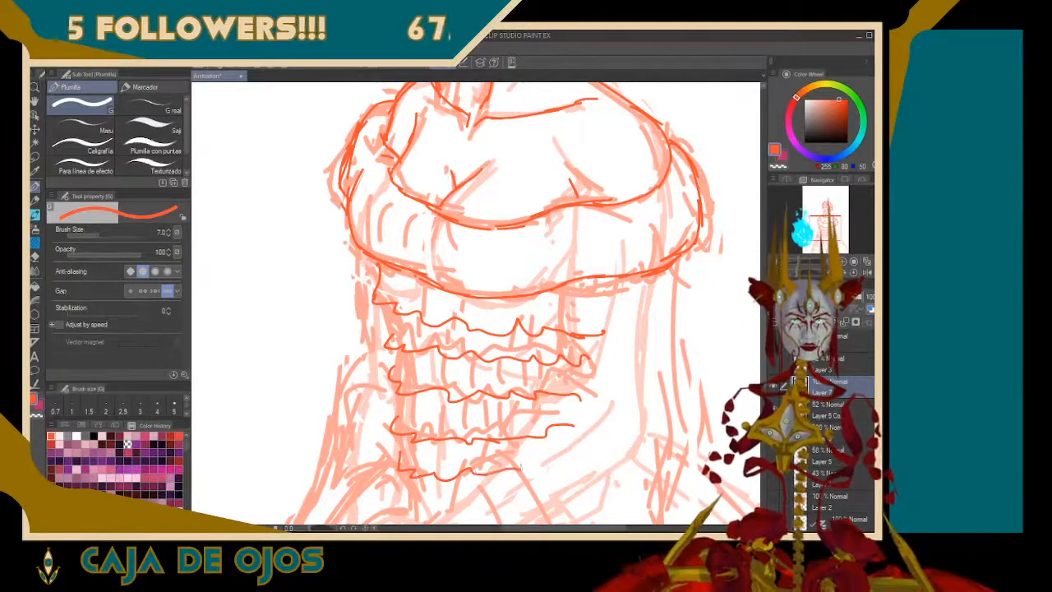
Connect the ruffle tiers with short vertical strokes along the far side of the bodice
{"action": "left_click_drag", "start_coordinate": [392, 372], "coordinate": [386, 307]}
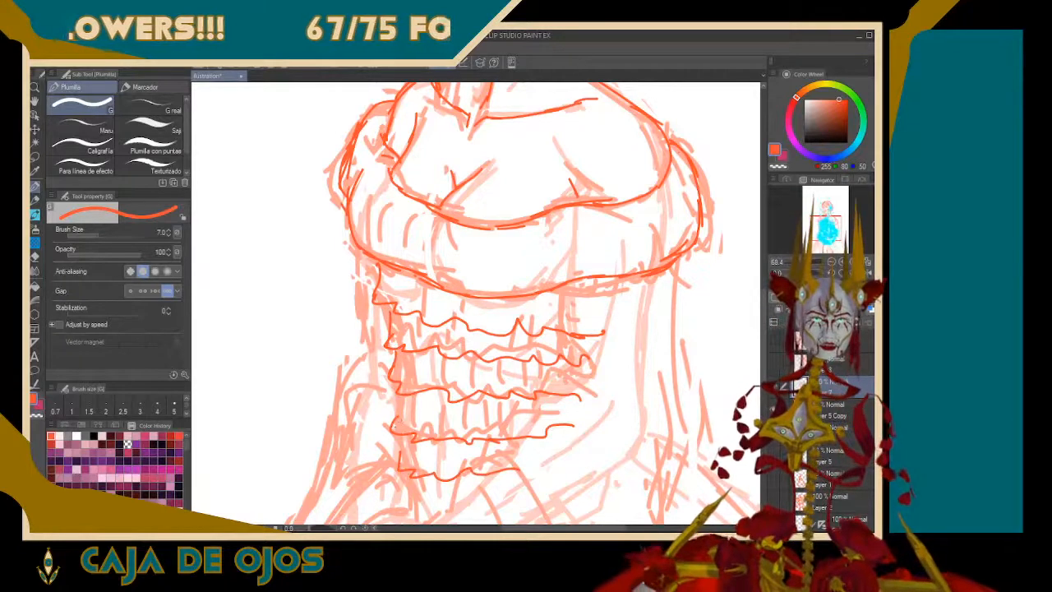
{"action": "left_click_drag", "start_coordinate": [395, 428], "coordinate": [400, 398]}
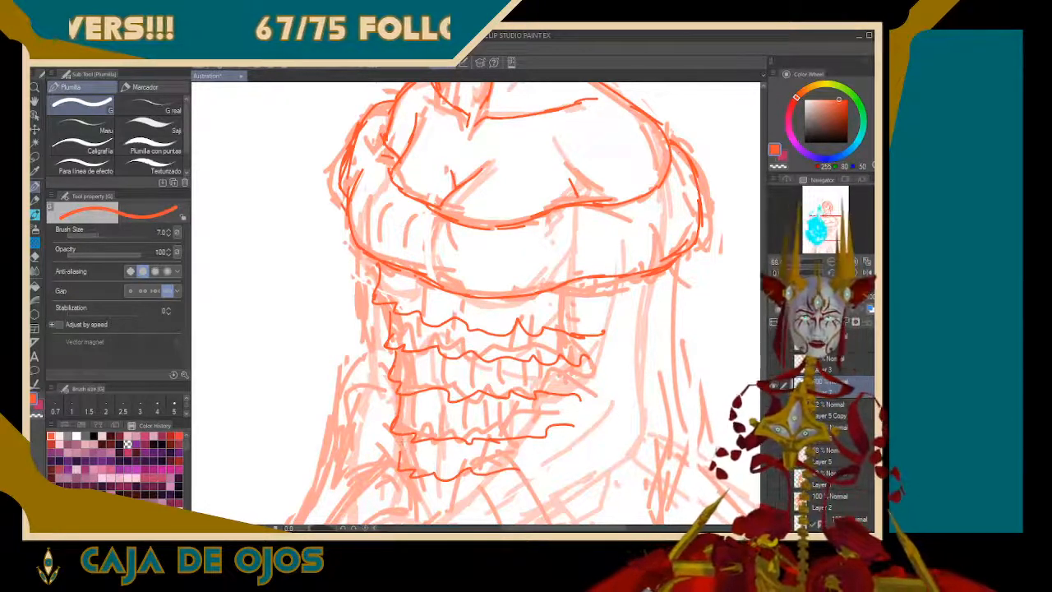
{"action": "left_click_drag", "start_coordinate": [403, 465], "coordinate": [399, 436]}
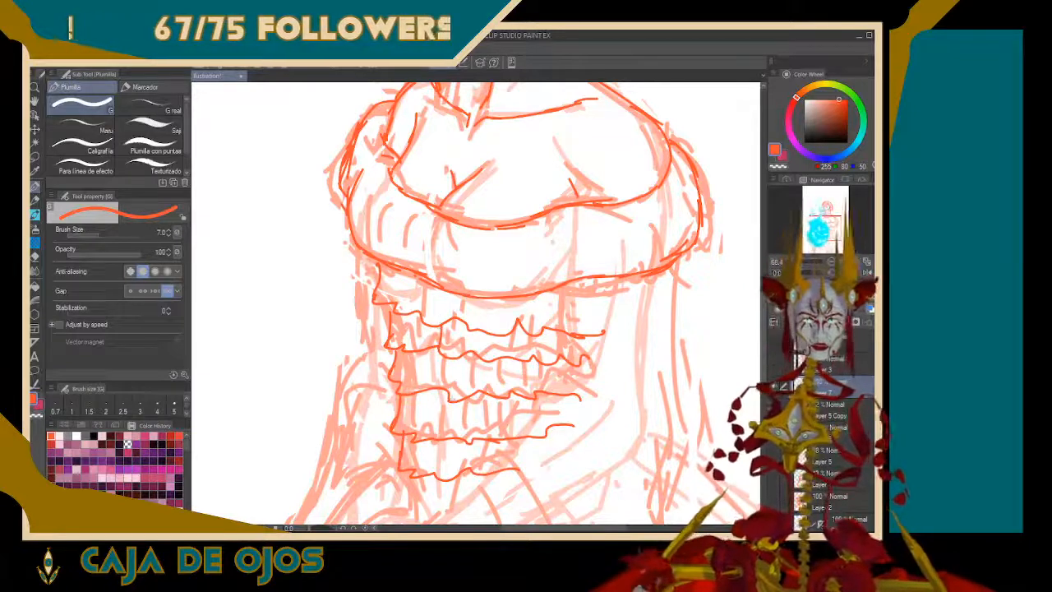
Add the first vertical fold lines inside the upper ruffle tiers, redoing strokes that miss the folds
{"action": "left_click_drag", "start_coordinate": [448, 396], "coordinate": [446, 370]}
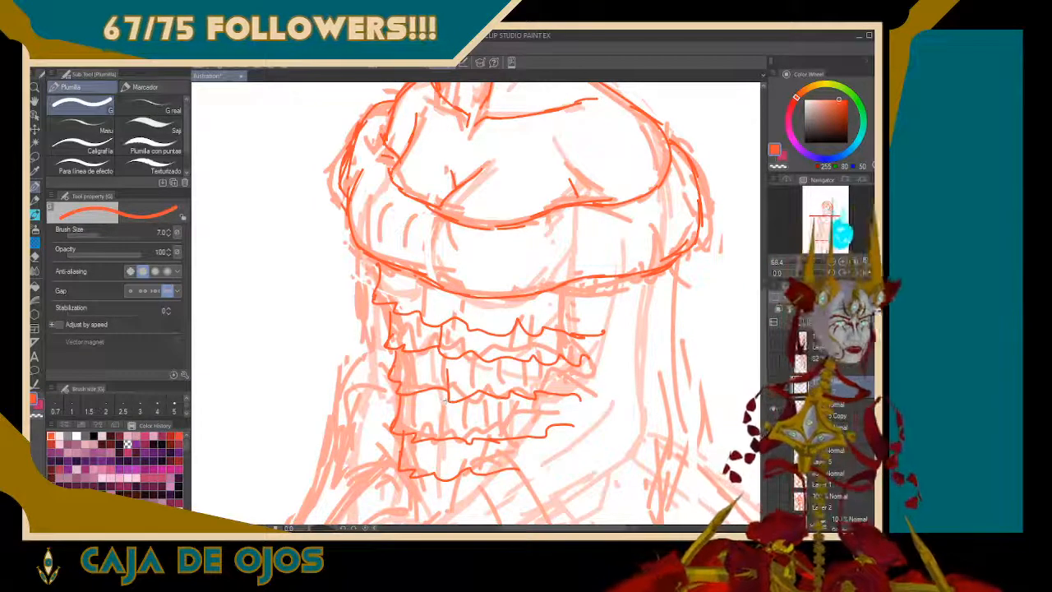
{"action": "key", "text": "ctrl+z"}
{"action": "mouse_move", "coordinate": [449, 368]}
{"action": "left_mouse_down"}
{"action": "mouse_move", "coordinate": [449, 397]}
{"action": "mouse_move", "coordinate": [451, 359]}
{"action": "left_mouse_up"}
{"action": "key", "text": "ctrl+z"}
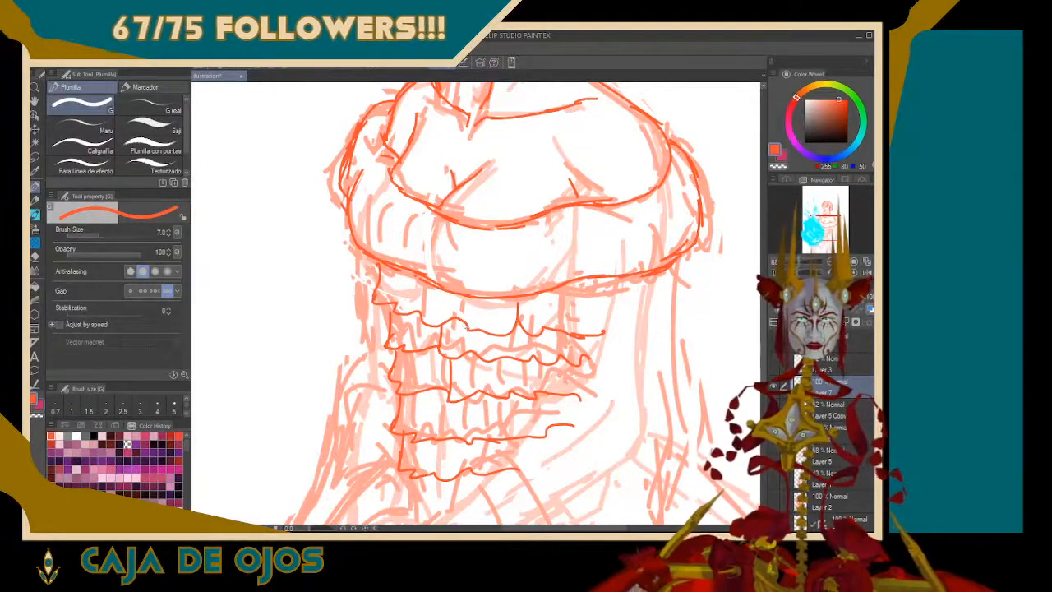
{"action": "left_click_drag", "start_coordinate": [467, 329], "coordinate": [467, 296]}
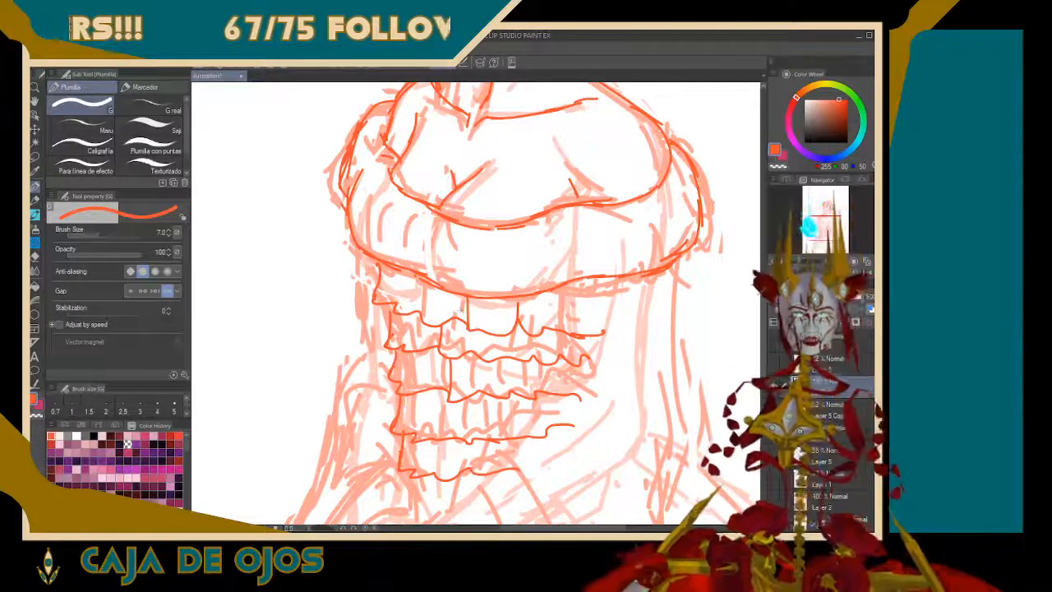
{"action": "left_click_drag", "start_coordinate": [400, 369], "coordinate": [401, 391]}
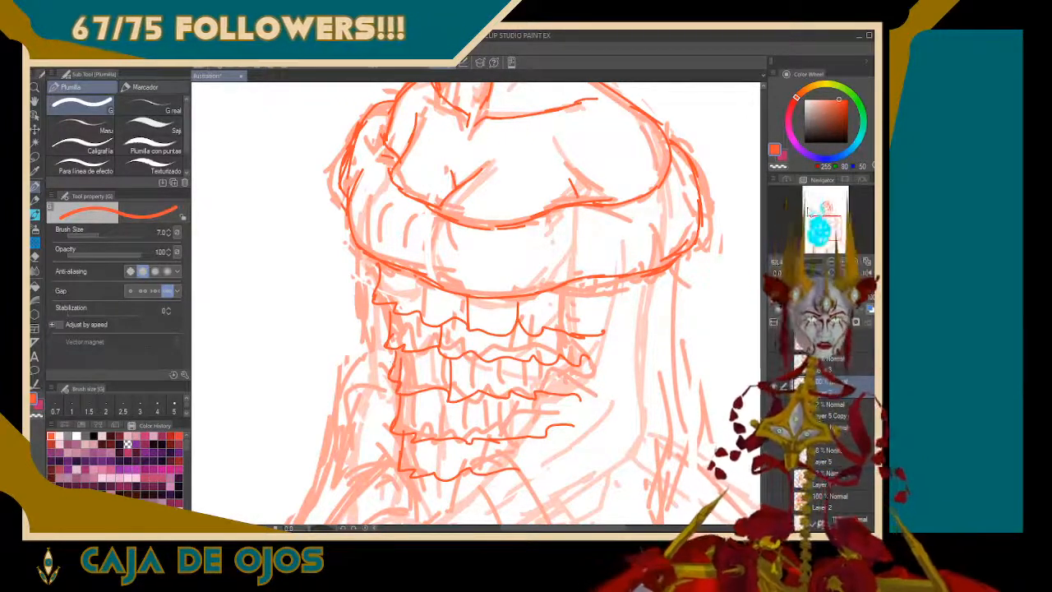
Doodle a round cartoon head with two oval eyes on the blank canvas beside the figure
{"action": "left_click_drag", "start_coordinate": [809, 217], "coordinate": [809, 201]}
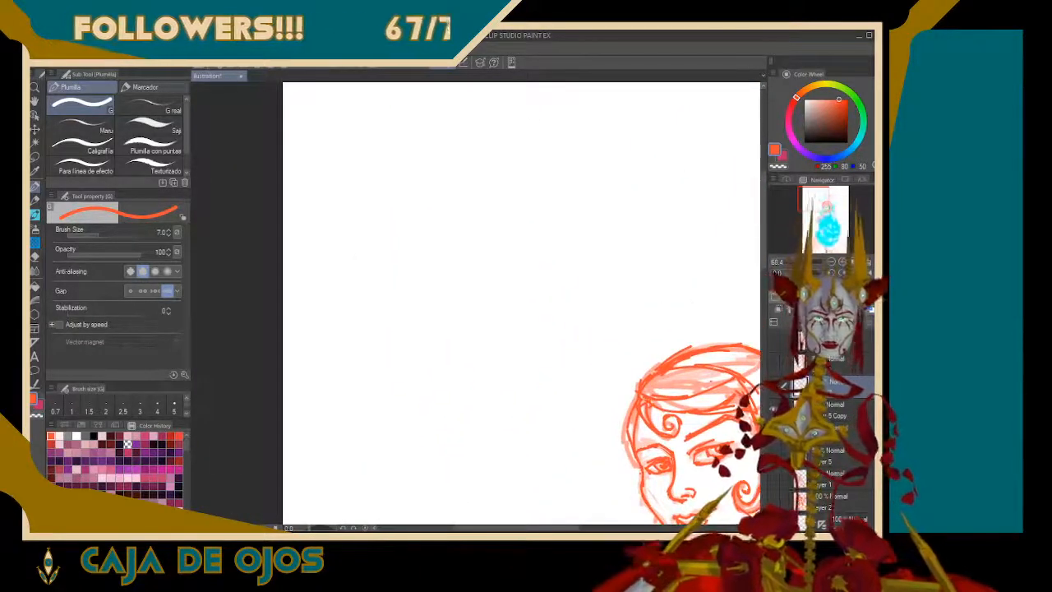
{"action": "mouse_move", "coordinate": [370, 289]}
{"action": "left_mouse_down"}
{"action": "mouse_move", "coordinate": [332, 219]}
{"action": "mouse_move", "coordinate": [392, 152]}
{"action": "mouse_move", "coordinate": [464, 169]}
{"action": "mouse_move", "coordinate": [481, 224]}
{"action": "mouse_move", "coordinate": [456, 273]}
{"action": "mouse_move", "coordinate": [394, 294]}
{"action": "mouse_move", "coordinate": [350, 230]}
{"action": "mouse_move", "coordinate": [370, 187]}
{"action": "mouse_move", "coordinate": [398, 191]}
{"action": "mouse_move", "coordinate": [405, 226]}
{"action": "mouse_move", "coordinate": [386, 261]}
{"action": "mouse_move", "coordinate": [360, 255]}
{"action": "mouse_move", "coordinate": [418, 203]}
{"action": "mouse_move", "coordinate": [453, 206]}
{"action": "mouse_move", "coordinate": [422, 263]}
{"action": "left_mouse_up"}
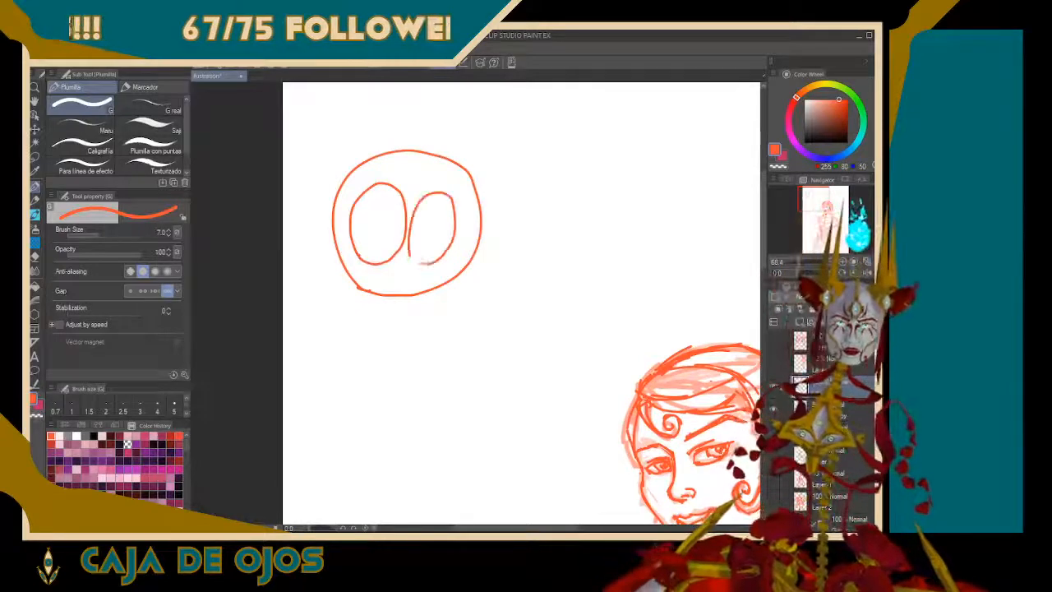
{"action": "key", "text": "ctrl+z"}
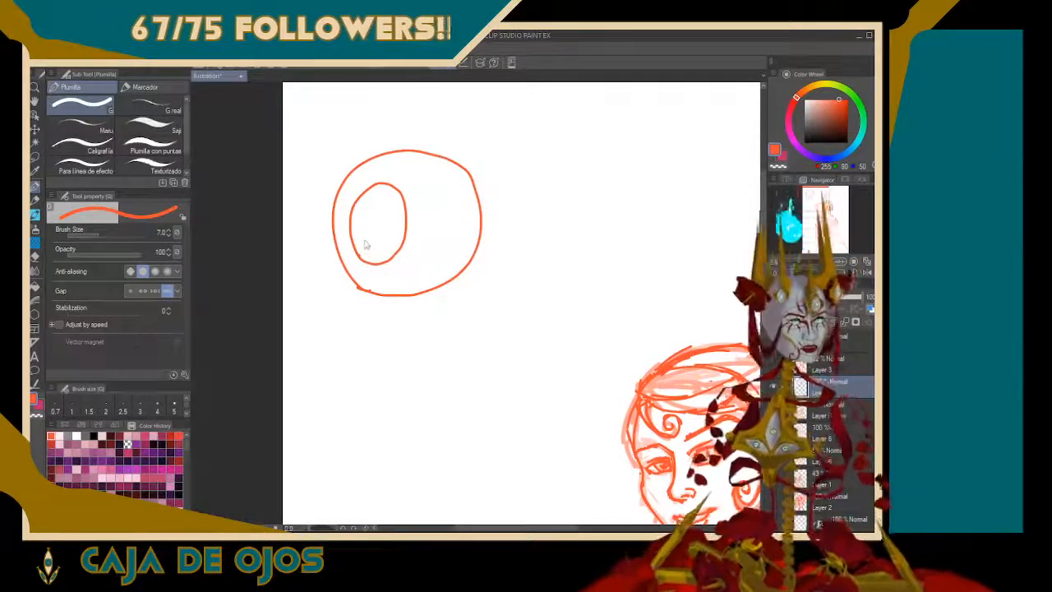
{"action": "key", "text": "ctrl+z"}
{"action": "mouse_move", "coordinate": [354, 261]}
{"action": "left_mouse_down"}
{"action": "mouse_move", "coordinate": [347, 218]}
{"action": "mouse_move", "coordinate": [367, 179]}
{"action": "mouse_move", "coordinate": [389, 181]}
{"action": "mouse_move", "coordinate": [391, 197]}
{"action": "mouse_move", "coordinate": [382, 254]}
{"action": "mouse_move", "coordinate": [360, 263]}
{"action": "mouse_move", "coordinate": [404, 249]}
{"action": "mouse_move", "coordinate": [399, 198]}
{"action": "mouse_move", "coordinate": [414, 174]}
{"action": "mouse_move", "coordinate": [425, 211]}
{"action": "left_mouse_up"}
{"action": "key", "text": "ctrl+z"}
{"action": "mouse_move", "coordinate": [397, 258]}
{"action": "left_mouse_down"}
{"action": "mouse_move", "coordinate": [419, 188]}
{"action": "mouse_move", "coordinate": [435, 221]}
{"action": "mouse_move", "coordinate": [419, 265]}
{"action": "mouse_move", "coordinate": [362, 254]}
{"action": "mouse_move", "coordinate": [321, 209]}
{"action": "mouse_move", "coordinate": [312, 261]}
{"action": "mouse_move", "coordinate": [365, 275]}
{"action": "mouse_move", "coordinate": [388, 262]}
{"action": "mouse_move", "coordinate": [384, 280]}
{"action": "mouse_move", "coordinate": [382, 259]}
{"action": "left_mouse_up"}
{"action": "key", "text": "ctrl+z"}
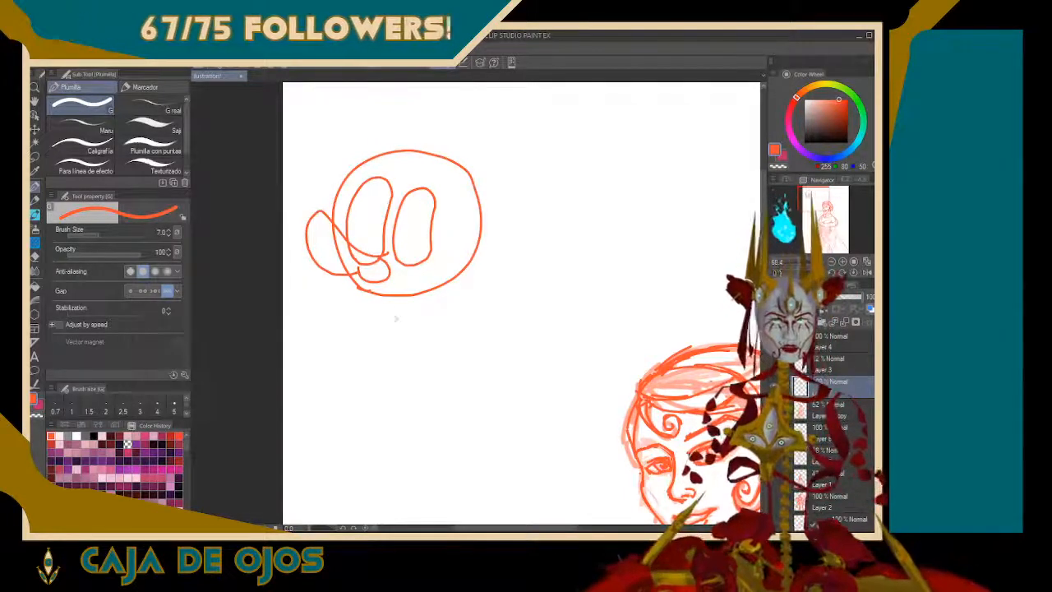
Give the cartoon doodle a trapezoid body, legs, rounded shoes and a buckled belt
{"action": "mouse_move", "coordinate": [384, 296]}
{"action": "left_mouse_down"}
{"action": "mouse_move", "coordinate": [388, 348]}
{"action": "mouse_move", "coordinate": [458, 348]}
{"action": "left_mouse_up"}
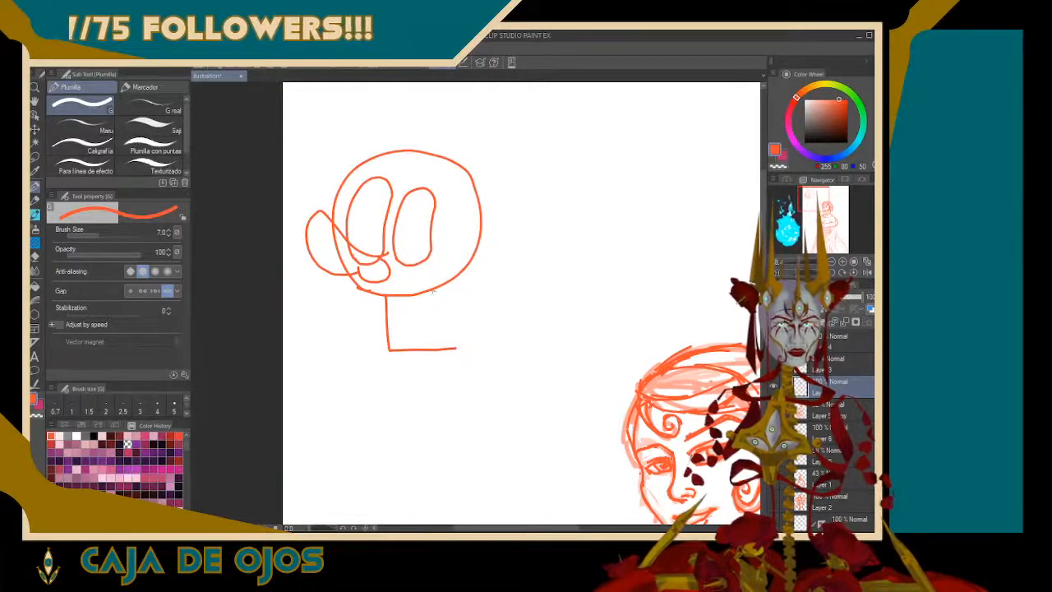
{"action": "left_click_drag", "start_coordinate": [433, 289], "coordinate": [459, 349]}
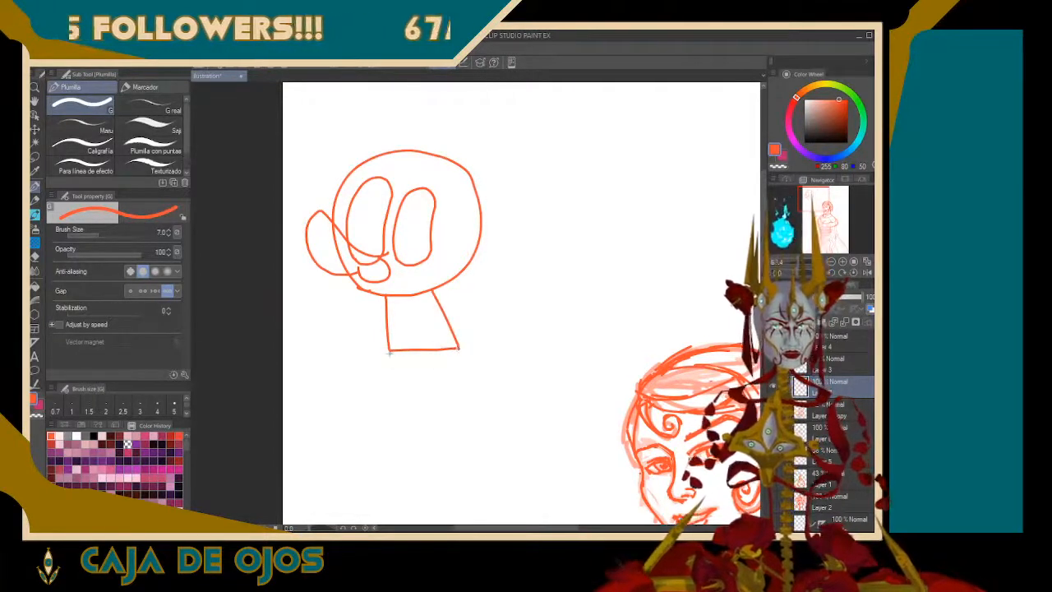
{"action": "left_click_drag", "start_coordinate": [389, 351], "coordinate": [395, 386]}
{"action": "mouse_move", "coordinate": [422, 349]}
{"action": "left_mouse_down"}
{"action": "mouse_move", "coordinate": [427, 388]}
{"action": "mouse_move", "coordinate": [442, 368]}
{"action": "mouse_move", "coordinate": [470, 392]}
{"action": "mouse_move", "coordinate": [464, 402]}
{"action": "mouse_move", "coordinate": [381, 408]}
{"action": "mouse_move", "coordinate": [370, 385]}
{"action": "mouse_move", "coordinate": [395, 390]}
{"action": "left_mouse_up"}
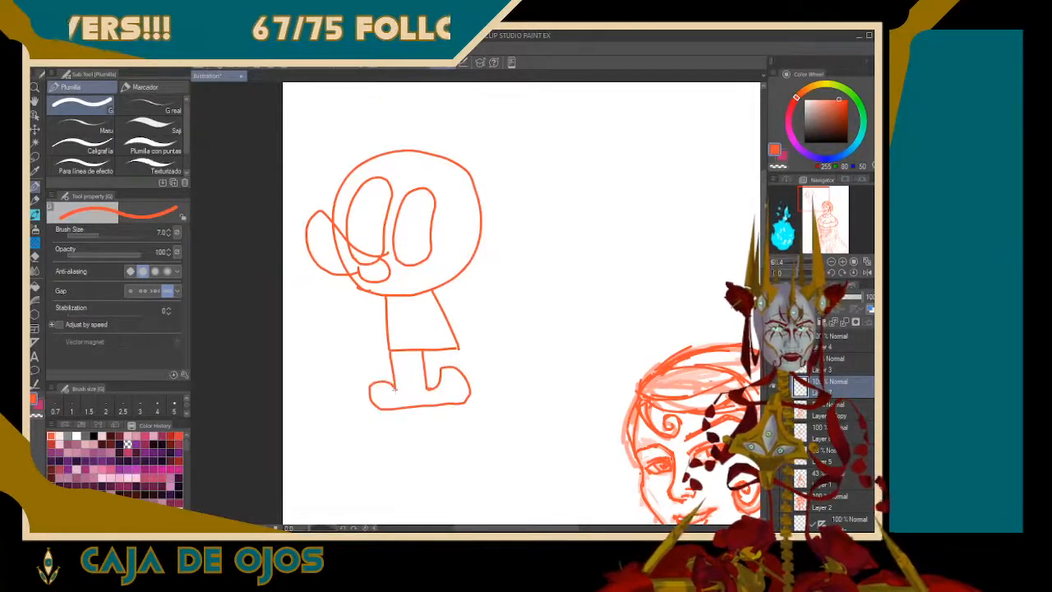
{"action": "left_click_drag", "start_coordinate": [408, 349], "coordinate": [415, 406]}
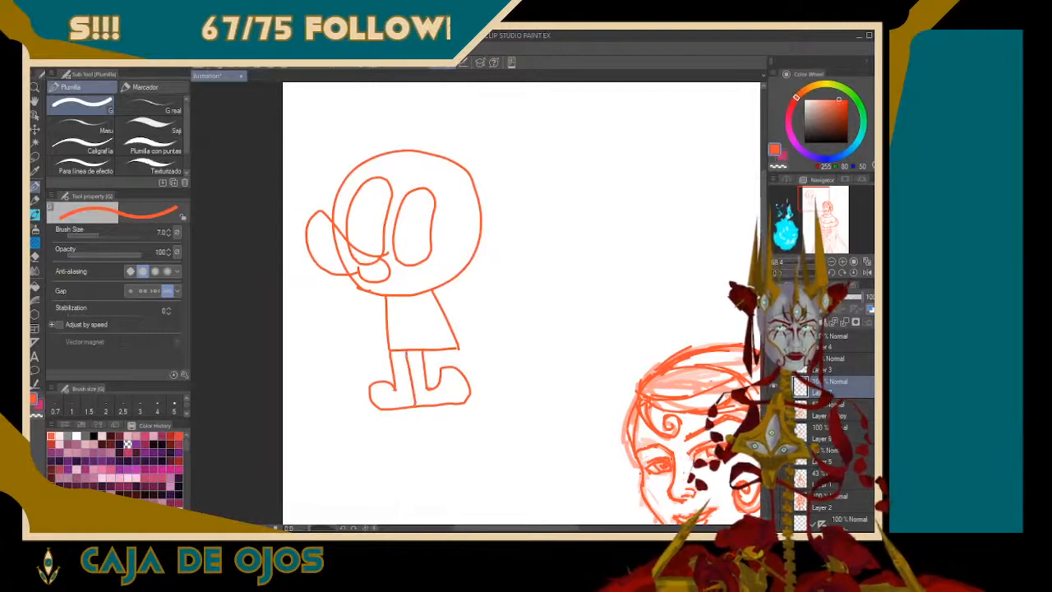
{"action": "mouse_move", "coordinate": [391, 326]}
{"action": "left_mouse_down"}
{"action": "mouse_move", "coordinate": [453, 325]}
{"action": "mouse_move", "coordinate": [414, 340]}
{"action": "mouse_move", "coordinate": [458, 336]}
{"action": "mouse_move", "coordinate": [405, 339]}
{"action": "mouse_move", "coordinate": [422, 338]}
{"action": "left_mouse_up"}
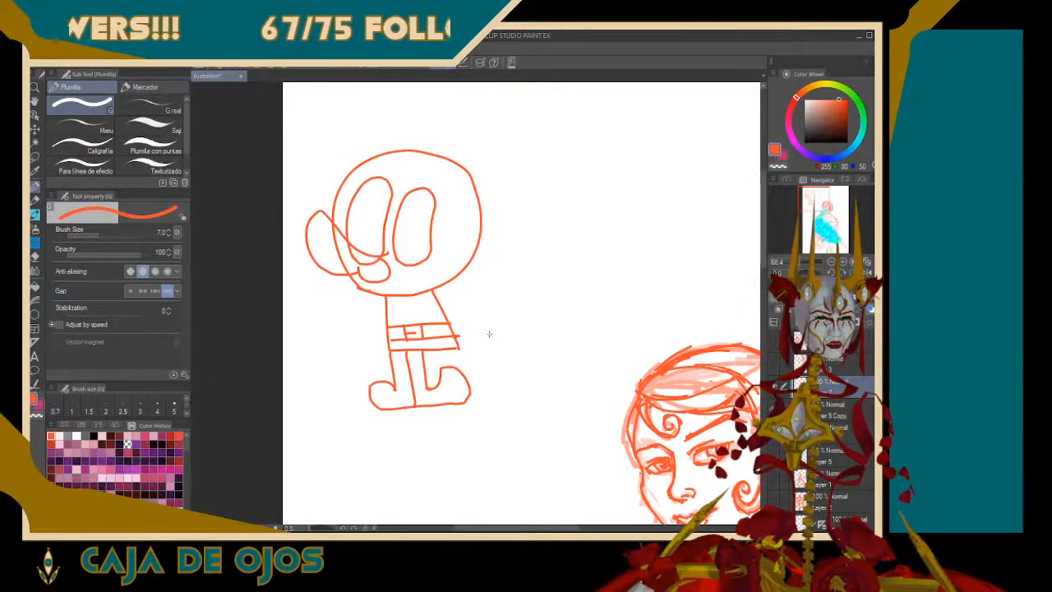
Remove the whole cartoon doodle from the blank area of the canvas
{"action": "mouse_move", "coordinate": [819, 223]}
{"action": "left_mouse_down"}
{"action": "mouse_move", "coordinate": [824, 239]}
{"action": "mouse_move", "coordinate": [810, 197]}
{"action": "left_mouse_up"}
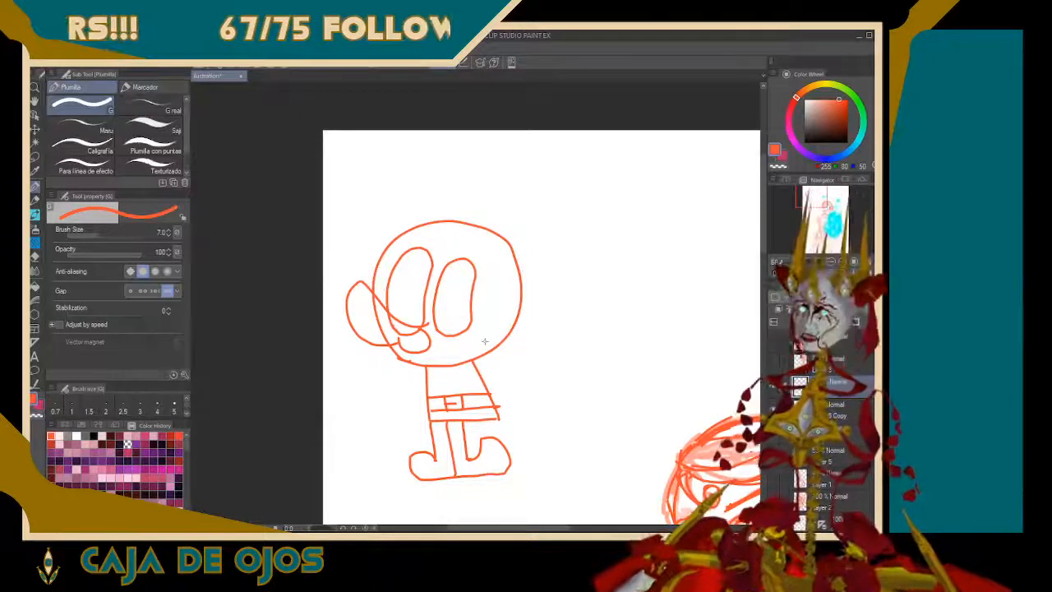
{"action": "key", "text": "ctrl+z"}
{"action": "key", "text": "ctrl+z"}
{"action": "key", "text": "ctrl+z"}
{"action": "key", "text": "ctrl+z"}
{"action": "key", "text": "ctrl+z"}
{"action": "key", "text": "ctrl+z"}
{"action": "key", "text": "ctrl+z"}
{"action": "key", "text": "ctrl+z"}
{"action": "key", "text": "ctrl+z"}
{"action": "key", "text": "ctrl+z"}
{"action": "key", "text": "ctrl+z"}
{"action": "key", "text": "ctrl+z"}
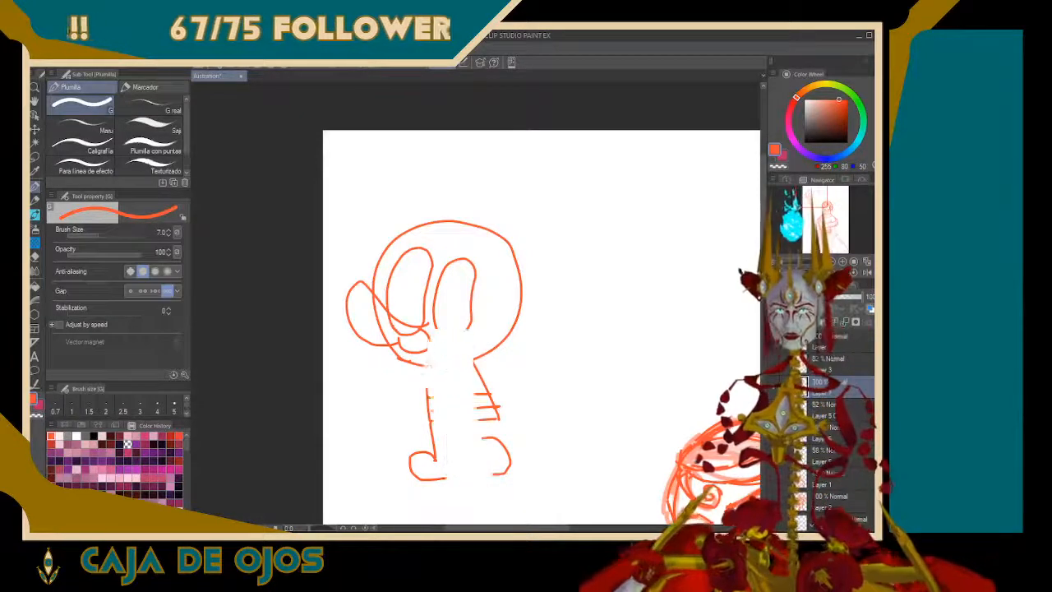
{"action": "key", "text": "ctrl+z"}
{"action": "key", "text": "ctrl+z"}
{"action": "key", "text": "ctrl+z"}
{"action": "key", "text": "ctrl+z"}
{"action": "key", "text": "ctrl+z"}
{"action": "key", "text": "ctrl+z"}
{"action": "key", "text": "ctrl+z"}
{"action": "key", "text": "ctrl+z"}
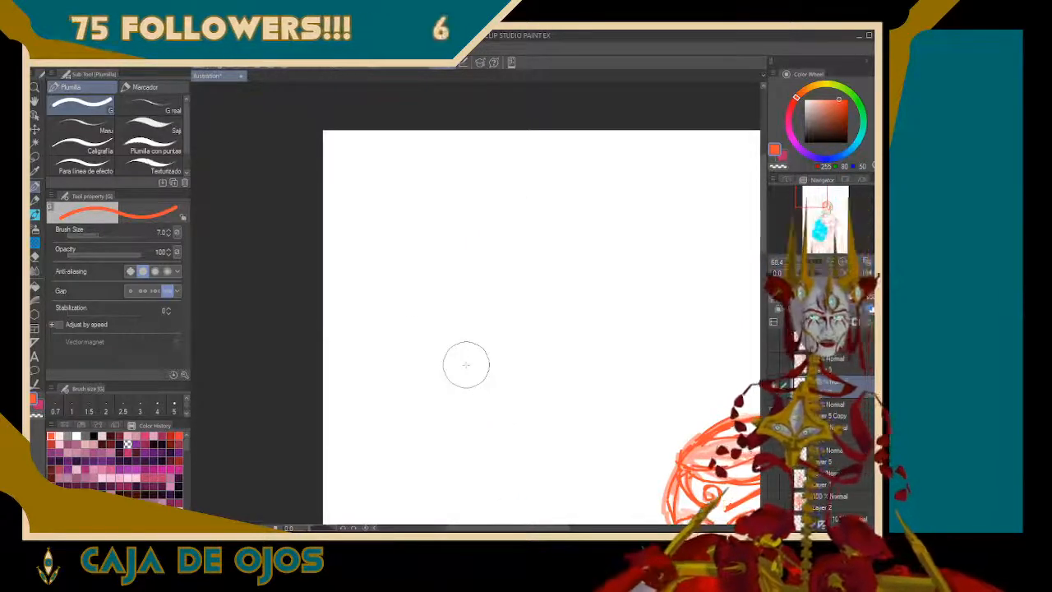
{"action": "mouse_move", "coordinate": [383, 393]}
{"action": "left_mouse_down"}
{"action": "mouse_move", "coordinate": [437, 354]}
{"action": "mouse_move", "coordinate": [438, 320]}
{"action": "mouse_move", "coordinate": [427, 361]}
{"action": "left_mouse_up"}
{"action": "mouse_move", "coordinate": [456, 279]}
{"action": "left_mouse_down"}
{"action": "mouse_move", "coordinate": [488, 371]}
{"action": "mouse_move", "coordinate": [383, 438]}
{"action": "mouse_move", "coordinate": [372, 415]}
{"action": "left_mouse_up"}
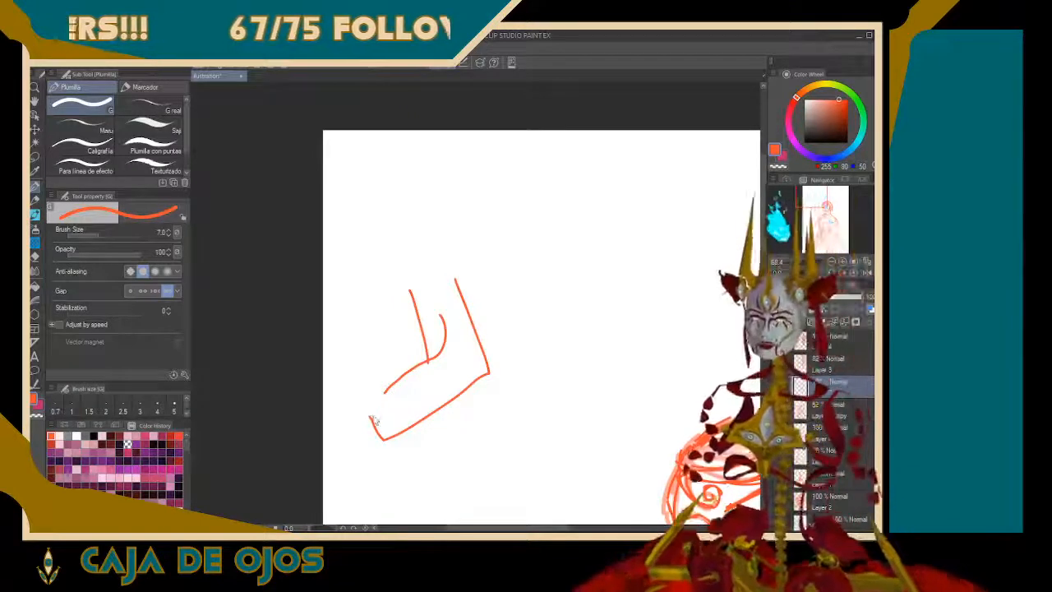
{"action": "key", "text": "ctrl+z"}
{"action": "key", "text": "ctrl+z"}
{"action": "key", "text": "ctrl+z"}
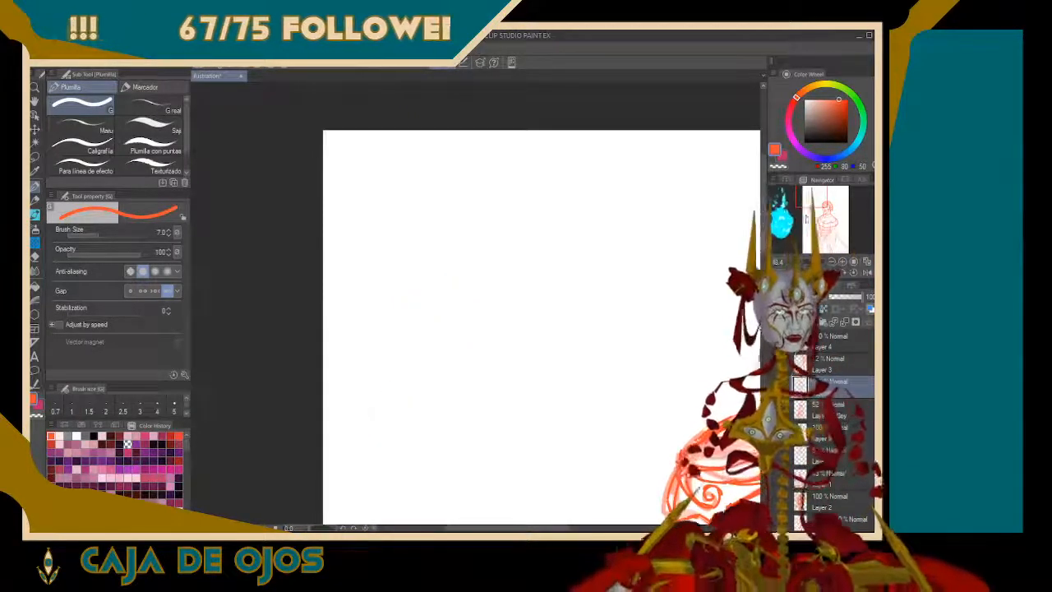
Draw more vertical fold lines between the wavy edges across the bodice's ruffle tiers
{"action": "left_click_drag", "start_coordinate": [812, 202], "coordinate": [824, 231]}
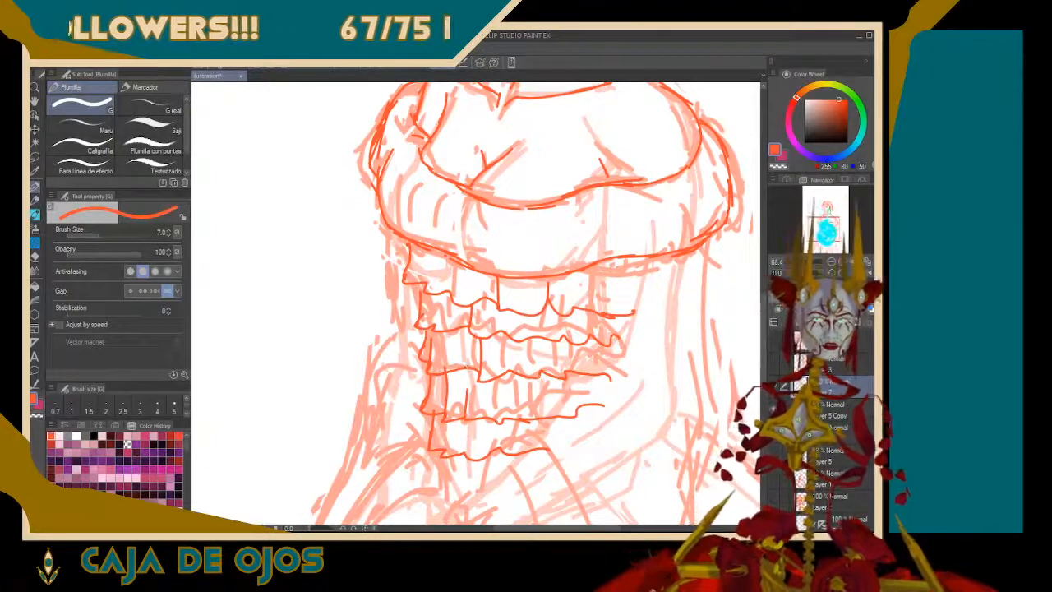
{"action": "left_click_drag", "start_coordinate": [542, 336], "coordinate": [539, 370]}
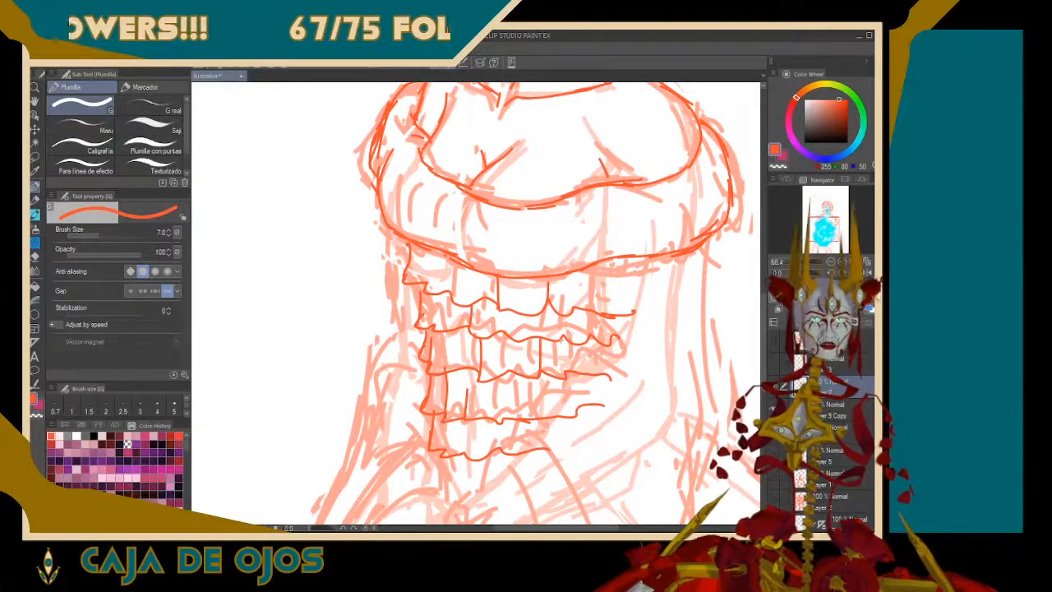
{"action": "left_click_drag", "start_coordinate": [563, 336], "coordinate": [565, 365]}
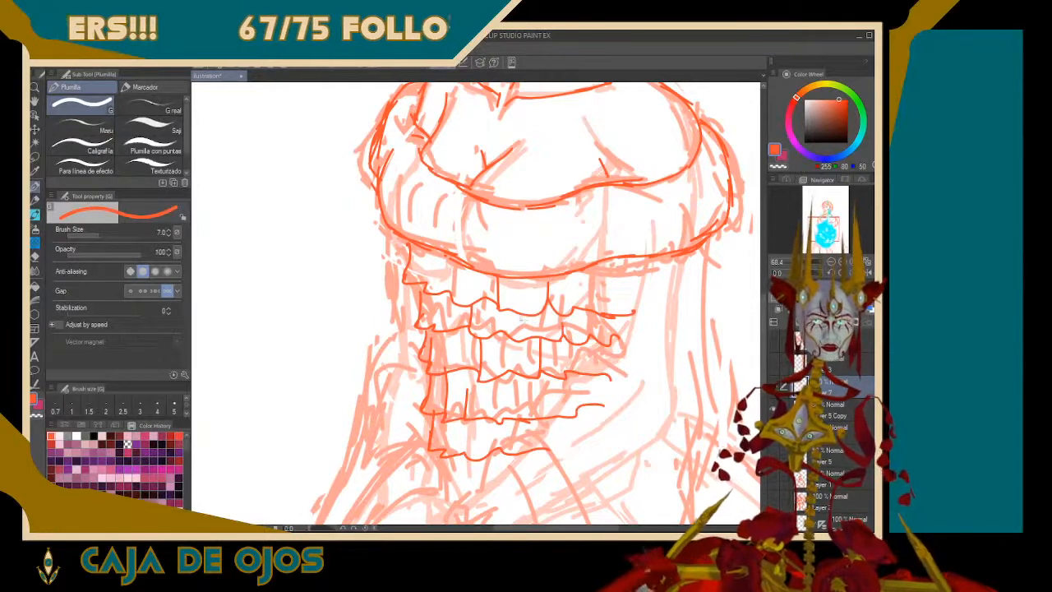
{"action": "left_click_drag", "start_coordinate": [531, 317], "coordinate": [531, 336]}
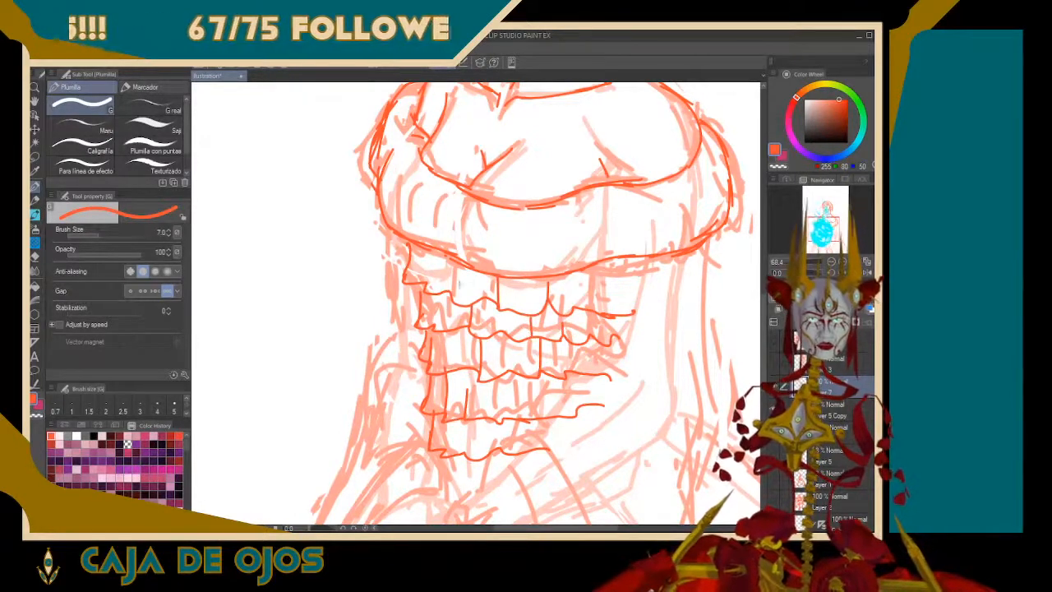
{"action": "left_click_drag", "start_coordinate": [430, 288], "coordinate": [429, 264]}
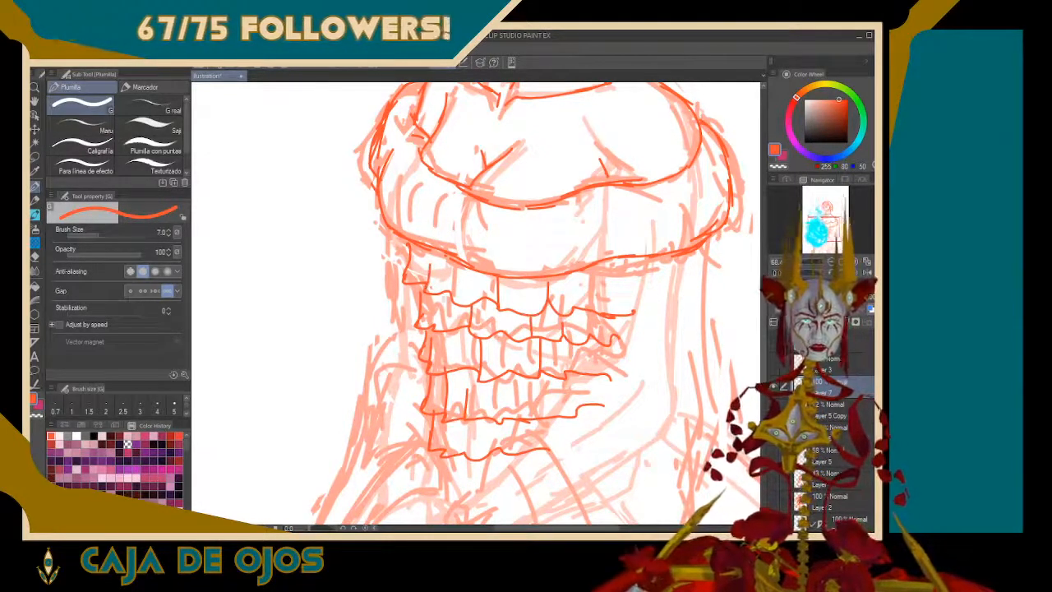
{"action": "mouse_move", "coordinate": [445, 434]}
{"action": "left_mouse_down"}
{"action": "mouse_move", "coordinate": [445, 450]}
{"action": "mouse_move", "coordinate": [465, 451]}
{"action": "left_mouse_up"}
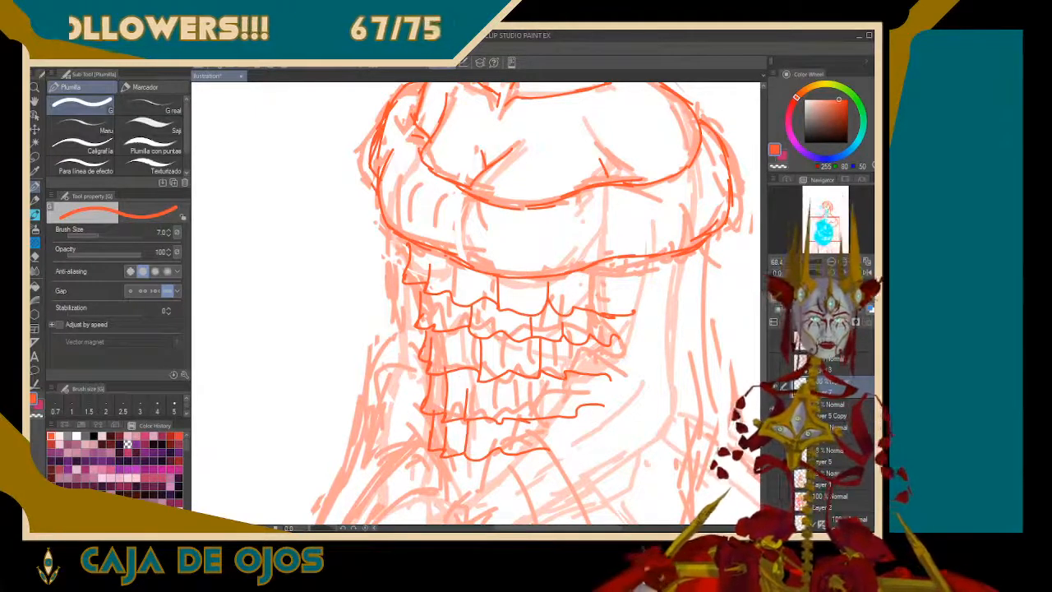
{"action": "left_click_drag", "start_coordinate": [562, 338], "coordinate": [562, 379]}
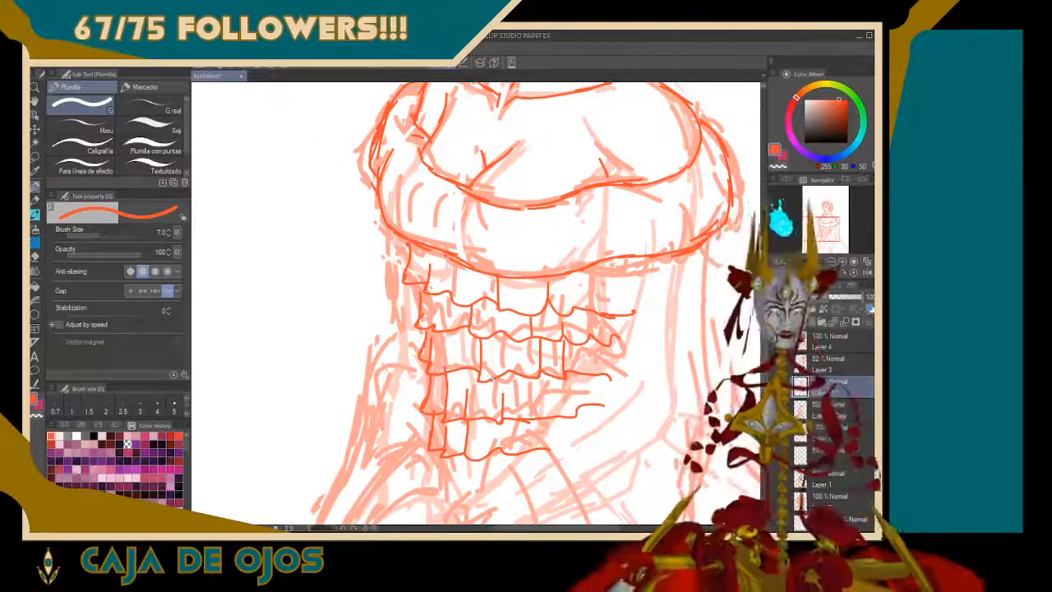
{"action": "left_click_drag", "start_coordinate": [573, 314], "coordinate": [574, 279]}
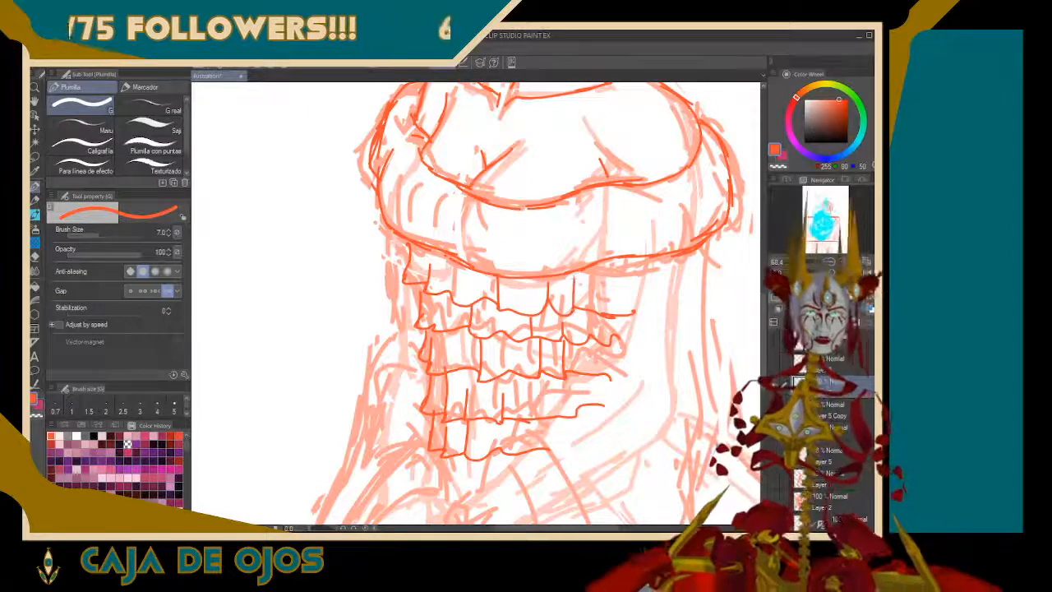
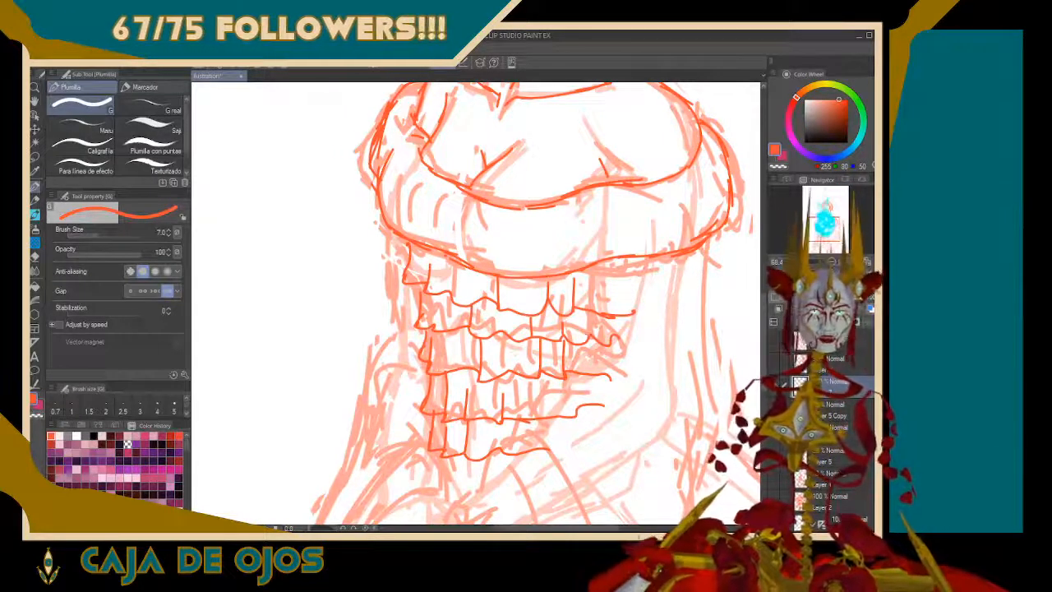
Draw short vertical folds at the right ends of the upper ruffle tiers and zigzag folds along the bodice's left edge
{"action": "left_click_drag", "start_coordinate": [589, 338], "coordinate": [585, 304]}
{"action": "left_click_drag", "start_coordinate": [613, 343], "coordinate": [610, 313]}
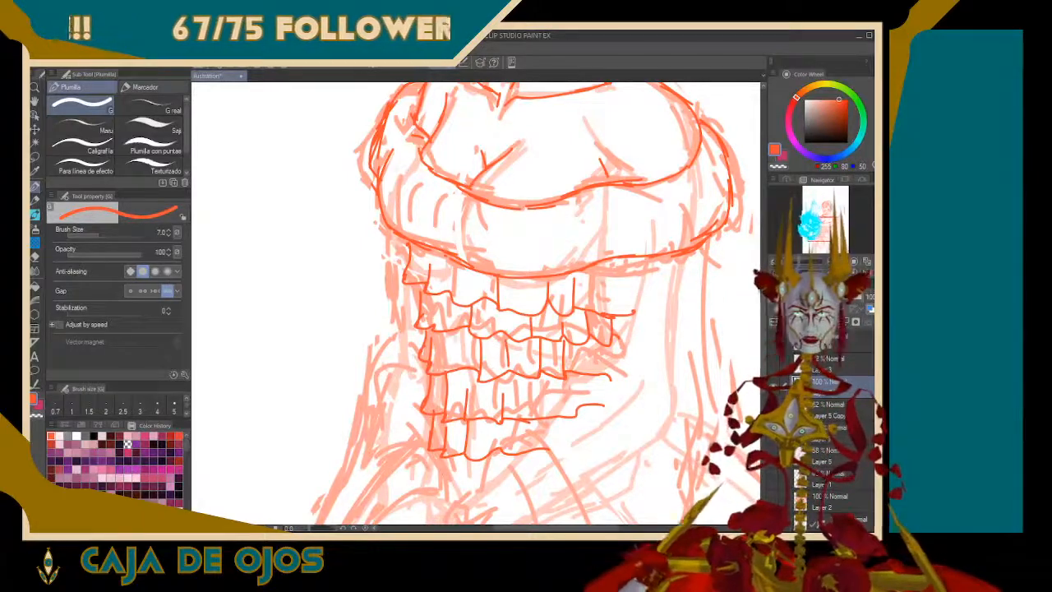
{"action": "left_click_drag", "start_coordinate": [433, 331], "coordinate": [450, 265]}
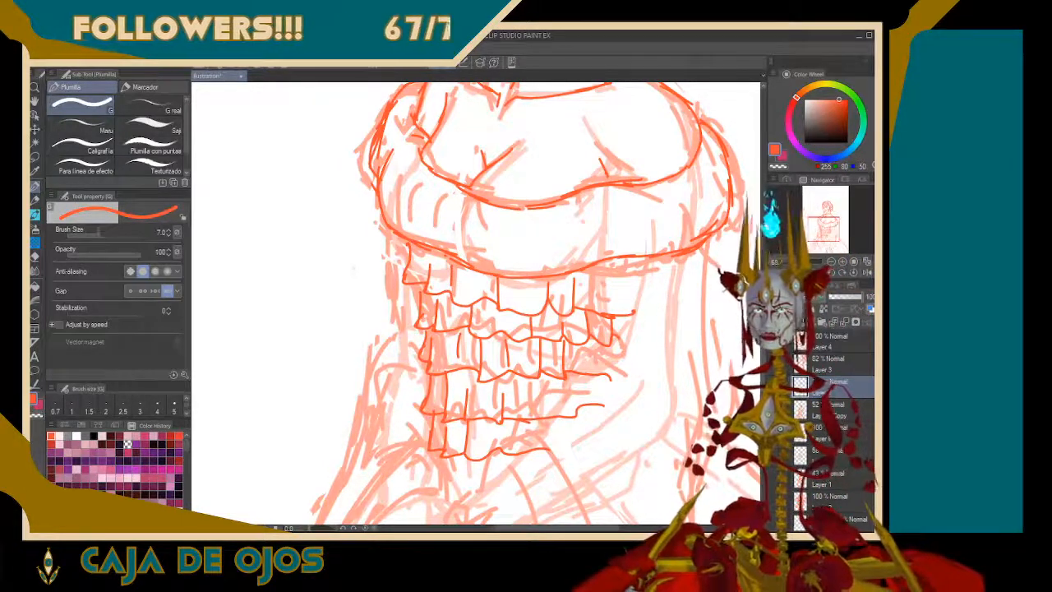
{"action": "left_click_drag", "start_coordinate": [411, 284], "coordinate": [419, 315]}
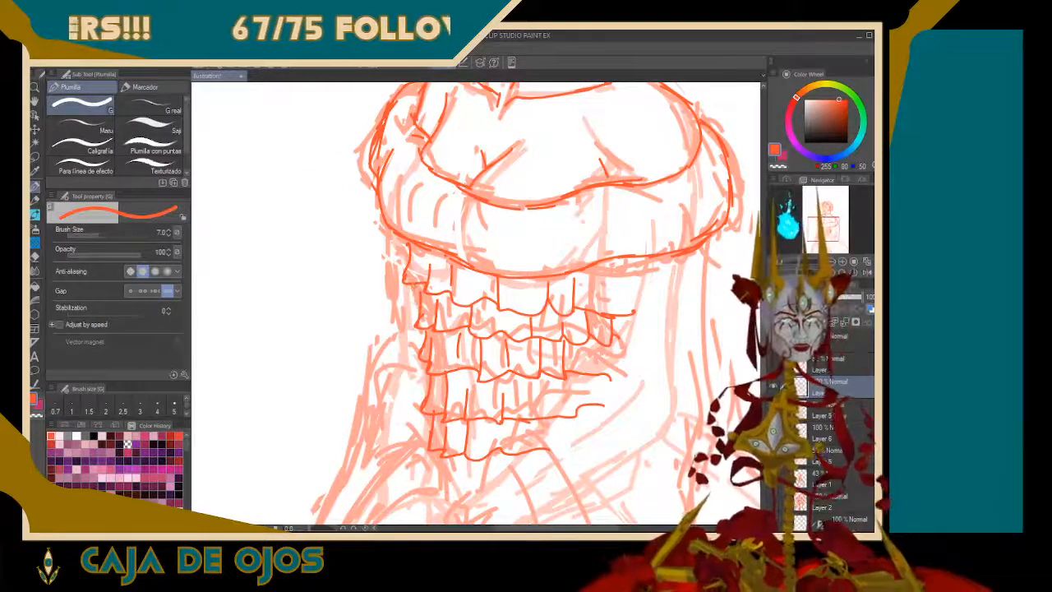
{"action": "left_click_drag", "start_coordinate": [414, 285], "coordinate": [417, 317]}
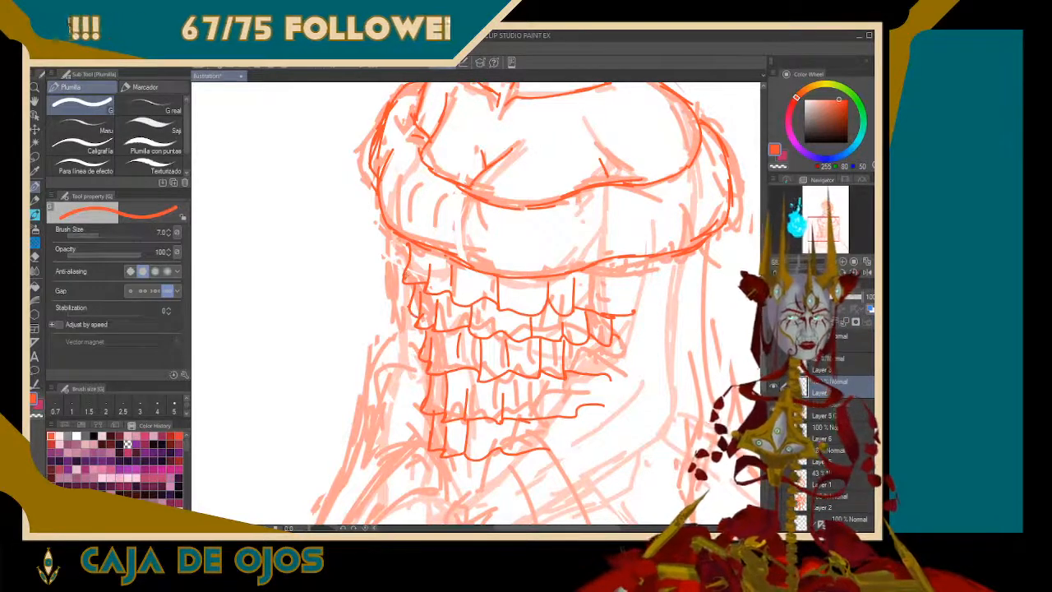
{"action": "mouse_move", "coordinate": [402, 241]}
{"action": "left_mouse_down"}
{"action": "mouse_move", "coordinate": [400, 262]}
{"action": "mouse_move", "coordinate": [416, 274]}
{"action": "left_mouse_up"}
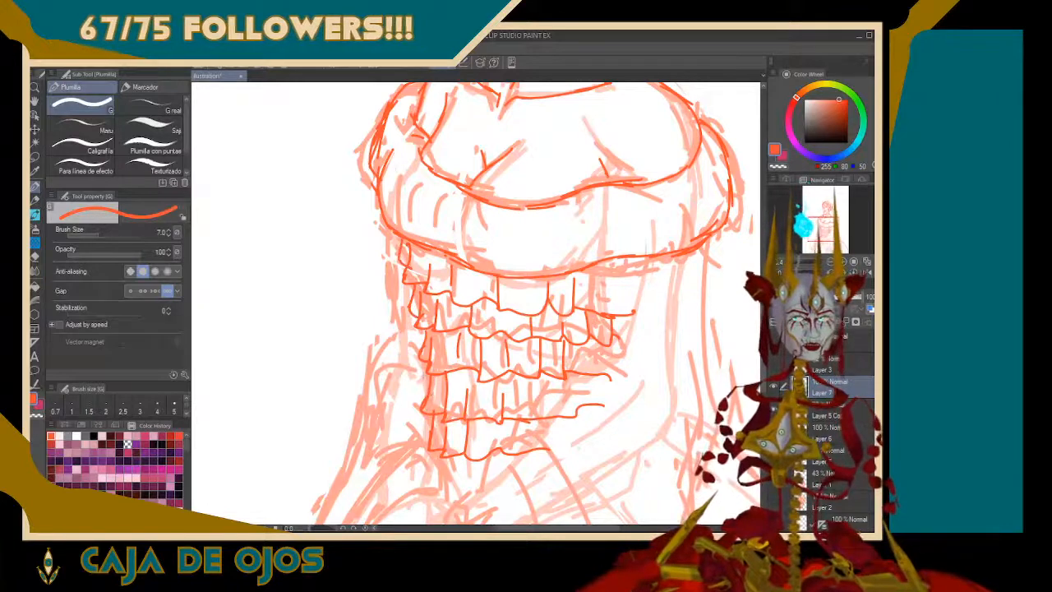
{"action": "left_click_drag", "start_coordinate": [425, 373], "coordinate": [424, 397]}
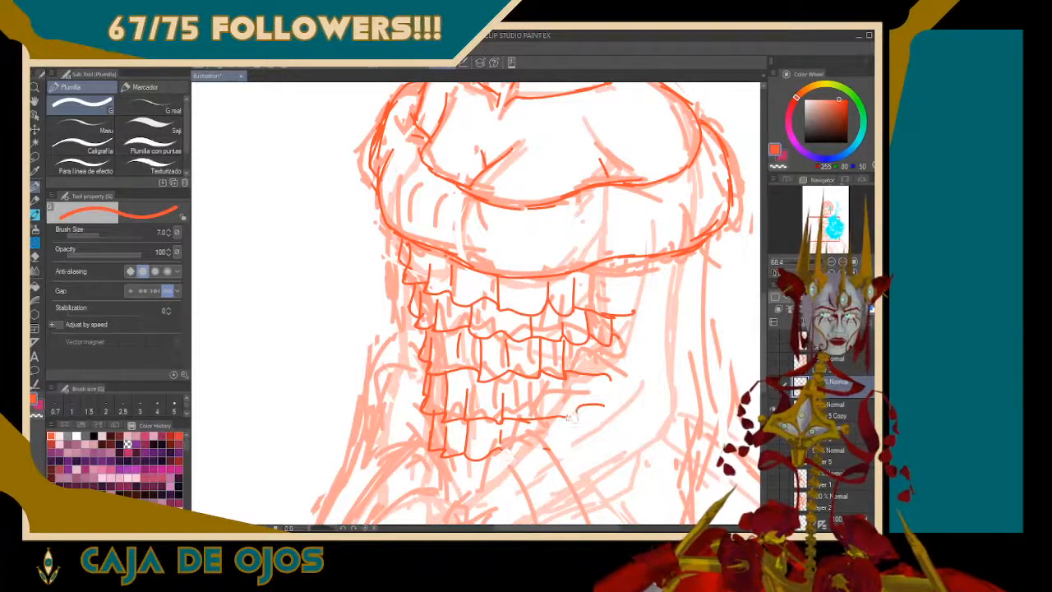
Erase the overshooting right ends of the bodice's ruffle tiers
{"action": "mouse_move", "coordinate": [573, 417]}
{"action": "left_mouse_down"}
{"action": "mouse_move", "coordinate": [606, 376]}
{"action": "mouse_move", "coordinate": [586, 375]}
{"action": "mouse_move", "coordinate": [604, 405]}
{"action": "left_mouse_up"}
{"action": "left_click", "coordinate": [610, 379]}
{"action": "mouse_move", "coordinate": [622, 314]}
{"action": "left_mouse_down"}
{"action": "mouse_move", "coordinate": [621, 328]}
{"action": "mouse_move", "coordinate": [612, 313]}
{"action": "mouse_move", "coordinate": [635, 317]}
{"action": "left_mouse_up"}
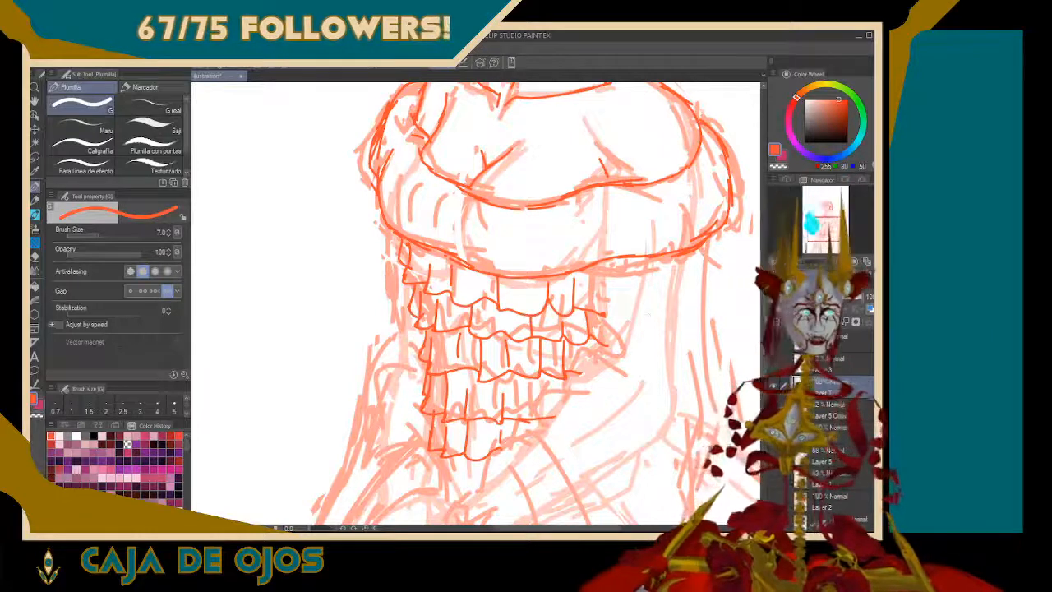
Add broken vertical fold lines down the middle of the bodice's ruffle tiers
{"action": "mouse_move", "coordinate": [507, 282]}
{"action": "left_mouse_down"}
{"action": "mouse_move", "coordinate": [508, 303]}
{"action": "mouse_move", "coordinate": [484, 289]}
{"action": "mouse_move", "coordinate": [500, 334]}
{"action": "left_mouse_up"}
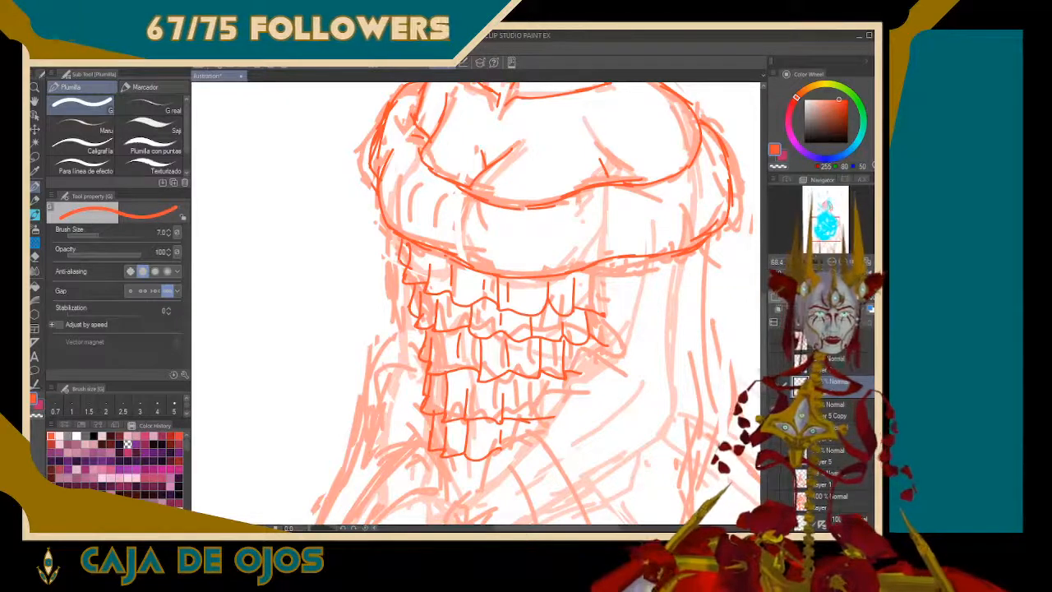
{"action": "left_click_drag", "start_coordinate": [510, 353], "coordinate": [530, 252]}
{"action": "left_click_drag", "start_coordinate": [509, 304], "coordinate": [486, 299]}
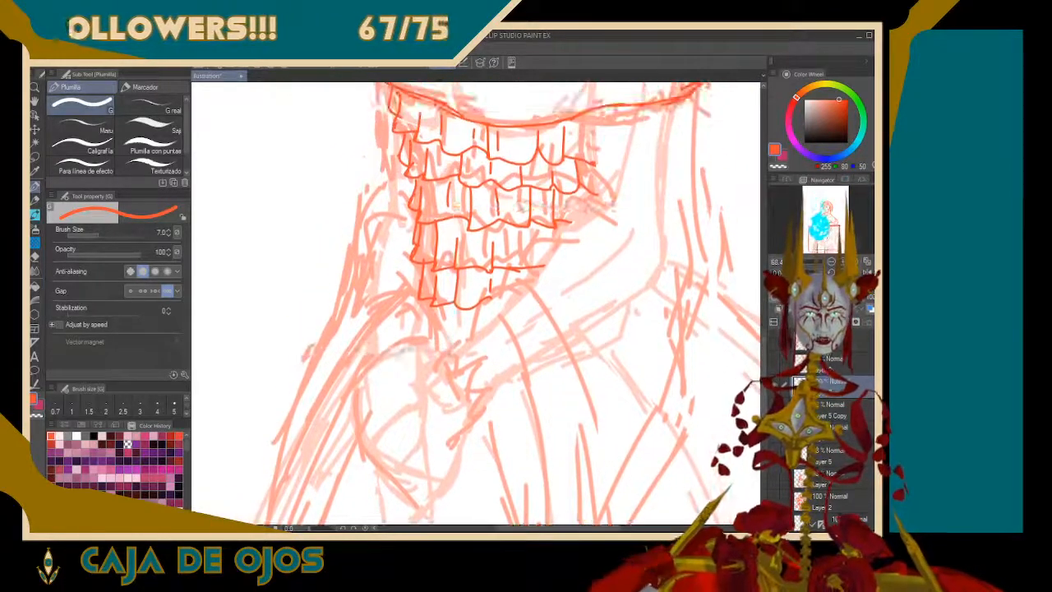
Draw a long, nearly vertical line falling from the right end of the off-shoulder ruffle past the waist
{"action": "left_click_drag", "start_coordinate": [486, 247], "coordinate": [465, 378]}
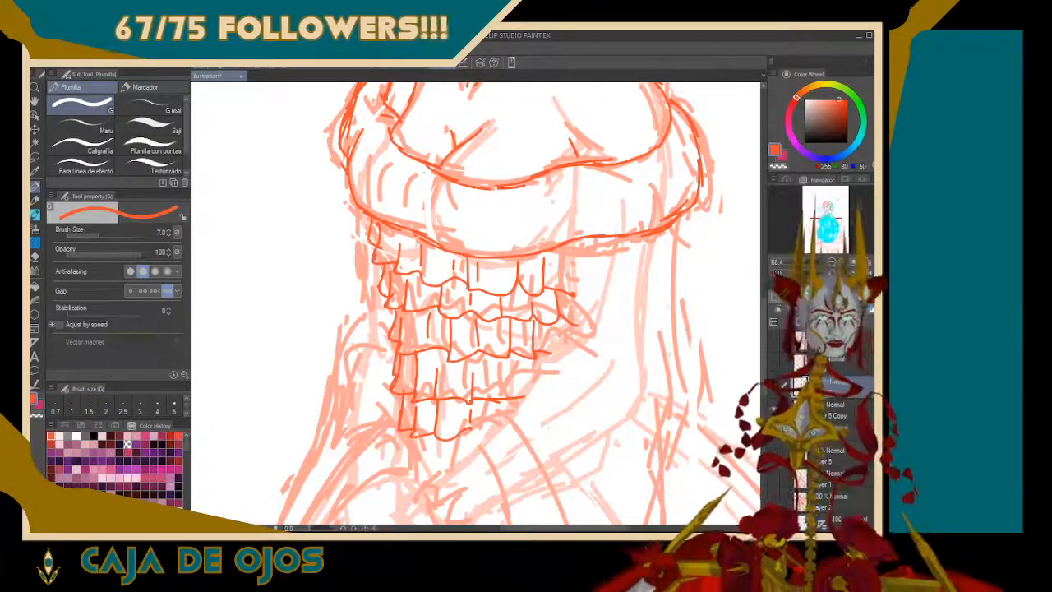
{"action": "left_click_drag", "start_coordinate": [674, 295], "coordinate": [664, 464]}
{"action": "left_click_drag", "start_coordinate": [674, 299], "coordinate": [679, 217]}
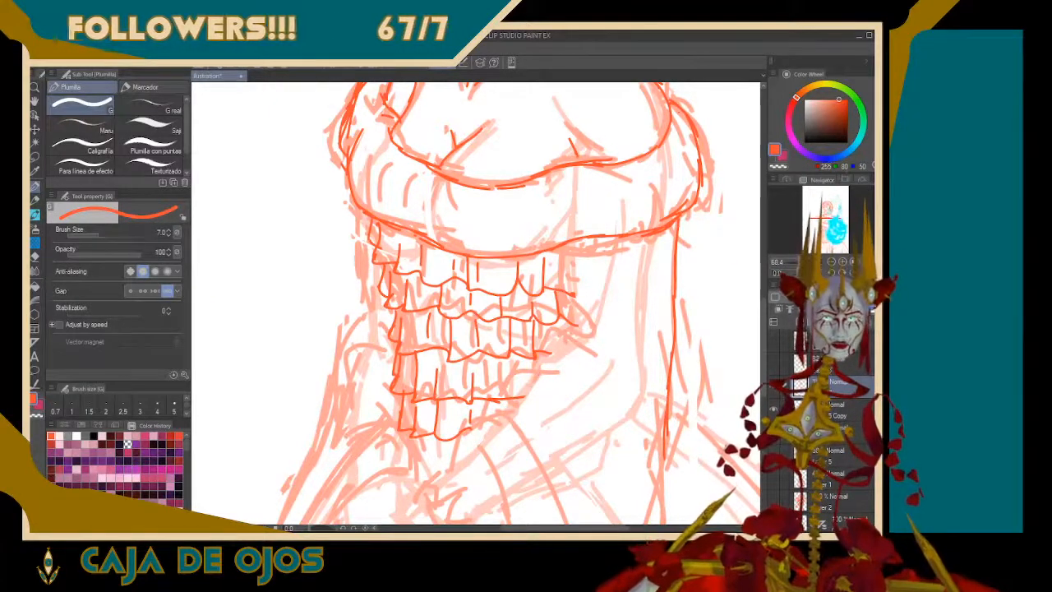
Close the bodice's right side with a contour from the neckline ruffle down, and add a small pointed ruffle at its lower tip
{"action": "mouse_move", "coordinate": [463, 435]}
{"action": "left_mouse_down"}
{"action": "mouse_move", "coordinate": [456, 457]}
{"action": "mouse_move", "coordinate": [506, 389]}
{"action": "mouse_move", "coordinate": [534, 365]}
{"action": "mouse_move", "coordinate": [559, 363]}
{"action": "mouse_move", "coordinate": [555, 331]}
{"action": "mouse_move", "coordinate": [599, 342]}
{"action": "mouse_move", "coordinate": [576, 313]}
{"action": "mouse_move", "coordinate": [565, 320]}
{"action": "mouse_move", "coordinate": [590, 332]}
{"action": "left_mouse_up"}
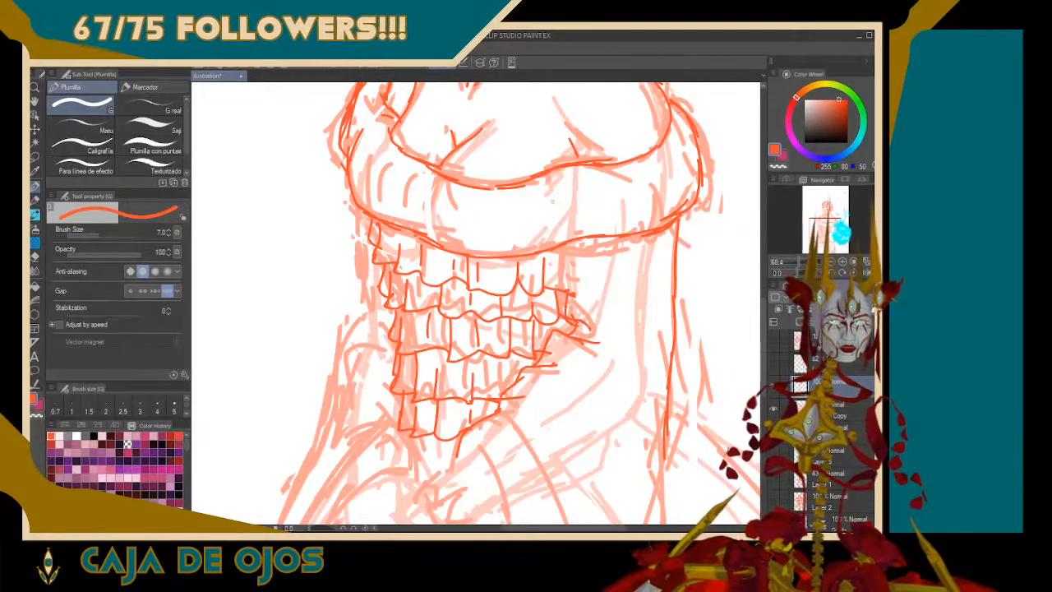
{"action": "left_click_drag", "start_coordinate": [571, 293], "coordinate": [563, 263]}
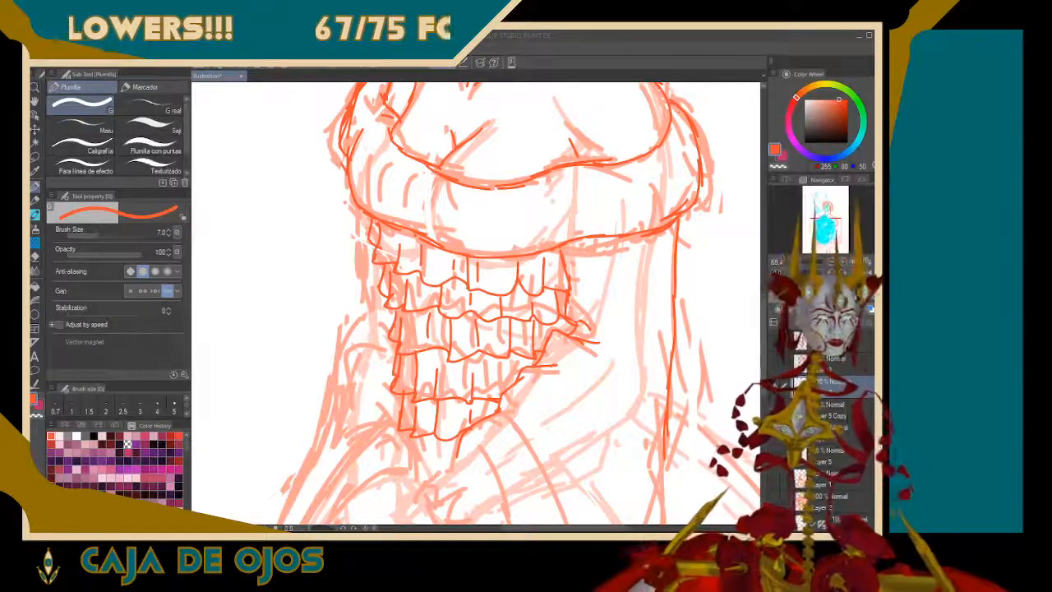
{"action": "mouse_move", "coordinate": [425, 439]}
{"action": "left_mouse_down"}
{"action": "mouse_move", "coordinate": [416, 455]}
{"action": "mouse_move", "coordinate": [415, 468]}
{"action": "mouse_move", "coordinate": [453, 472]}
{"action": "left_mouse_up"}
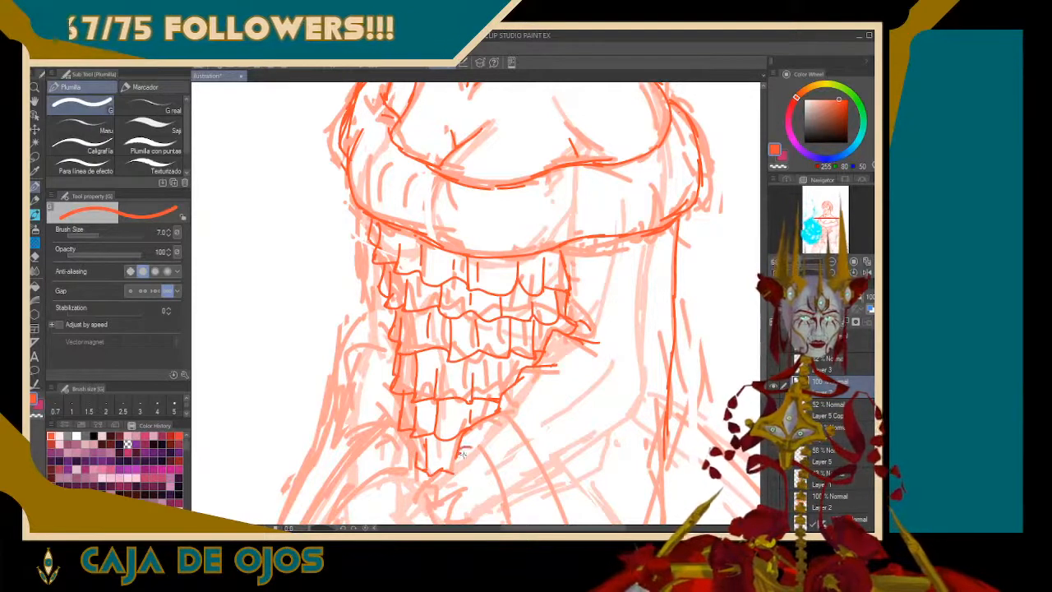
Draw the curved right-hand skirt panel from the bodice's tip to the canvas bottom, with an outer and an inner edge
{"action": "mouse_move", "coordinate": [461, 451]}
{"action": "left_mouse_down"}
{"action": "mouse_move", "coordinate": [471, 445]}
{"action": "mouse_move", "coordinate": [497, 479]}
{"action": "left_mouse_up"}
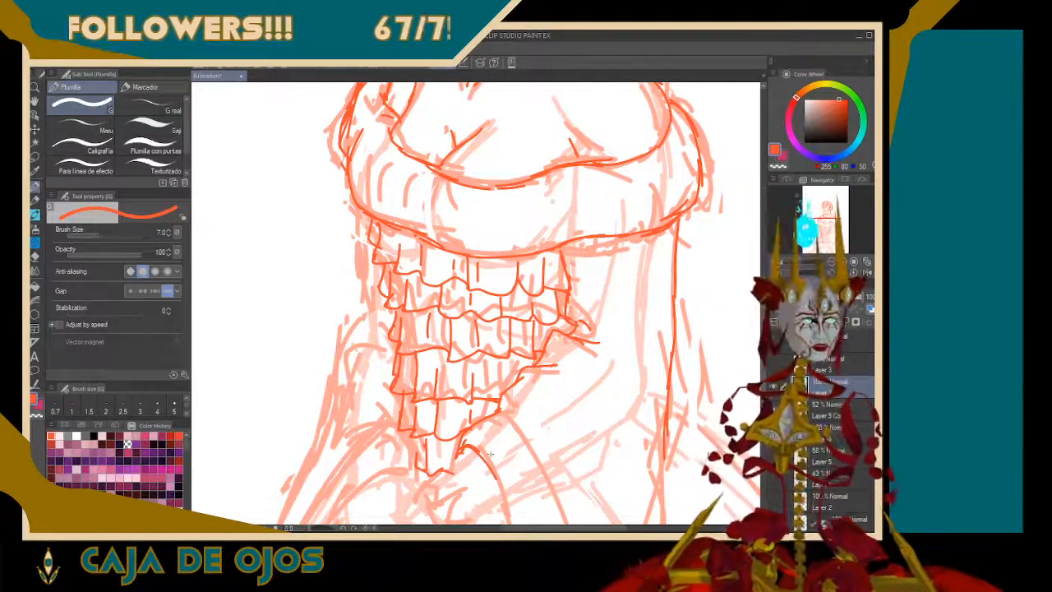
{"action": "left_click_drag", "start_coordinate": [497, 479], "coordinate": [477, 227]}
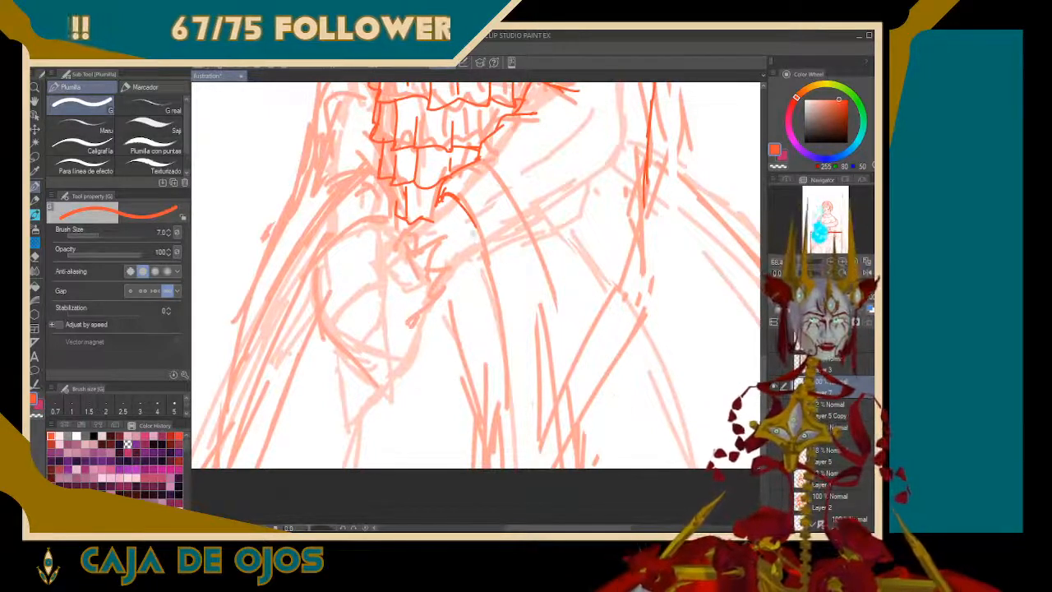
{"action": "left_click_drag", "start_coordinate": [441, 228], "coordinate": [493, 425]}
{"action": "left_click_drag", "start_coordinate": [492, 286], "coordinate": [504, 468]}
{"action": "left_click_drag", "start_coordinate": [495, 423], "coordinate": [504, 455]}
{"action": "left_click_drag", "start_coordinate": [494, 401], "coordinate": [504, 466]}
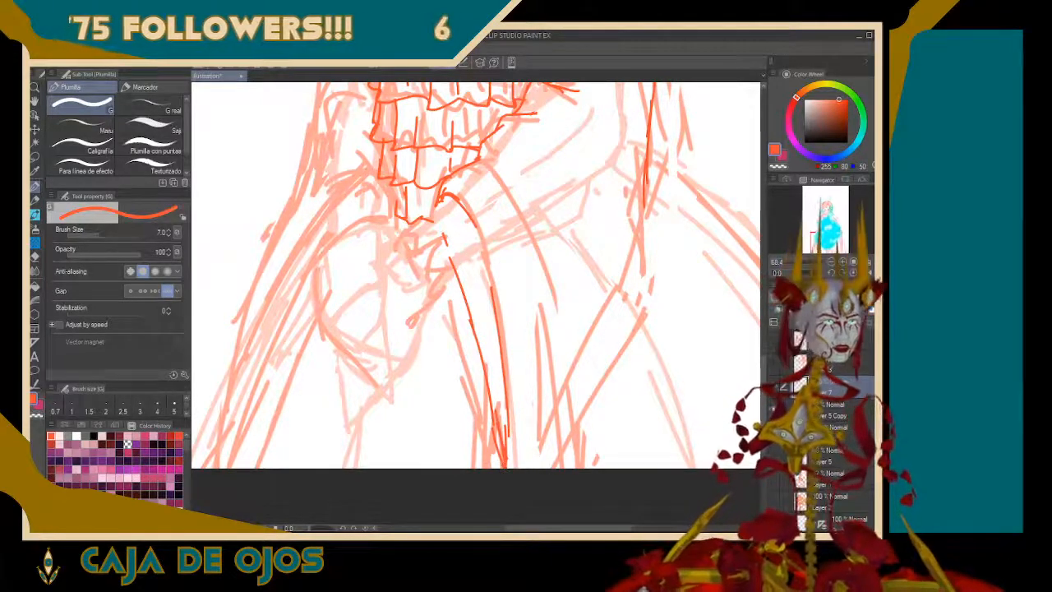
Continue the long line under the right sleeve down to the canvas bottom and add a shorter curve inside it
{"action": "mouse_move", "coordinate": [645, 212]}
{"action": "left_mouse_down"}
{"action": "mouse_move", "coordinate": [613, 361]}
{"action": "mouse_move", "coordinate": [564, 467]}
{"action": "left_mouse_up"}
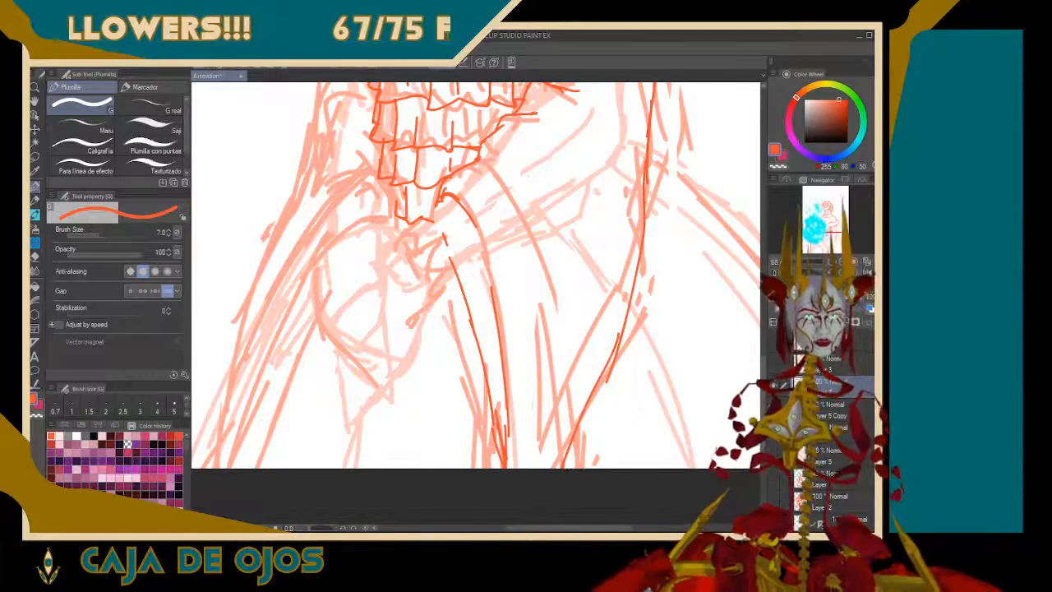
{"action": "left_click_drag", "start_coordinate": [835, 230], "coordinate": [831, 221]}
{"action": "scroll", "coordinate": [477, 304], "scroll_direction": "down", "scroll_amount": 3}
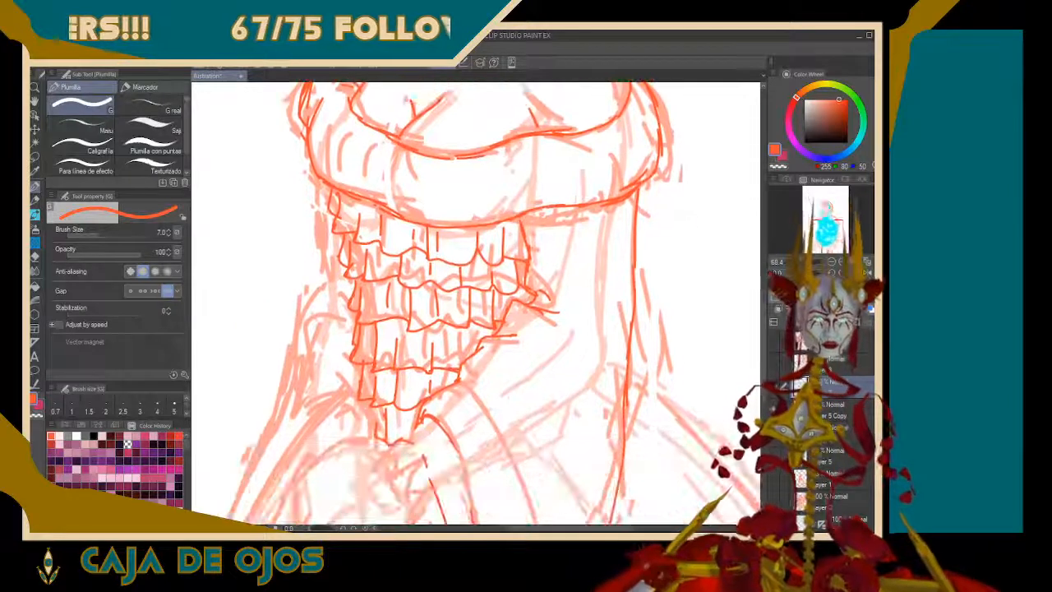
{"action": "left_click_drag", "start_coordinate": [630, 208], "coordinate": [608, 322]}
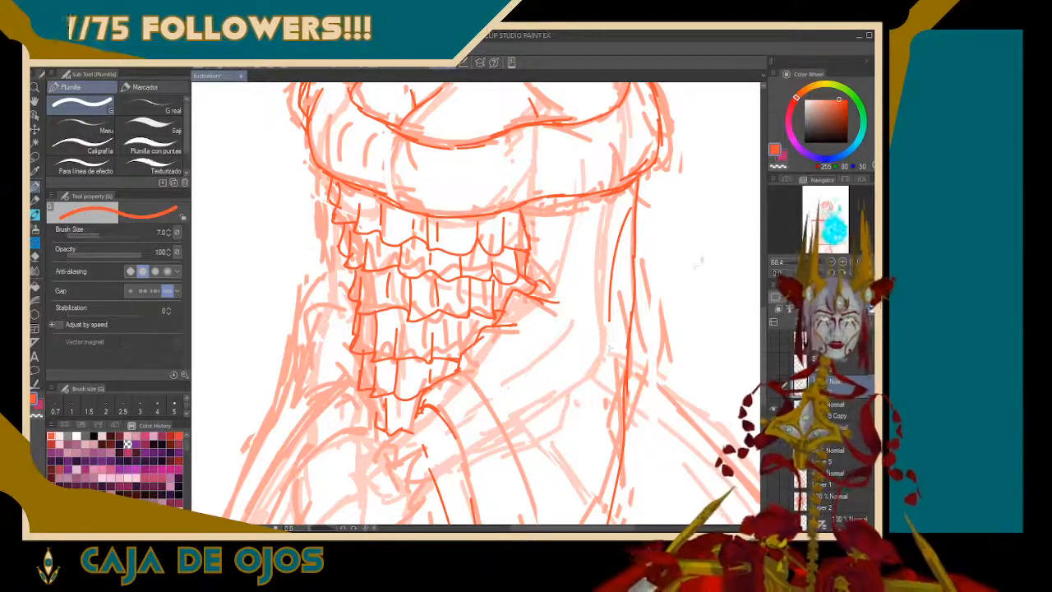
Draw the choker on the neck with an oval gem at the front and curved upper and lower band edges
{"action": "left_click_drag", "start_coordinate": [850, 237], "coordinate": [830, 212]}
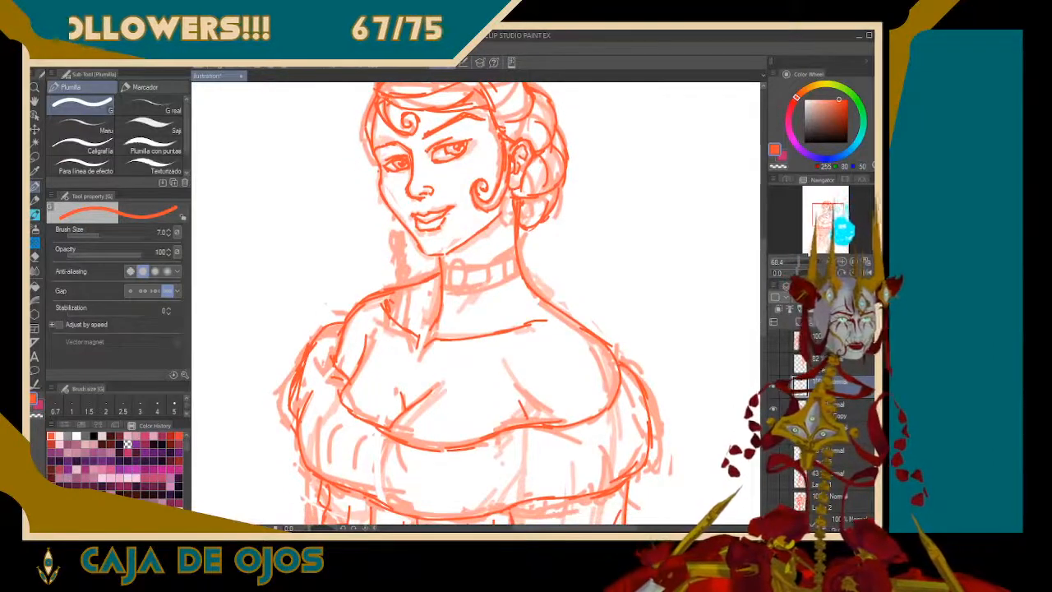
{"action": "left_click_drag", "start_coordinate": [798, 261], "coordinate": [815, 261]}
{"action": "mouse_move", "coordinate": [411, 275]}
{"action": "left_mouse_down"}
{"action": "mouse_move", "coordinate": [408, 222]}
{"action": "mouse_move", "coordinate": [422, 204]}
{"action": "mouse_move", "coordinate": [444, 224]}
{"action": "mouse_move", "coordinate": [441, 249]}
{"action": "mouse_move", "coordinate": [430, 272]}
{"action": "mouse_move", "coordinate": [408, 269]}
{"action": "left_mouse_up"}
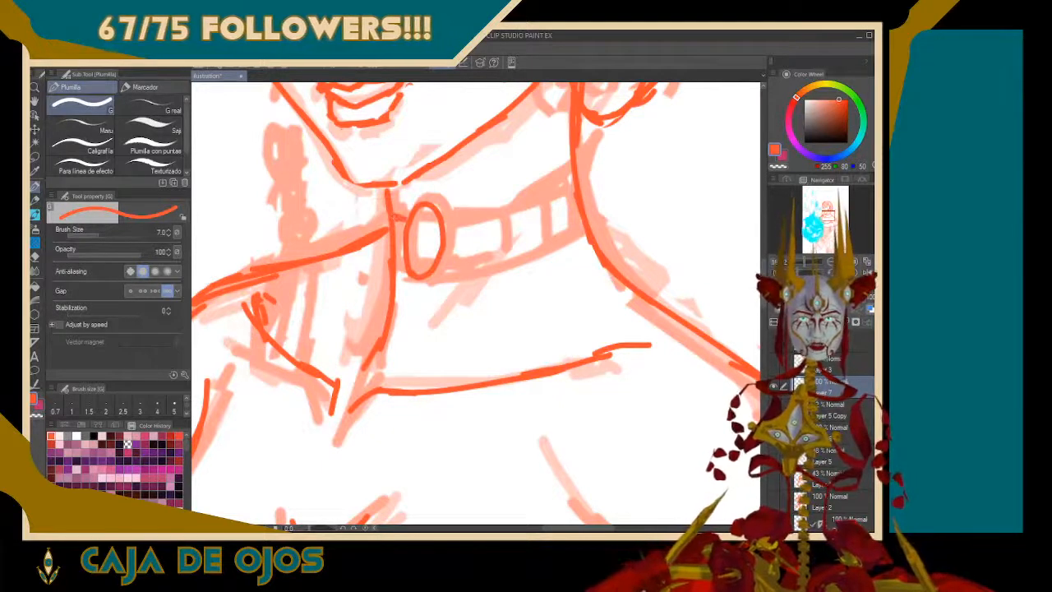
{"action": "mouse_move", "coordinate": [440, 220]}
{"action": "left_mouse_down"}
{"action": "mouse_move", "coordinate": [494, 217]}
{"action": "mouse_move", "coordinate": [565, 176]}
{"action": "mouse_move", "coordinate": [570, 161]}
{"action": "left_mouse_up"}
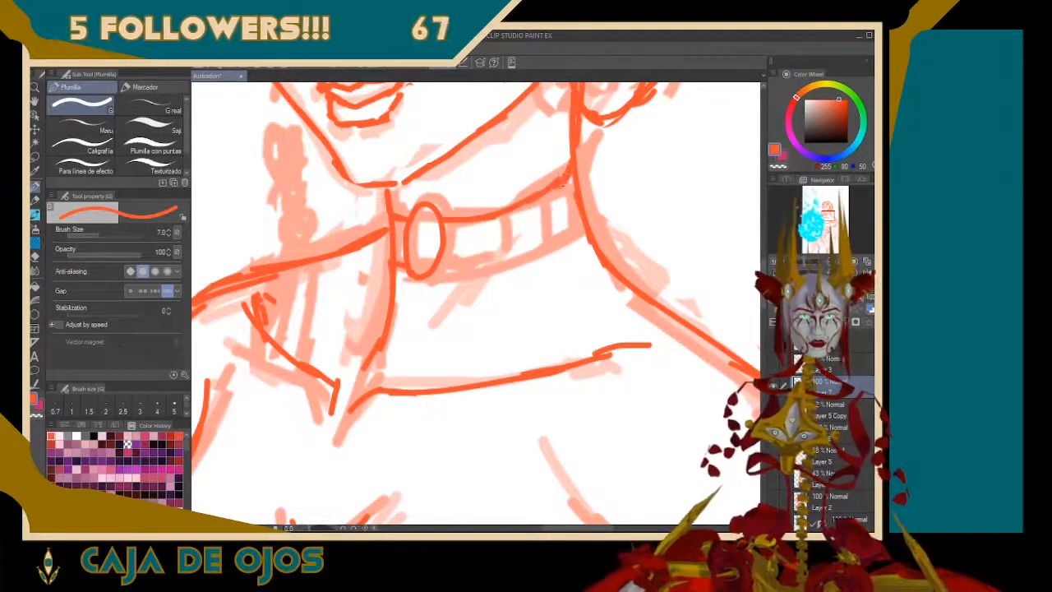
{"action": "left_click_drag", "start_coordinate": [440, 268], "coordinate": [505, 259]}
{"action": "mouse_move", "coordinate": [450, 267]}
{"action": "left_mouse_down"}
{"action": "mouse_move", "coordinate": [538, 248]}
{"action": "mouse_move", "coordinate": [582, 216]}
{"action": "left_mouse_up"}
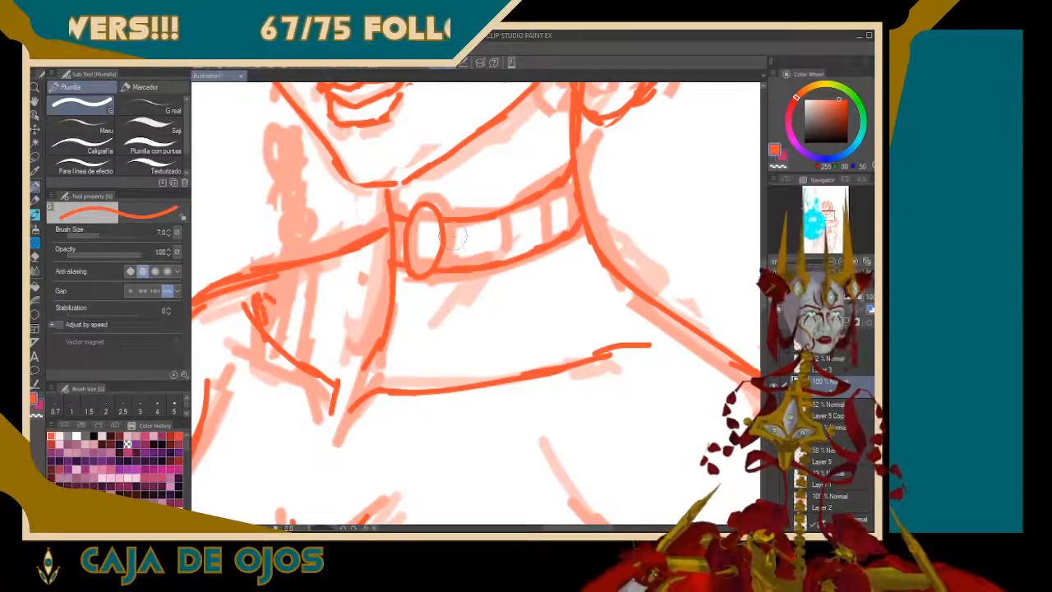
Lasso the choker's oval gem, rotate it slightly with Scale/Rotate, and return to the G pen
{"action": "left_click", "coordinate": [35, 157]}
{"action": "mouse_move", "coordinate": [424, 288]}
{"action": "left_mouse_down"}
{"action": "mouse_move", "coordinate": [404, 268]}
{"action": "mouse_move", "coordinate": [407, 227]}
{"action": "mouse_move", "coordinate": [434, 194]}
{"action": "mouse_move", "coordinate": [446, 222]}
{"action": "mouse_move", "coordinate": [415, 287]}
{"action": "left_mouse_up"}
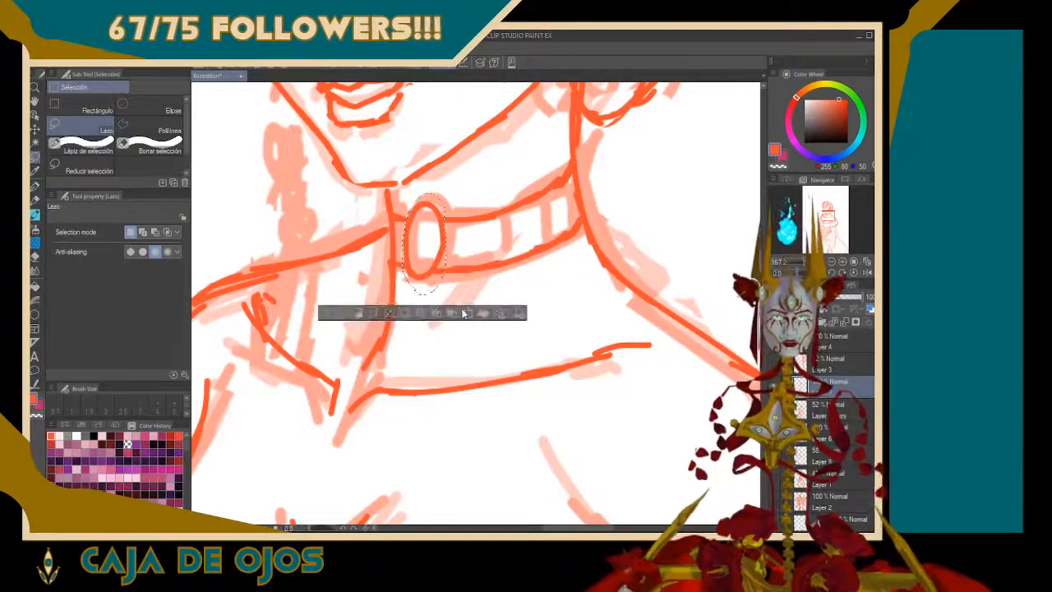
{"action": "left_click", "coordinate": [466, 315]}
{"action": "left_click_drag", "start_coordinate": [468, 198], "coordinate": [463, 192]}
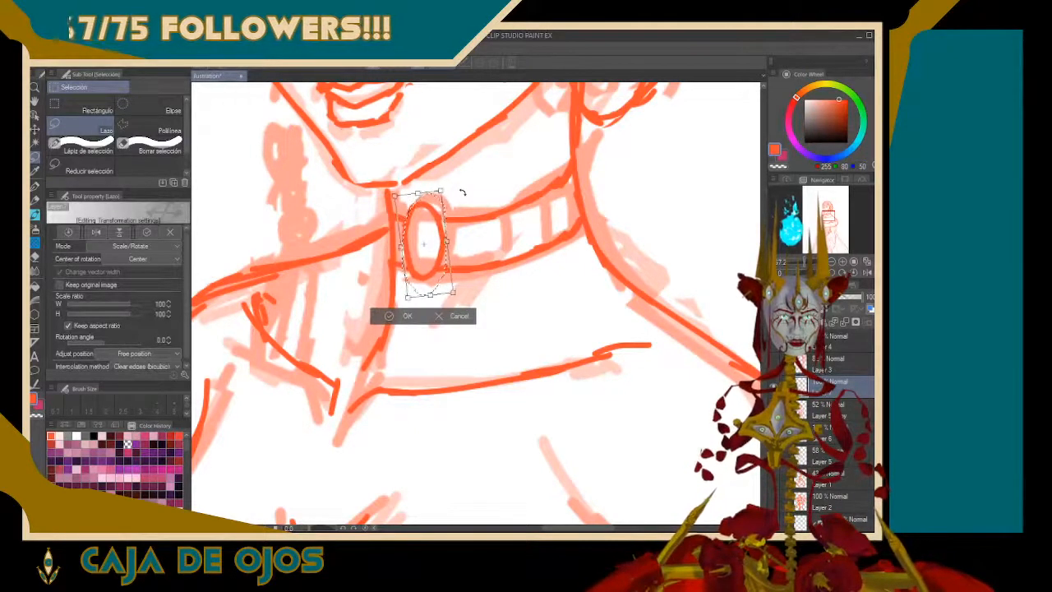
{"action": "left_click", "coordinate": [406, 318]}
{"action": "key", "text": "ctrl+d"}
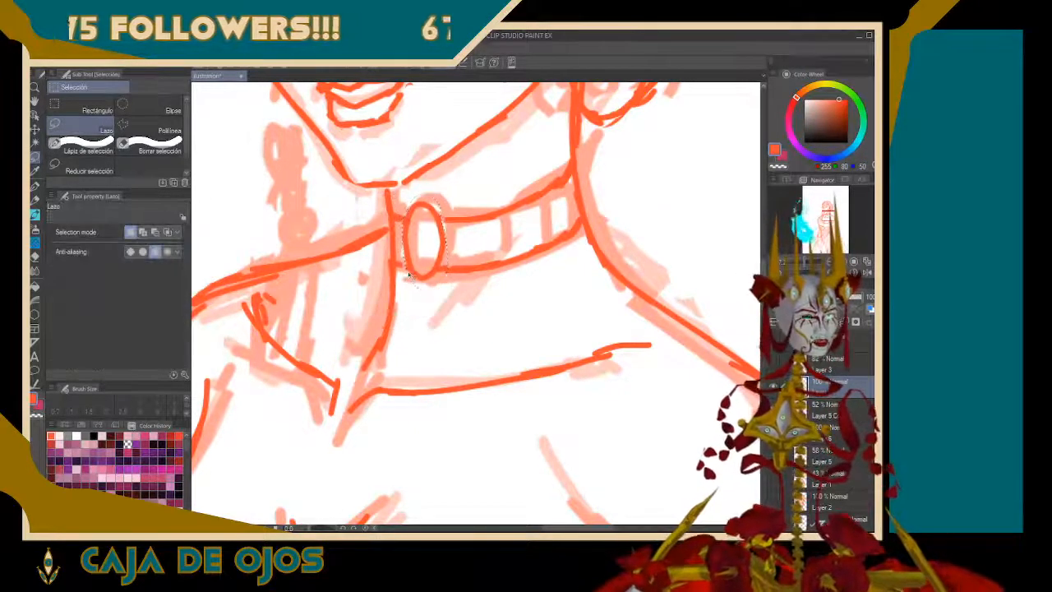
{"action": "key", "text": "p"}
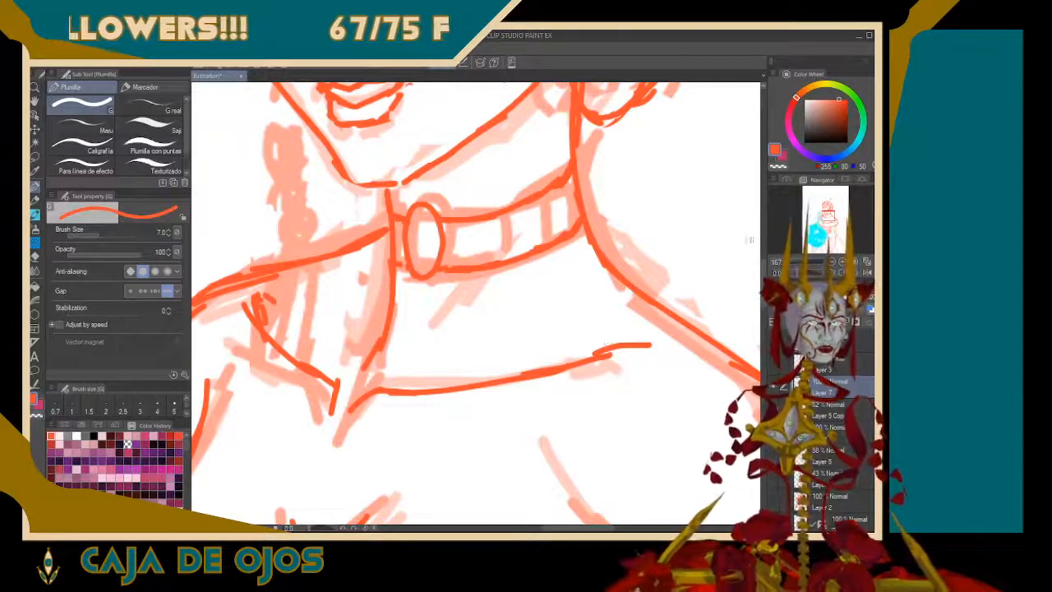
Draw the curved left-hand skirt panel from the bodice's tip to the canvas bottom, with an inner and an outer edge
{"action": "scroll", "coordinate": [825, 220], "scroll_direction": "down", "scroll_amount": 4}
{"action": "scroll", "coordinate": [475, 301], "scroll_direction": "up", "scroll_amount": 1}
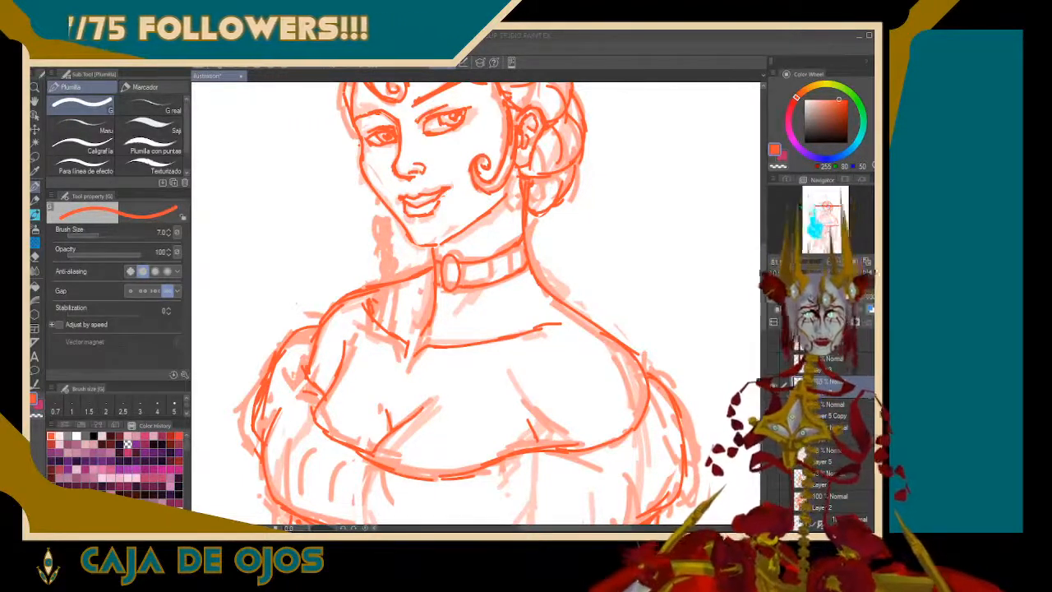
{"action": "left_click_drag", "start_coordinate": [411, 485], "coordinate": [577, 104]}
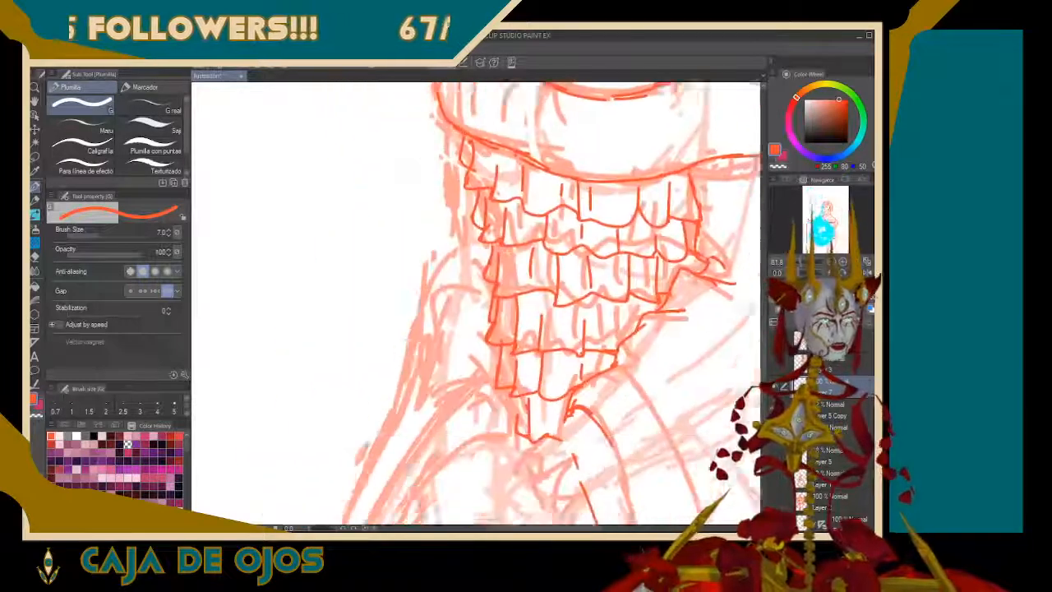
{"action": "mouse_move", "coordinate": [567, 411]}
{"action": "left_mouse_down"}
{"action": "mouse_move", "coordinate": [477, 345]}
{"action": "mouse_move", "coordinate": [532, 240]}
{"action": "mouse_move", "coordinate": [486, 196]}
{"action": "mouse_move", "coordinate": [507, 130]}
{"action": "mouse_move", "coordinate": [574, 256]}
{"action": "left_mouse_up"}
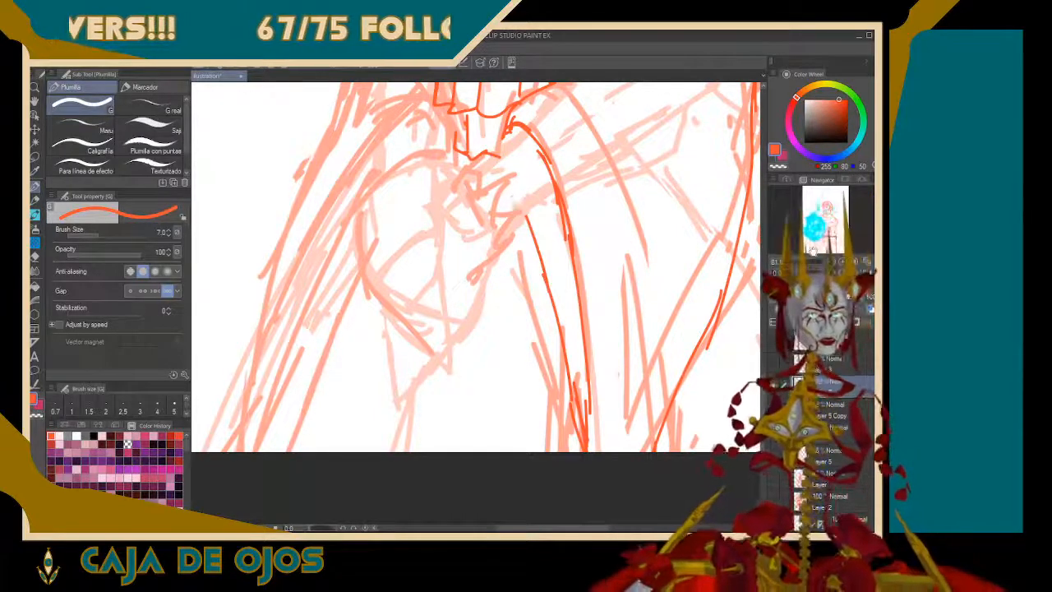
{"action": "left_click_drag", "start_coordinate": [813, 251], "coordinate": [807, 249]}
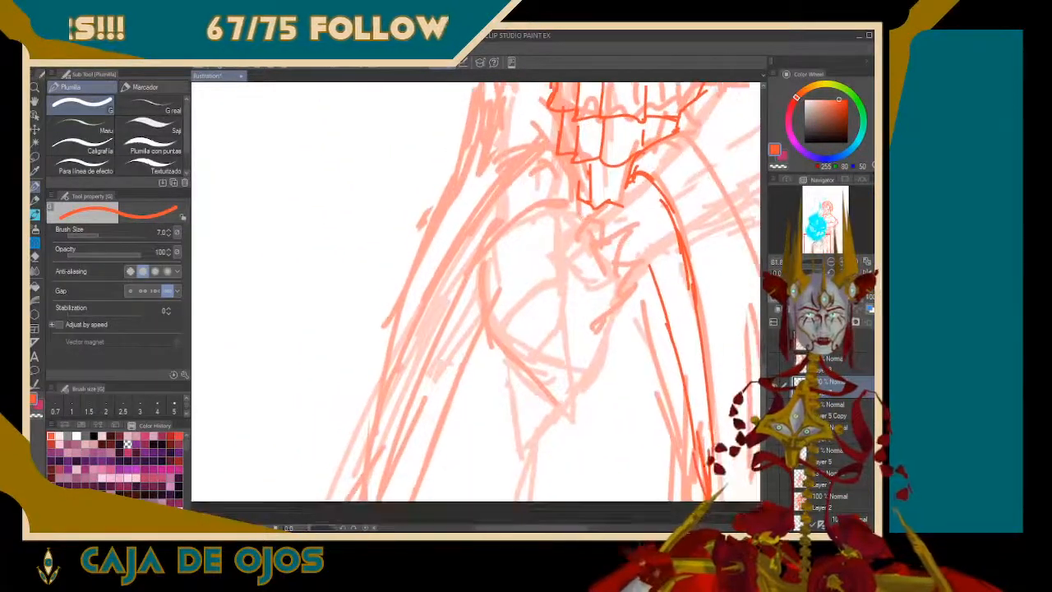
{"action": "left_click_drag", "start_coordinate": [384, 500], "coordinate": [446, 311]}
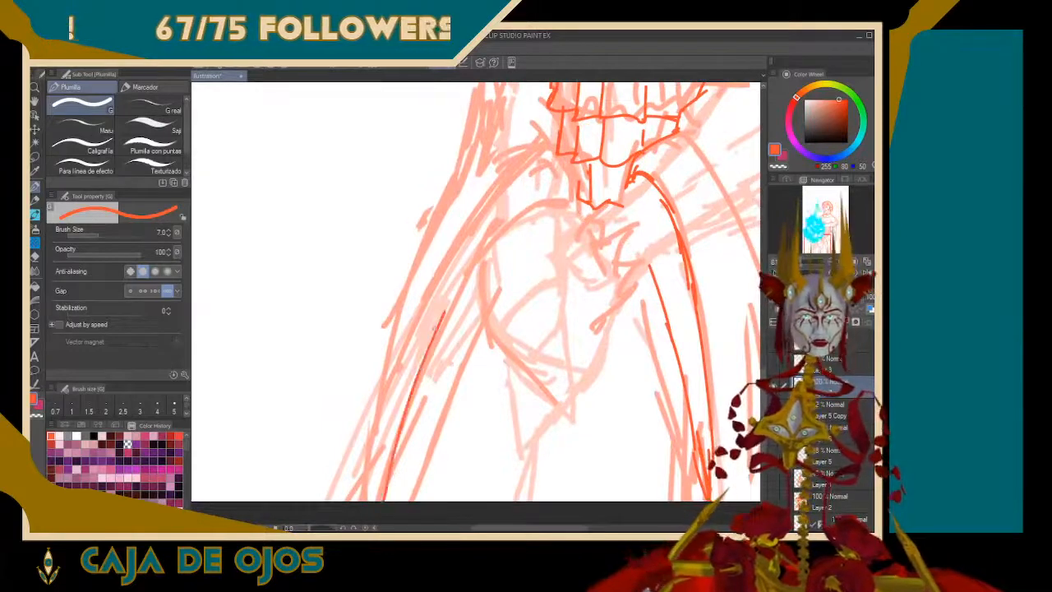
{"action": "left_click_drag", "start_coordinate": [410, 396], "coordinate": [489, 239]}
{"action": "mouse_move", "coordinate": [460, 286]}
{"action": "left_mouse_down"}
{"action": "mouse_move", "coordinate": [510, 205]}
{"action": "mouse_move", "coordinate": [551, 186]}
{"action": "mouse_move", "coordinate": [574, 199]}
{"action": "mouse_move", "coordinate": [569, 212]}
{"action": "left_mouse_up"}
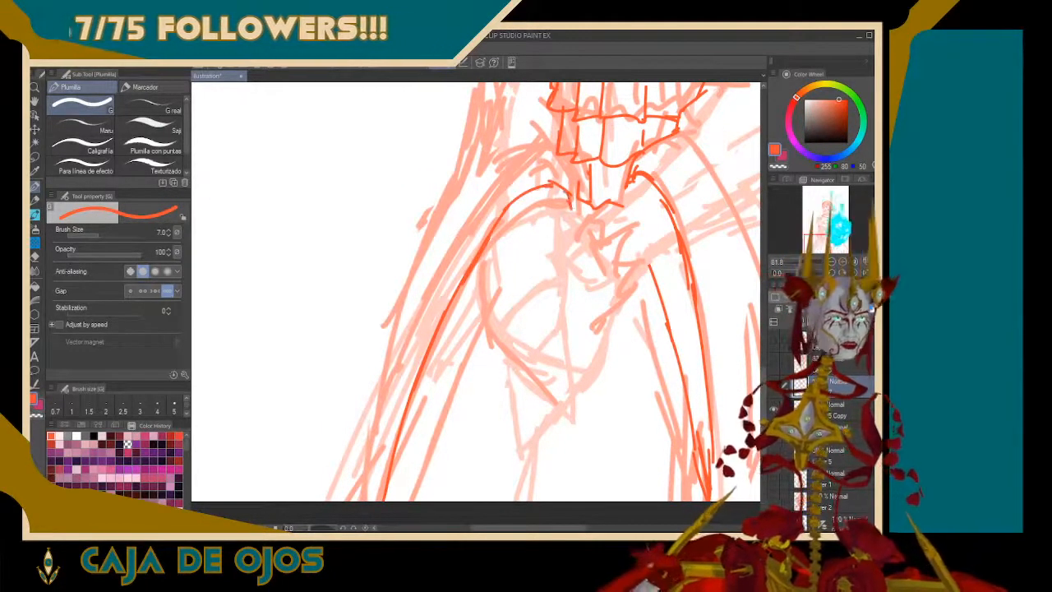
{"action": "left_click_drag", "start_coordinate": [364, 482], "coordinate": [412, 334]}
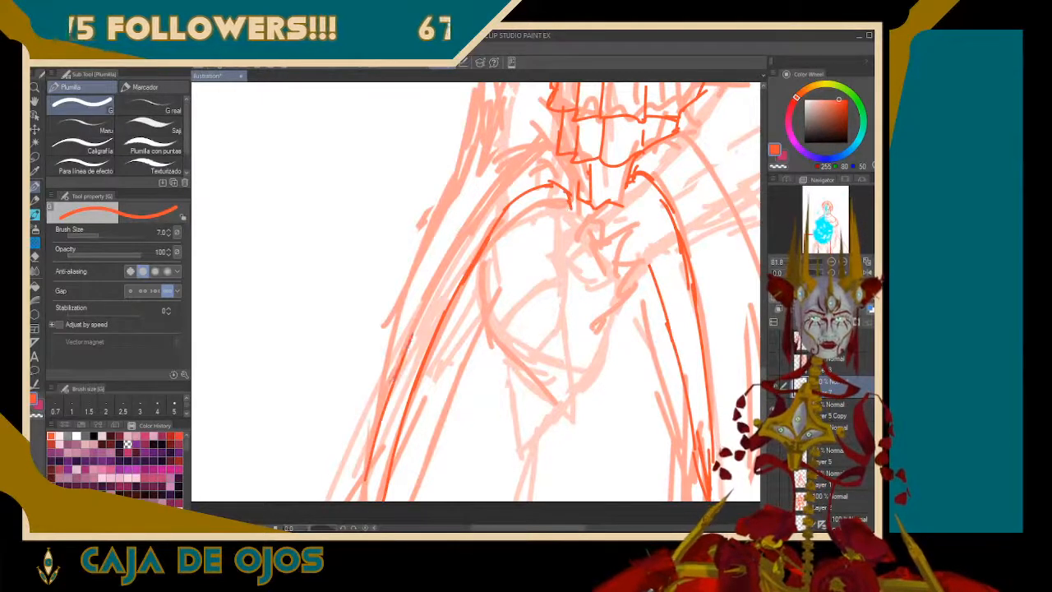
{"action": "left_click_drag", "start_coordinate": [396, 370], "coordinate": [456, 219]}
{"action": "mouse_move", "coordinate": [431, 286]}
{"action": "left_mouse_down"}
{"action": "mouse_move", "coordinate": [510, 156]}
{"action": "mouse_move", "coordinate": [560, 148]}
{"action": "mouse_move", "coordinate": [574, 192]}
{"action": "left_mouse_up"}
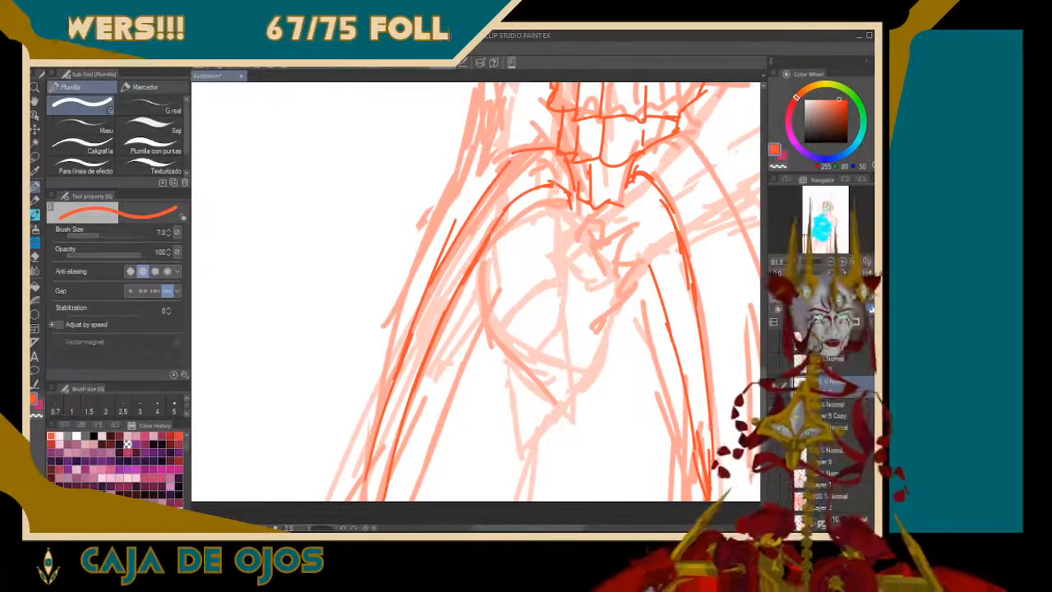
Draw the second skirt line right of the front panel, from the bodice's lower edge down to the canvas bottom
{"action": "left_click_drag", "start_coordinate": [684, 133], "coordinate": [723, 195]}
{"action": "mouse_move", "coordinate": [674, 271]}
{"action": "left_mouse_down"}
{"action": "mouse_move", "coordinate": [577, 288]}
{"action": "mouse_move", "coordinate": [478, 246]}
{"action": "left_mouse_up"}
{"action": "mouse_move", "coordinate": [526, 177]}
{"action": "left_mouse_down"}
{"action": "mouse_move", "coordinate": [560, 349]}
{"action": "mouse_move", "coordinate": [565, 476]}
{"action": "left_mouse_up"}
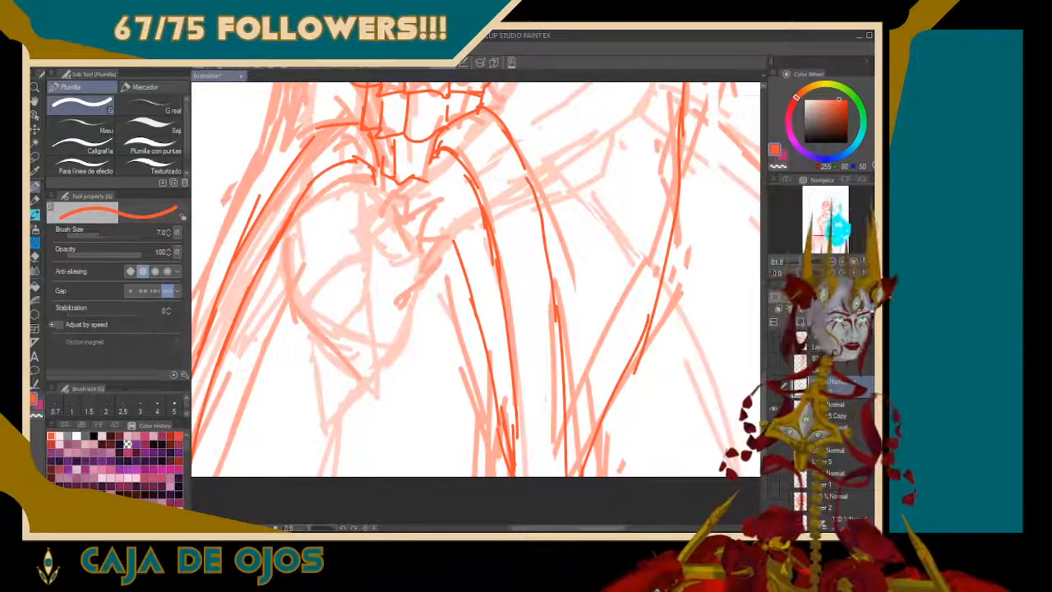
Draw the outer contour left of the left skirt panel in overlapping strokes, continuing it upward beside the bodice ruffles
{"action": "left_click_drag", "start_coordinate": [509, 280], "coordinate": [547, 366]}
{"action": "mouse_move", "coordinate": [509, 328]}
{"action": "left_mouse_down"}
{"action": "mouse_move", "coordinate": [599, 408]}
{"action": "mouse_move", "coordinate": [648, 390]}
{"action": "left_mouse_up"}
{"action": "mouse_move", "coordinate": [526, 361]}
{"action": "left_mouse_down"}
{"action": "mouse_move", "coordinate": [584, 276]}
{"action": "mouse_move", "coordinate": [587, 300]}
{"action": "left_mouse_up"}
{"action": "left_click_drag", "start_coordinate": [457, 367], "coordinate": [414, 500]}
{"action": "left_click_drag", "start_coordinate": [441, 384], "coordinate": [420, 434]}
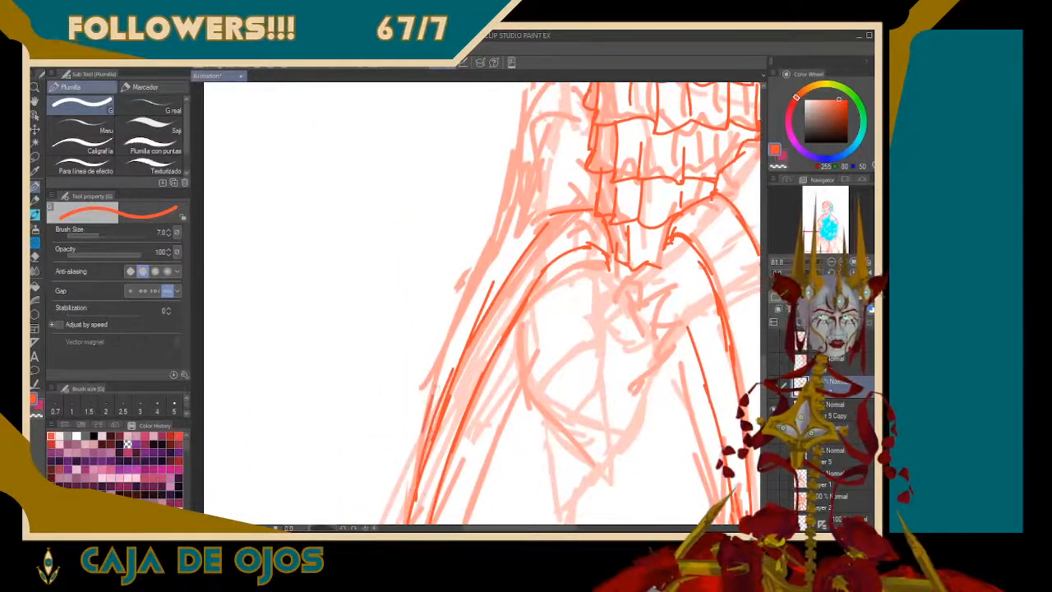
{"action": "left_click_drag", "start_coordinate": [485, 265], "coordinate": [431, 401]}
{"action": "left_click_drag", "start_coordinate": [480, 286], "coordinate": [427, 434]}
{"action": "left_click_drag", "start_coordinate": [513, 207], "coordinate": [478, 283]}
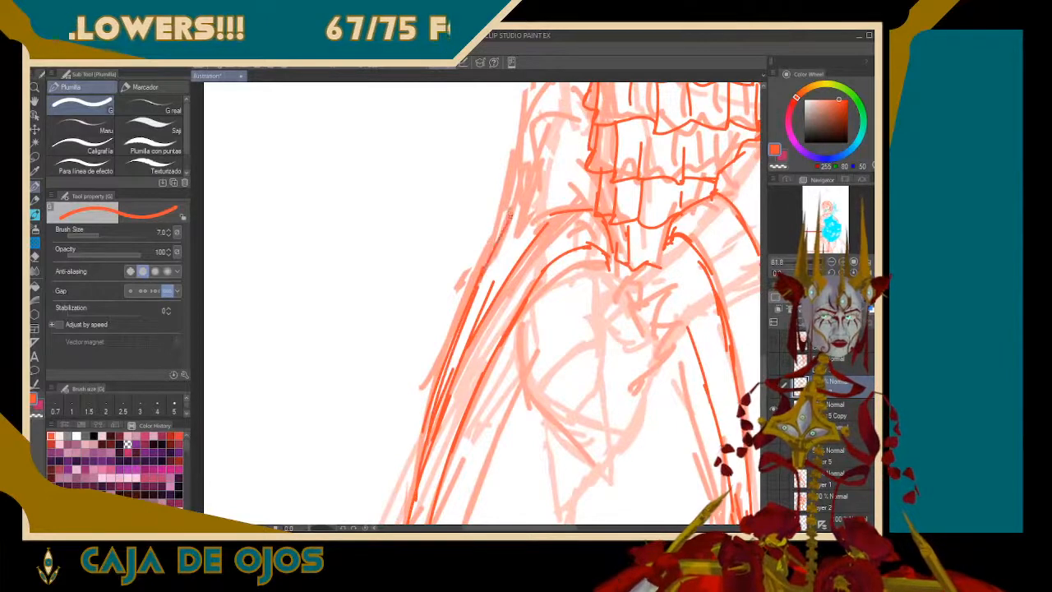
{"action": "left_click_drag", "start_coordinate": [524, 150], "coordinate": [502, 223]}
{"action": "mouse_move", "coordinate": [527, 124]}
{"action": "left_mouse_down"}
{"action": "mouse_move", "coordinate": [514, 170]}
{"action": "mouse_move", "coordinate": [522, 207]}
{"action": "left_mouse_up"}
{"action": "left_click_drag", "start_coordinate": [552, 166], "coordinate": [541, 187]}
Draw the gathered folds beside the bodice's left waist and the outer arm line up to the off-shoulder ruffle
{"action": "left_click_drag", "start_coordinate": [815, 242], "coordinate": [817, 232]}
{"action": "mouse_move", "coordinate": [494, 332]}
{"action": "left_mouse_down"}
{"action": "mouse_move", "coordinate": [540, 277]}
{"action": "mouse_move", "coordinate": [528, 267]}
{"action": "mouse_move", "coordinate": [503, 305]}
{"action": "mouse_move", "coordinate": [534, 256]}
{"action": "left_mouse_up"}
{"action": "mouse_move", "coordinate": [521, 208]}
{"action": "left_mouse_down"}
{"action": "mouse_move", "coordinate": [525, 249]}
{"action": "mouse_move", "coordinate": [558, 269]}
{"action": "left_mouse_up"}
{"action": "left_click_drag", "start_coordinate": [550, 328], "coordinate": [552, 346]}
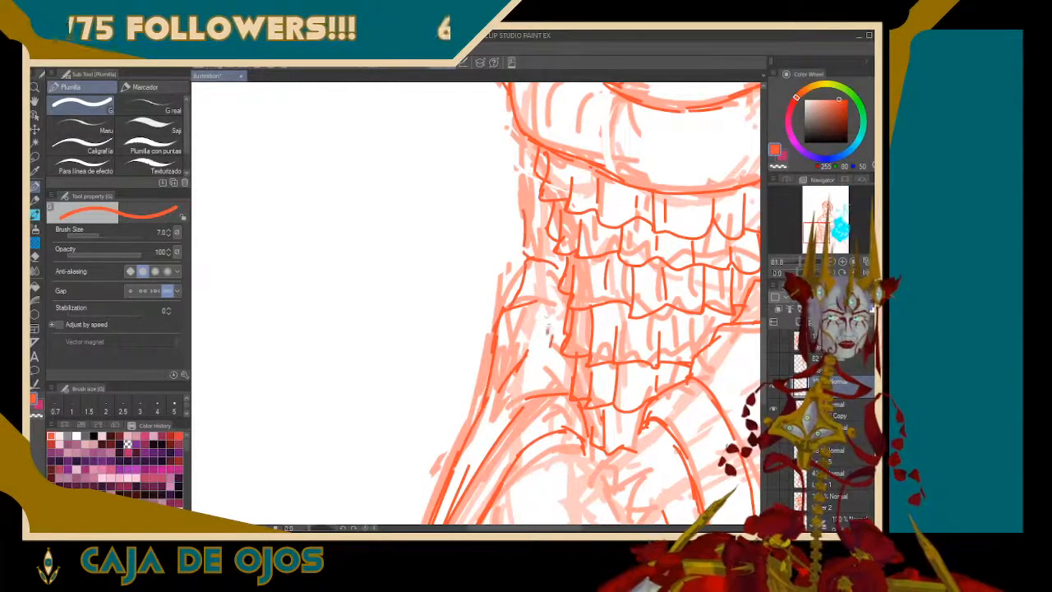
{"action": "mouse_move", "coordinate": [545, 305]}
{"action": "left_mouse_down"}
{"action": "mouse_move", "coordinate": [548, 366]}
{"action": "mouse_move", "coordinate": [570, 393]}
{"action": "left_mouse_up"}
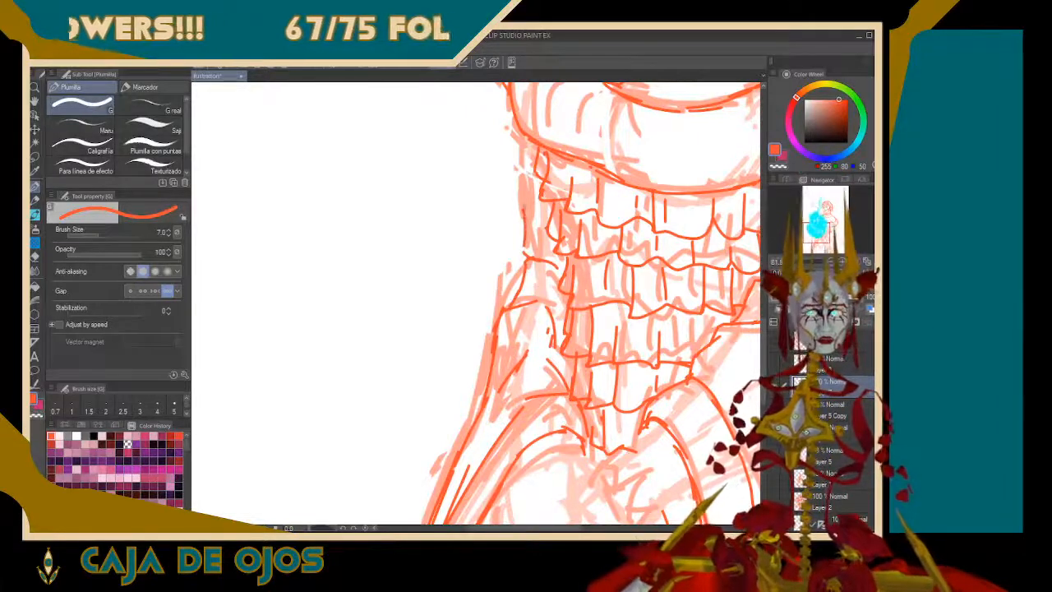
{"action": "left_click_drag", "start_coordinate": [528, 215], "coordinate": [525, 141]}
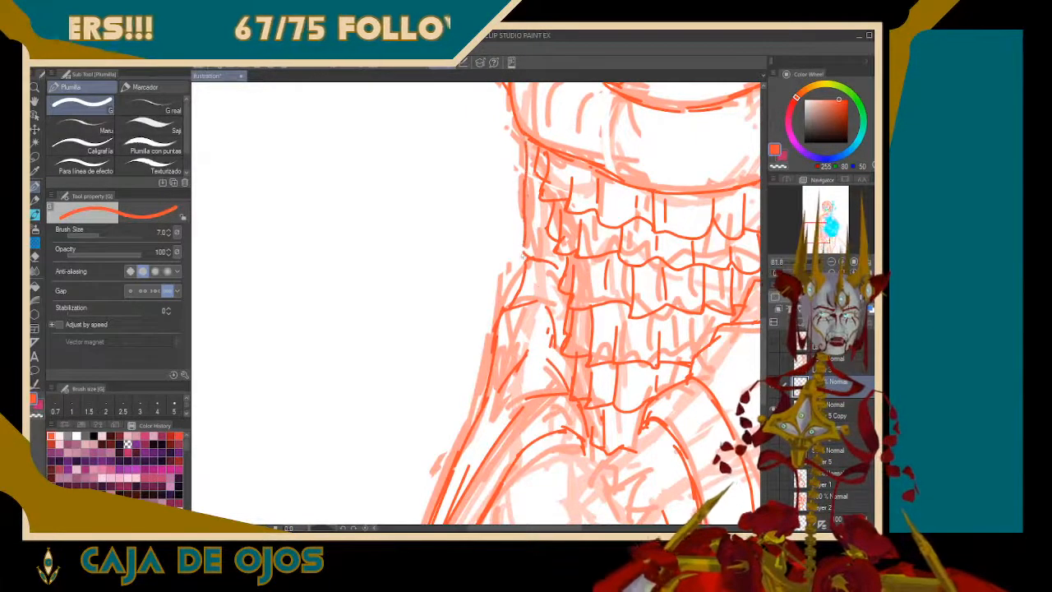
{"action": "mouse_move", "coordinate": [525, 244]}
{"action": "left_mouse_down"}
{"action": "mouse_move", "coordinate": [526, 261]}
{"action": "mouse_move", "coordinate": [546, 263]}
{"action": "left_mouse_up"}
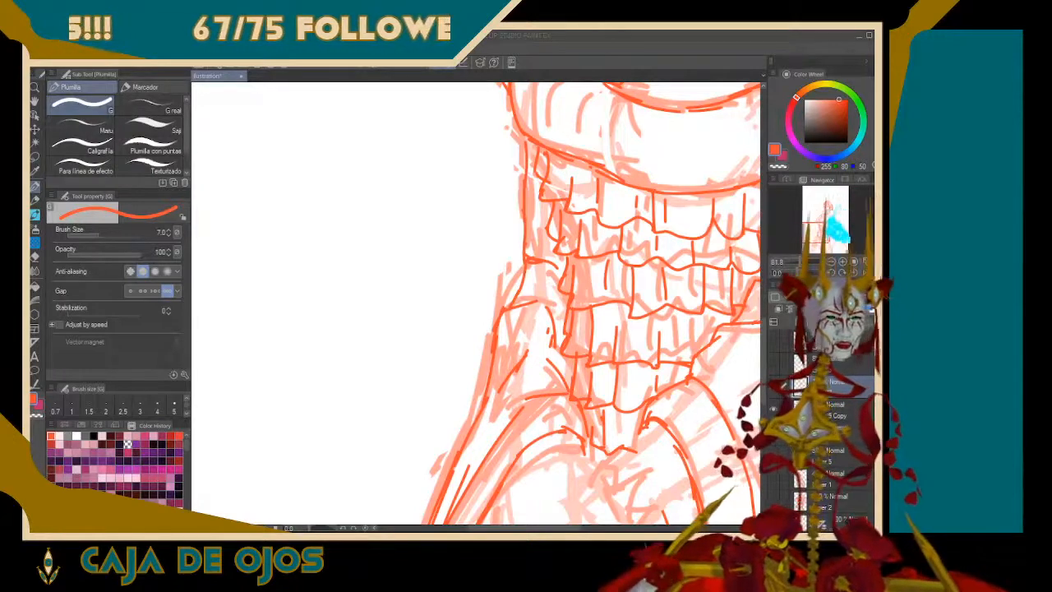
Draw the dangling earring beside the jaw, with stacked beads and a tassel of strands falling onto the shoulder
{"action": "left_click_drag", "start_coordinate": [818, 228], "coordinate": [823, 217]}
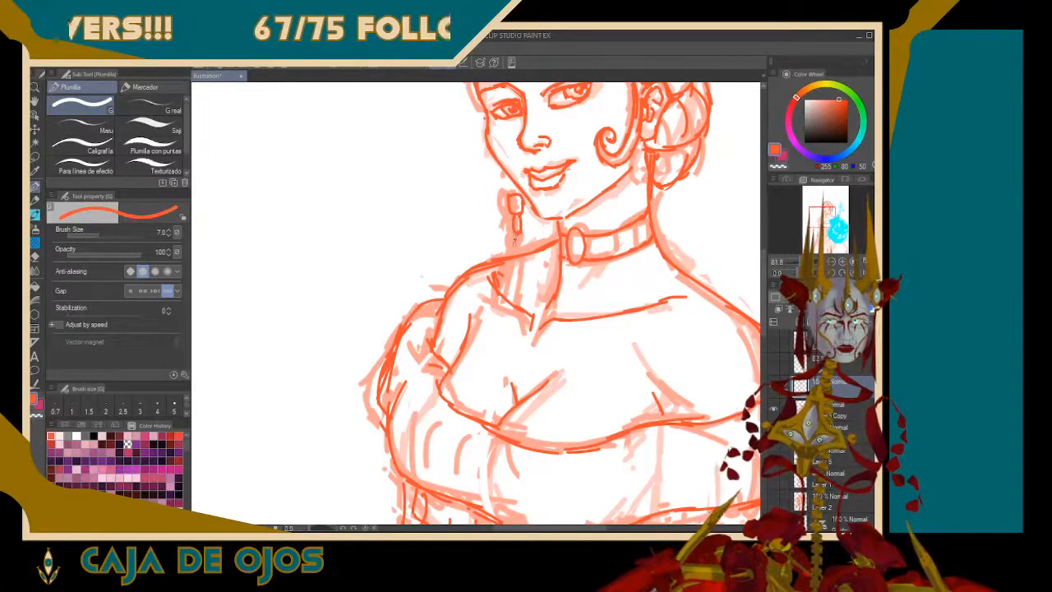
{"action": "left_click_drag", "start_coordinate": [515, 235], "coordinate": [522, 239]}
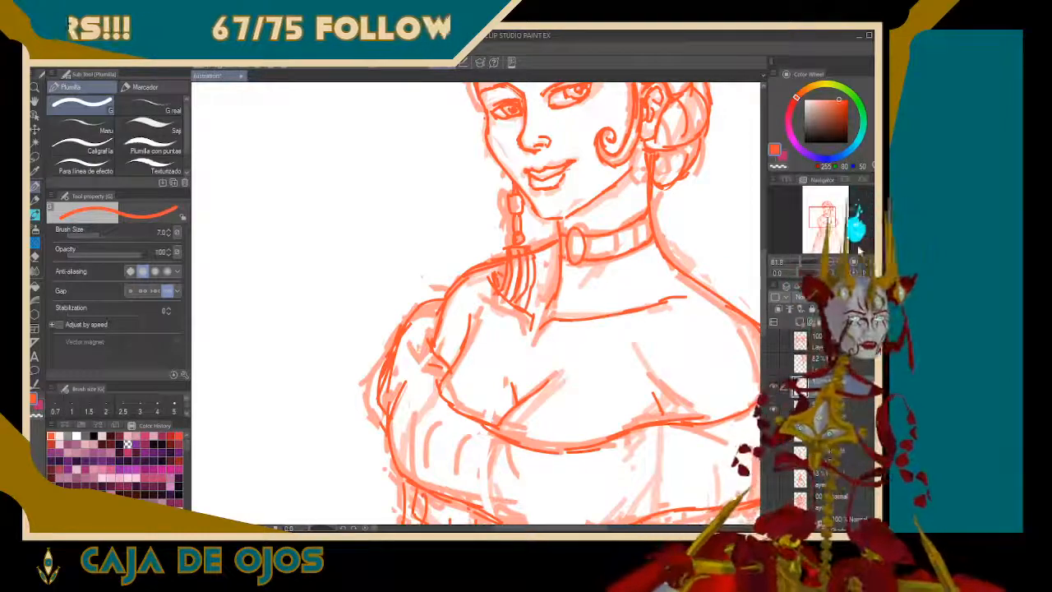
Draw the skirt's long outer right edge from the sleeve toward the canvas edge and add a short curved fold inside the sleeve
{"action": "mouse_move", "coordinate": [824, 218]}
{"action": "left_mouse_down"}
{"action": "mouse_move", "coordinate": [827, 210]}
{"action": "mouse_move", "coordinate": [826, 244]}
{"action": "mouse_move", "coordinate": [839, 246]}
{"action": "left_mouse_up"}
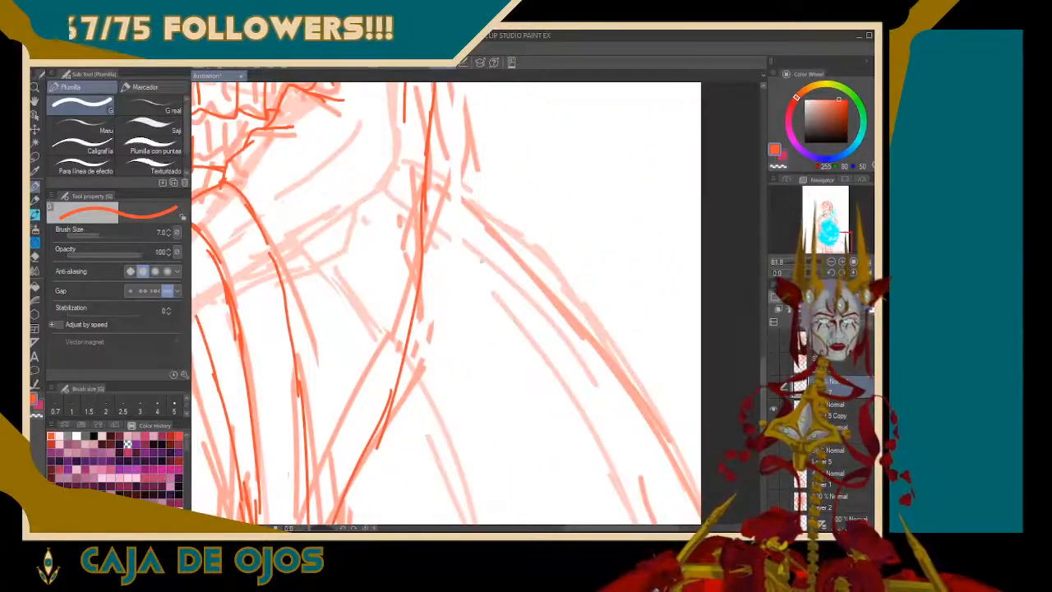
{"action": "mouse_move", "coordinate": [413, 169]}
{"action": "left_mouse_down"}
{"action": "mouse_move", "coordinate": [496, 225]}
{"action": "mouse_move", "coordinate": [489, 219]}
{"action": "mouse_move", "coordinate": [599, 353]}
{"action": "left_mouse_up"}
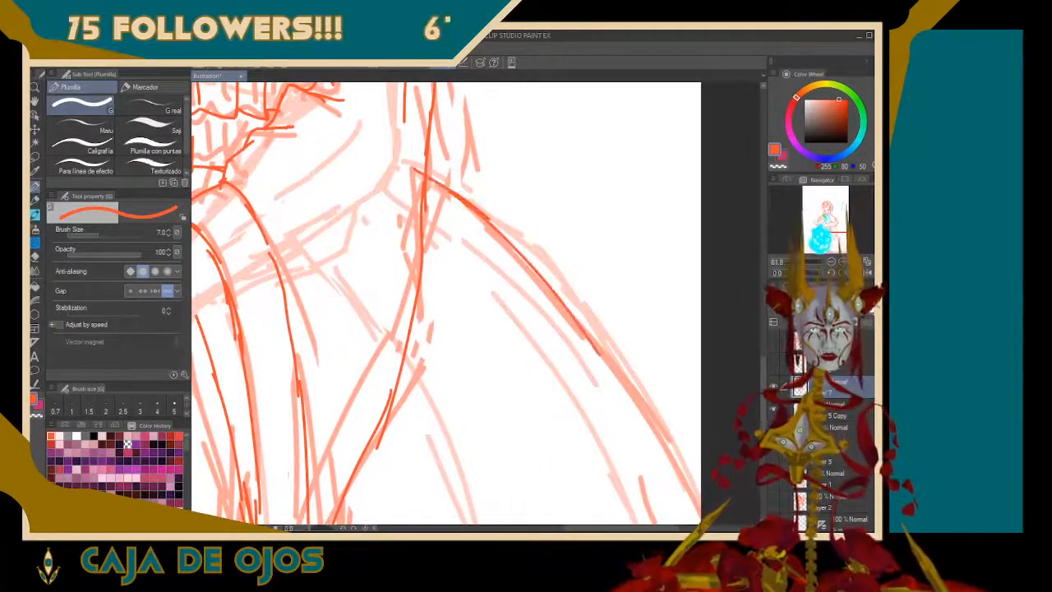
{"action": "left_click_drag", "start_coordinate": [381, 210], "coordinate": [345, 336]}
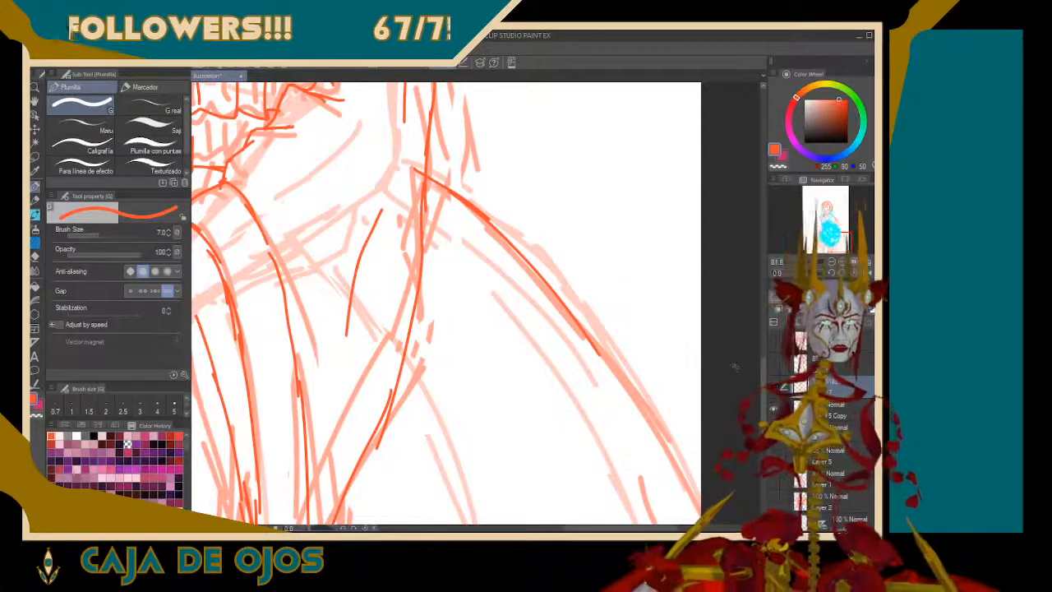
{"action": "left_click_drag", "start_coordinate": [618, 368], "coordinate": [683, 457]}
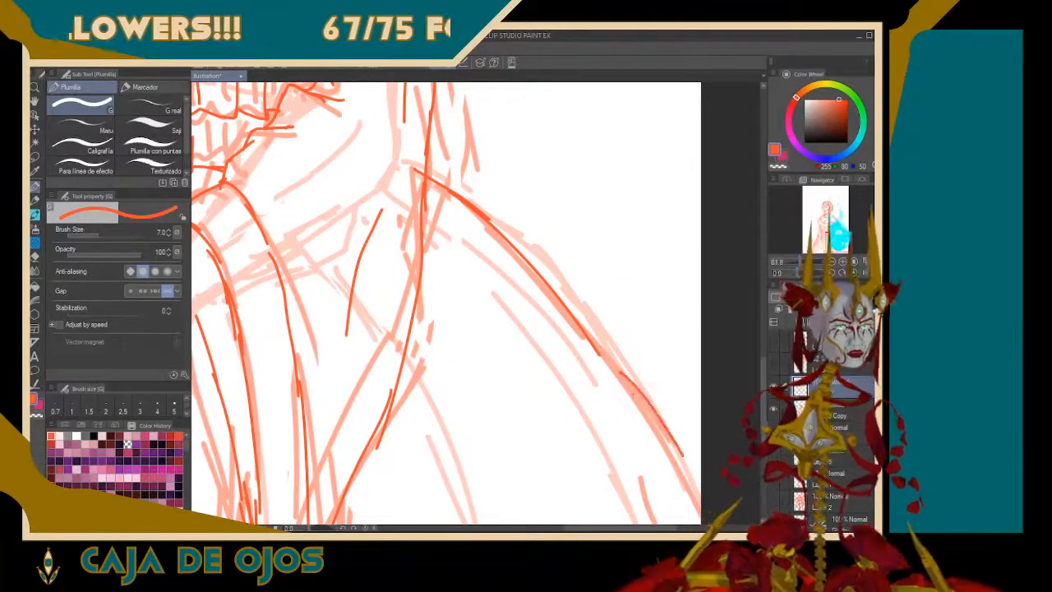
{"action": "left_click_drag", "start_coordinate": [595, 345], "coordinate": [683, 465]}
Compare the whole figure with and without the faded rough layer under the clean sketch
{"action": "key", "text": "ctrl+minus"}
{"action": "key", "text": "ctrl+minus"}
{"action": "key", "text": "ctrl+minus"}
{"action": "key", "text": "ctrl+minus"}
{"action": "key", "text": "ctrl+minus"}
{"action": "key", "text": "ctrl+minus"}
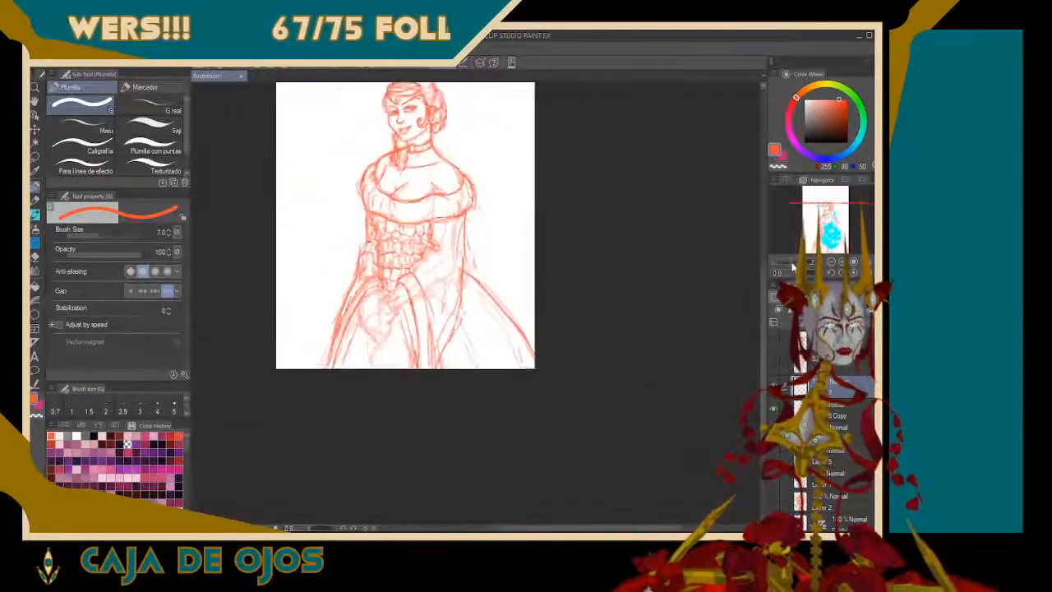
{"action": "left_click", "coordinate": [773, 410]}
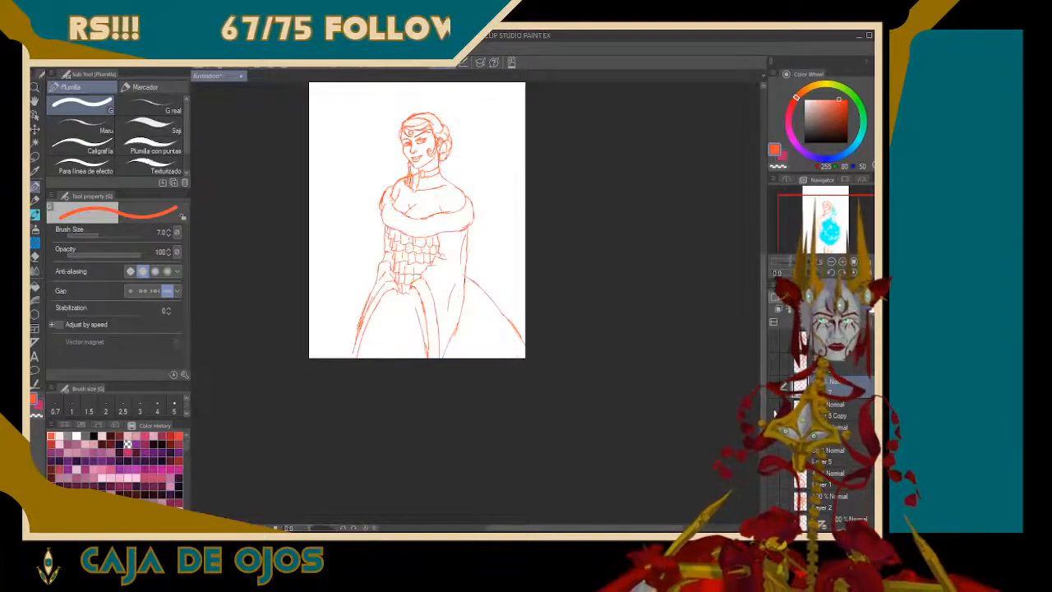
{"action": "left_click", "coordinate": [772, 410]}
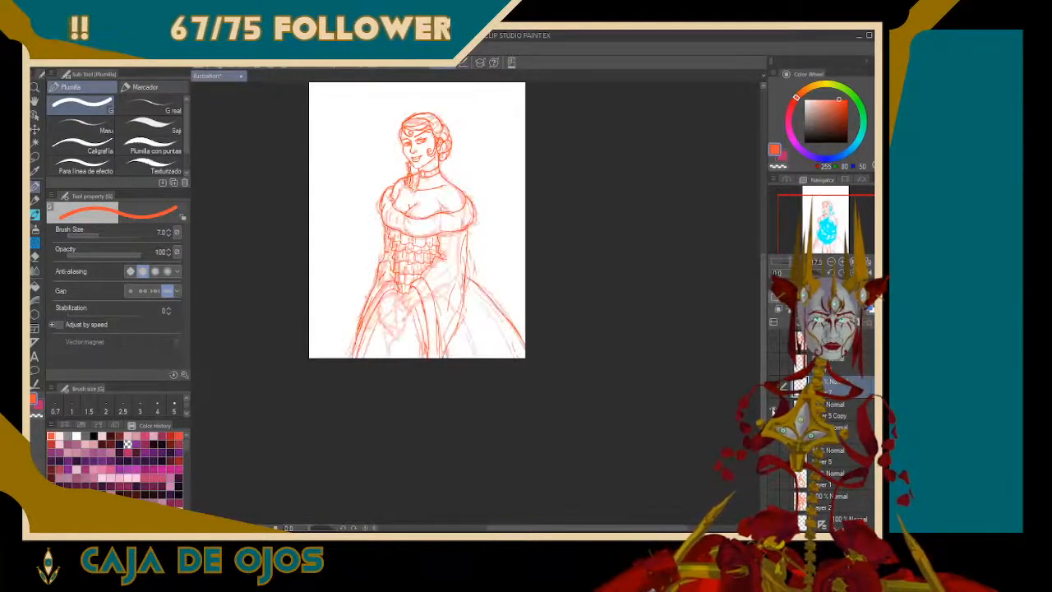
{"action": "left_click", "coordinate": [773, 410]}
{"action": "left_click", "coordinate": [772, 410]}
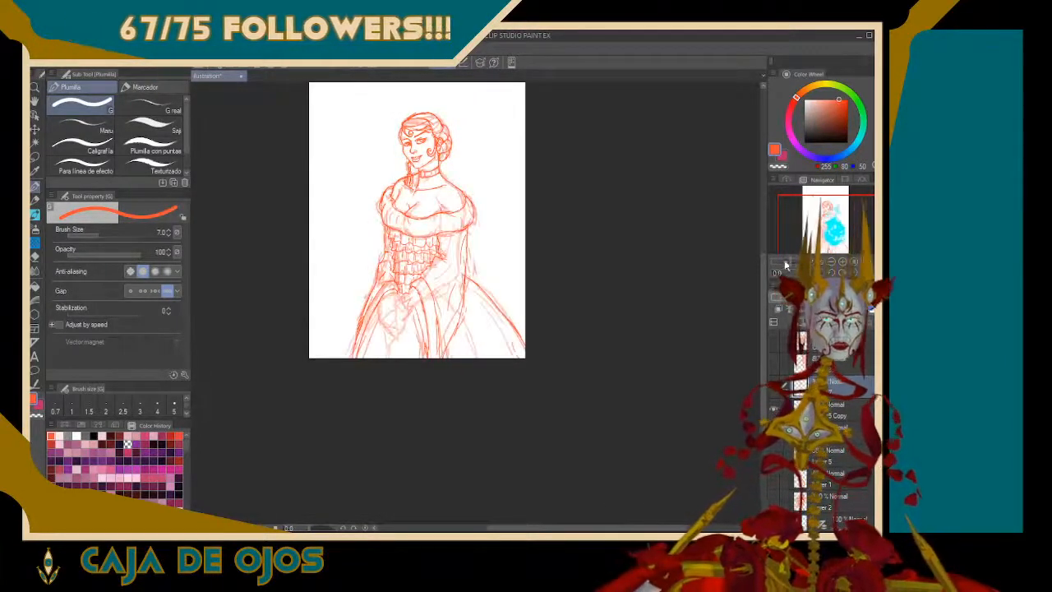
Hide the faded rough layer and check the clean sketch on the head and on the whole figure
{"action": "left_click_drag", "start_coordinate": [786, 262], "coordinate": [797, 262]}
{"action": "left_click_drag", "start_coordinate": [841, 236], "coordinate": [827, 202]}
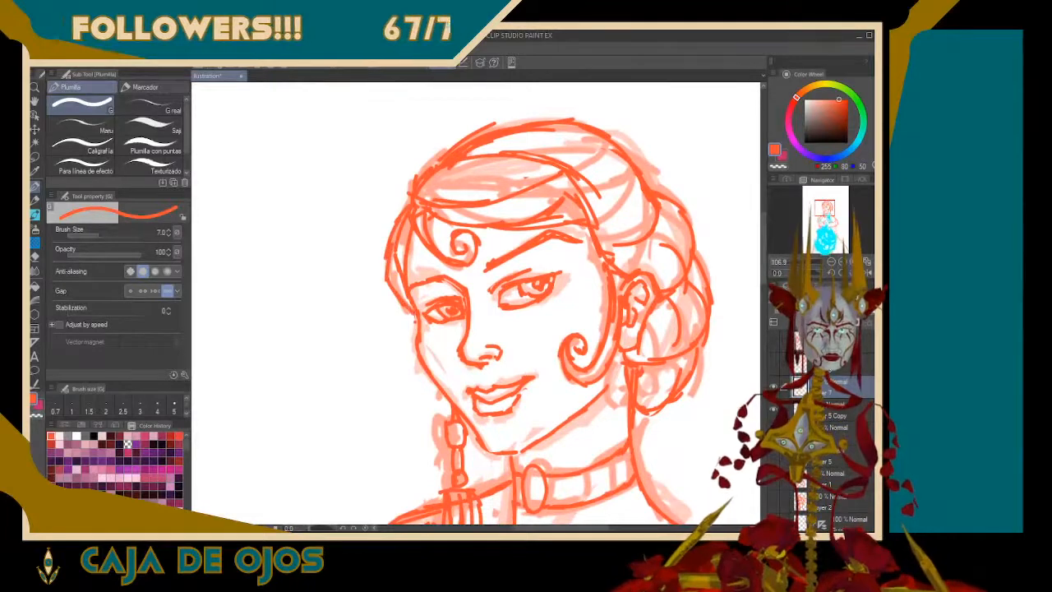
{"action": "left_click", "coordinate": [773, 408]}
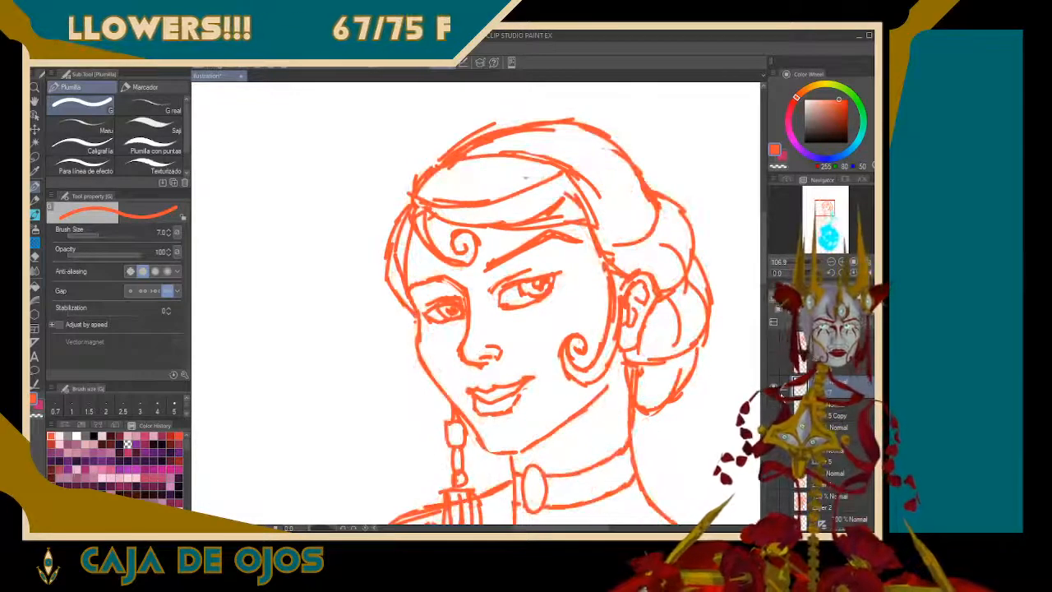
{"action": "left_click_drag", "start_coordinate": [794, 262], "coordinate": [793, 271]}
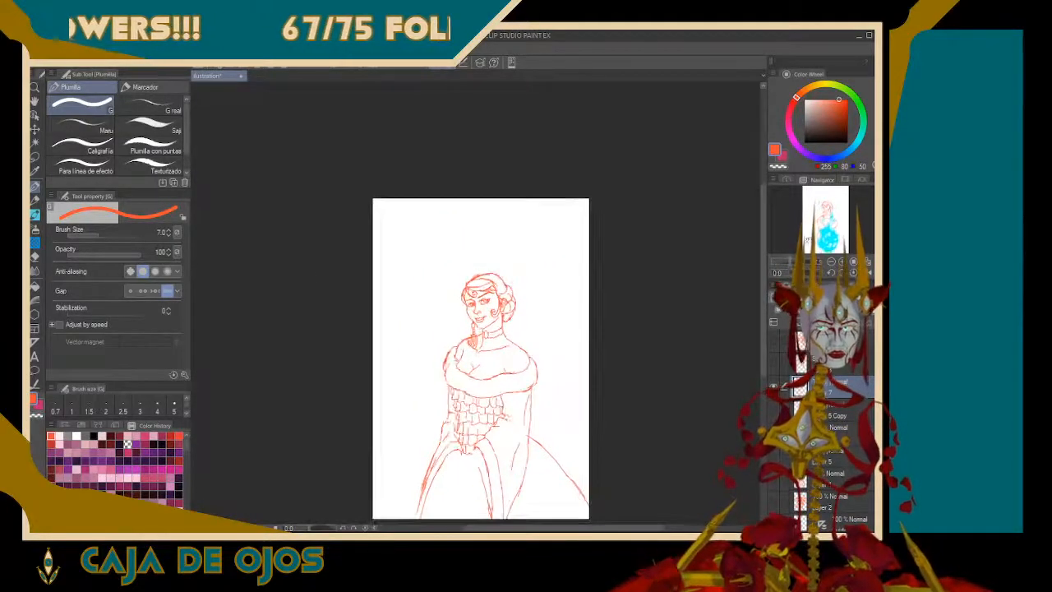
{"action": "left_click_drag", "start_coordinate": [824, 208], "coordinate": [832, 223]}
Compare the clean sketch with the faded rough by repeatedly toggling layer visibility, ending with the rough hidden, and inspect the head
{"action": "left_click", "coordinate": [774, 386]}
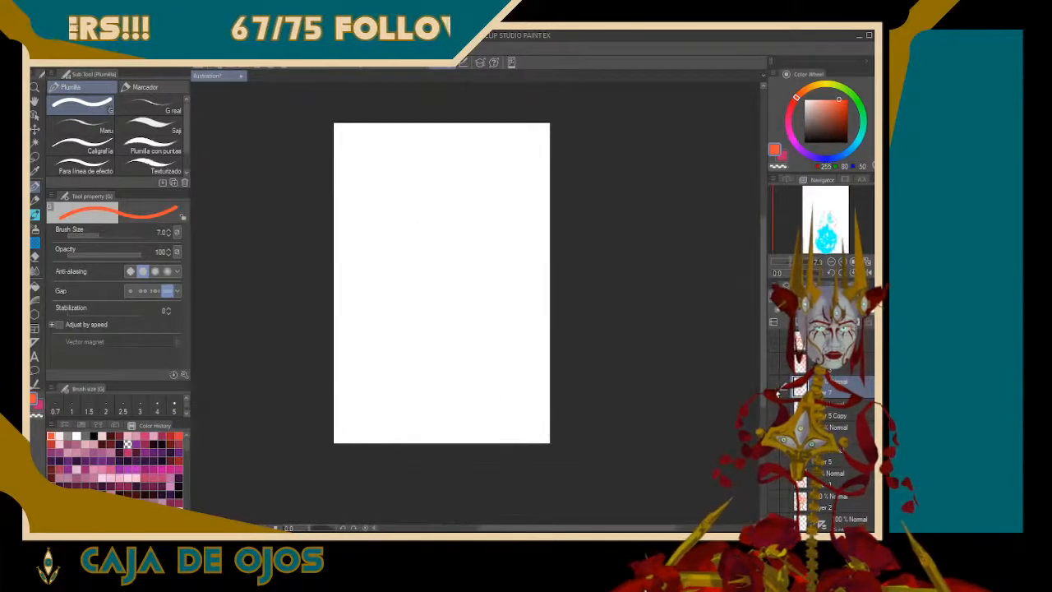
{"action": "left_click", "coordinate": [774, 386]}
{"action": "left_click", "coordinate": [773, 410]}
{"action": "left_click", "coordinate": [773, 411]}
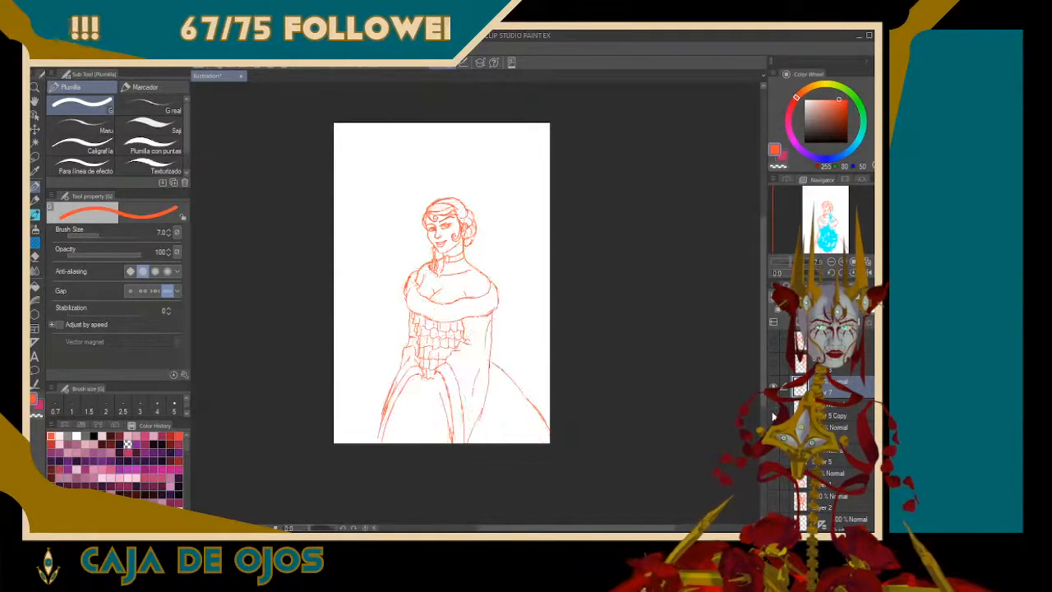
{"action": "left_click", "coordinate": [773, 410]}
{"action": "left_click", "coordinate": [773, 411]}
{"action": "left_click", "coordinate": [773, 410]}
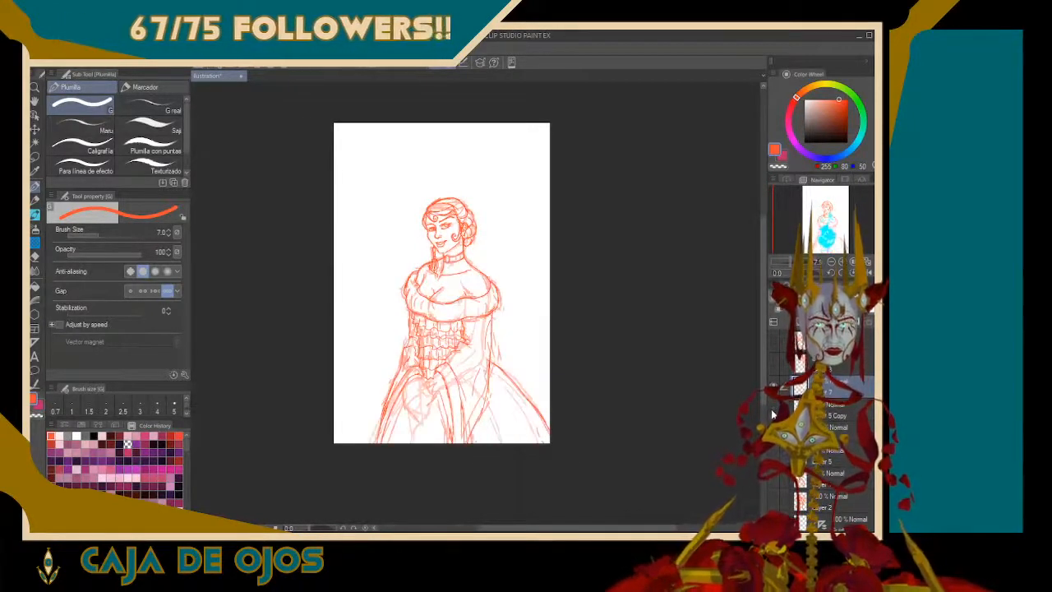
{"action": "left_click", "coordinate": [773, 410]}
{"action": "left_click", "coordinate": [773, 410]}
{"action": "left_click", "coordinate": [773, 411]}
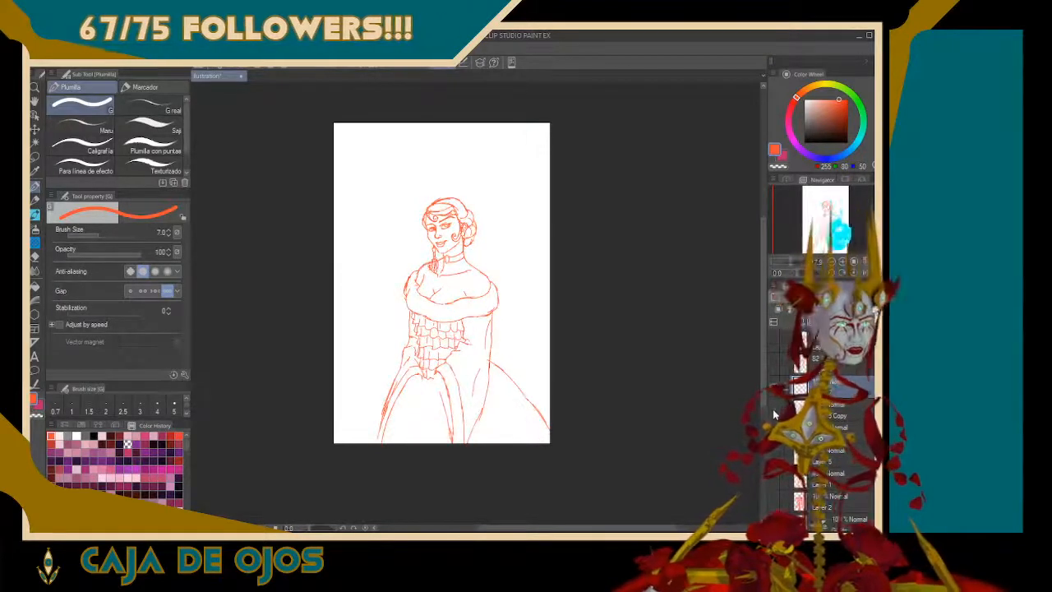
{"action": "left_click", "coordinate": [773, 410]}
{"action": "left_click", "coordinate": [773, 411]}
{"action": "left_click", "coordinate": [774, 411]}
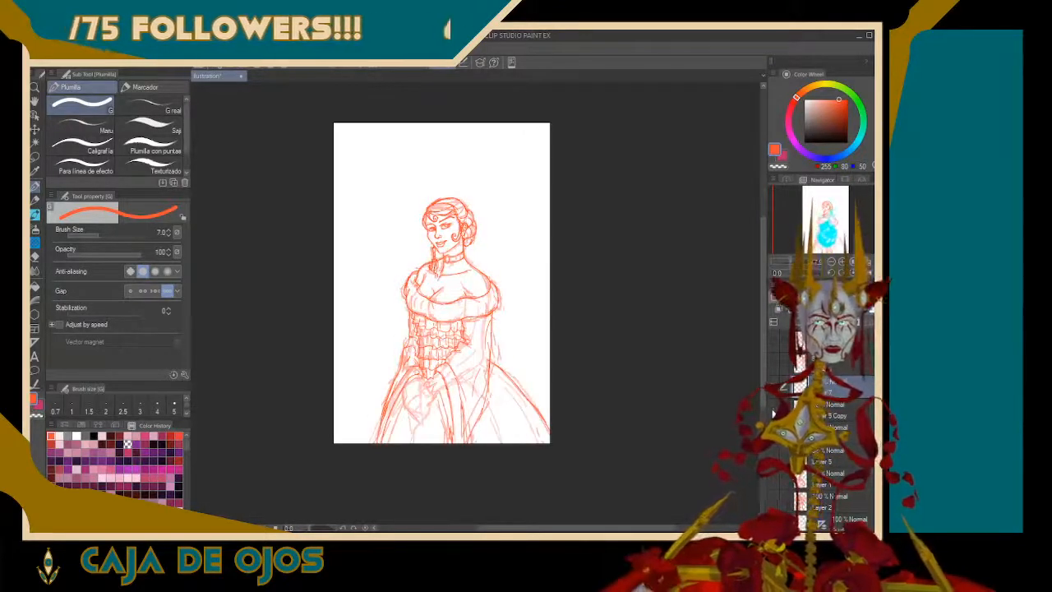
{"action": "left_click", "coordinate": [773, 410]}
{"action": "left_click", "coordinate": [773, 411]}
{"action": "left_click", "coordinate": [773, 410]}
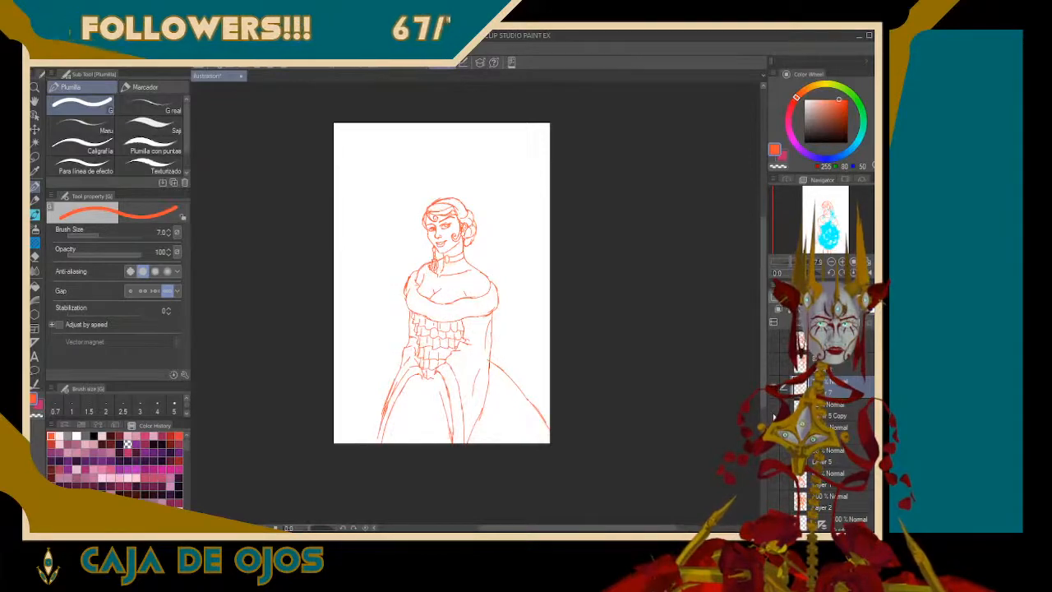
{"action": "left_click_drag", "start_coordinate": [792, 261], "coordinate": [808, 261]}
{"action": "left_click_drag", "start_coordinate": [833, 225], "coordinate": [832, 200]}
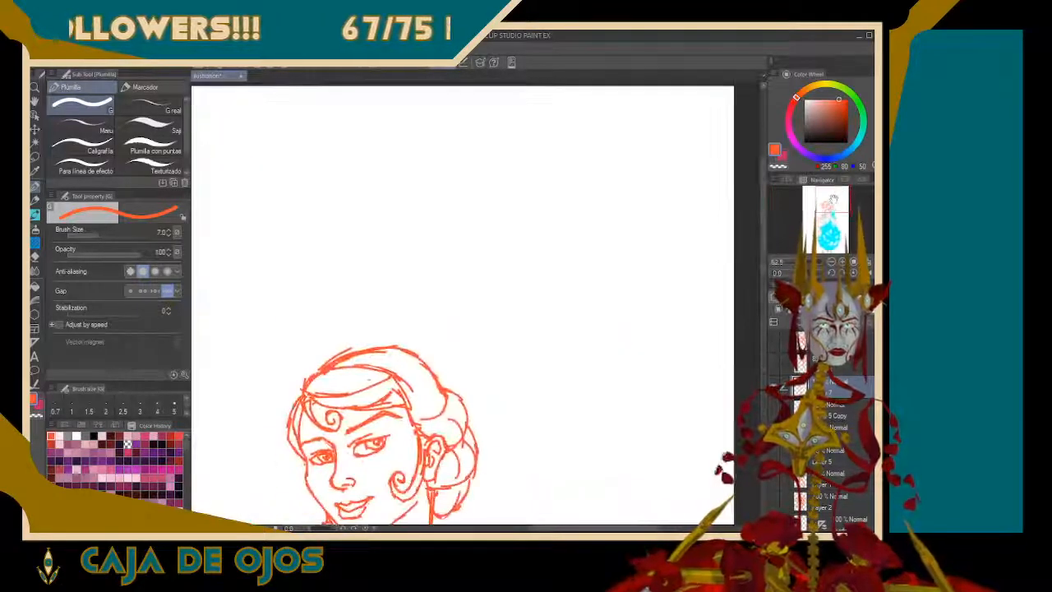
Check the face and the whole figure for proportion errors in both normal and mirrored view
{"action": "left_click_drag", "start_coordinate": [809, 261], "coordinate": [817, 261]}
{"action": "left_click_drag", "start_coordinate": [832, 200], "coordinate": [824, 207]}
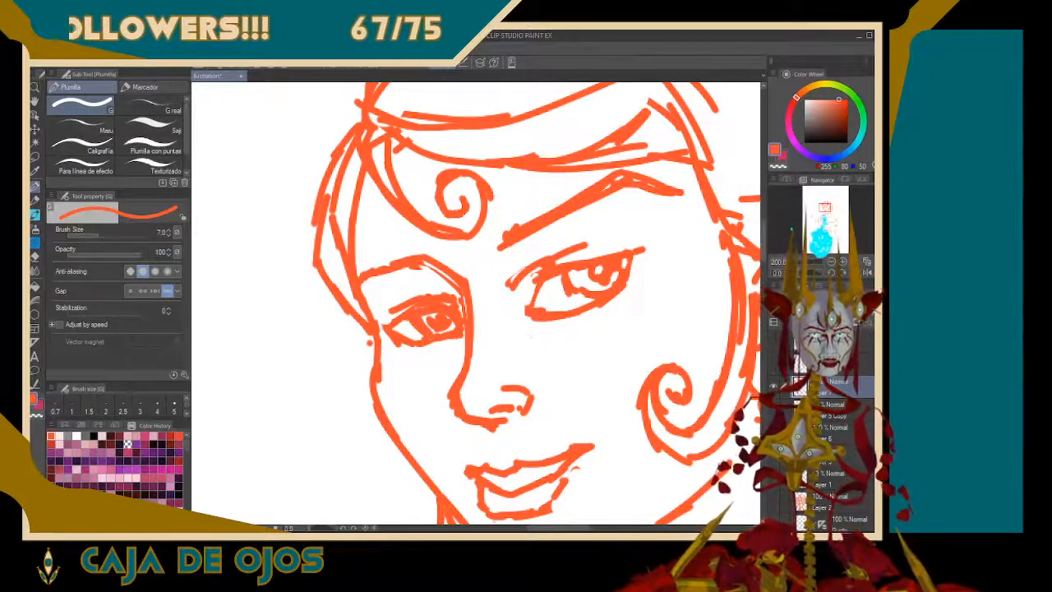
{"action": "left_click", "coordinate": [854, 273]}
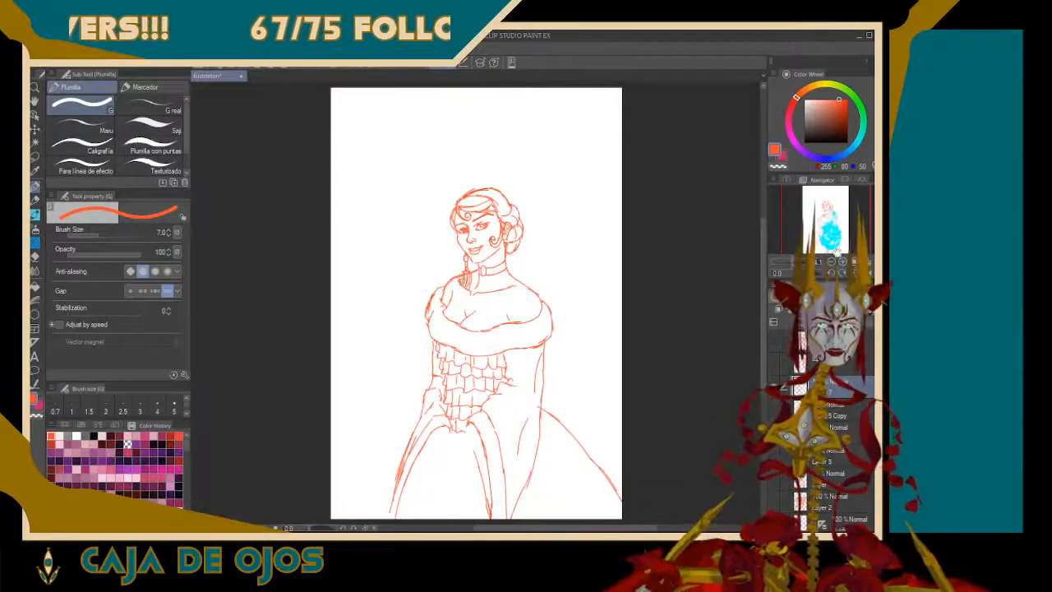
{"action": "key", "text": "h"}
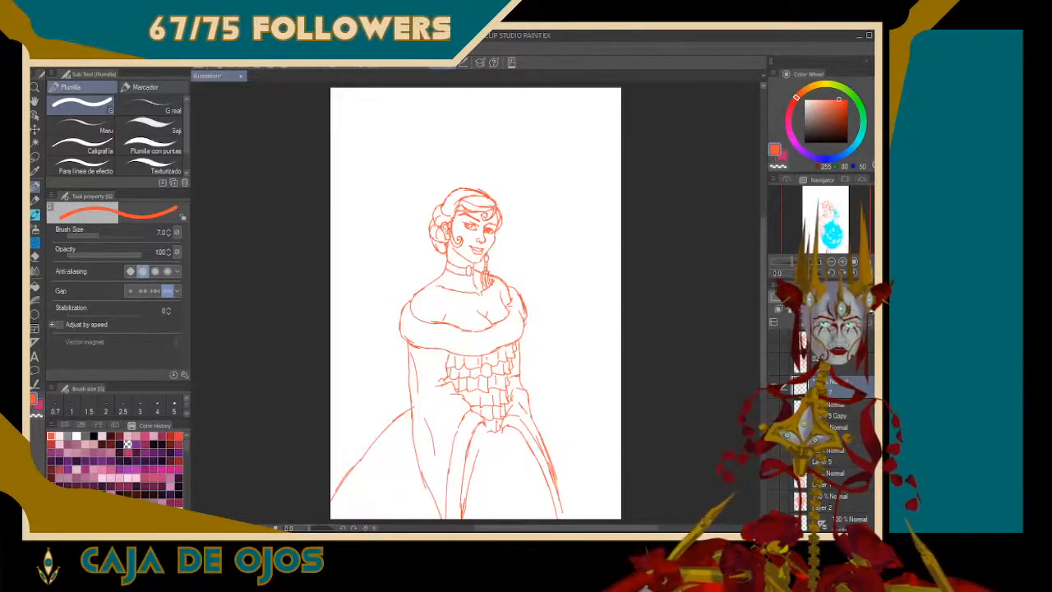
{"action": "scroll", "coordinate": [476, 303], "scroll_direction": "up", "scroll_amount": 5}
{"action": "left_click_drag", "start_coordinate": [474, 197], "coordinate": [475, 462]}
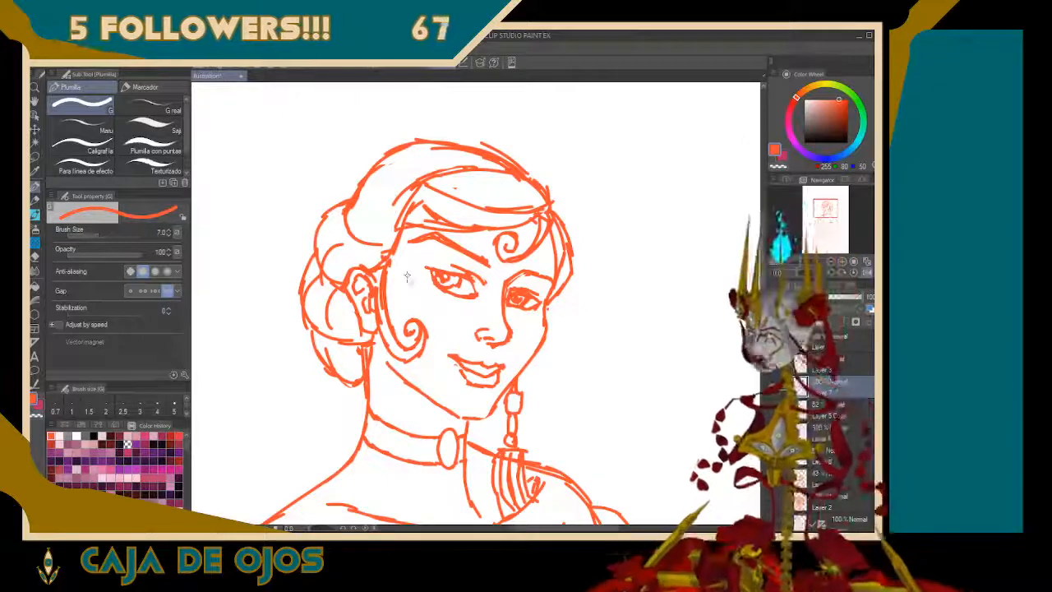
{"action": "key", "text": "ctrl+0"}
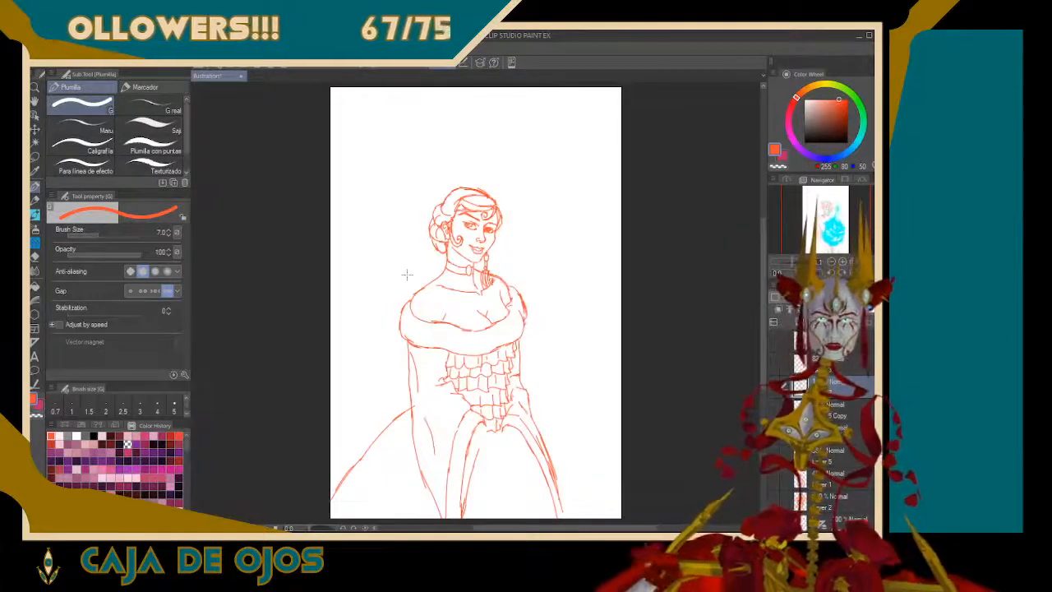
{"action": "key", "text": "h"}
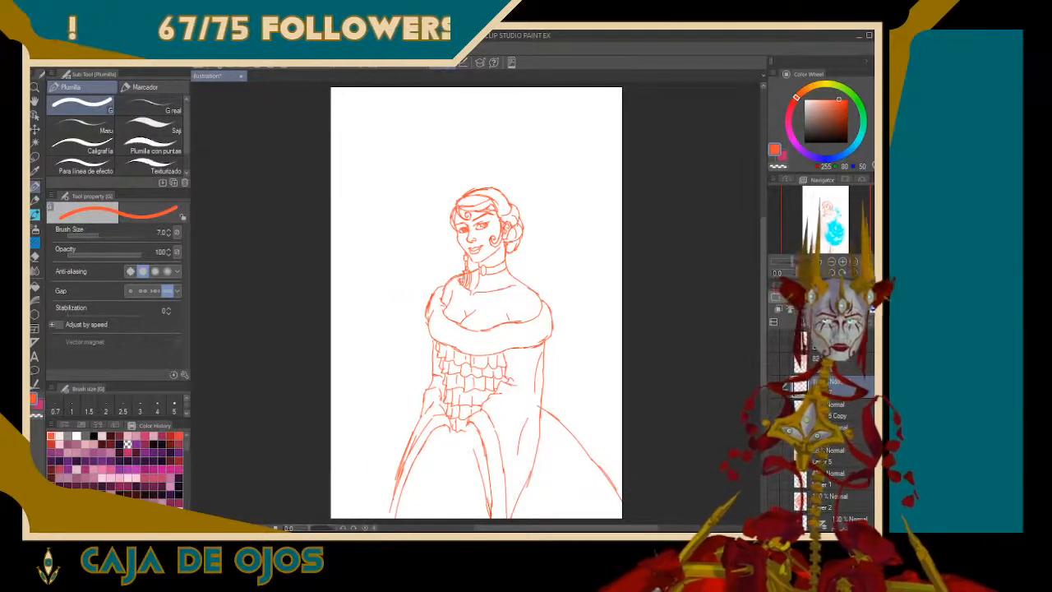
{"action": "left_click_drag", "start_coordinate": [793, 263], "coordinate": [803, 263]}
{"action": "left_click_drag", "start_coordinate": [831, 218], "coordinate": [834, 206]}
{"action": "left_click_drag", "start_coordinate": [803, 263], "coordinate": [808, 263]}
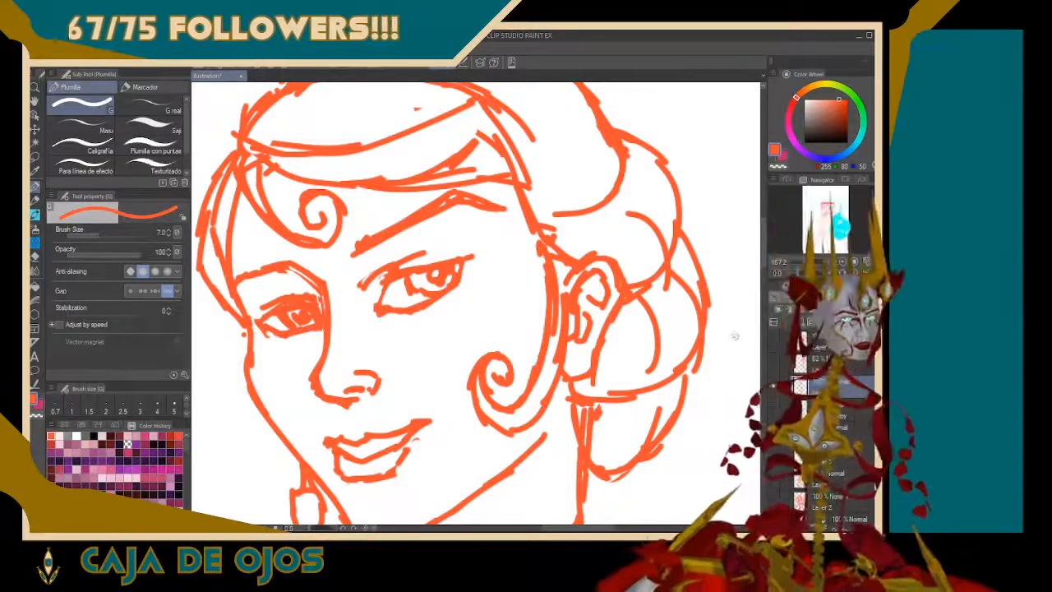
{"action": "key", "text": "ctrl+0"}
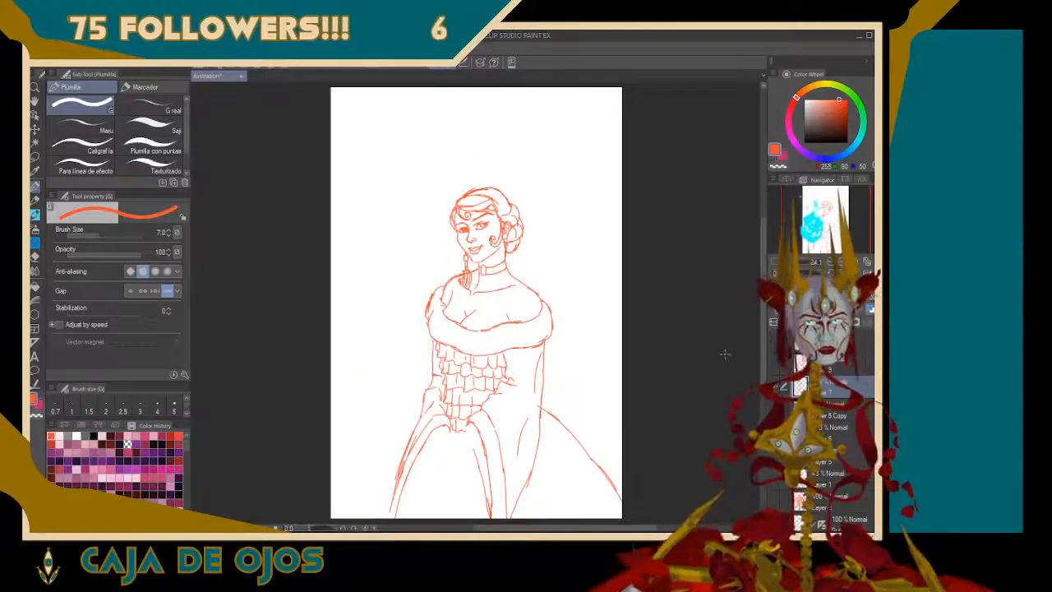
Lasso the larger near eye beneath the raised brow and scale it down slightly, keeping its aspect ratio
{"action": "scroll", "coordinate": [477, 303], "scroll_direction": "up", "scroll_amount": 6}
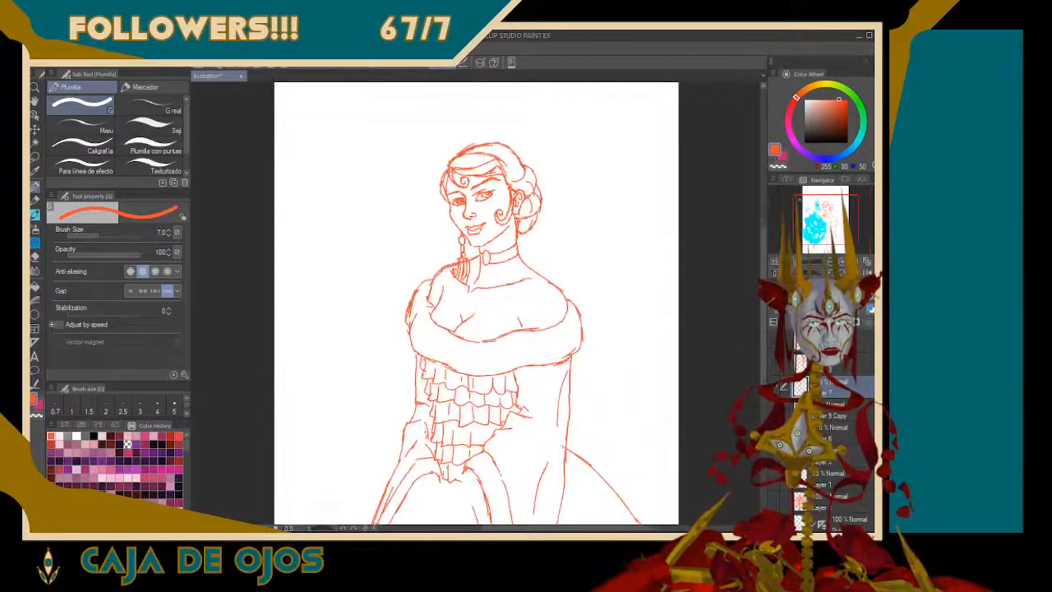
{"action": "scroll", "coordinate": [476, 303], "scroll_direction": "down", "scroll_amount": 1}
{"action": "left_click_drag", "start_coordinate": [829, 217], "coordinate": [828, 209]}
{"action": "left_click_drag", "start_coordinate": [791, 260], "coordinate": [796, 261]}
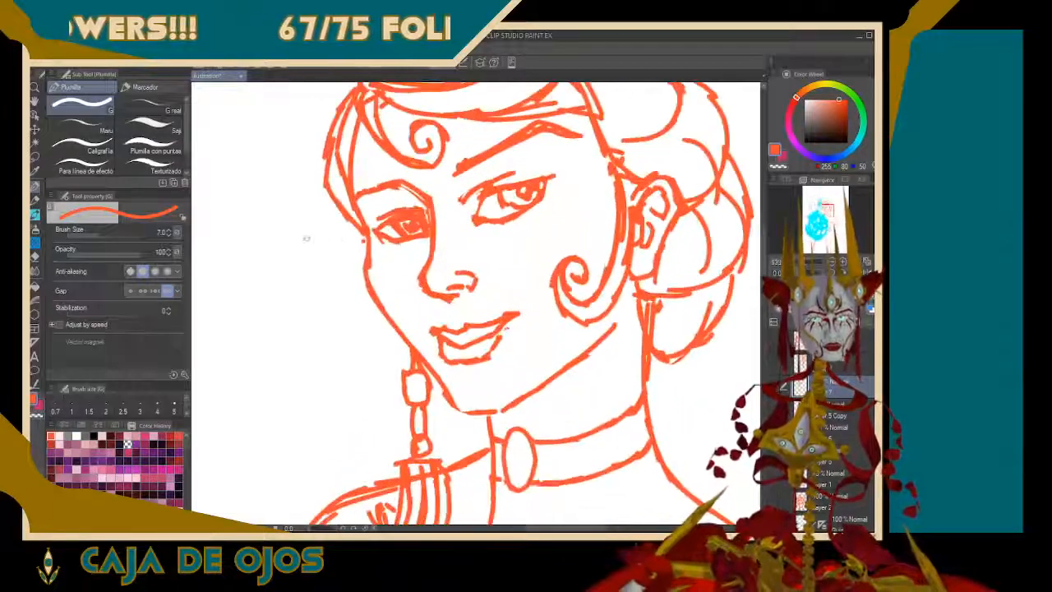
{"action": "key", "text": "m"}
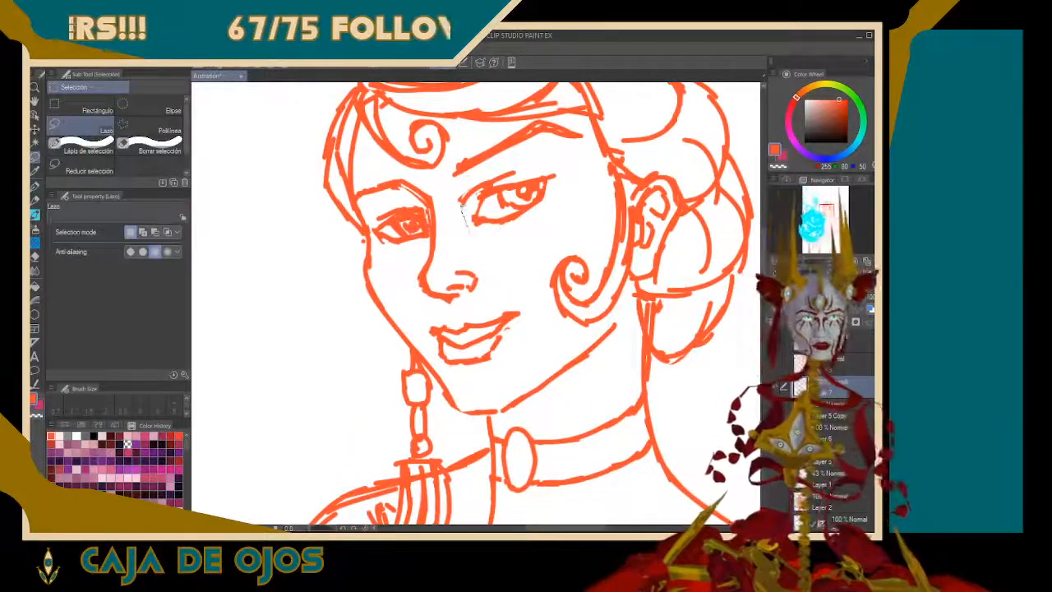
{"action": "mouse_move", "coordinate": [497, 234]}
{"action": "left_mouse_down"}
{"action": "mouse_move", "coordinate": [520, 248]}
{"action": "mouse_move", "coordinate": [493, 235]}
{"action": "left_mouse_up"}
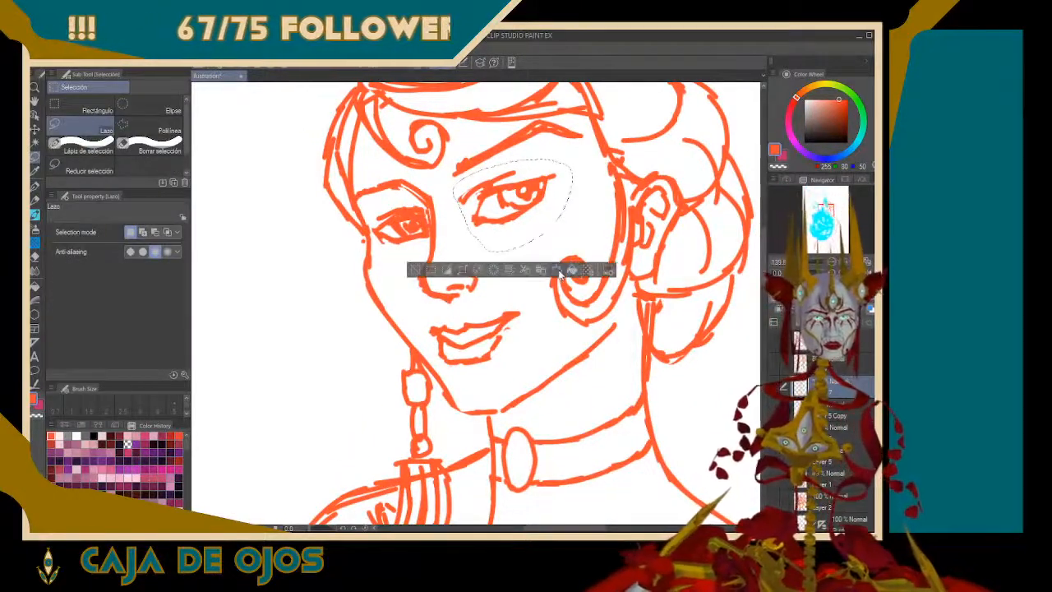
{"action": "left_click", "coordinate": [568, 270]}
{"action": "left_click_drag", "start_coordinate": [515, 163], "coordinate": [512, 170]}
{"action": "left_click_drag", "start_coordinate": [529, 205], "coordinate": [568, 207]}
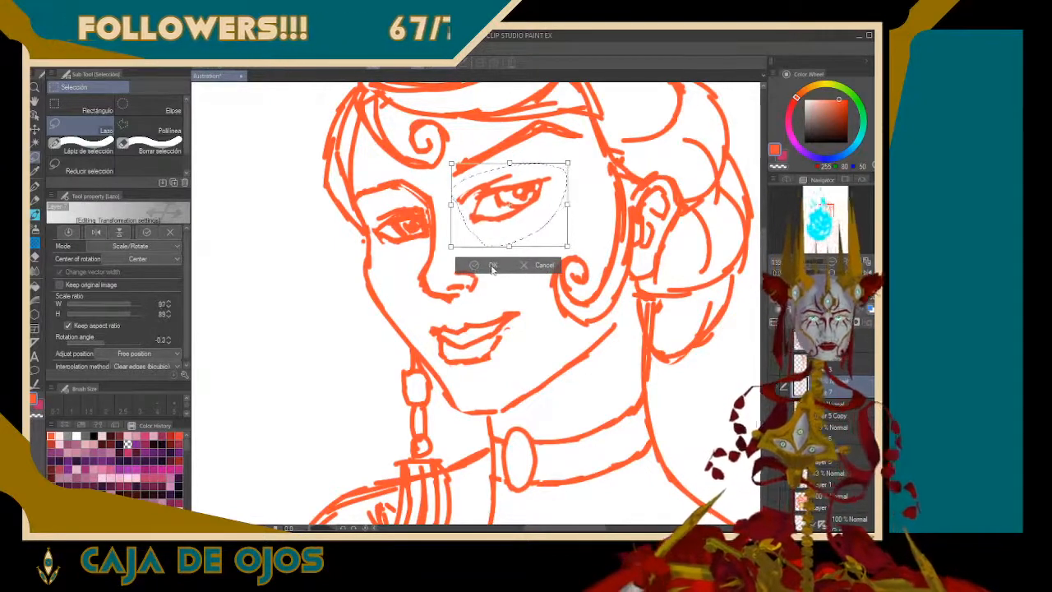
{"action": "left_click", "coordinate": [492, 265]}
Redraw the iris and pupil of the resized near eye darker with the G pen, then check the whole figure
{"action": "key", "text": "ctrl+0"}
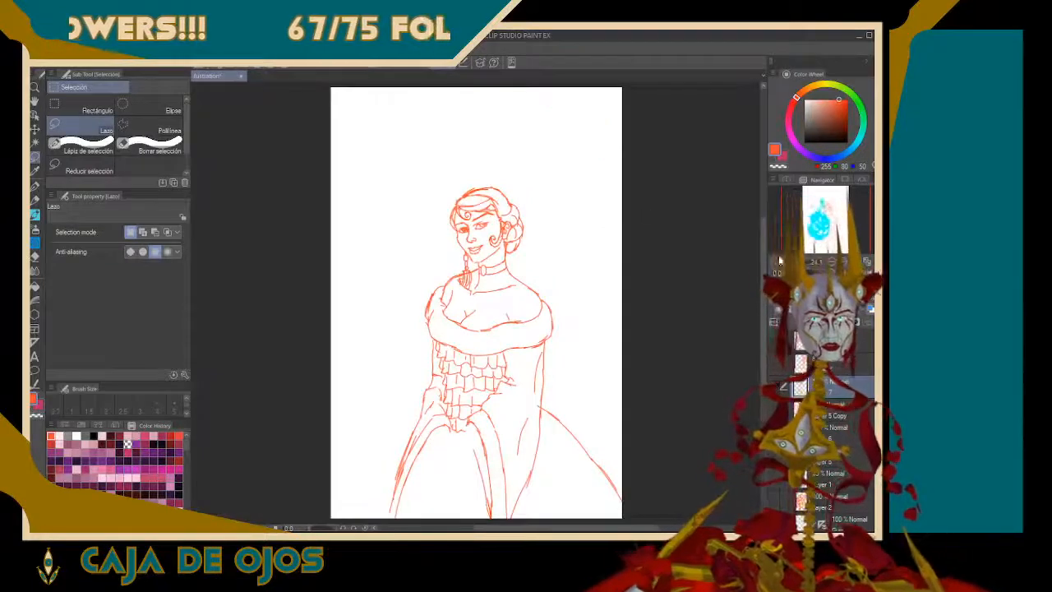
{"action": "left_click_drag", "start_coordinate": [780, 260], "coordinate": [794, 260]}
{"action": "left_click_drag", "start_coordinate": [825, 219], "coordinate": [828, 209]}
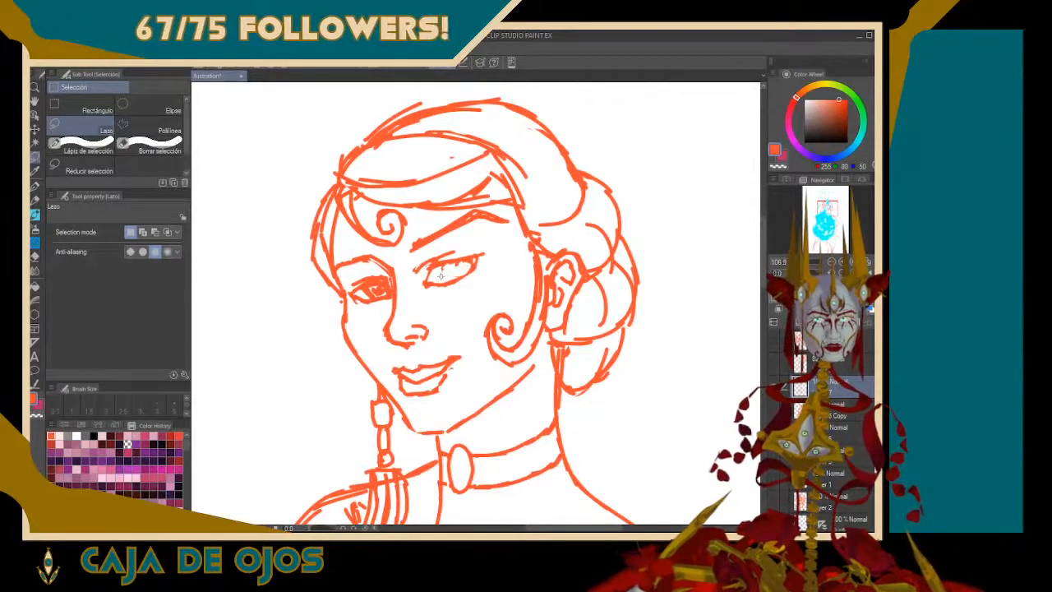
{"action": "key", "text": "p"}
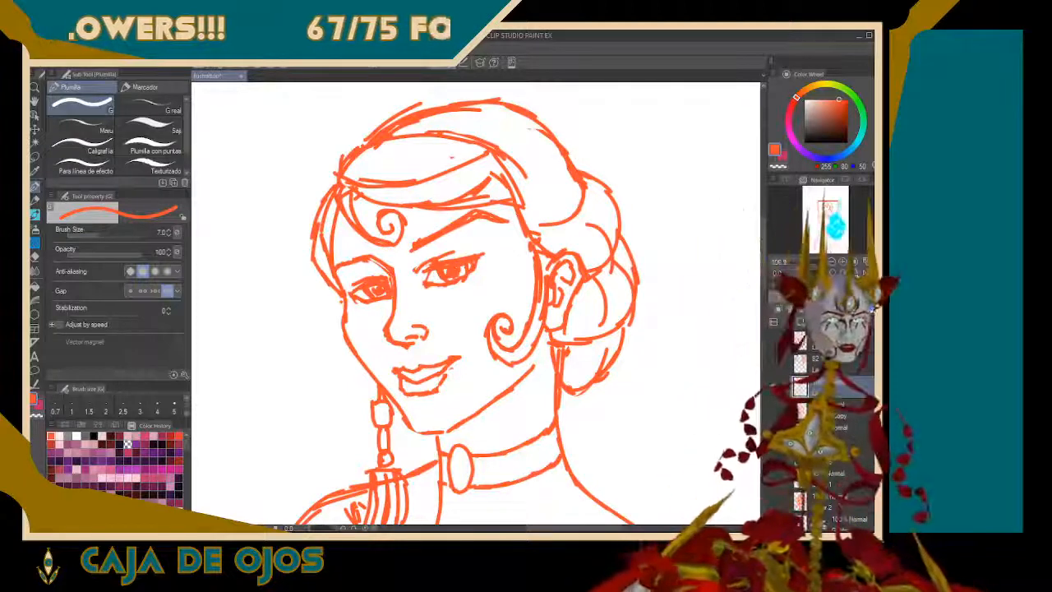
{"action": "left_click", "coordinate": [866, 261]}
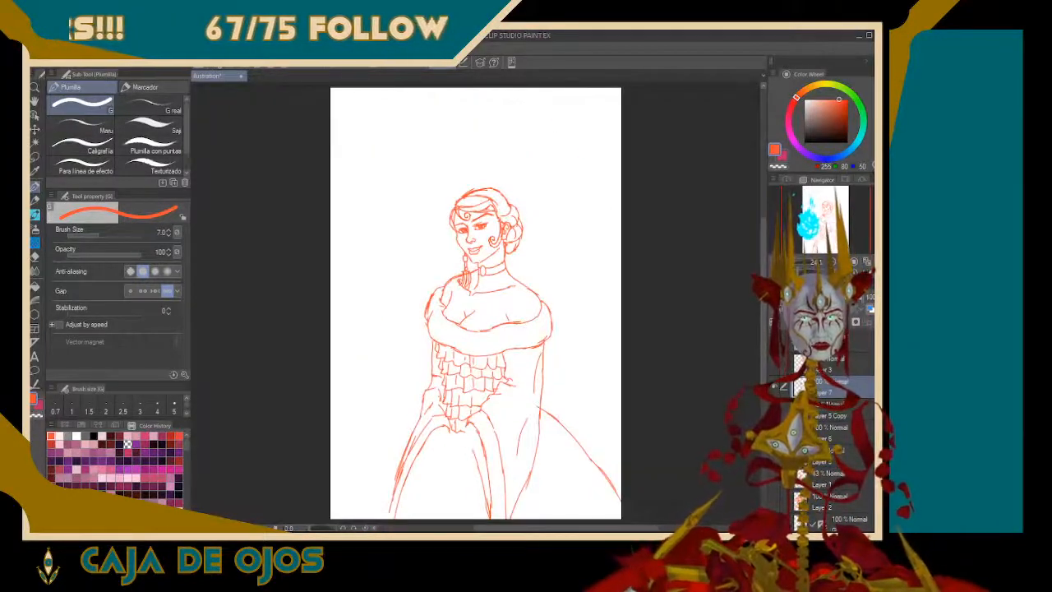
Lasso the far face contour from the temple down to the chin and nudge it slightly inward toward the nose
{"action": "left_click_drag", "start_coordinate": [800, 262], "coordinate": [808, 263]}
{"action": "left_click_drag", "start_coordinate": [825, 213], "coordinate": [824, 211]}
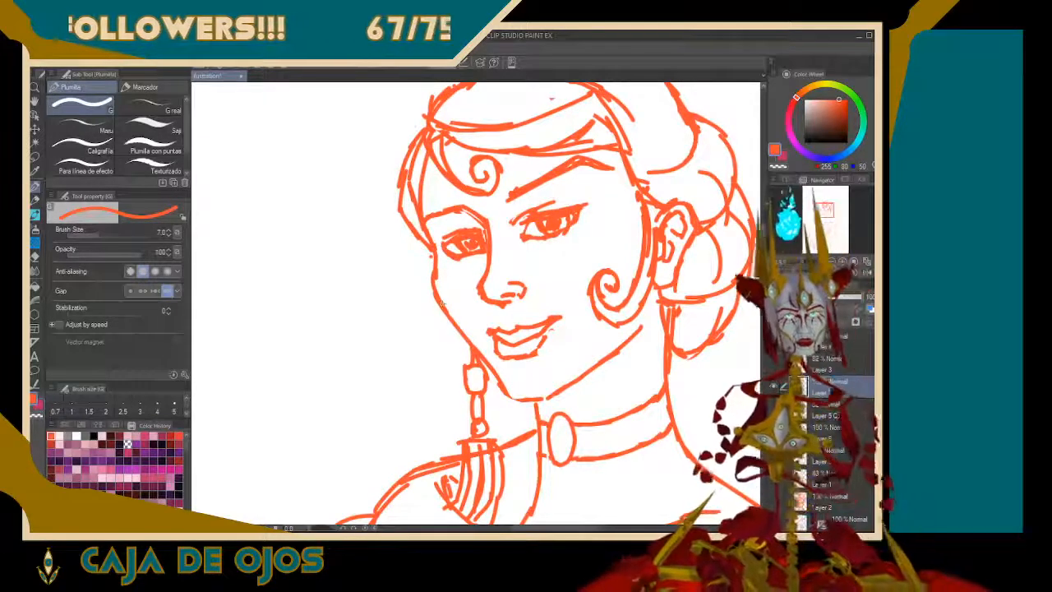
{"action": "key", "text": "m"}
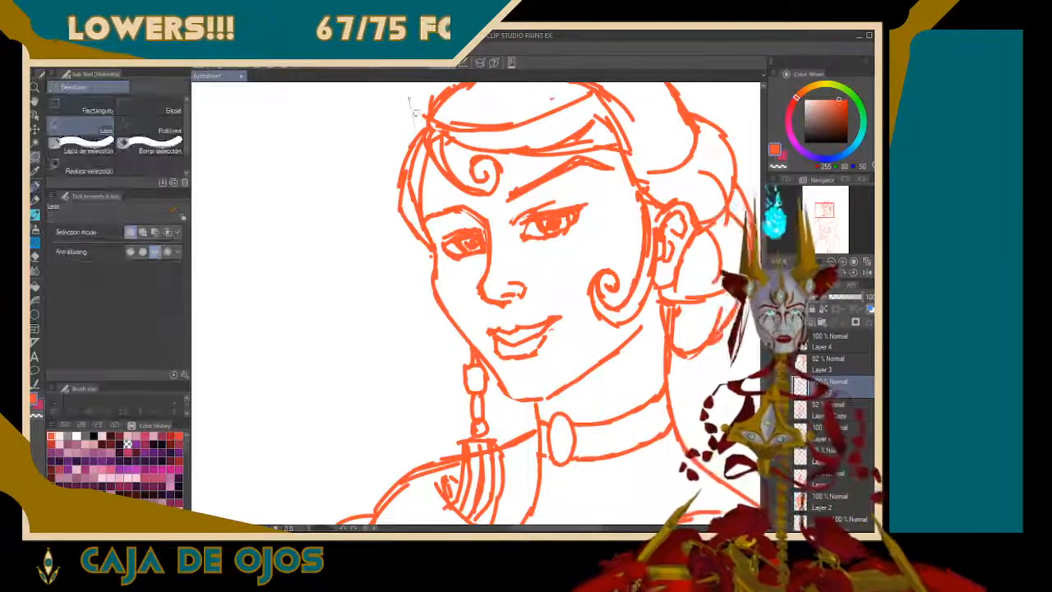
{"action": "left_click_drag", "start_coordinate": [415, 113], "coordinate": [438, 220]}
{"action": "mouse_move", "coordinate": [446, 266]}
{"action": "left_mouse_down"}
{"action": "mouse_move", "coordinate": [521, 397]}
{"action": "mouse_move", "coordinate": [508, 400]}
{"action": "mouse_move", "coordinate": [479, 352]}
{"action": "mouse_move", "coordinate": [360, 217]}
{"action": "mouse_move", "coordinate": [383, 105]}
{"action": "left_mouse_up"}
{"action": "left_click", "coordinate": [479, 424]}
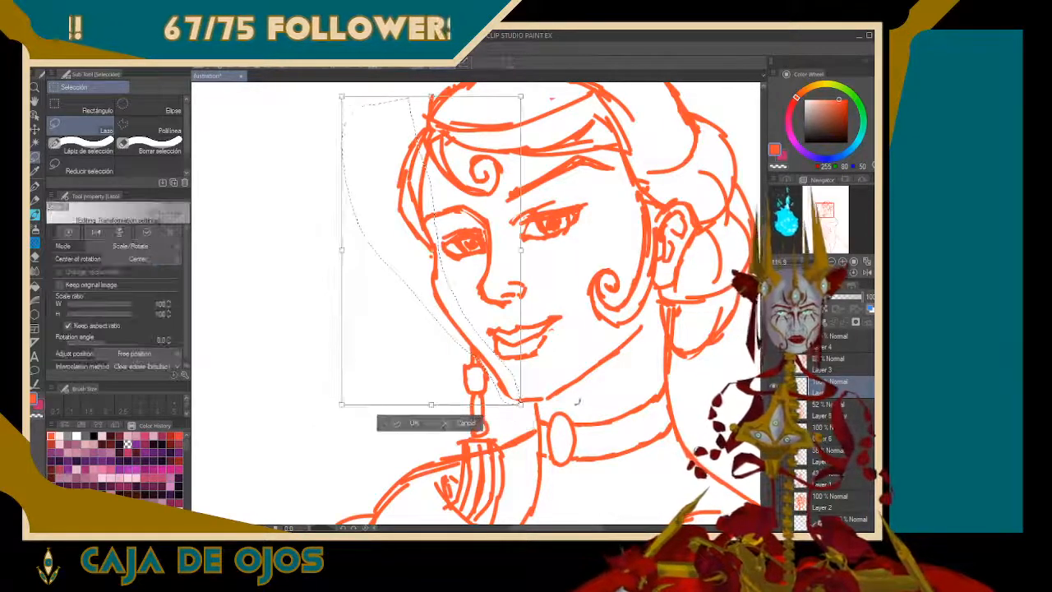
{"action": "key", "text": "Right"}
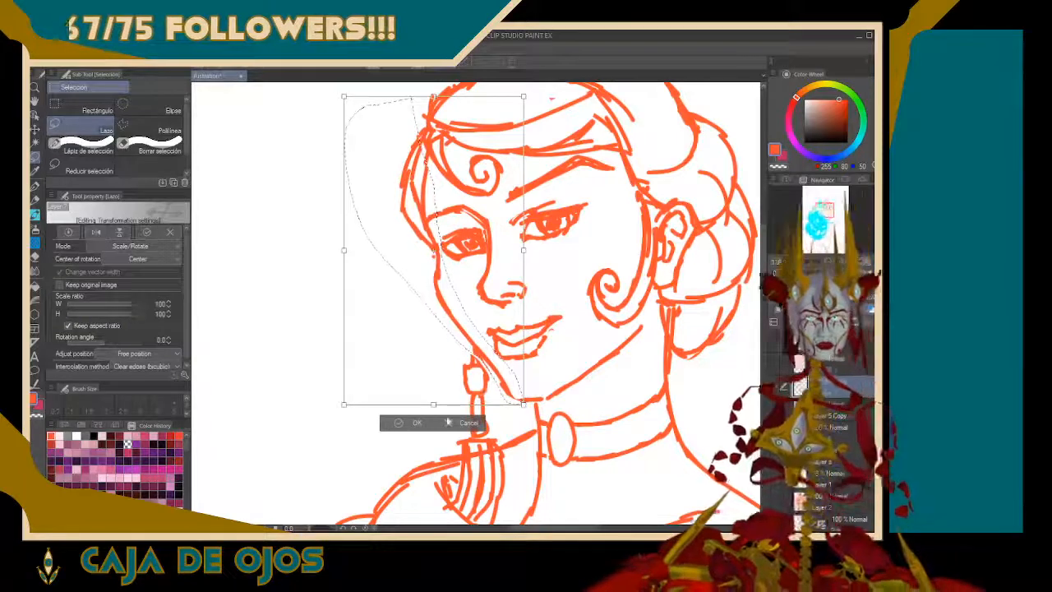
{"action": "left_click", "coordinate": [416, 422]}
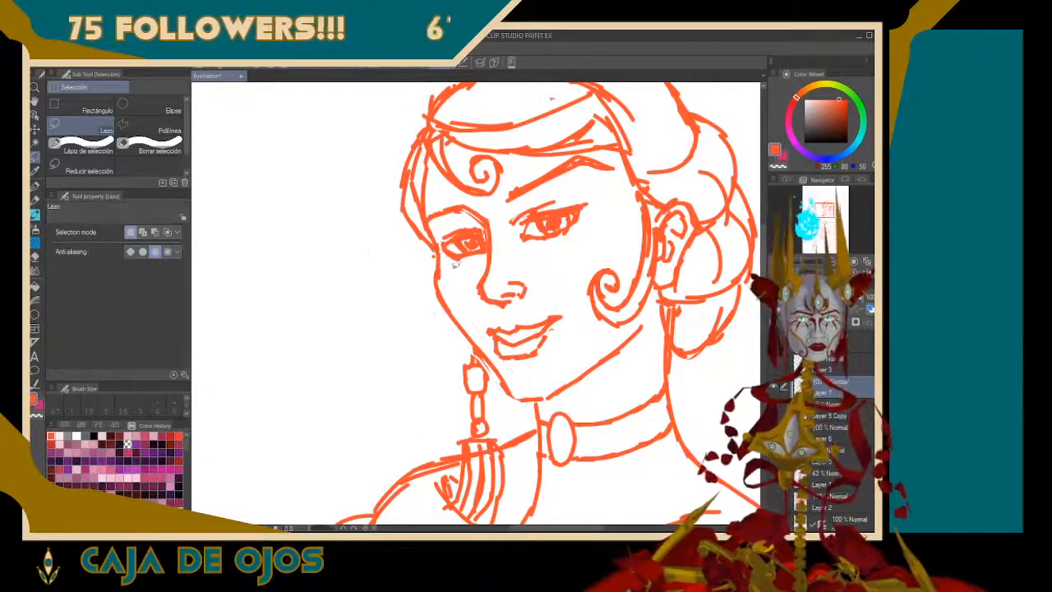
Lasso the far eye beside the nose bridge and adjust it slightly with a Scale/Rotate transform to fit the narrowed face
{"action": "mouse_move", "coordinate": [448, 223]}
{"action": "left_mouse_down"}
{"action": "mouse_move", "coordinate": [482, 223]}
{"action": "mouse_move", "coordinate": [489, 236]}
{"action": "mouse_move", "coordinate": [485, 259]}
{"action": "mouse_move", "coordinate": [454, 271]}
{"action": "left_mouse_up"}
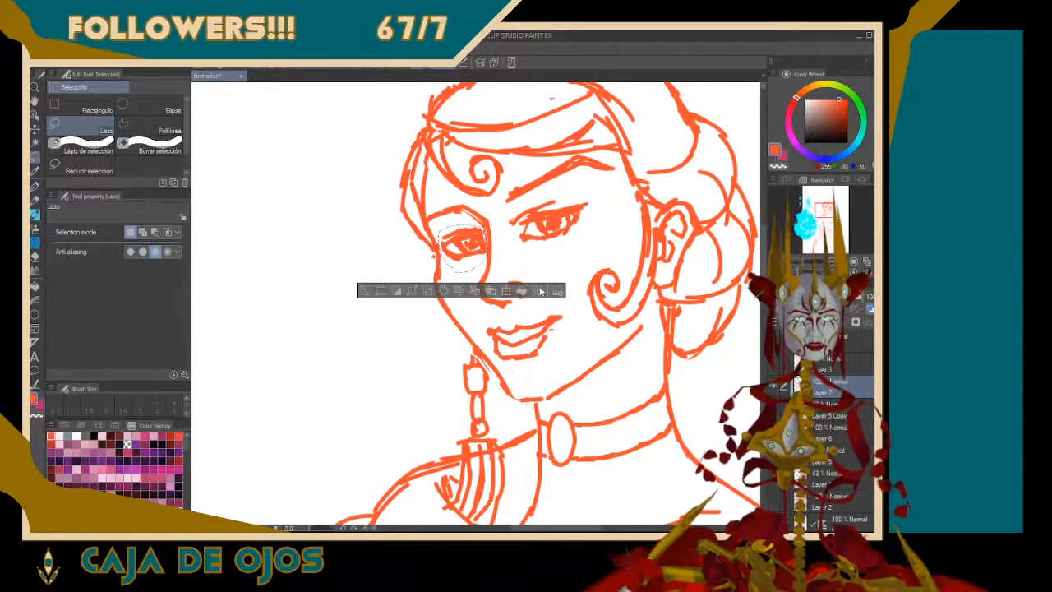
{"action": "left_click", "coordinate": [507, 291]}
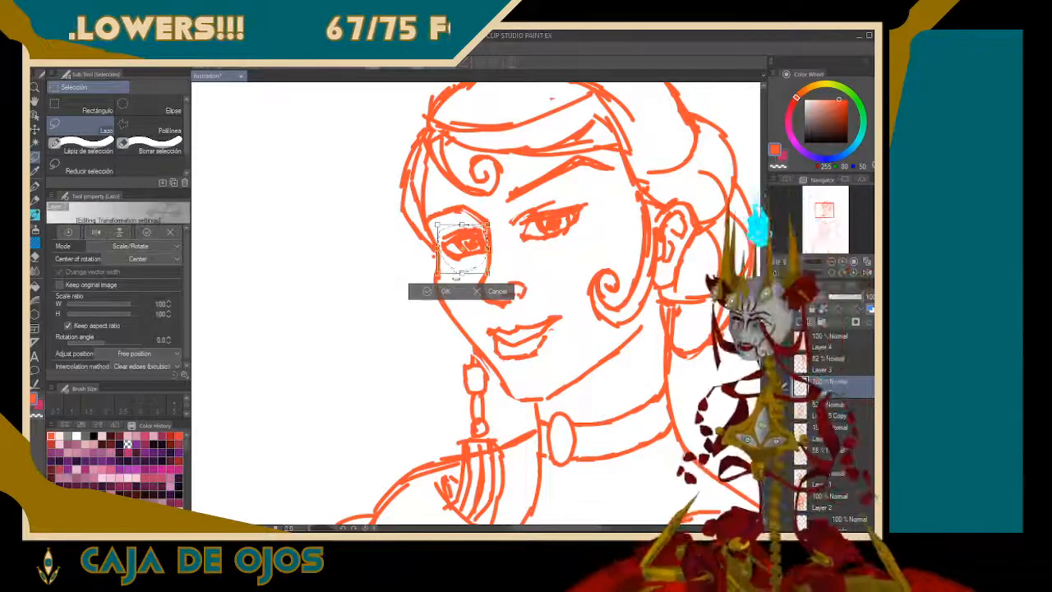
{"action": "left_click_drag", "start_coordinate": [437, 249], "coordinate": [476, 279]}
{"action": "left_click", "coordinate": [448, 294]}
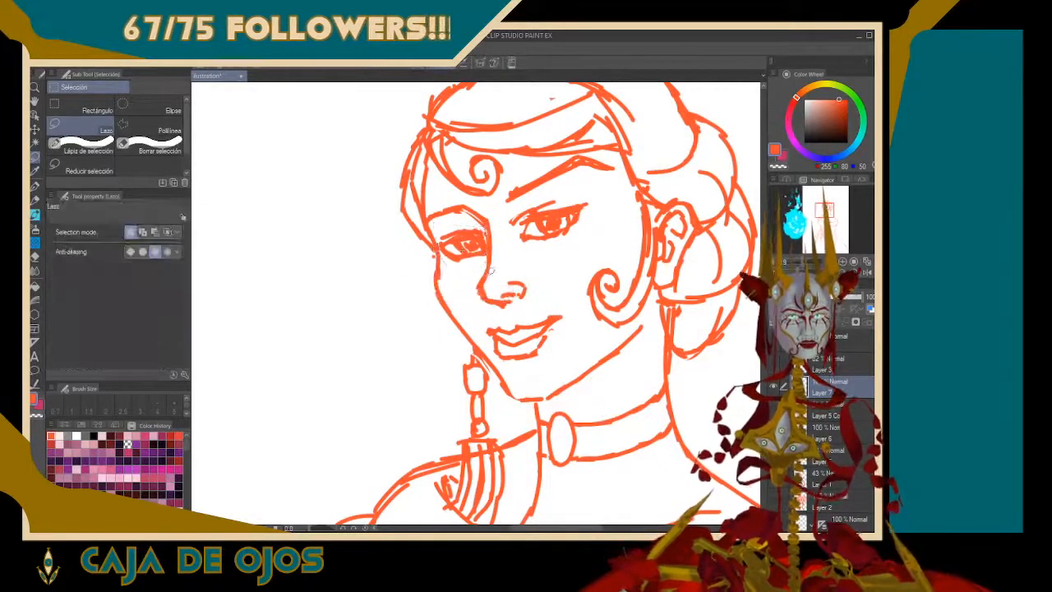
Compare the whole figure and the face in mirrored and normal views, examining the proportions and the eyes up close
{"action": "key", "text": "ctrl+0"}
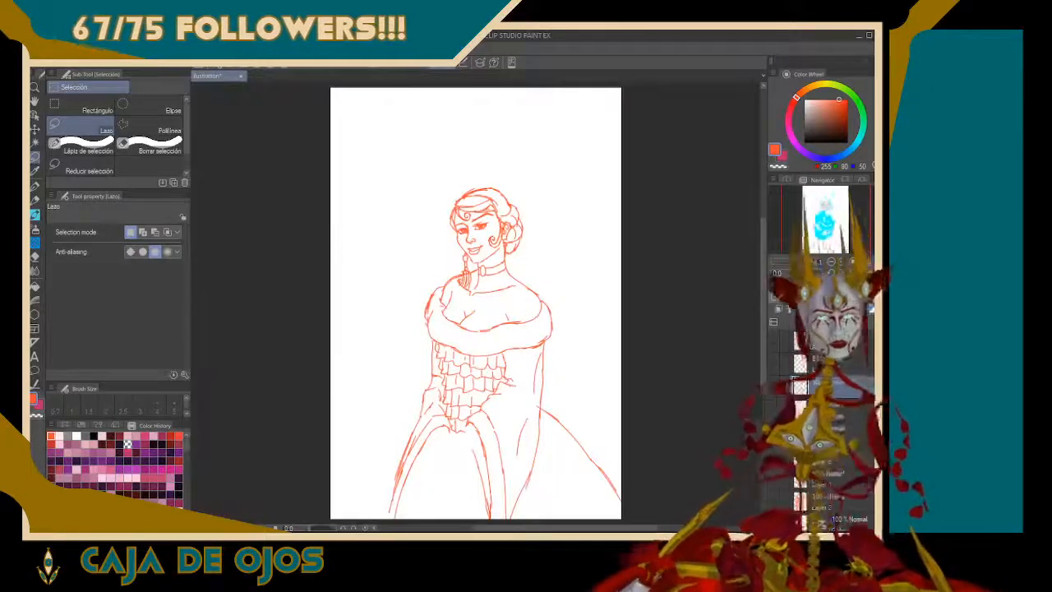
{"action": "key", "text": "h"}
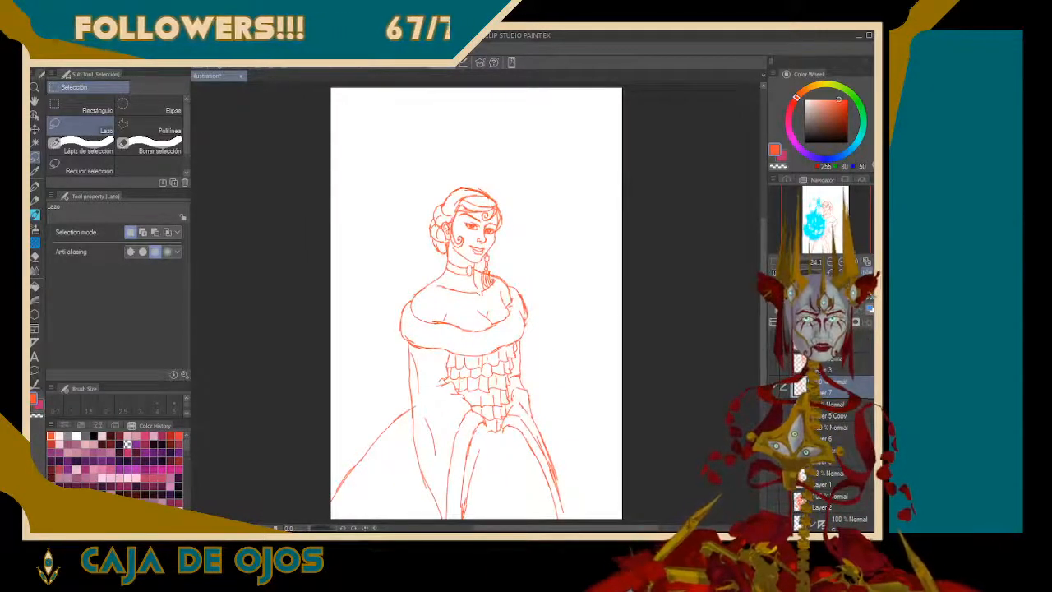
{"action": "left_click_drag", "start_coordinate": [485, 225], "coordinate": [486, 224]}
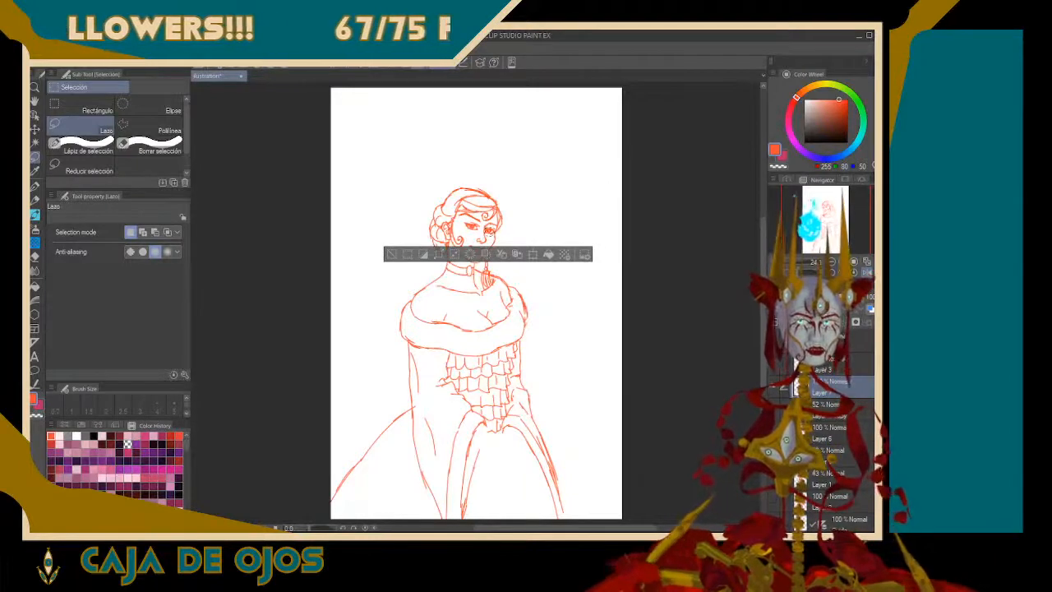
{"action": "left_click", "coordinate": [694, 302]}
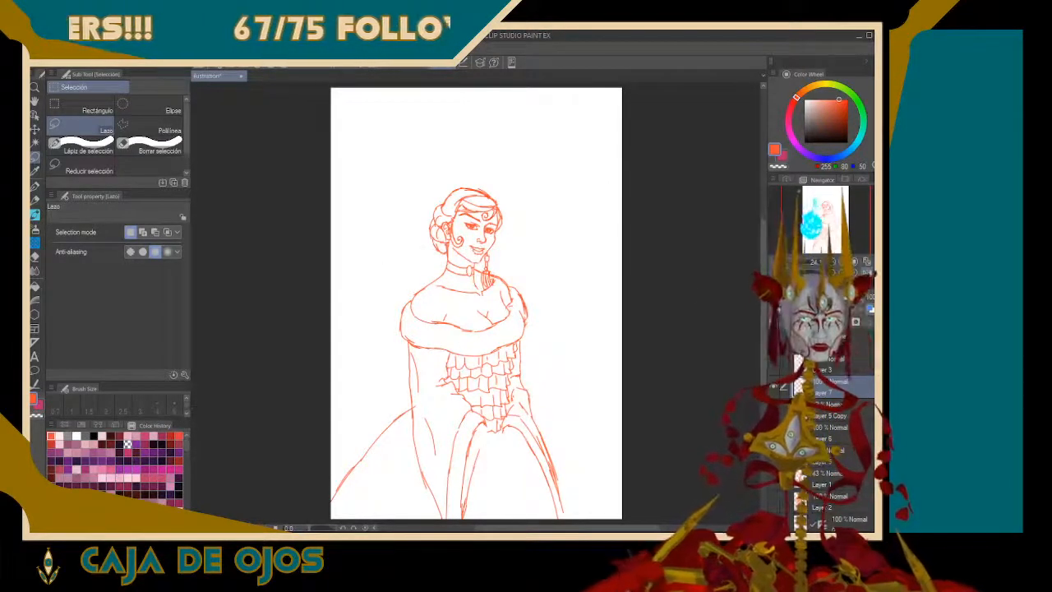
{"action": "key", "text": "h"}
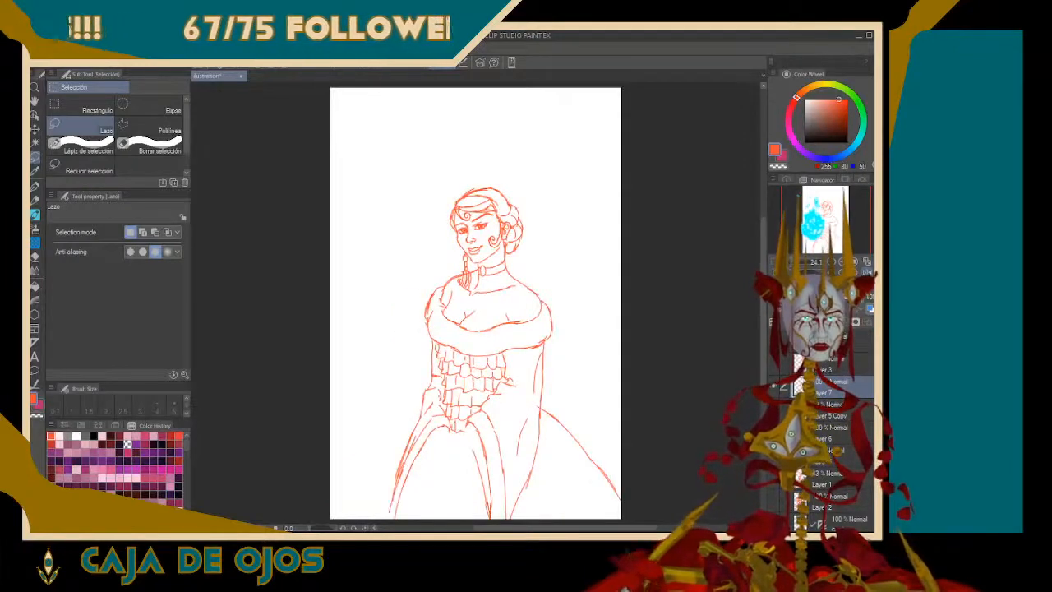
{"action": "left_click_drag", "start_coordinate": [792, 262], "coordinate": [809, 262]}
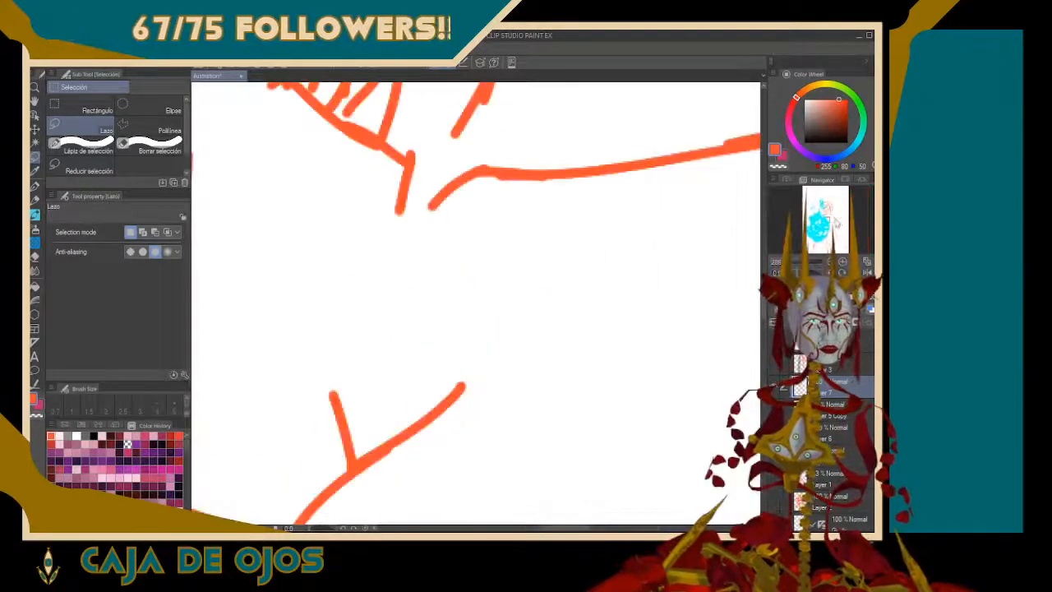
{"action": "left_click_drag", "start_coordinate": [825, 218], "coordinate": [823, 210]}
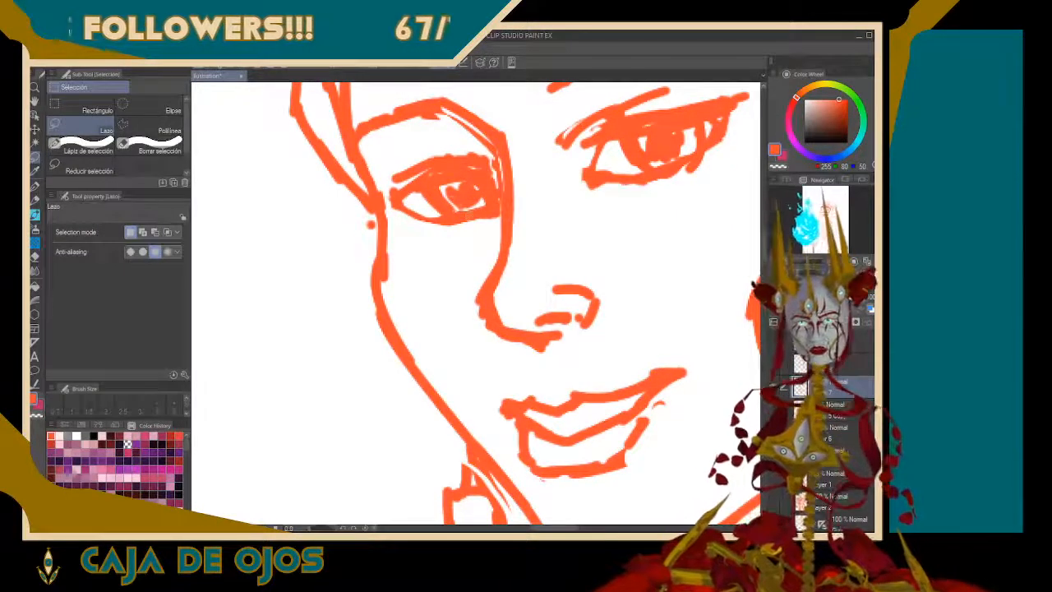
{"action": "key", "text": "ctrl+0"}
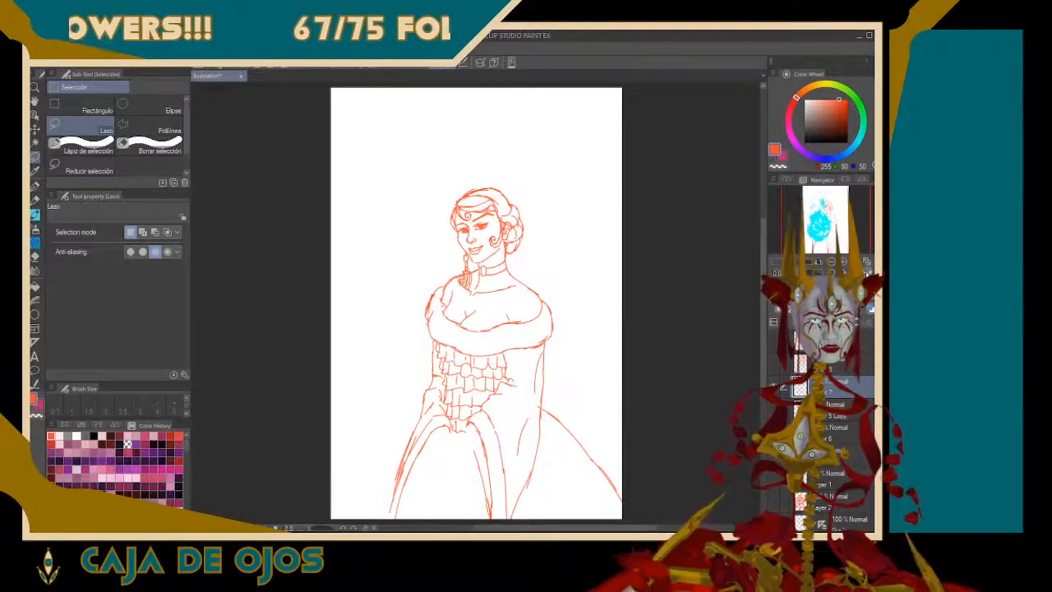
{"action": "left_click", "coordinate": [867, 273]}
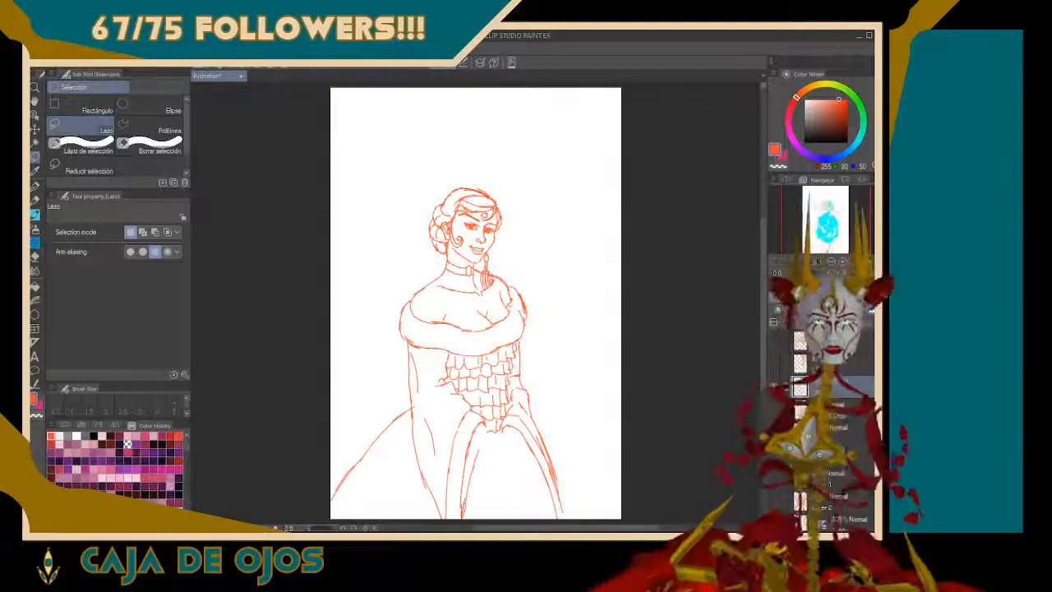
{"action": "left_click_drag", "start_coordinate": [802, 261], "coordinate": [814, 261]}
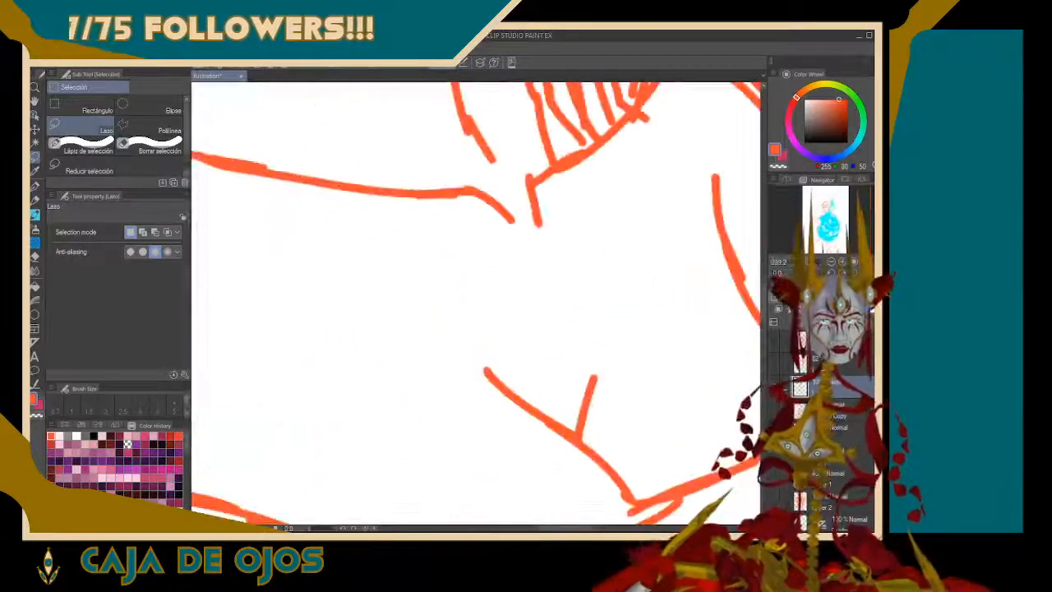
{"action": "mouse_move", "coordinate": [824, 214]}
{"action": "left_mouse_down"}
{"action": "mouse_move", "coordinate": [816, 205]}
{"action": "mouse_move", "coordinate": [826, 207]}
{"action": "left_mouse_up"}
{"action": "left_click", "coordinate": [865, 272]}
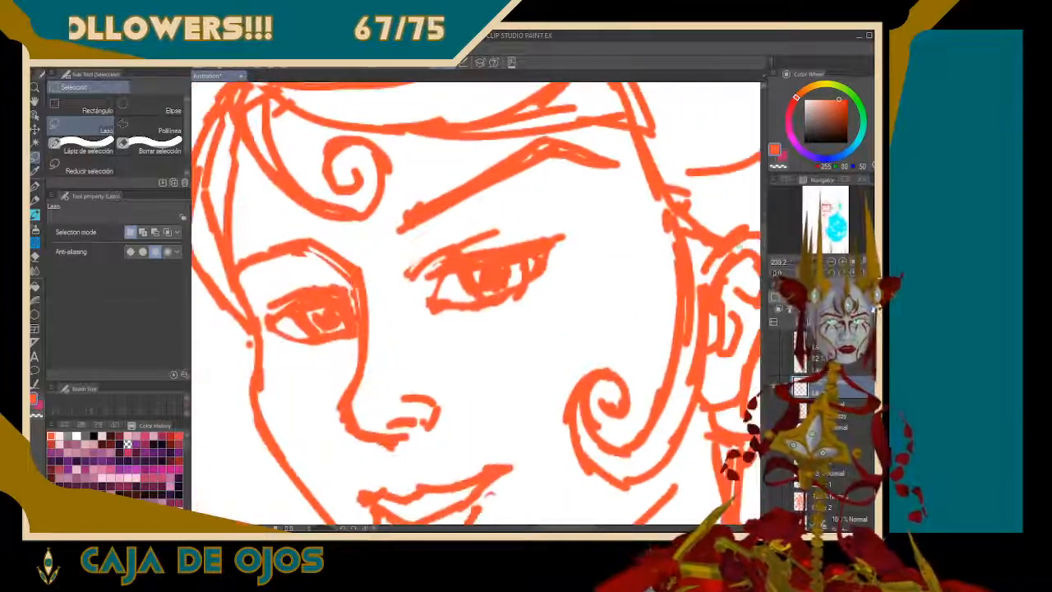
Try refining the upper lids and creases of both eyes and the near eye's outline with the G pen
{"action": "key", "text": "p"}
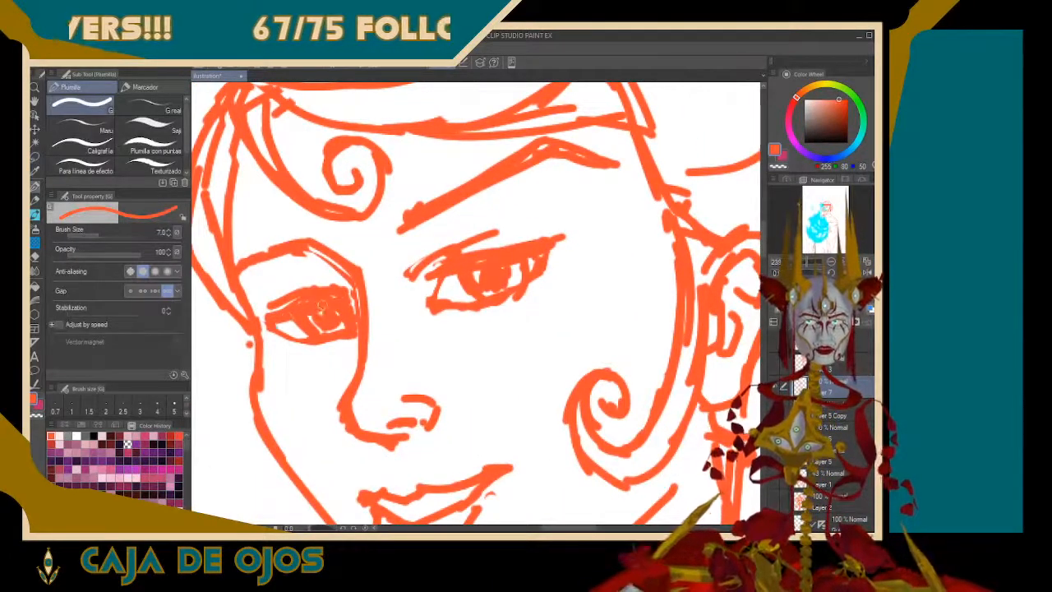
{"action": "left_click_drag", "start_coordinate": [436, 267], "coordinate": [487, 252]}
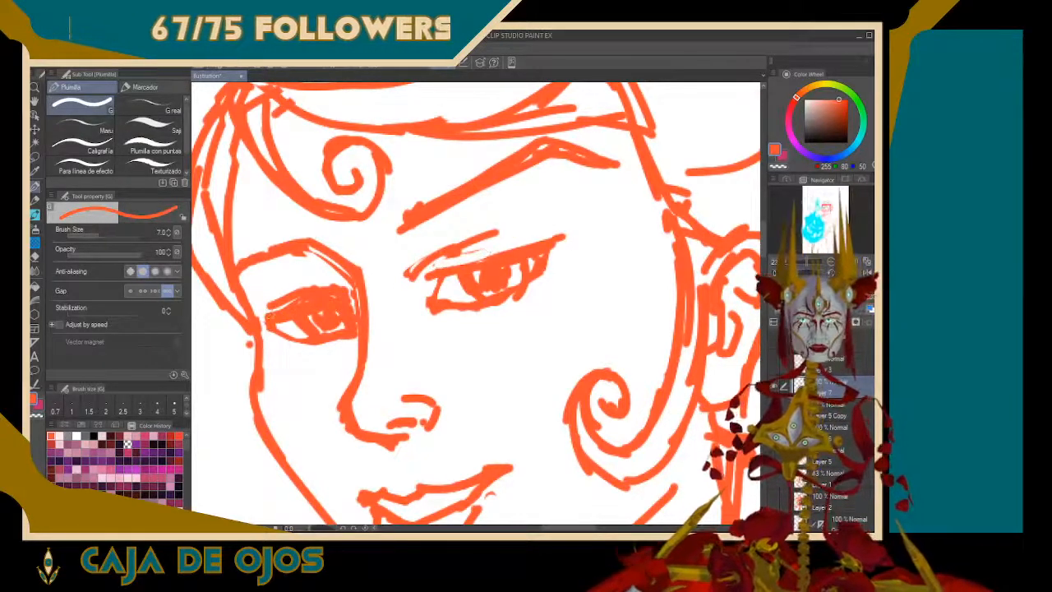
{"action": "mouse_move", "coordinate": [268, 317]}
{"action": "left_mouse_down"}
{"action": "mouse_move", "coordinate": [343, 296]}
{"action": "mouse_move", "coordinate": [300, 302]}
{"action": "mouse_move", "coordinate": [327, 290]}
{"action": "left_mouse_up"}
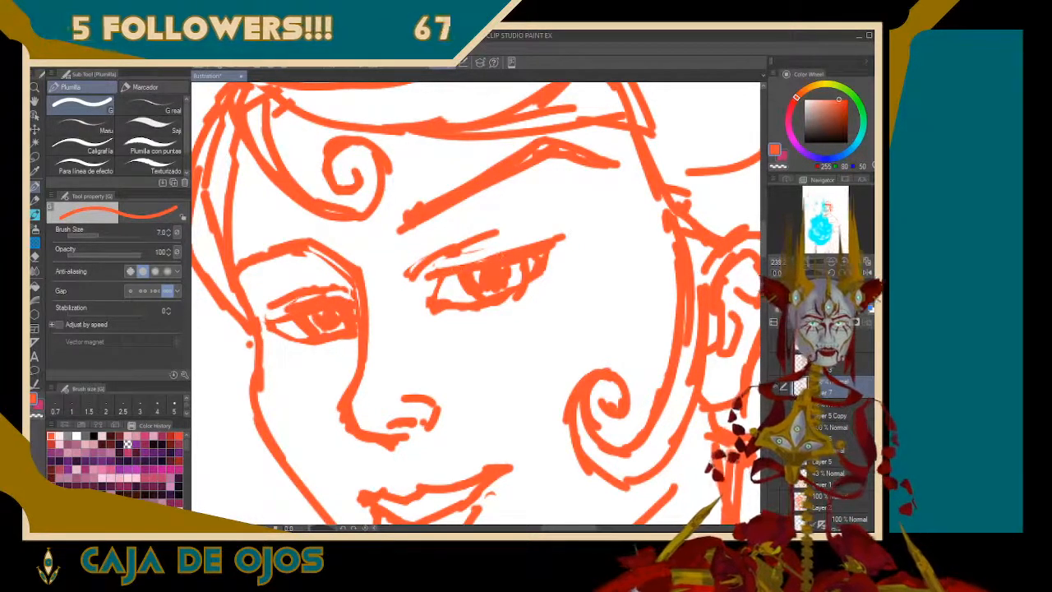
{"action": "left_click_drag", "start_coordinate": [467, 263], "coordinate": [519, 238]}
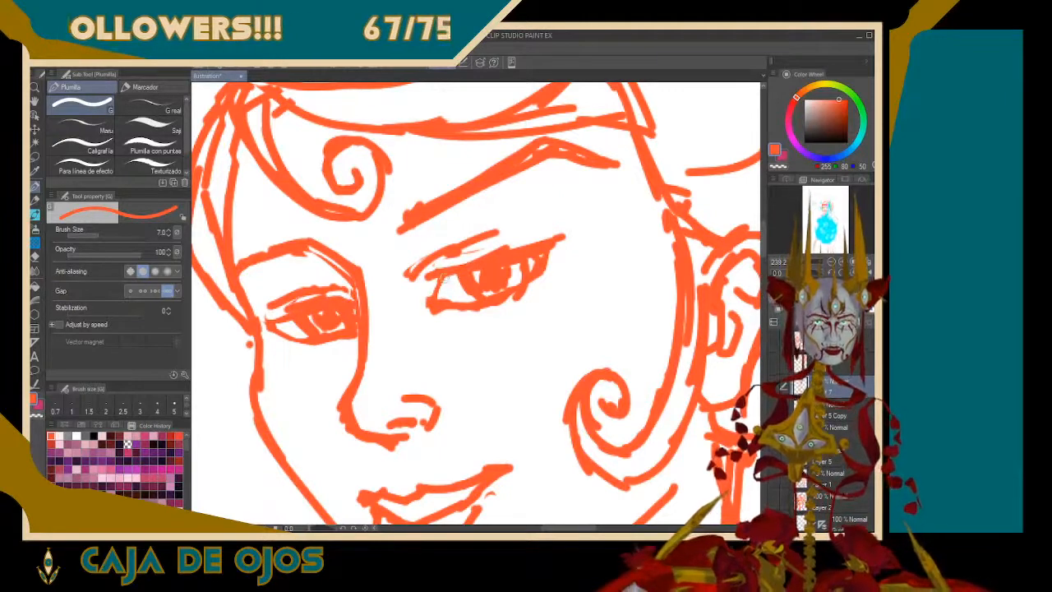
{"action": "left_click_drag", "start_coordinate": [444, 277], "coordinate": [437, 297]}
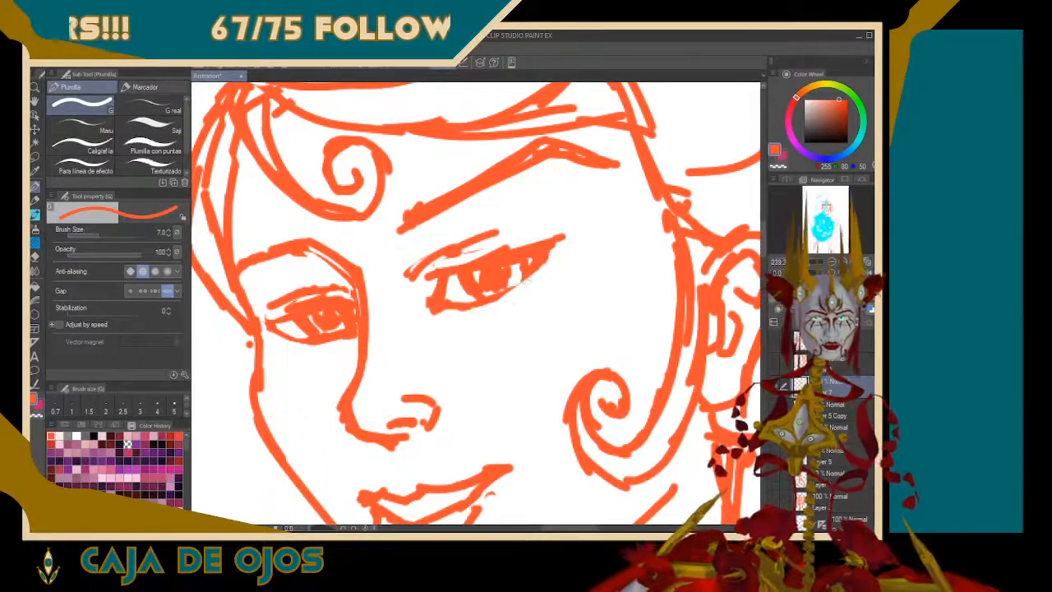
{"action": "left_click_drag", "start_coordinate": [485, 297], "coordinate": [530, 269]}
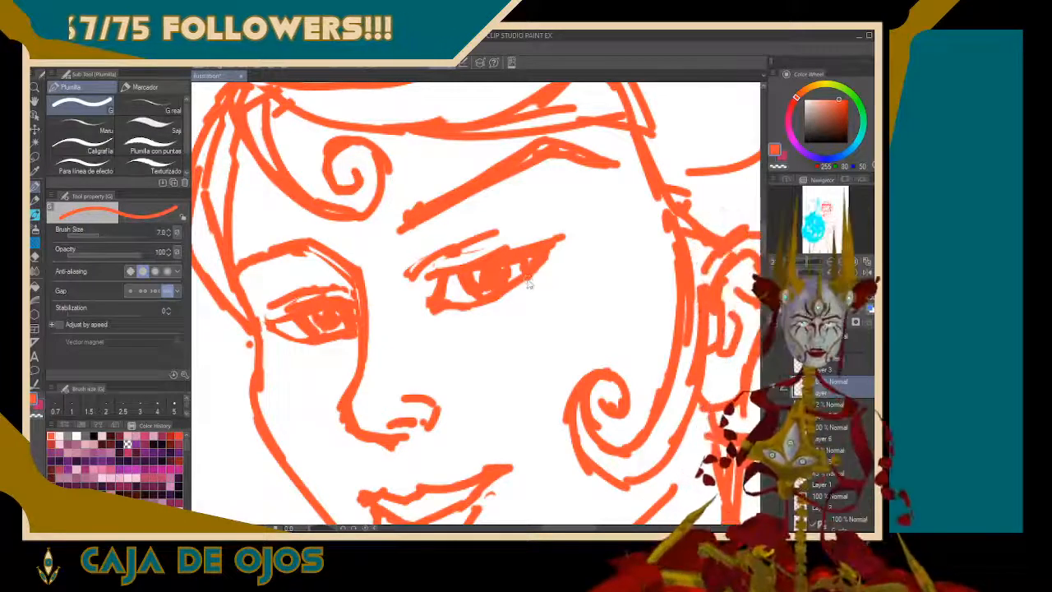
{"action": "key", "text": "ctrl+z"}
Lighten the near eye's lower lid into a thin broken line toward the outer corner, undoing and retrying strokes as needed
{"action": "mouse_move", "coordinate": [545, 263]}
{"action": "left_mouse_down"}
{"action": "mouse_move", "coordinate": [517, 297]}
{"action": "mouse_move", "coordinate": [474, 308]}
{"action": "left_mouse_up"}
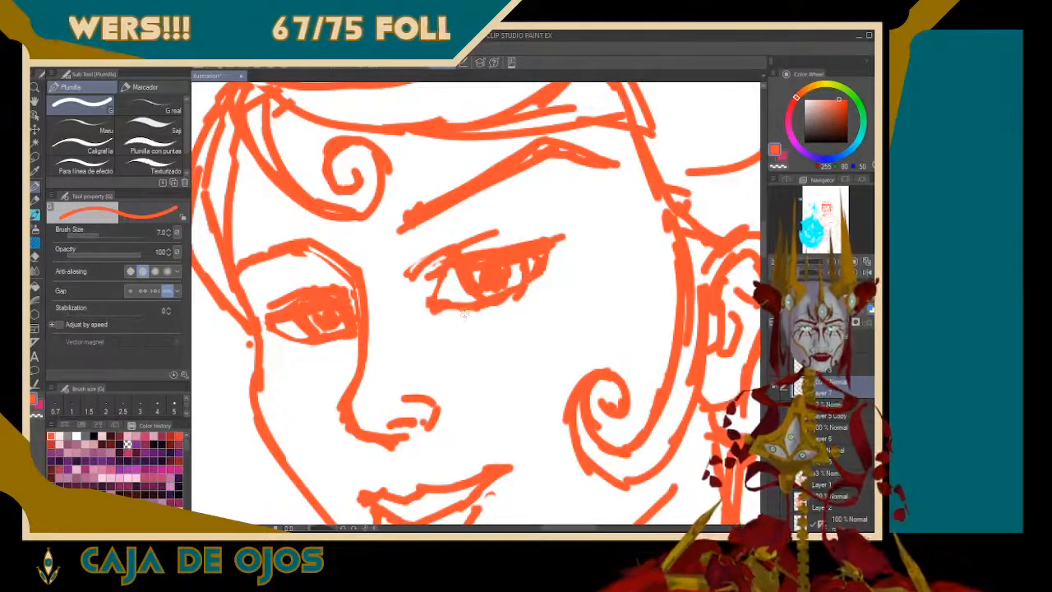
{"action": "key", "text": "ctrl+z"}
{"action": "key", "text": "ctrl+z"}
{"action": "key", "text": "ctrl+z"}
{"action": "key", "text": "ctrl+z"}
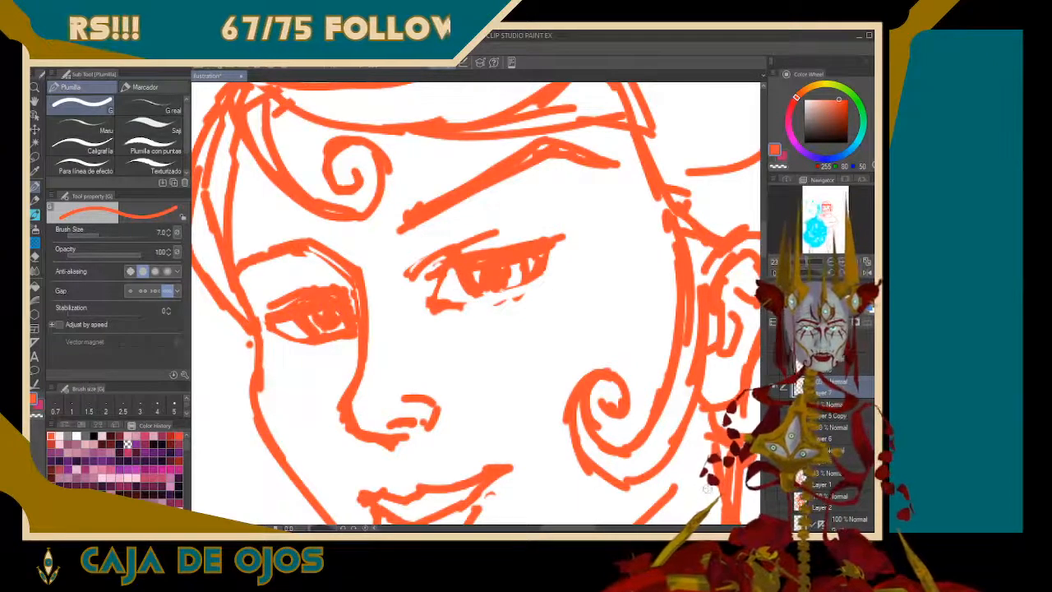
{"action": "mouse_move", "coordinate": [452, 303]}
{"action": "left_mouse_down"}
{"action": "mouse_move", "coordinate": [509, 295]}
{"action": "mouse_move", "coordinate": [536, 277]}
{"action": "left_mouse_up"}
{"action": "key", "text": "ctrl+z"}
{"action": "key", "text": "ctrl+z"}
{"action": "key", "text": "ctrl+z"}
{"action": "key", "text": "ctrl+z"}
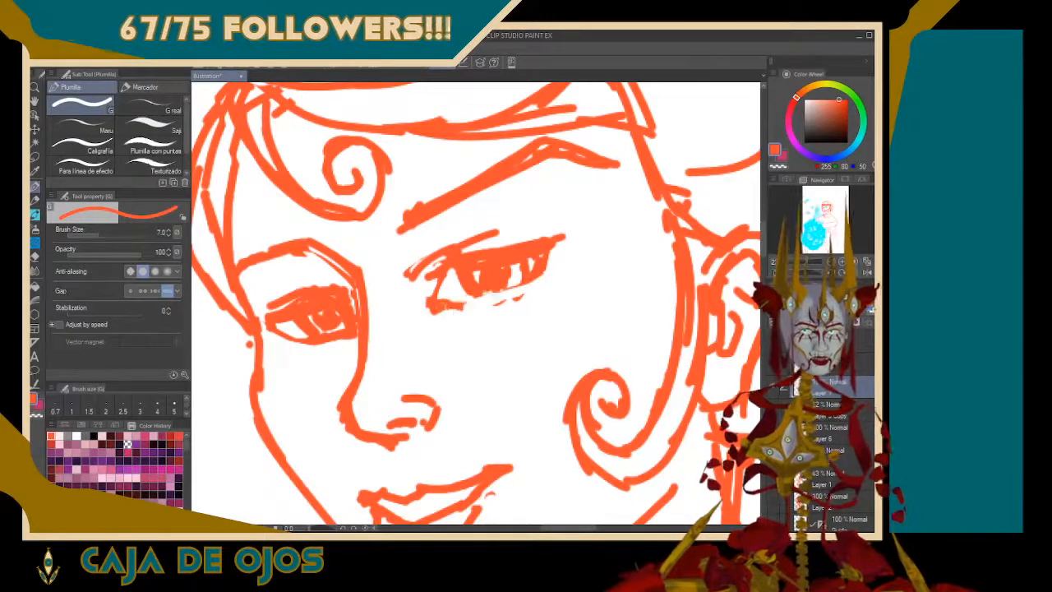
{"action": "left_click_drag", "start_coordinate": [452, 306], "coordinate": [523, 284]}
{"action": "key", "text": "ctrl+z"}
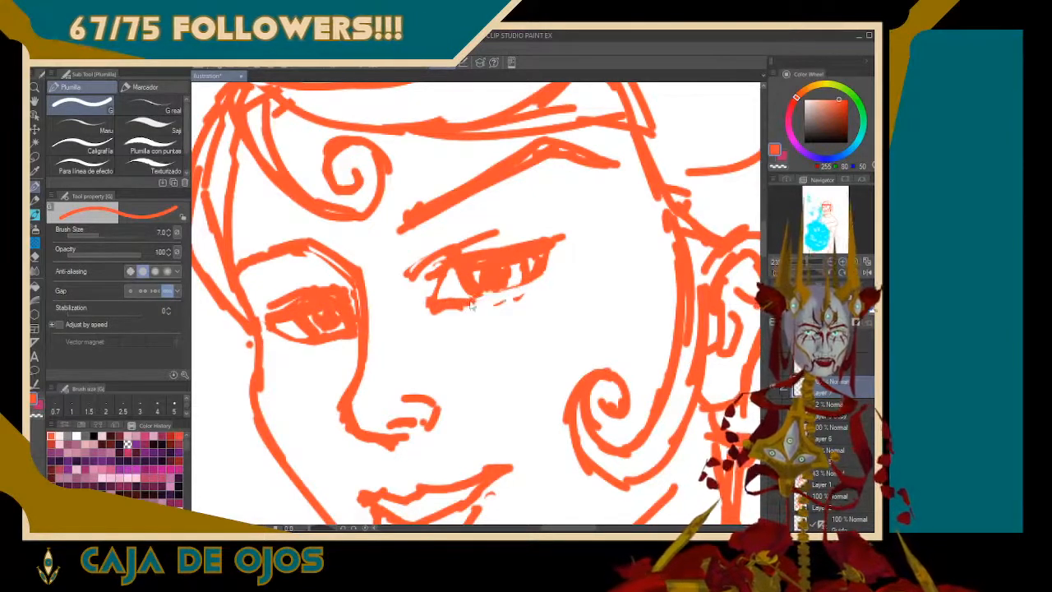
{"action": "left_click_drag", "start_coordinate": [470, 305], "coordinate": [543, 275]}
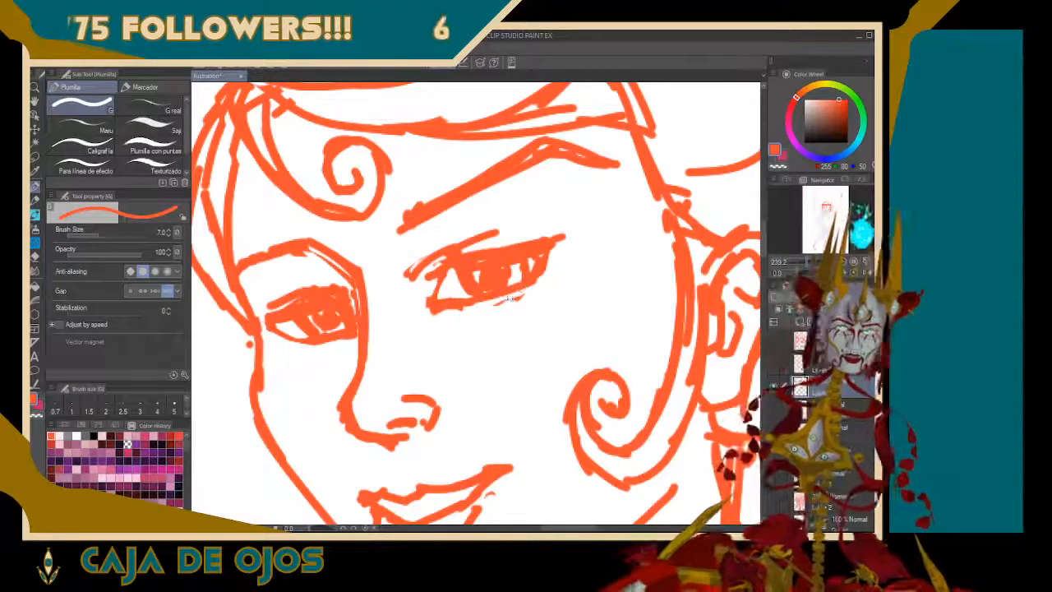
{"action": "key", "text": "ctrl+z"}
{"action": "key", "text": "ctrl+z"}
{"action": "left_click_drag", "start_coordinate": [468, 305], "coordinate": [520, 281]}
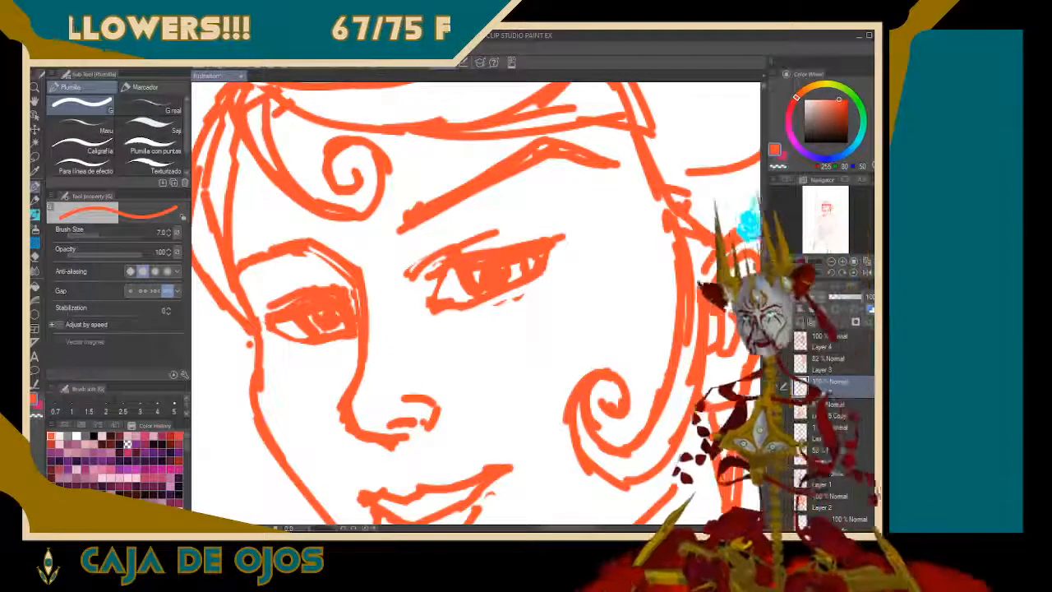
Draw lashes at the near eye's outer corner, undoing the surplus upper and lower ones to keep a single upswept lash
{"action": "mouse_move", "coordinate": [809, 262]}
{"action": "left_mouse_down"}
{"action": "mouse_move", "coordinate": [796, 263]}
{"action": "mouse_move", "coordinate": [807, 263]}
{"action": "left_mouse_up"}
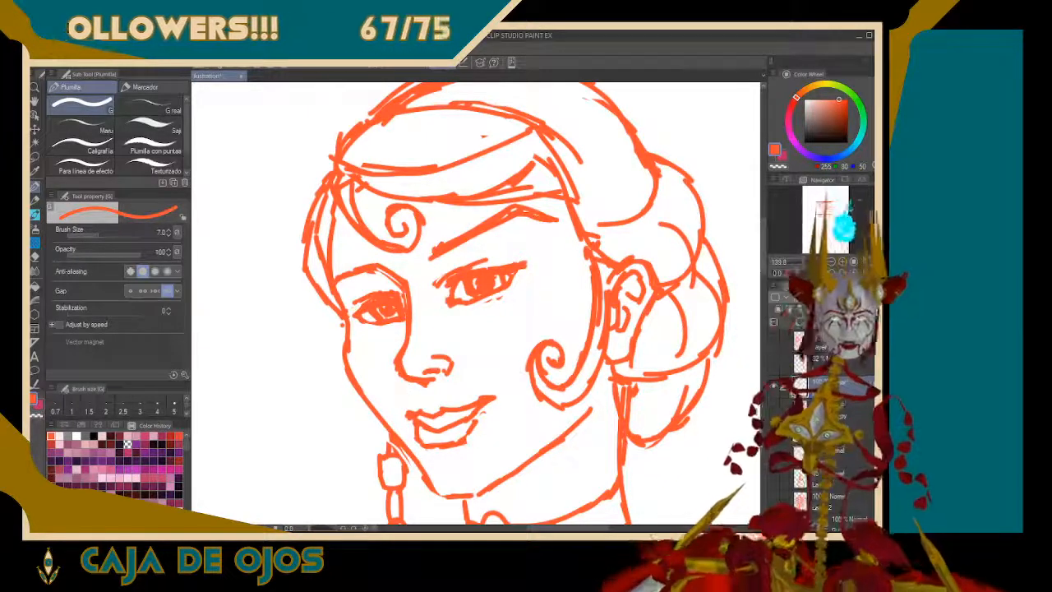
{"action": "mouse_move", "coordinate": [516, 266]}
{"action": "left_mouse_down"}
{"action": "mouse_move", "coordinate": [532, 252]}
{"action": "mouse_move", "coordinate": [516, 251]}
{"action": "mouse_move", "coordinate": [518, 299]}
{"action": "left_mouse_up"}
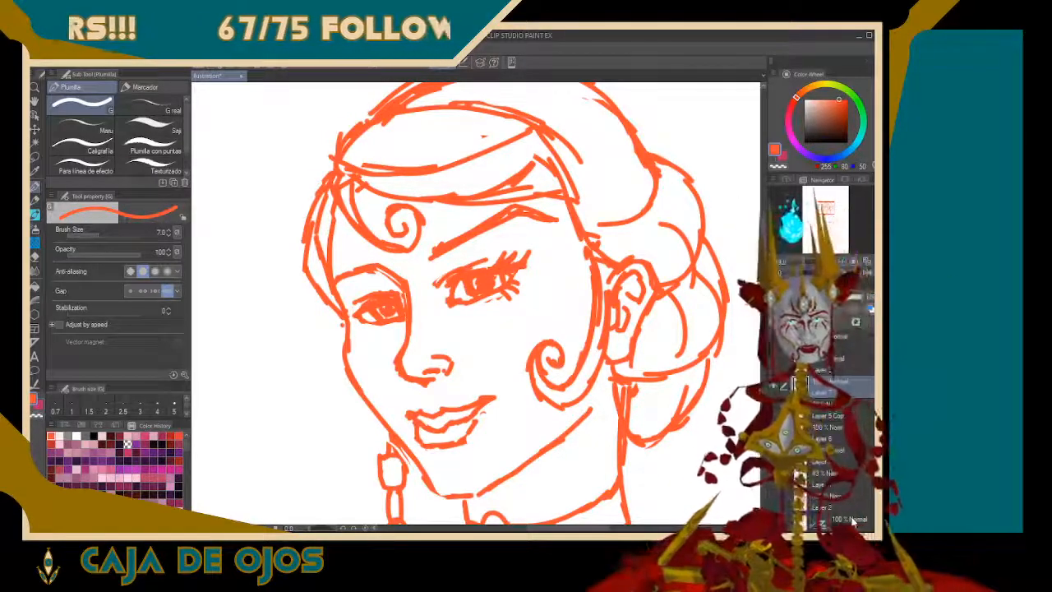
{"action": "key", "text": "ctrl+z"}
{"action": "key", "text": "ctrl+z"}
{"action": "key", "text": "ctrl+z"}
{"action": "key", "text": "ctrl+z"}
{"action": "key", "text": "ctrl+z"}
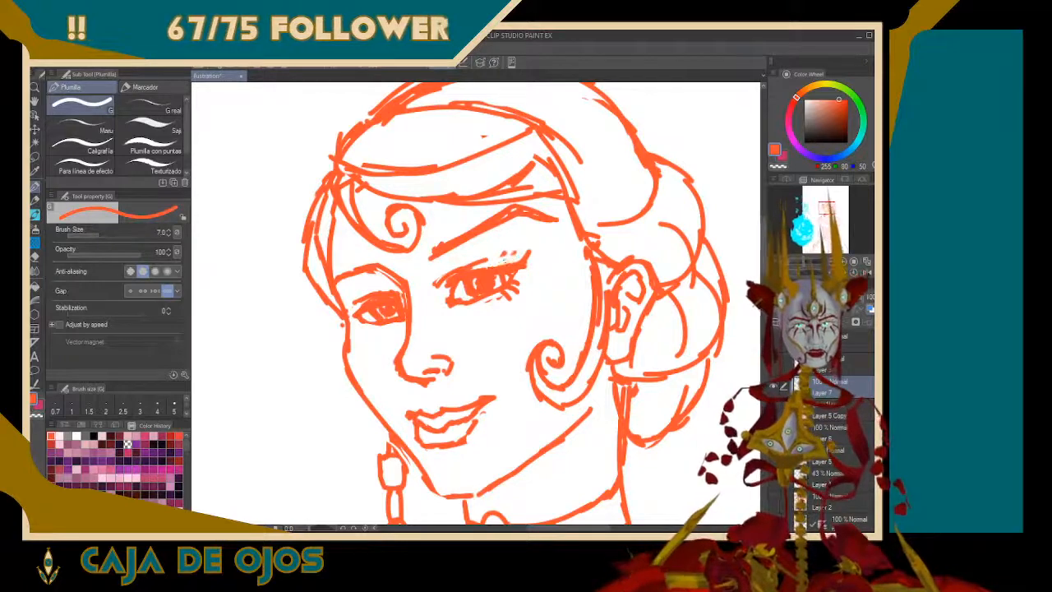
{"action": "key", "text": "ctrl+z"}
{"action": "key", "text": "ctrl+z"}
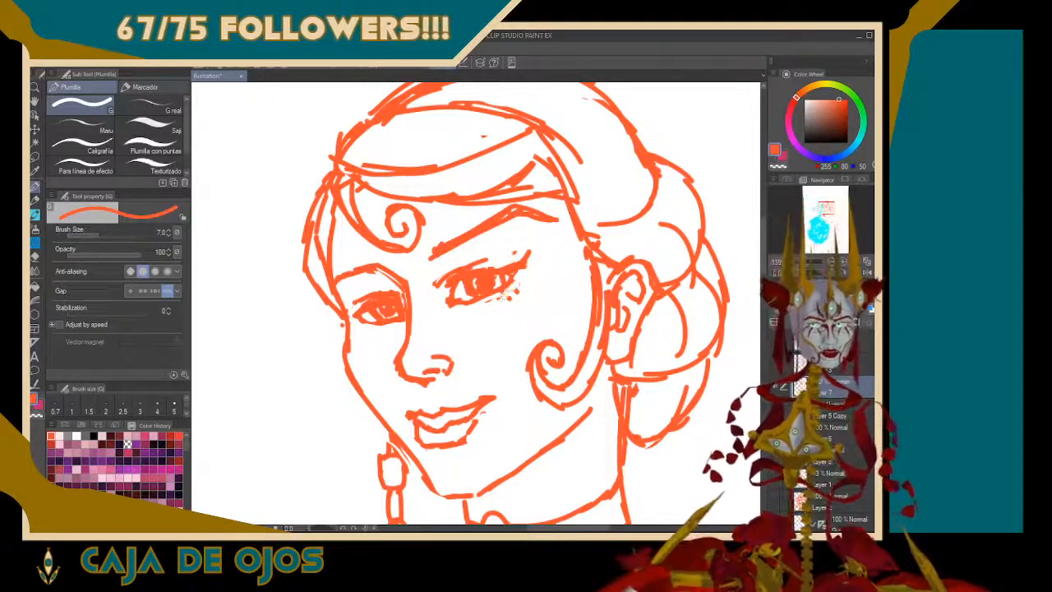
{"action": "key", "text": "ctrl+z"}
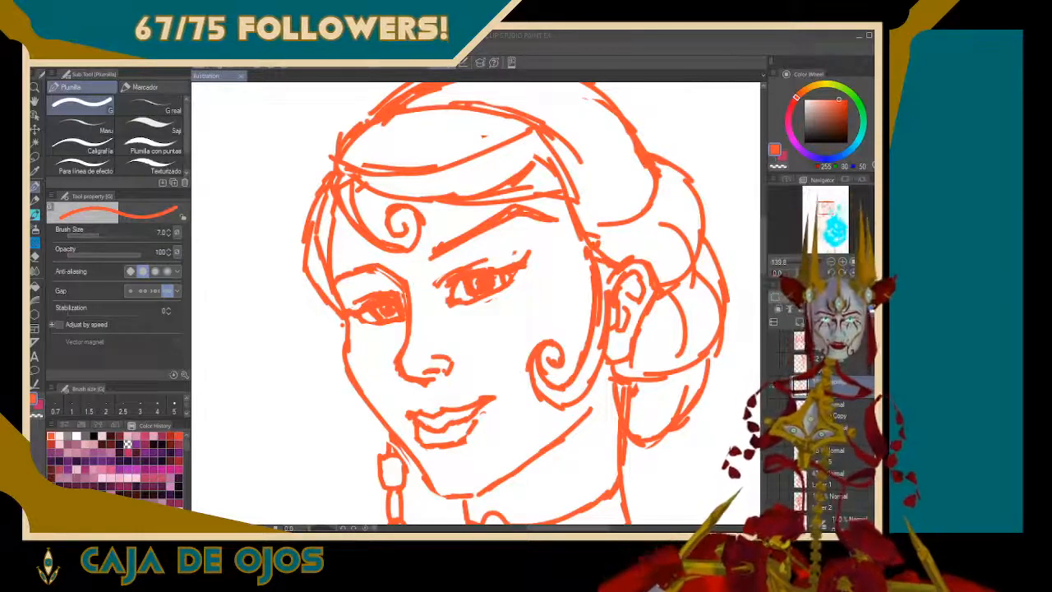
Flip the whole figure repeatedly between mirrored and normal views to judge the face and body proportions
{"action": "left_click", "coordinate": [841, 223]}
{"action": "key", "text": "ctrl+0"}
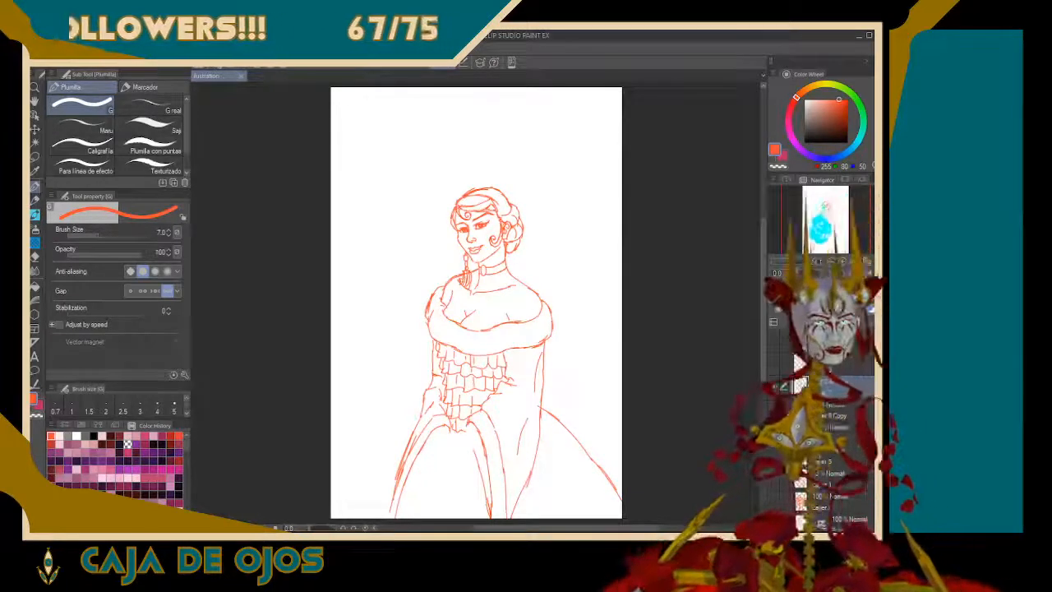
{"action": "left_click", "coordinate": [864, 272]}
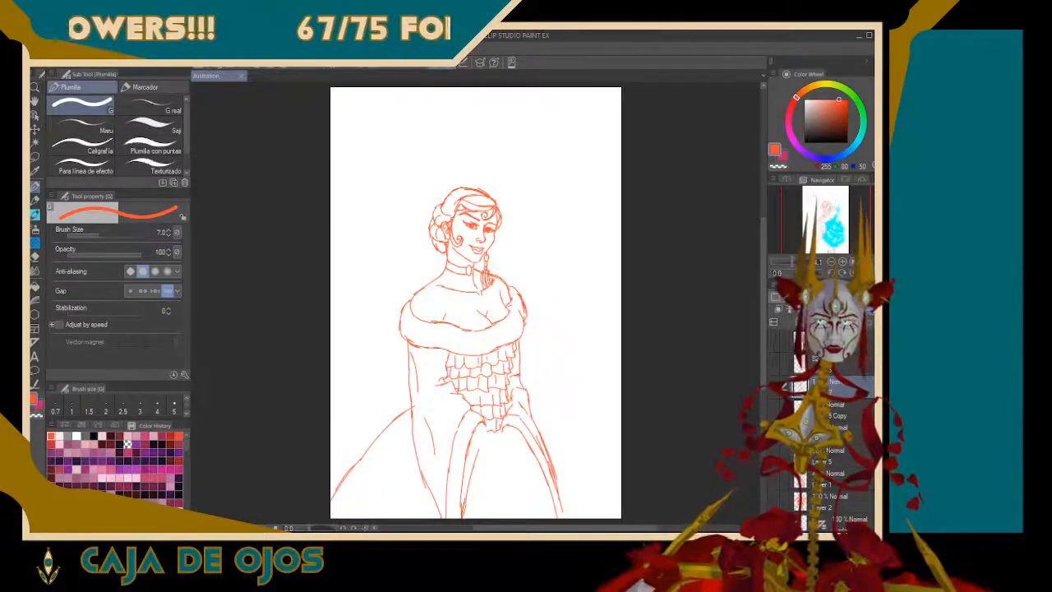
{"action": "left_click", "coordinate": [864, 272]}
{"action": "left_click", "coordinate": [865, 272]}
{"action": "left_click", "coordinate": [865, 272]}
{"action": "left_click", "coordinate": [864, 272]}
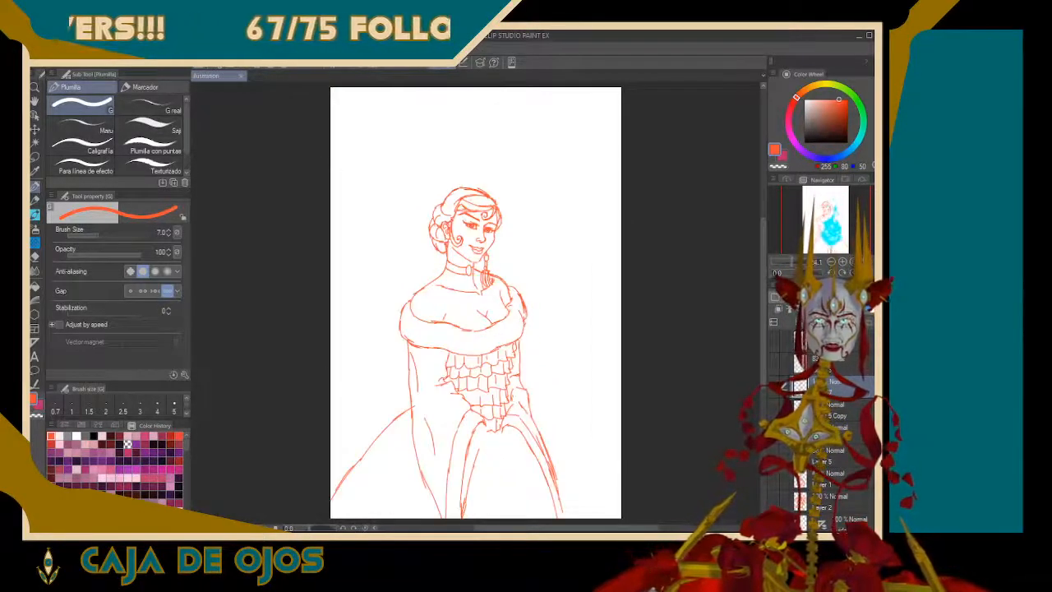
{"action": "left_click", "coordinate": [864, 272]}
{"action": "left_click", "coordinate": [864, 272]}
{"action": "left_click", "coordinate": [864, 272]}
{"action": "left_click", "coordinate": [864, 272]}
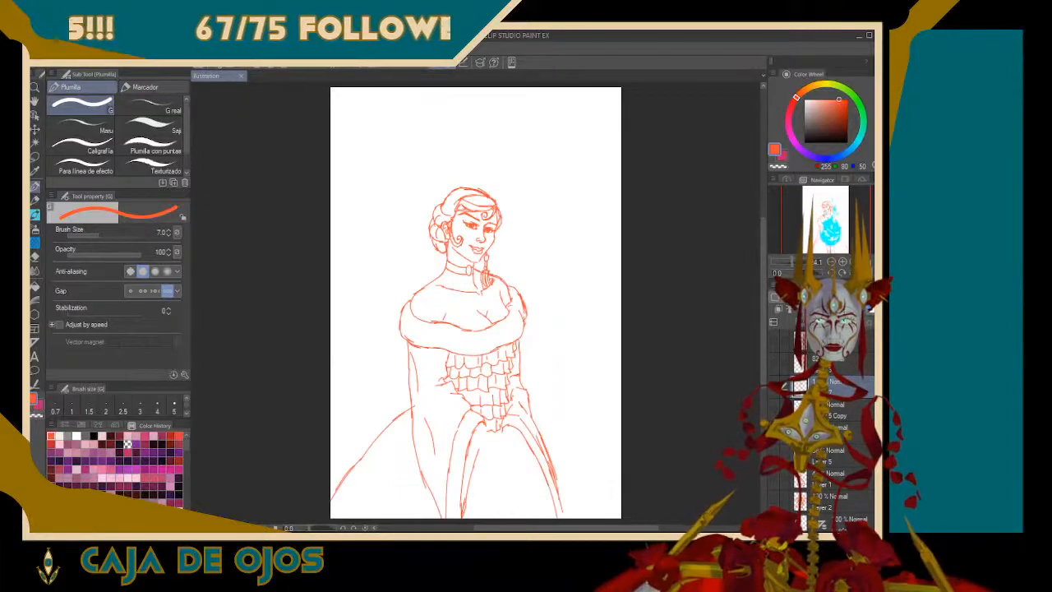
{"action": "left_click", "coordinate": [864, 272]}
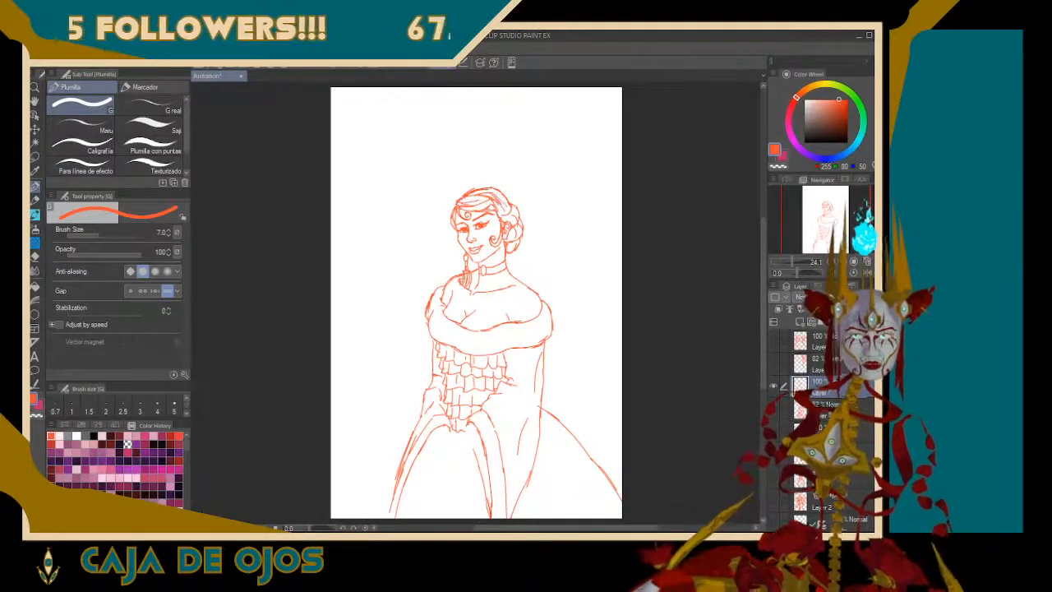
Show the rough sketch on Layer 5 Copy beneath the clean line layer
{"action": "left_click", "coordinate": [777, 408]}
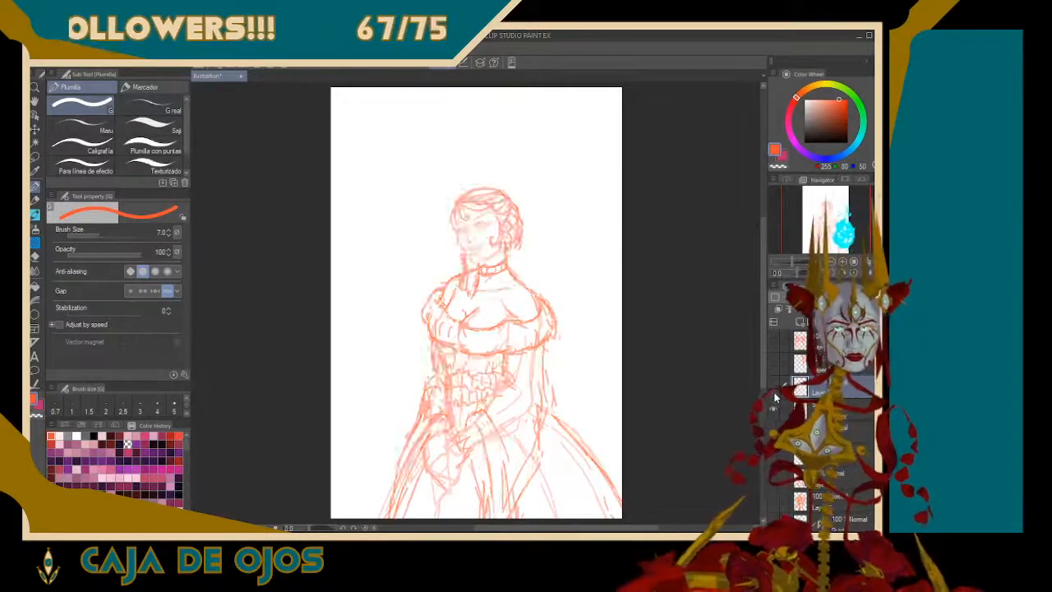
{"action": "left_click", "coordinate": [774, 406]}
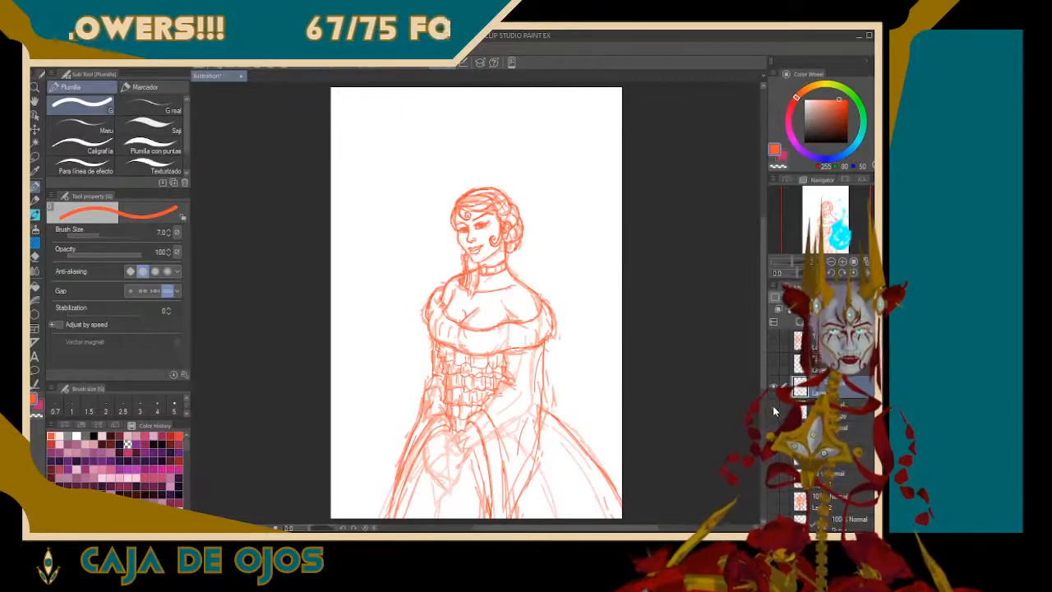
Compare the clean line layer with the rough sketch by toggling their visibility, and leave only the clean lines shown
{"action": "left_click", "coordinate": [774, 406]}
{"action": "left_click", "coordinate": [773, 406]}
{"action": "left_click", "coordinate": [774, 402]}
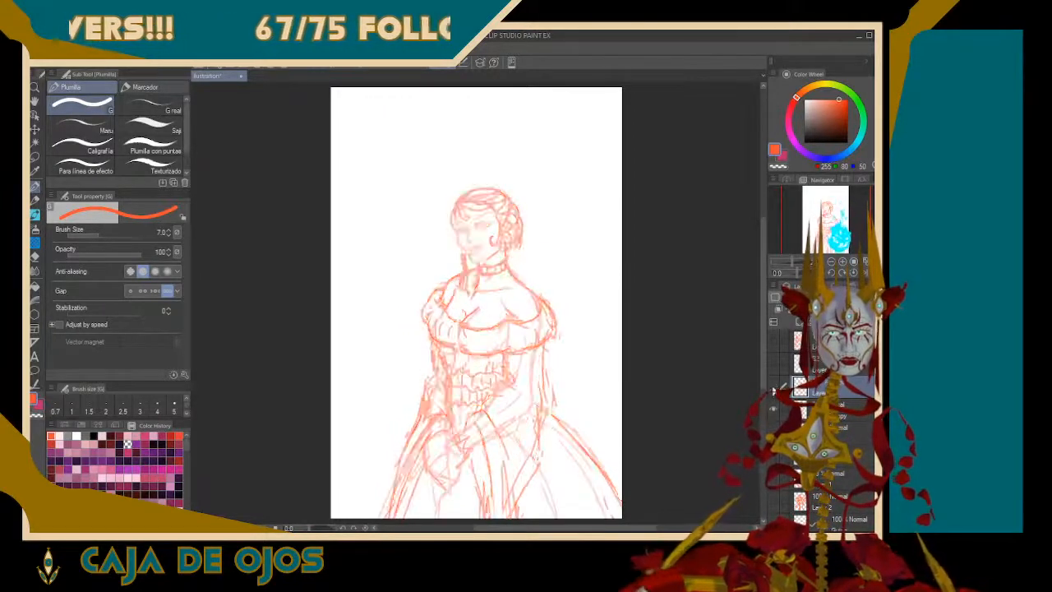
{"action": "left_click", "coordinate": [773, 388]}
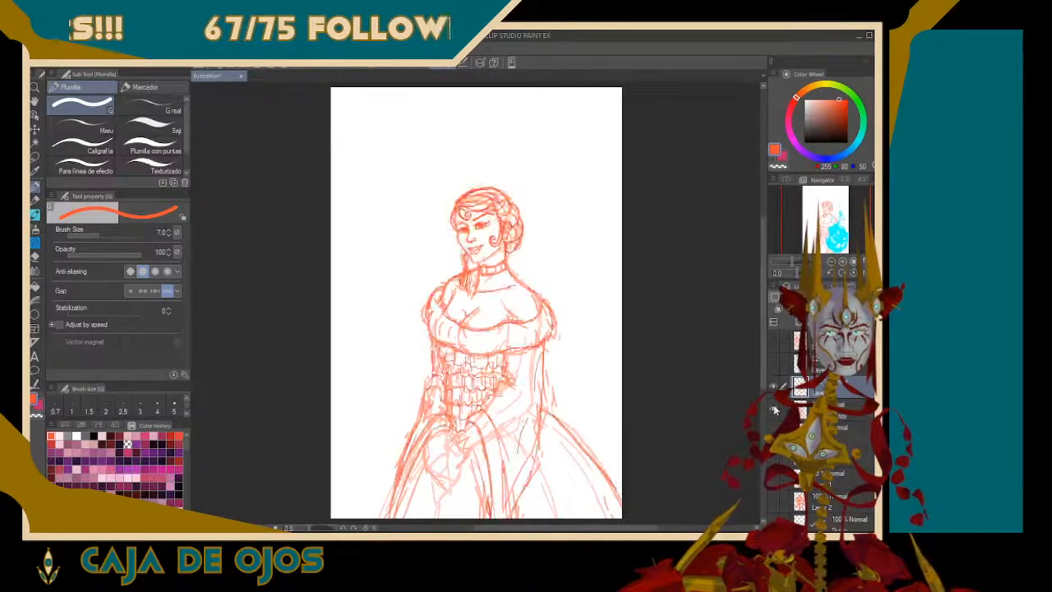
{"action": "left_click", "coordinate": [773, 407]}
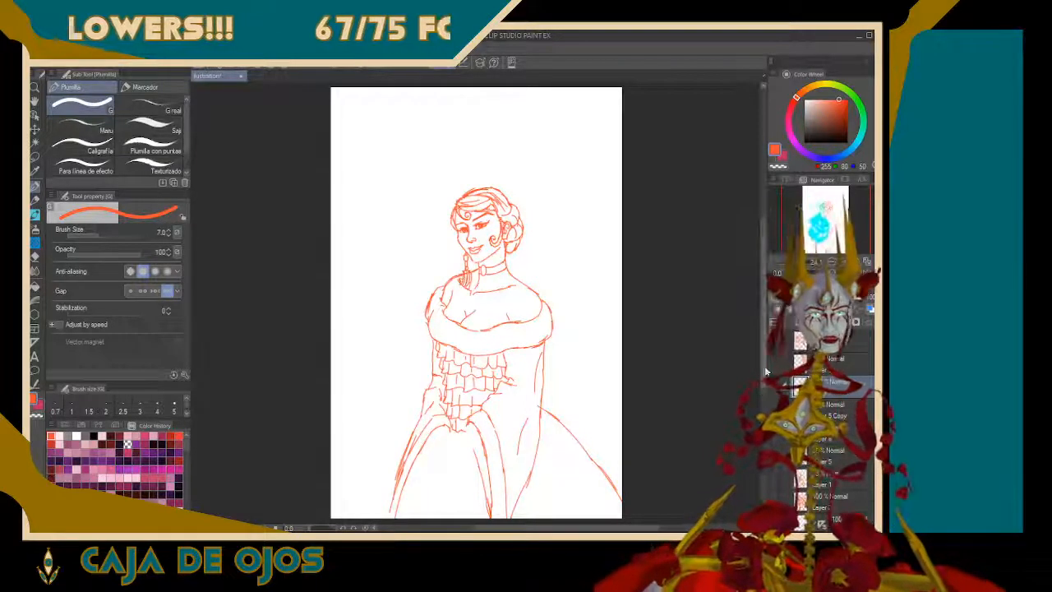
Lasso the nose on the clean line layer and nudge it slightly down and toward the far cheek, and clear the selection
{"action": "scroll", "coordinate": [476, 303], "scroll_direction": "up", "scroll_amount": 5}
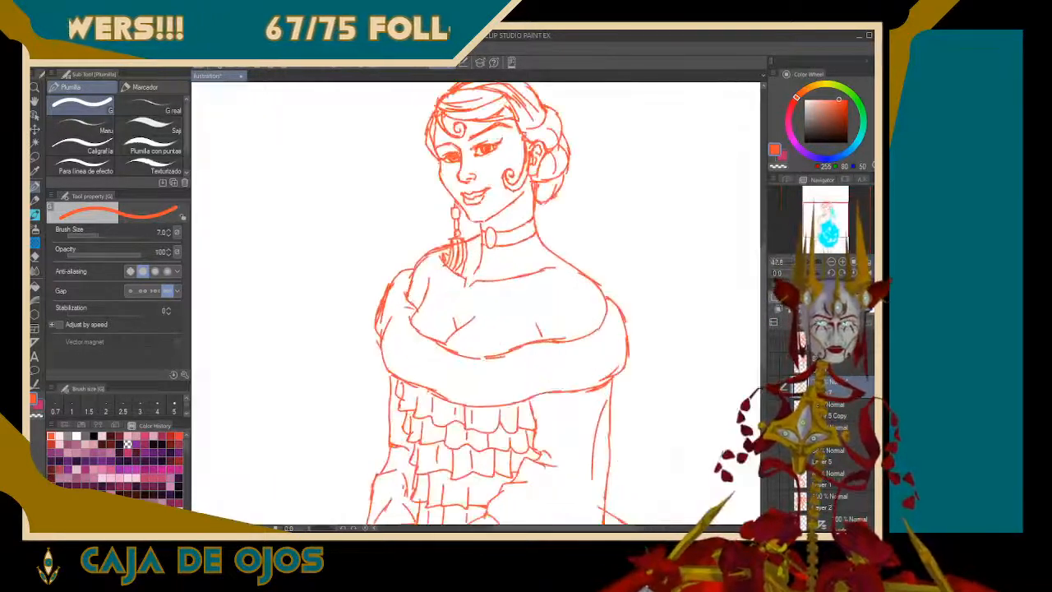
{"action": "left_click_drag", "start_coordinate": [476, 304], "coordinate": [490, 404]}
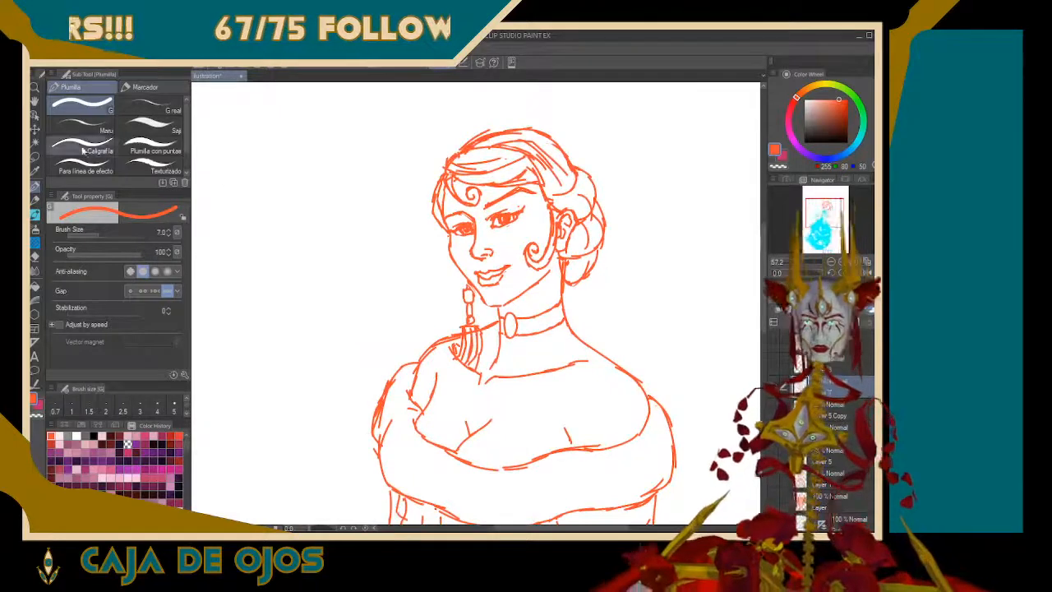
{"action": "left_click", "coordinate": [35, 156]}
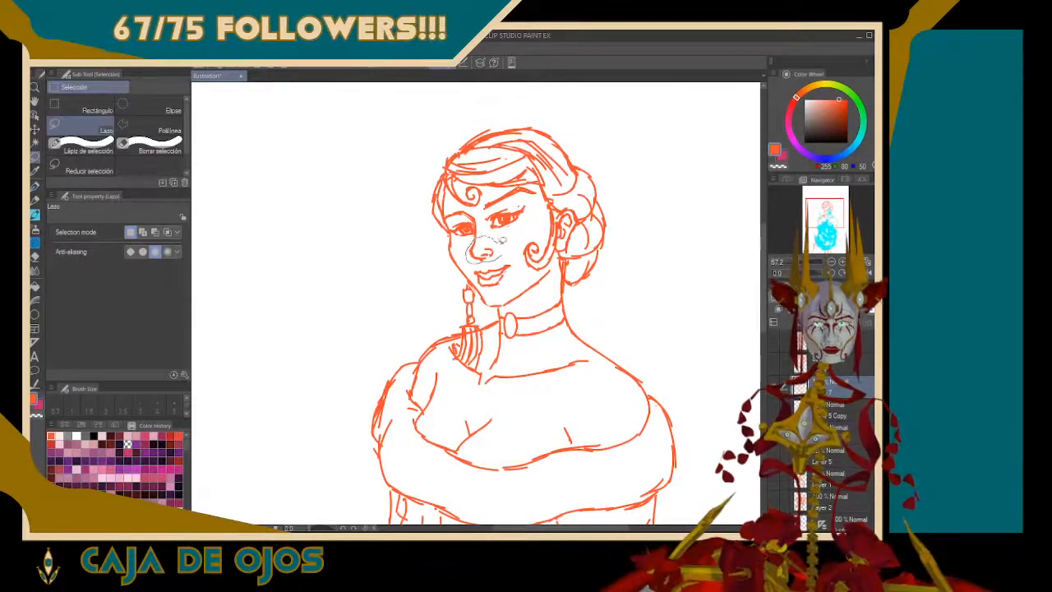
{"action": "left_click_drag", "start_coordinate": [501, 239], "coordinate": [498, 238]}
{"action": "left_click", "coordinate": [526, 283]}
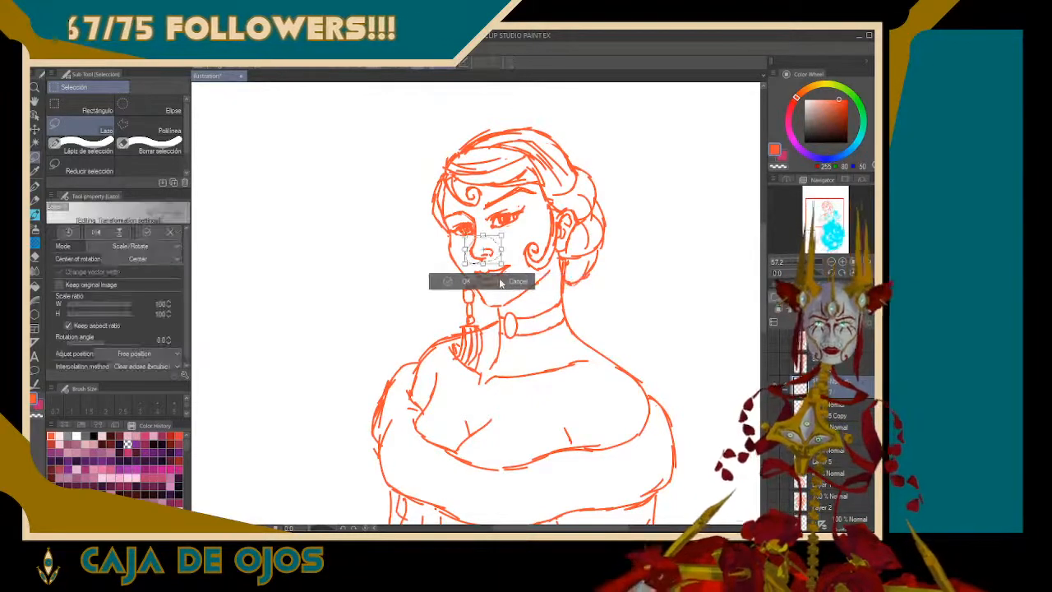
{"action": "key", "text": "Down"}
{"action": "key", "text": "Down"}
{"action": "key", "text": "Down"}
{"action": "key", "text": "Down"}
{"action": "key", "text": "Down"}
{"action": "key", "text": "Down"}
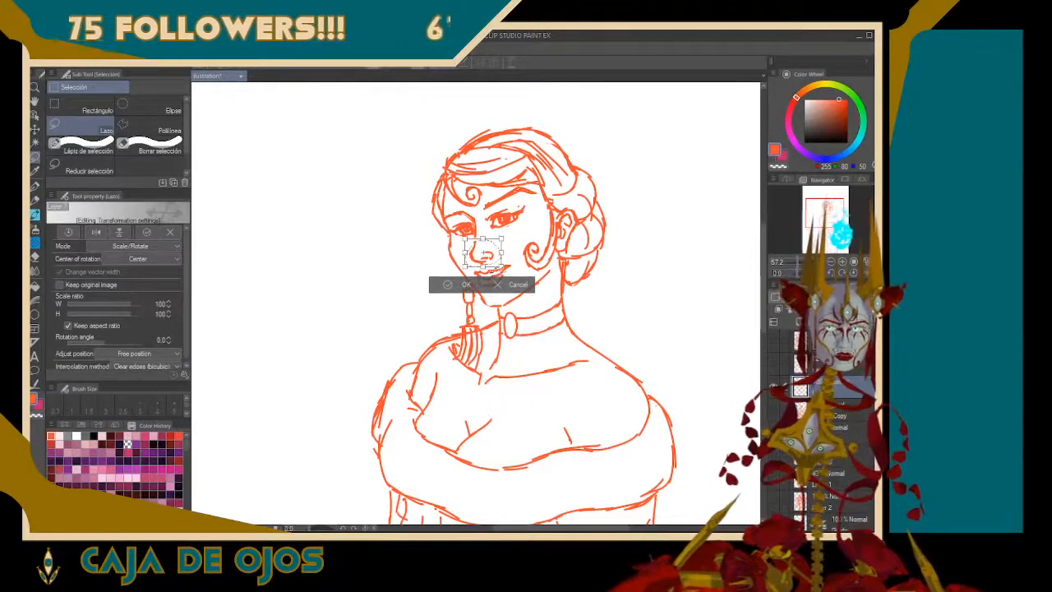
{"action": "key", "text": "Left"}
{"action": "left_click", "coordinate": [460, 284]}
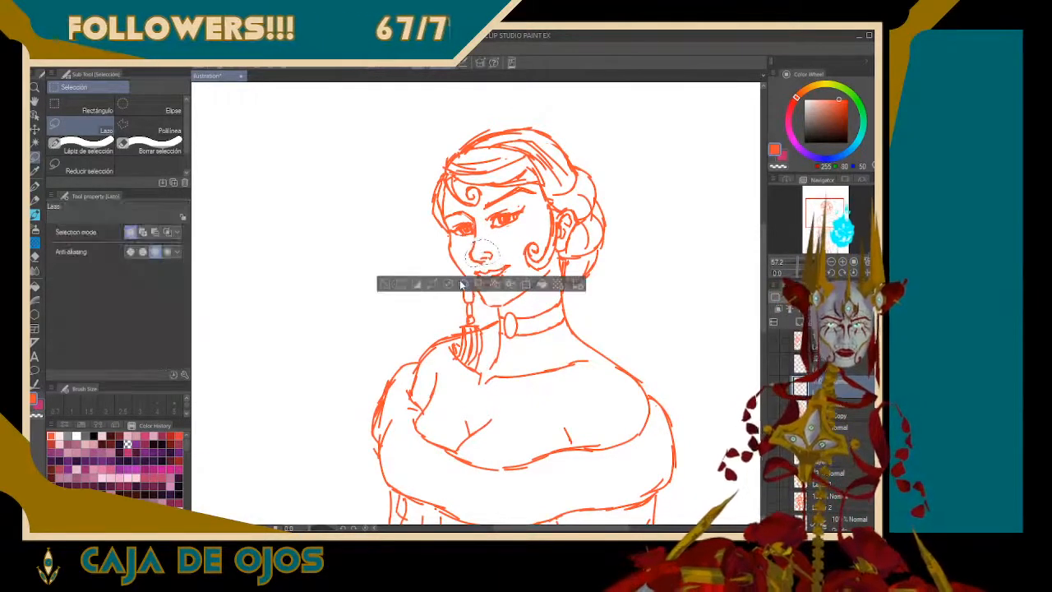
{"action": "key", "text": "ctrl+d"}
{"action": "key", "text": "p"}
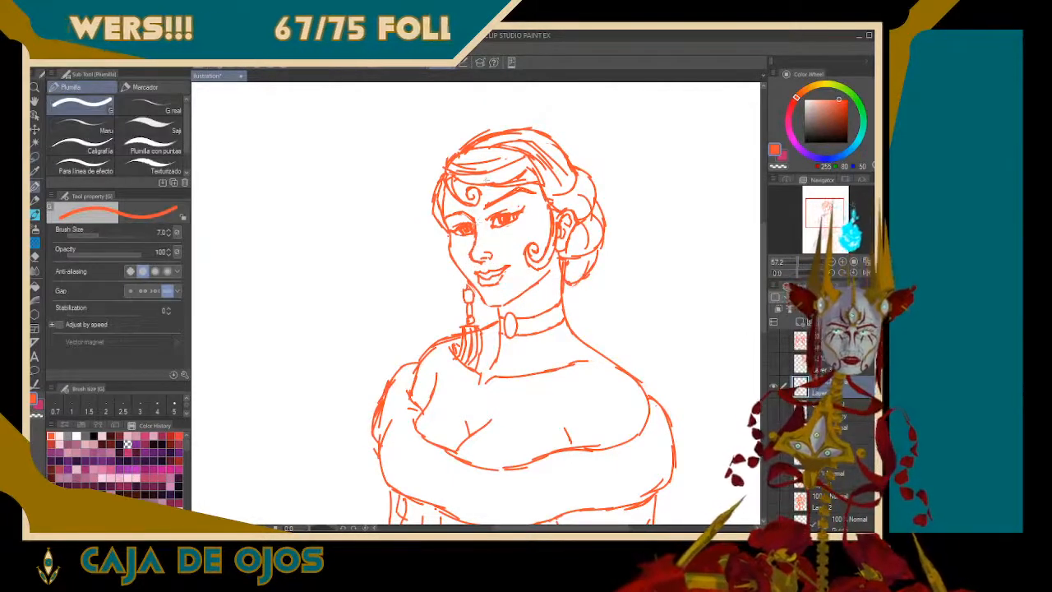
Lasso both eyes and eyebrows and fine-tune their placement with a Scale/Rotate transform
{"action": "left_click", "coordinate": [34, 158]}
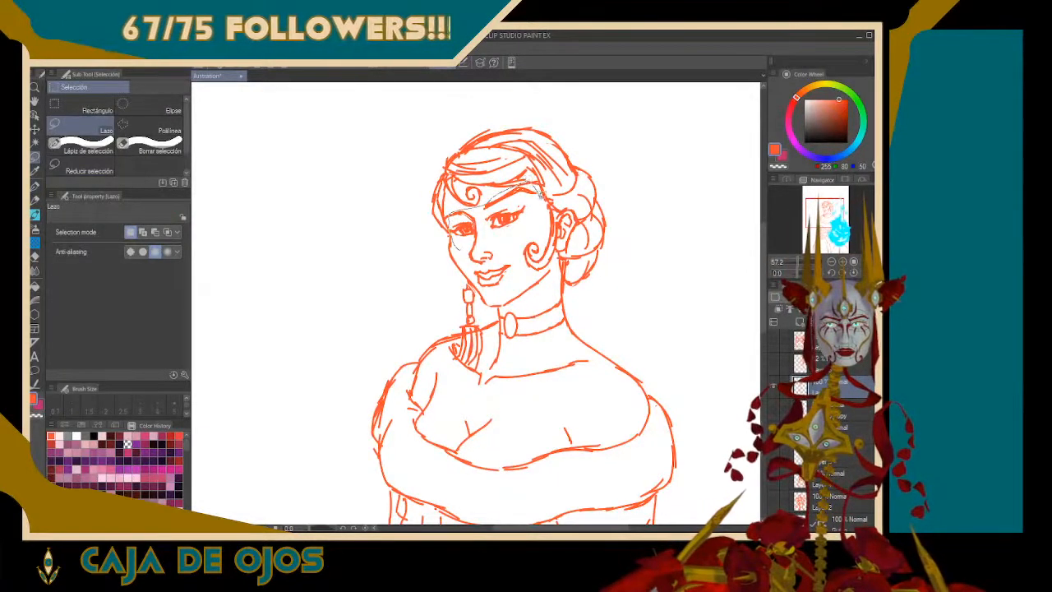
{"action": "left_click_drag", "start_coordinate": [485, 231], "coordinate": [499, 240]}
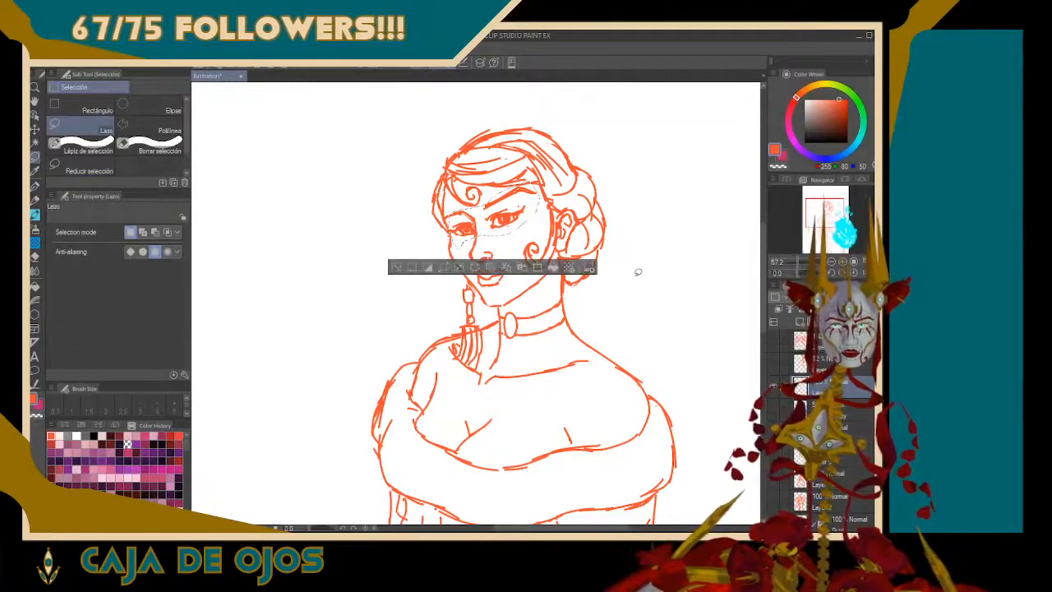
{"action": "left_click", "coordinate": [537, 268]}
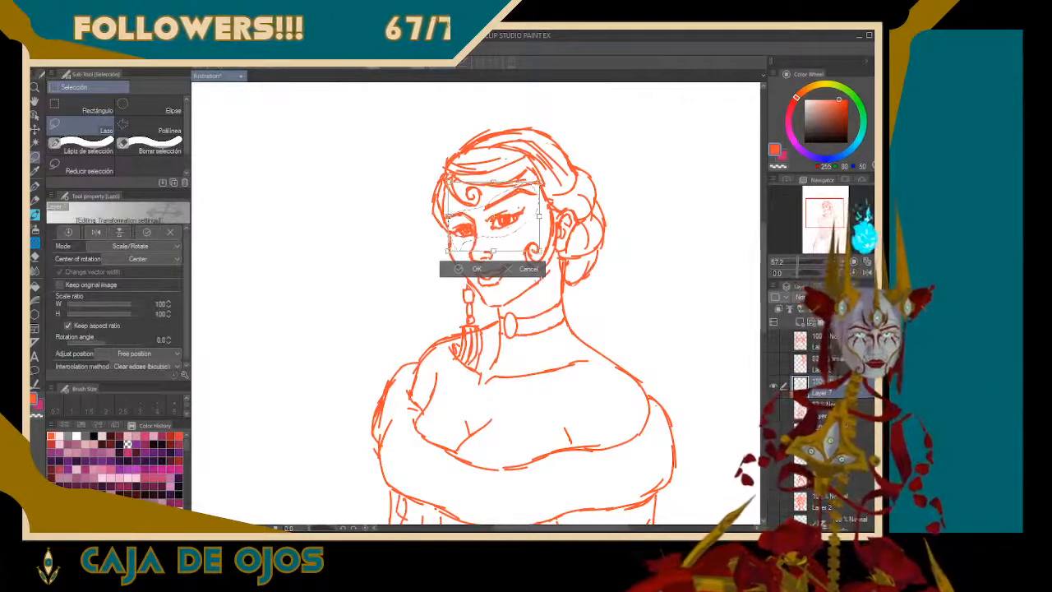
{"action": "left_click", "coordinate": [472, 271]}
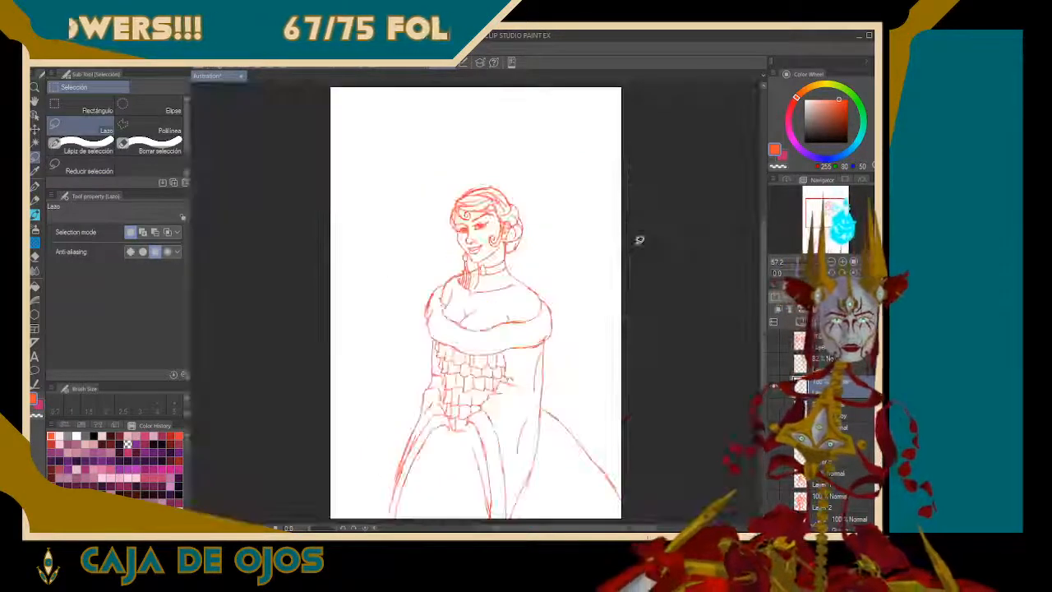
Flip the whole figure to the mirrored view and back to judge the adjusted face
{"action": "key", "text": "ctrl+0"}
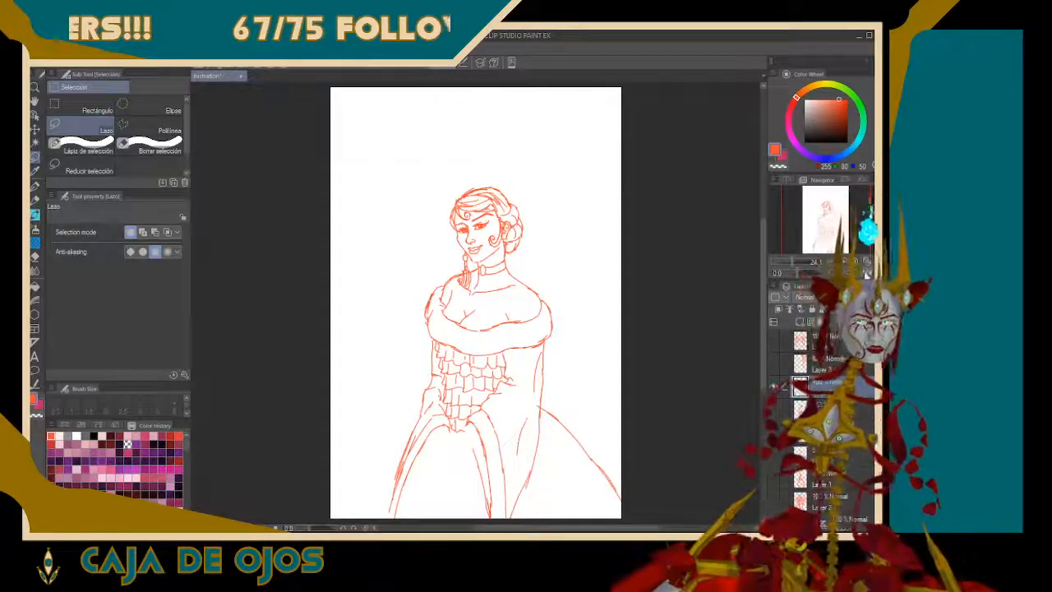
{"action": "left_click", "coordinate": [868, 274]}
{"action": "left_click", "coordinate": [867, 274]}
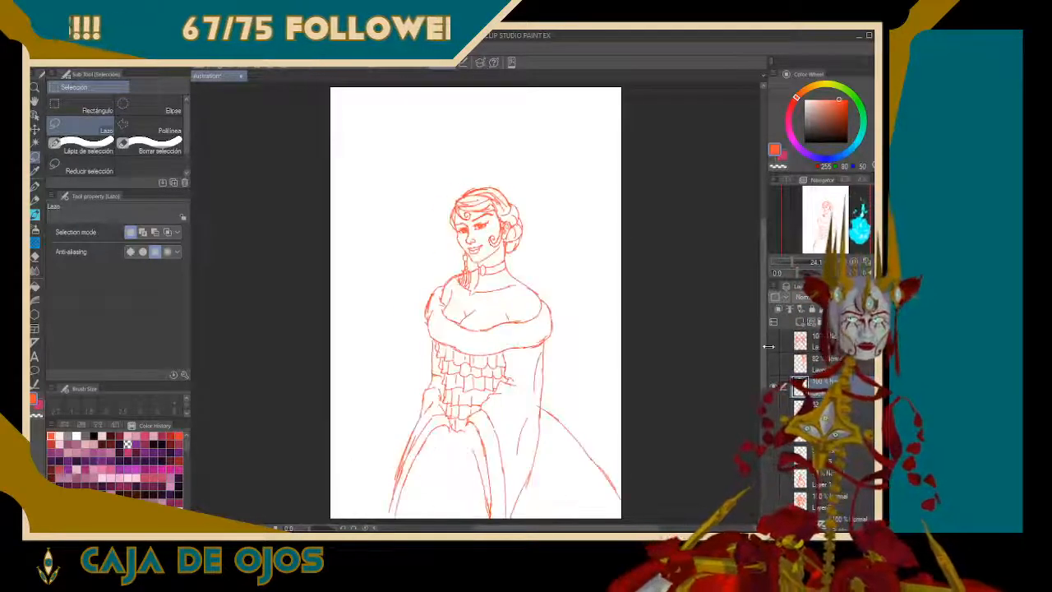
Show the rough sketch on Layer 5 Copy, toggle the clean lines over it to compare the two, and hide the rough sketch
{"action": "left_click", "coordinate": [774, 409]}
{"action": "left_click", "coordinate": [773, 387]}
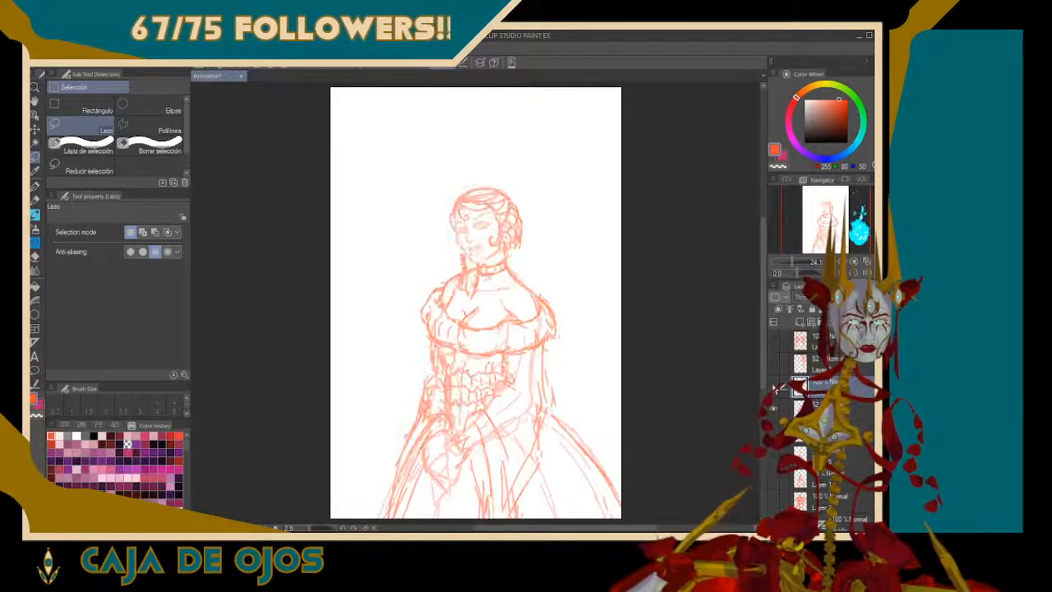
{"action": "left_click", "coordinate": [773, 387]}
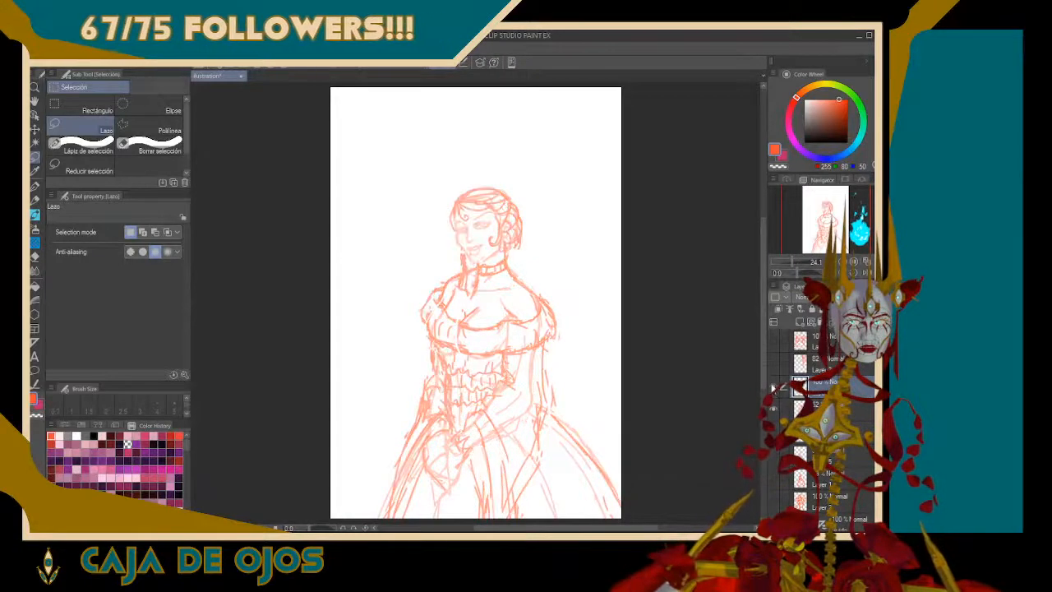
{"action": "left_click", "coordinate": [773, 386]}
{"action": "left_click", "coordinate": [773, 387]}
{"action": "left_click", "coordinate": [773, 386]}
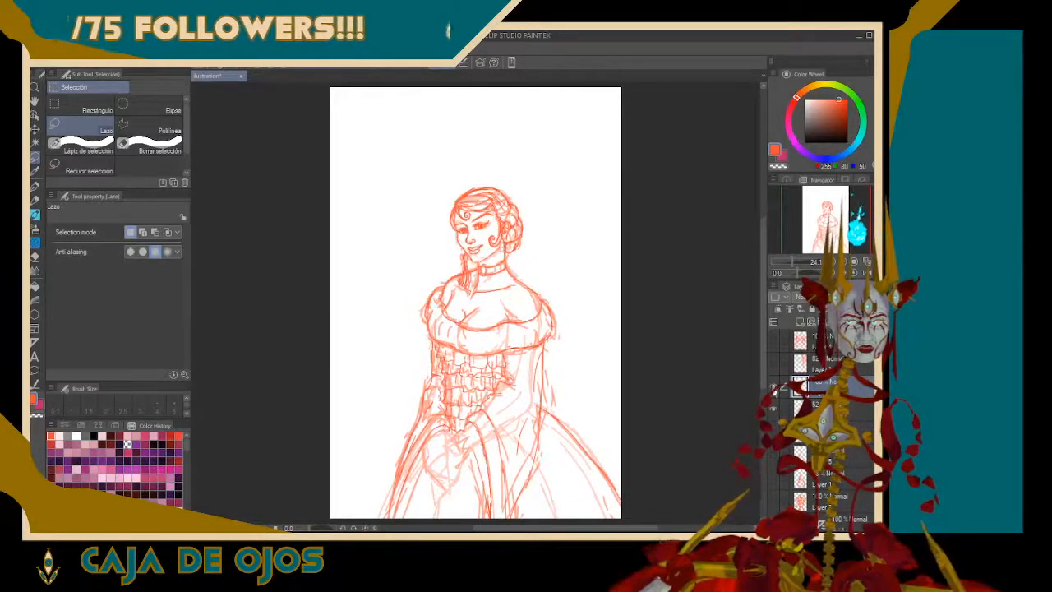
{"action": "left_click", "coordinate": [773, 405]}
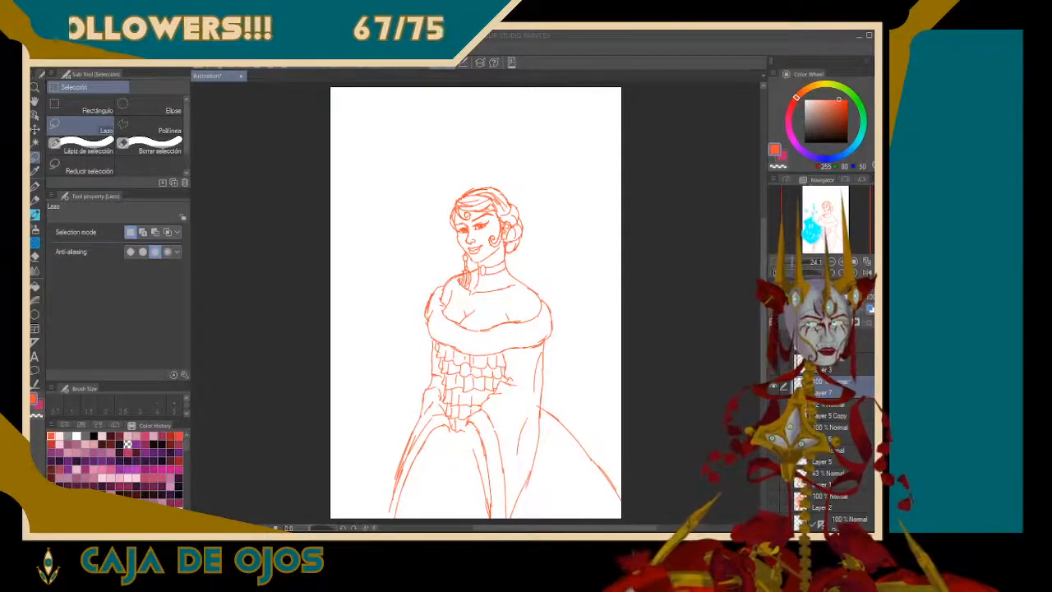
{"action": "scroll", "coordinate": [475, 302], "scroll_direction": "up", "scroll_amount": 5}
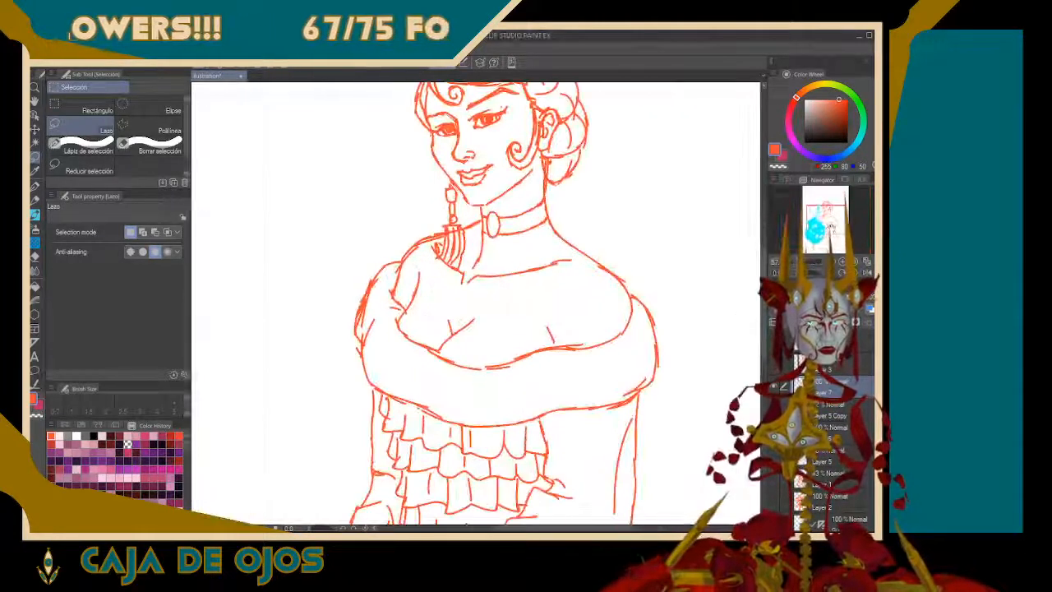
{"action": "left_click_drag", "start_coordinate": [831, 228], "coordinate": [829, 217]}
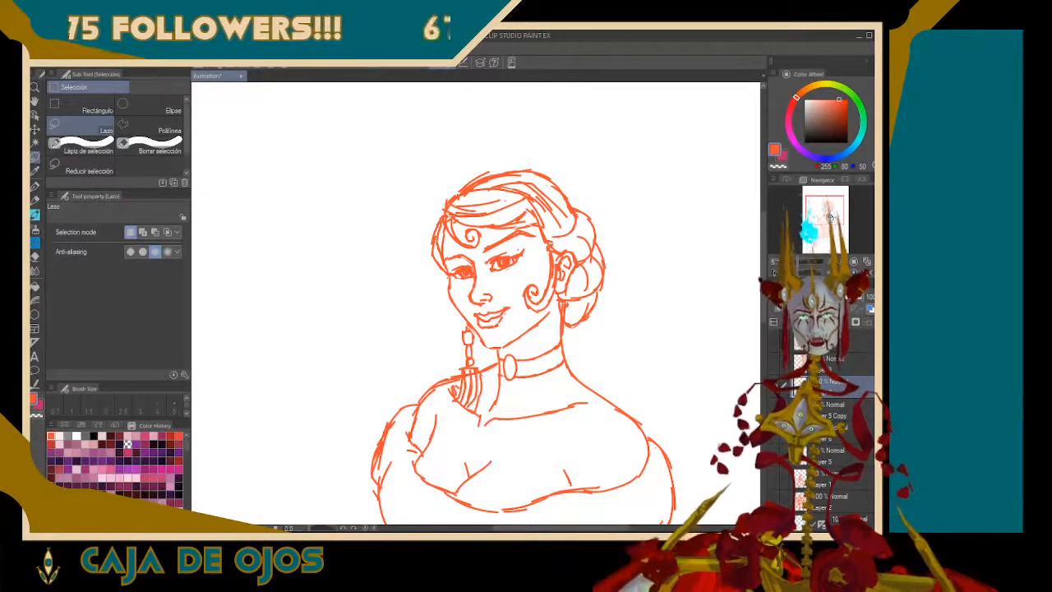
{"action": "key", "text": "ctrl+0"}
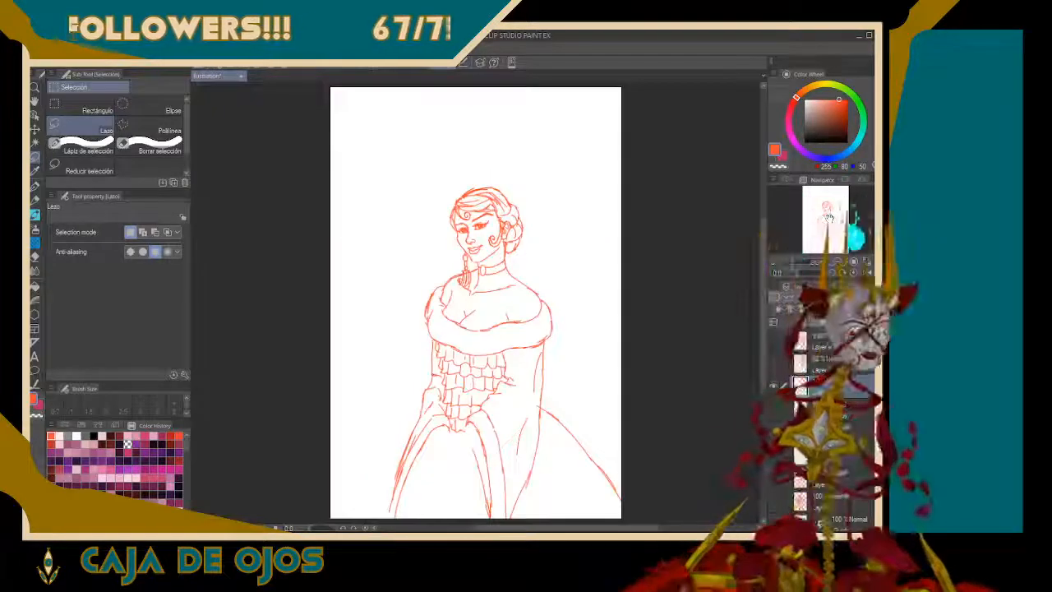